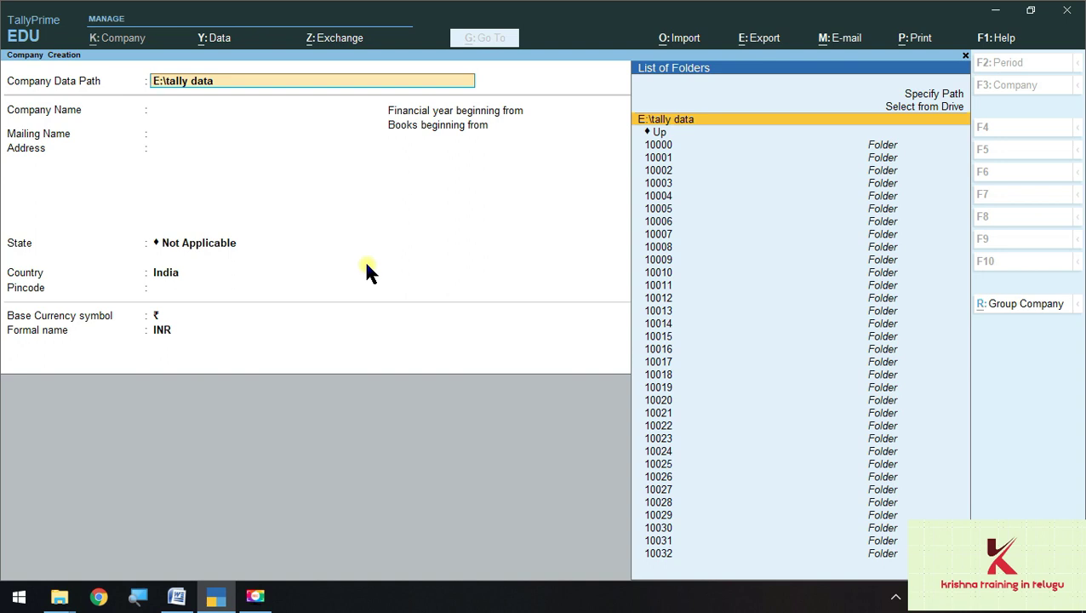
Keep the E:\tally data path and name the new company Multiple Price, using the same mailing name and no address.
{"action": "key", "text": "Return"}
{"action": "type", "text": "Multiple"}
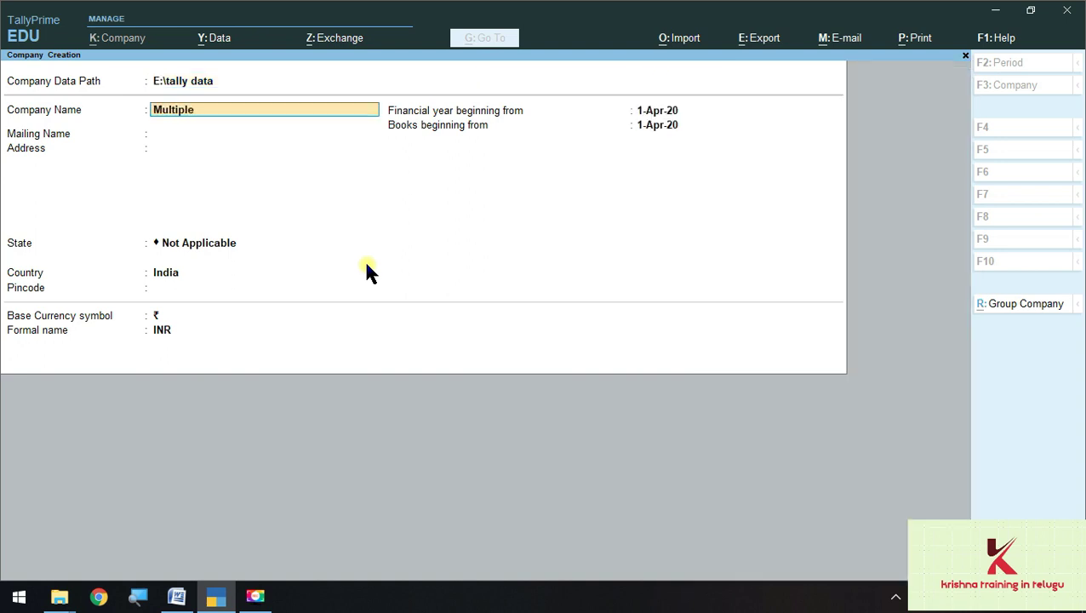
{"action": "type", "text": " Price"}
{"action": "key", "text": "Return"}
{"action": "key", "text": "Return"}
{"action": "key", "text": "Return"}
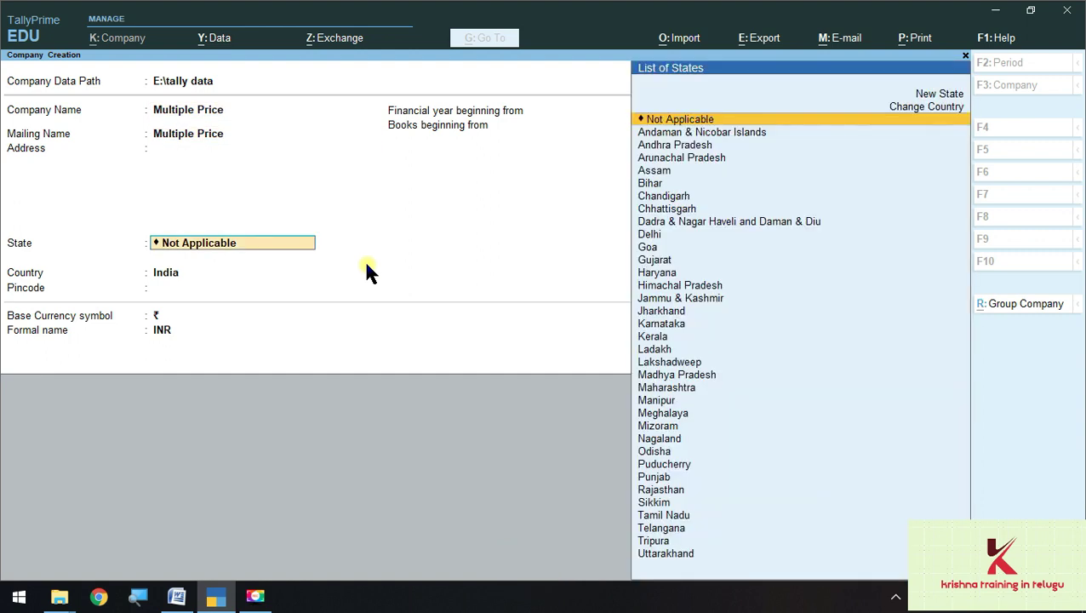
Set the company's state to Andhra Pradesh and create the company with financial year and books beginning 1-Apr-20.
{"action": "key", "text": "Down"}
{"action": "key", "text": "Down"}
{"action": "key", "text": "Return"}
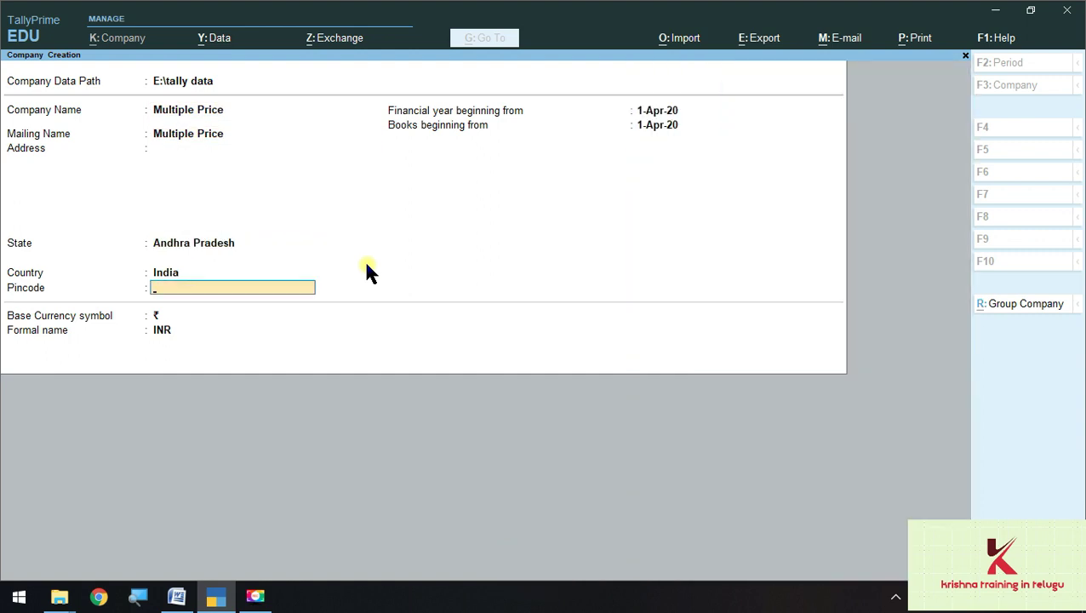
{"action": "key", "text": "Return"}
{"action": "key", "text": "Return"}
{"action": "key", "text": "Return"}
{"action": "key", "text": "Return"}
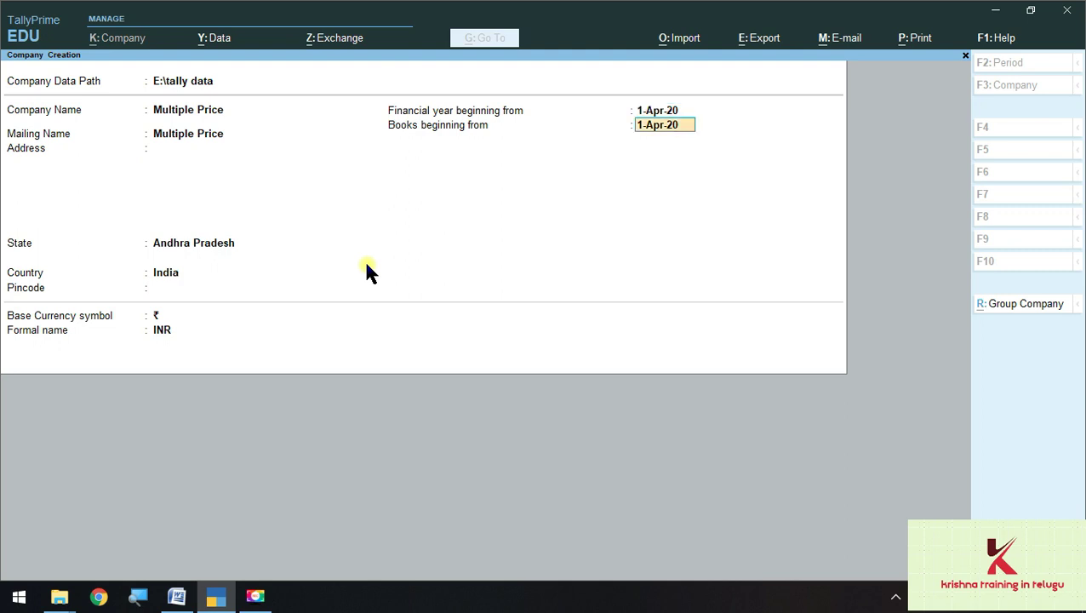
{"action": "key", "text": "Return"}
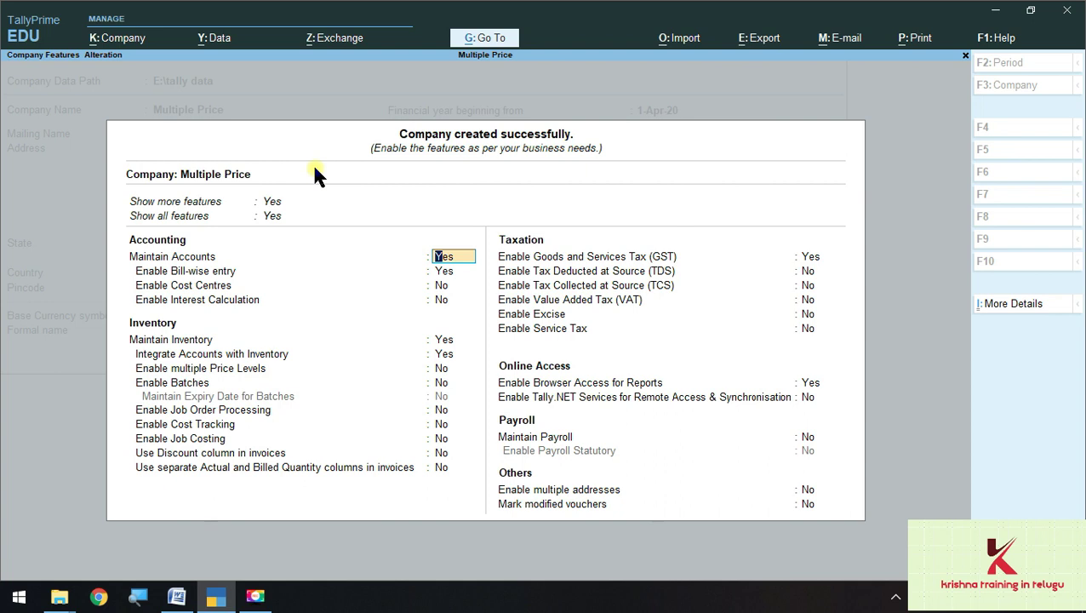
Switch Show more features and Show all features on and off to compare the feature lists, finishing with Show more features at No.
{"action": "left_click", "coordinate": [273, 204]}
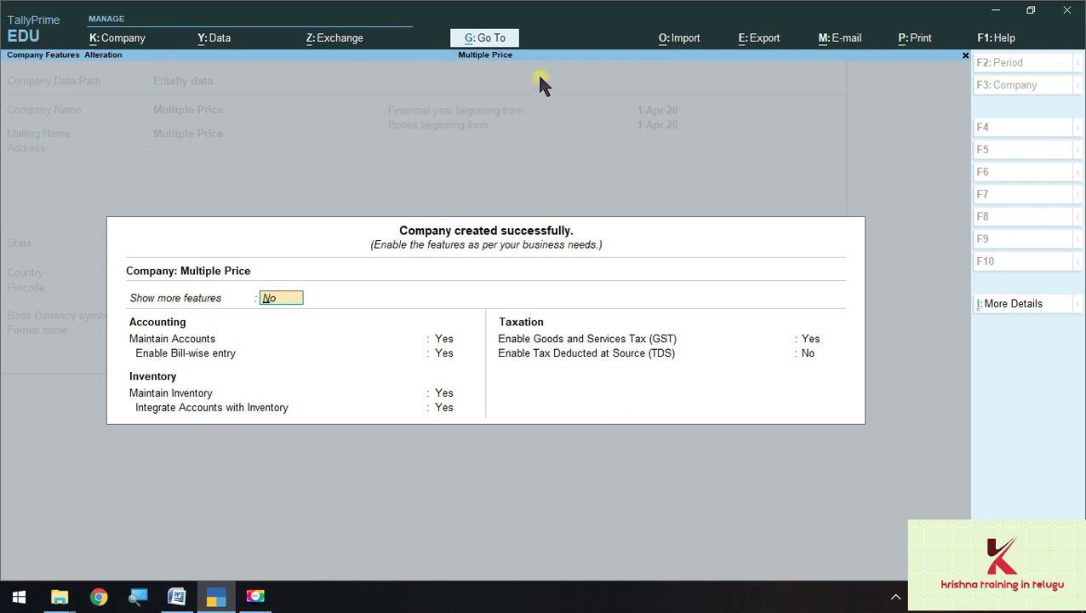
{"action": "left_click", "coordinate": [278, 302]}
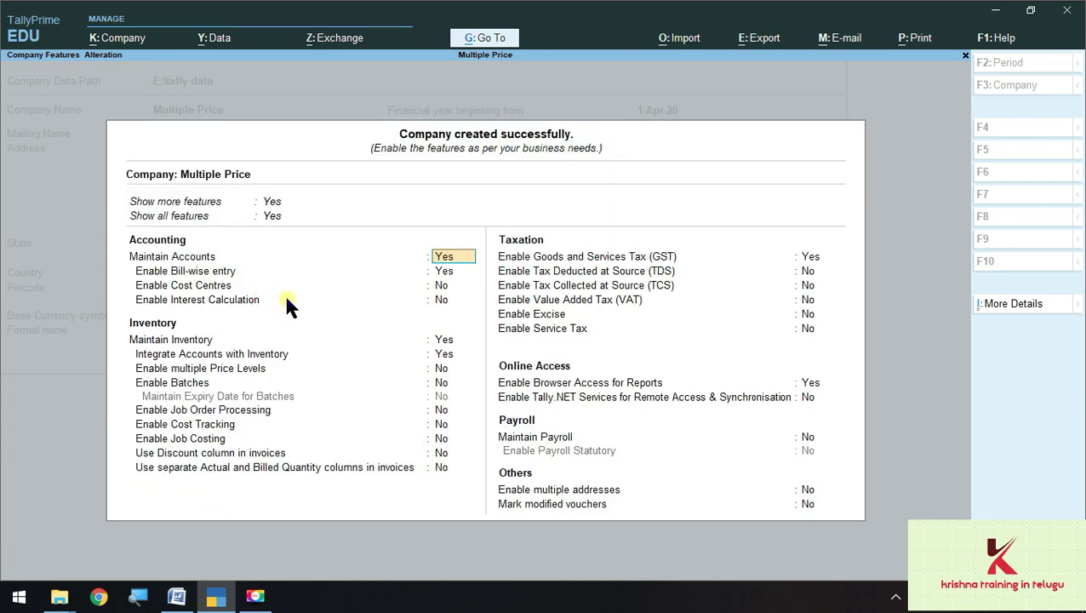
{"action": "left_click", "coordinate": [272, 216]}
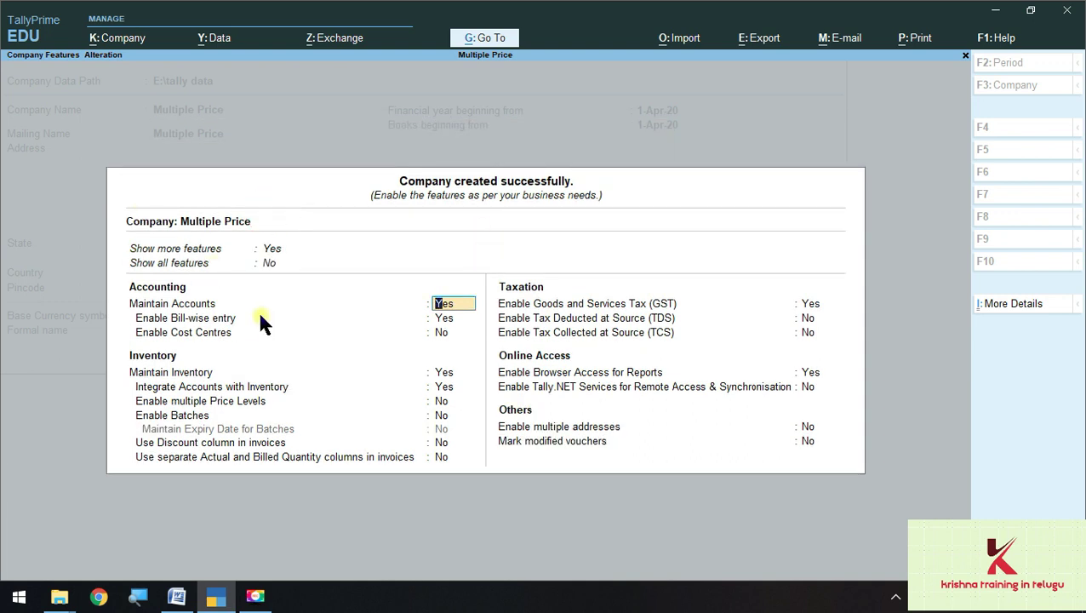
{"action": "left_click", "coordinate": [269, 264]}
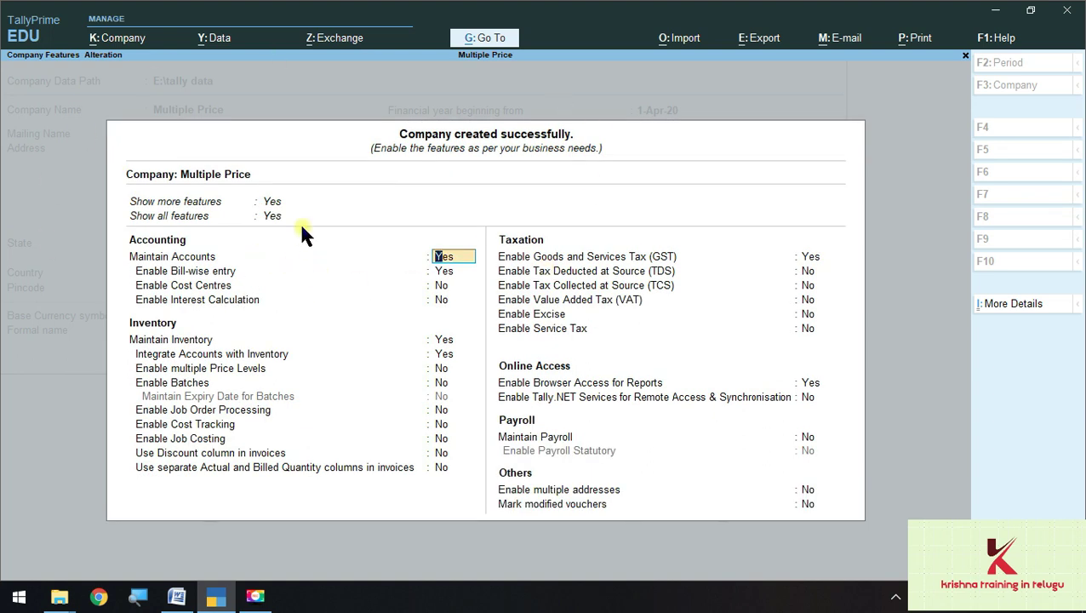
{"action": "left_click", "coordinate": [275, 220]}
{"action": "key", "text": "n"}
{"action": "left_click", "coordinate": [274, 249]}
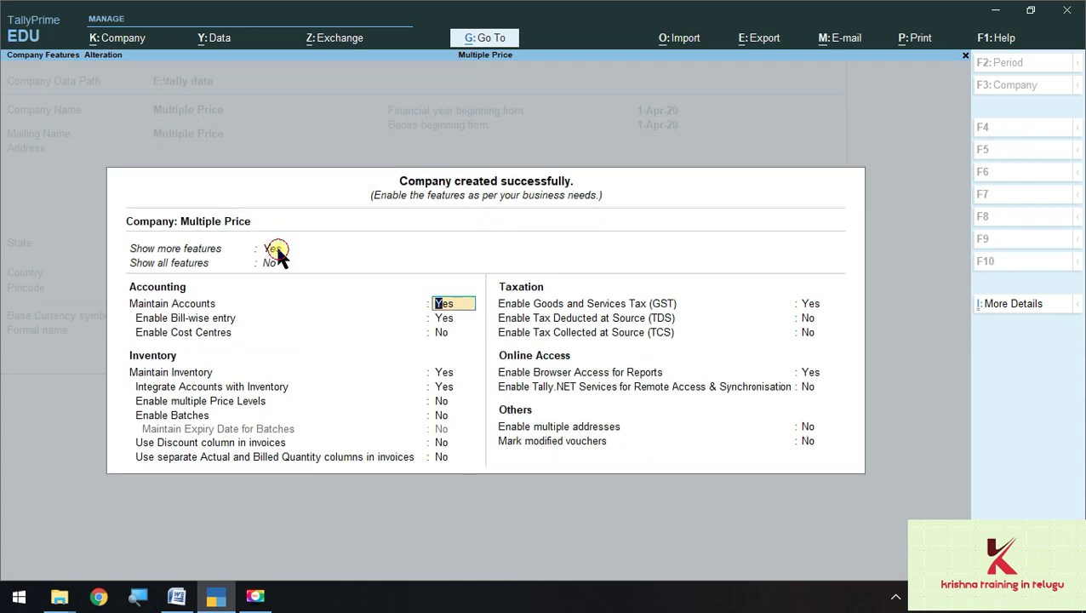
{"action": "key", "text": "n"}
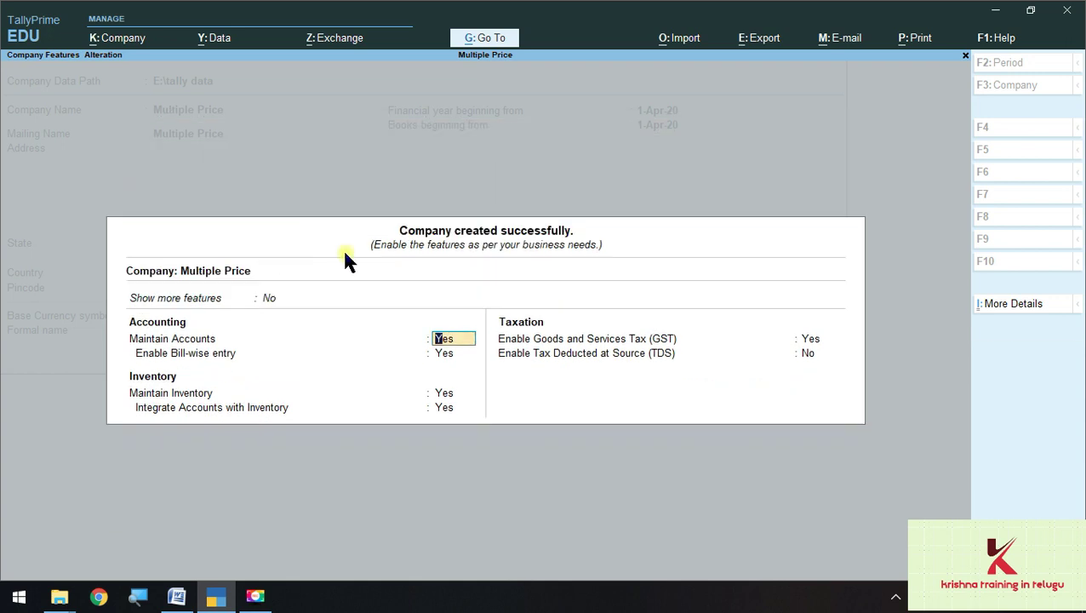
Switch to the Multiple price levels document in Word, highlight its heading, and return to TallyPrime.
{"action": "left_click", "coordinate": [176, 596]}
{"action": "left_click_drag", "start_coordinate": [379, 213], "coordinate": [184, 213]}
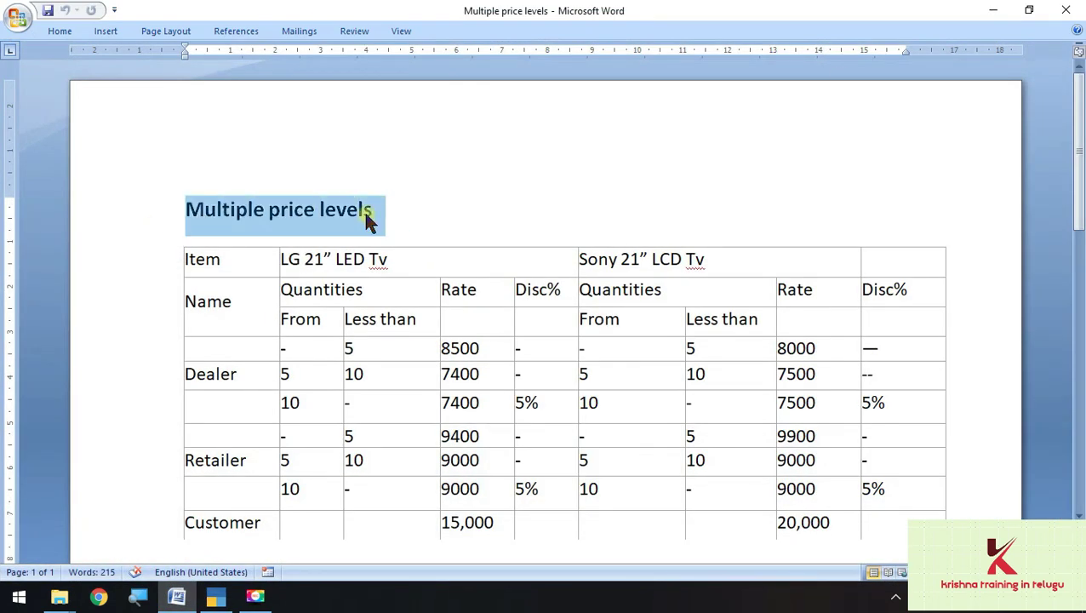
{"action": "left_click", "coordinate": [993, 10]}
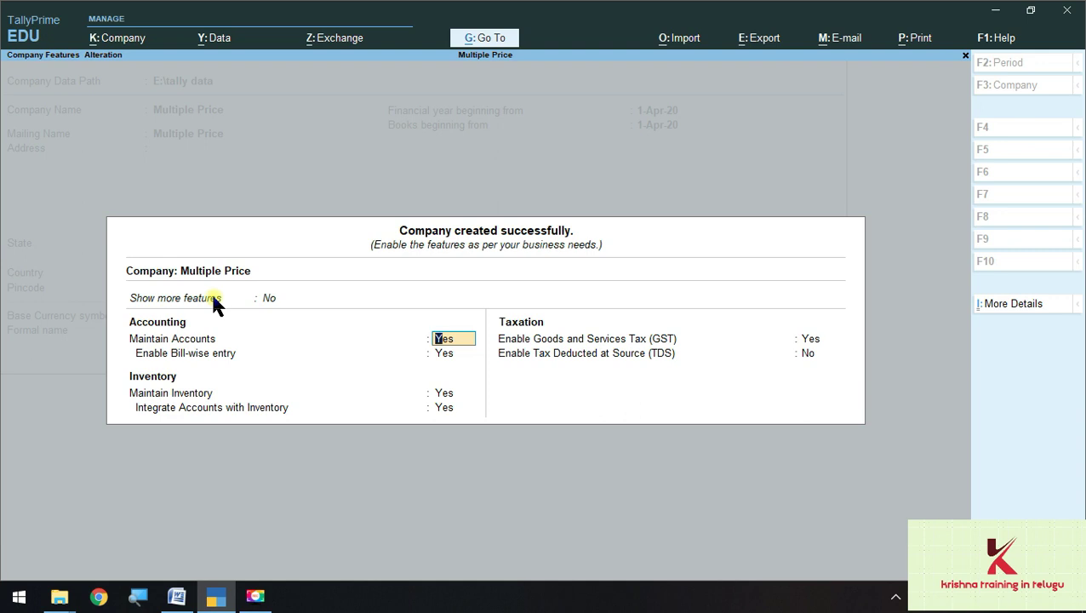
Show more company features and set Enable multiple Price Levels to Yes.
{"action": "left_click", "coordinate": [268, 300]}
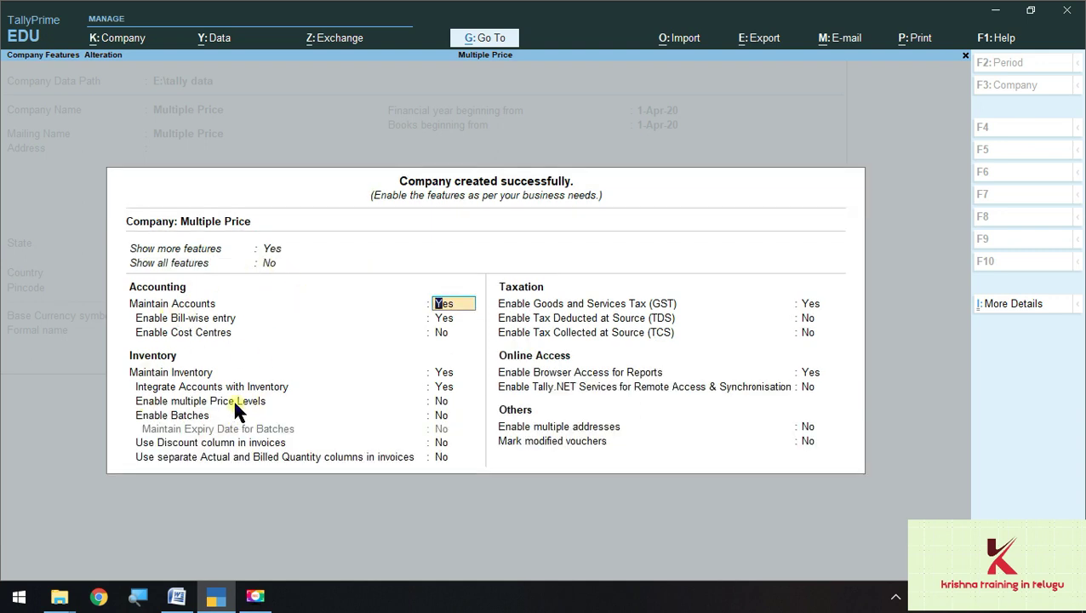
{"action": "left_click", "coordinate": [442, 401]}
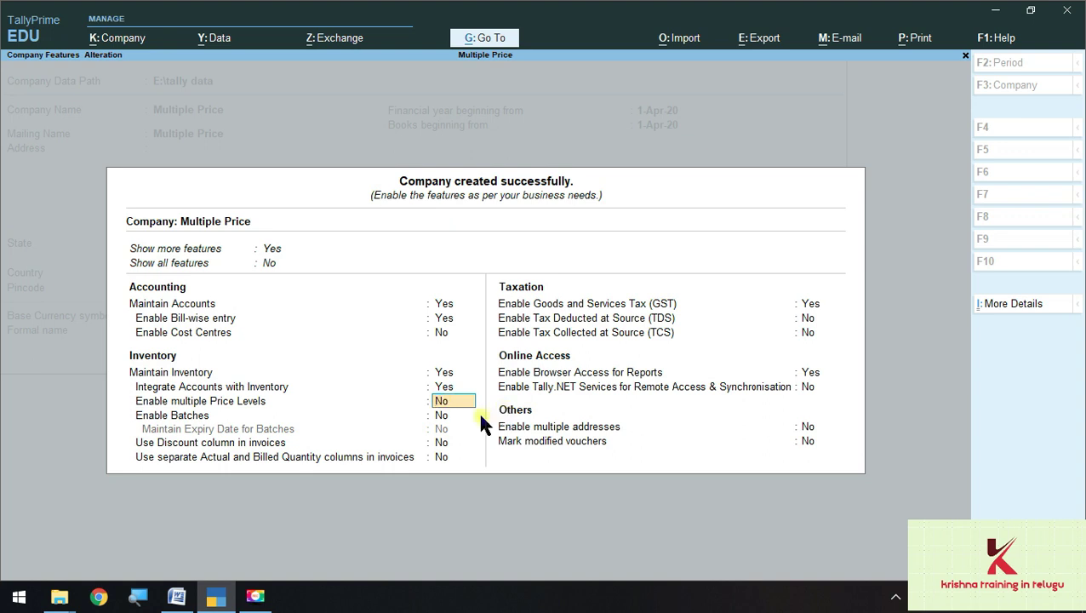
{"action": "left_click", "coordinate": [447, 402]}
Set Enable Goods and Services Tax (GST) to No and accept the company features with the remaining options unchanged.
{"action": "left_click", "coordinate": [819, 307]}
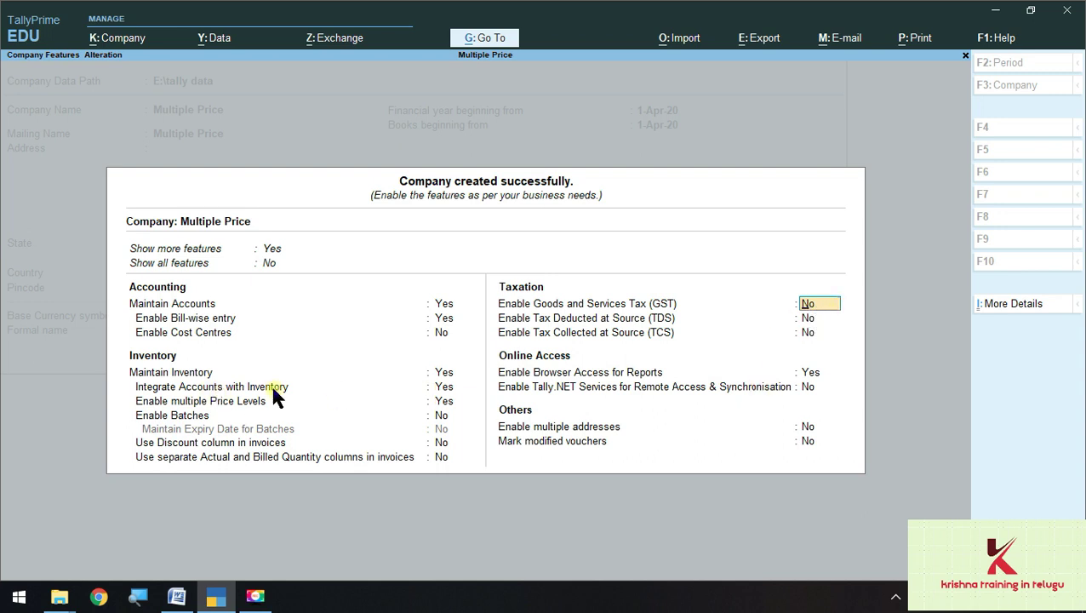
{"action": "left_click", "coordinate": [443, 403]}
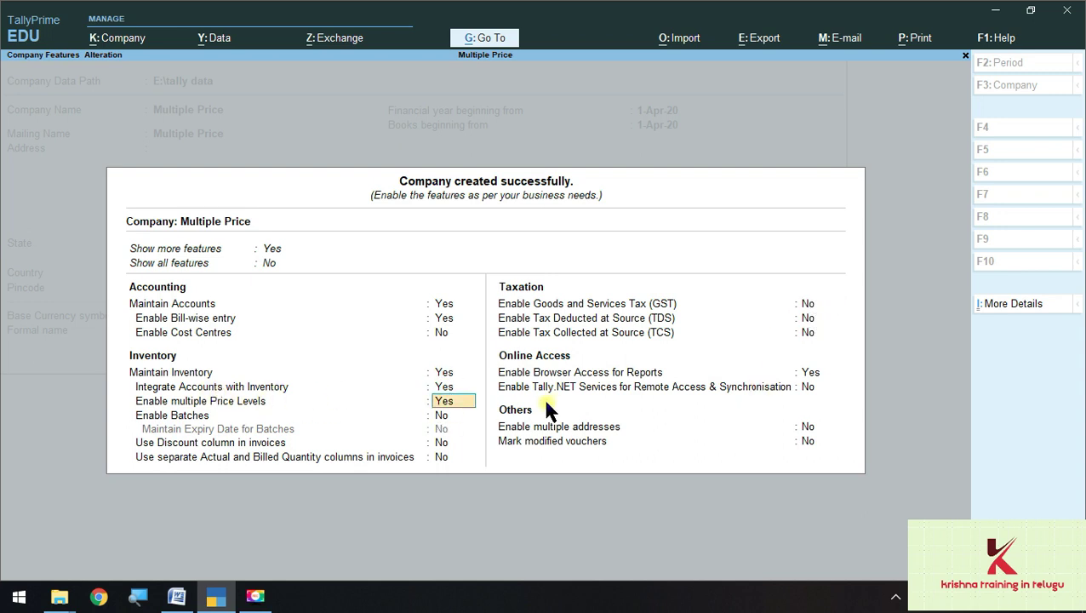
{"action": "left_click", "coordinate": [834, 320]}
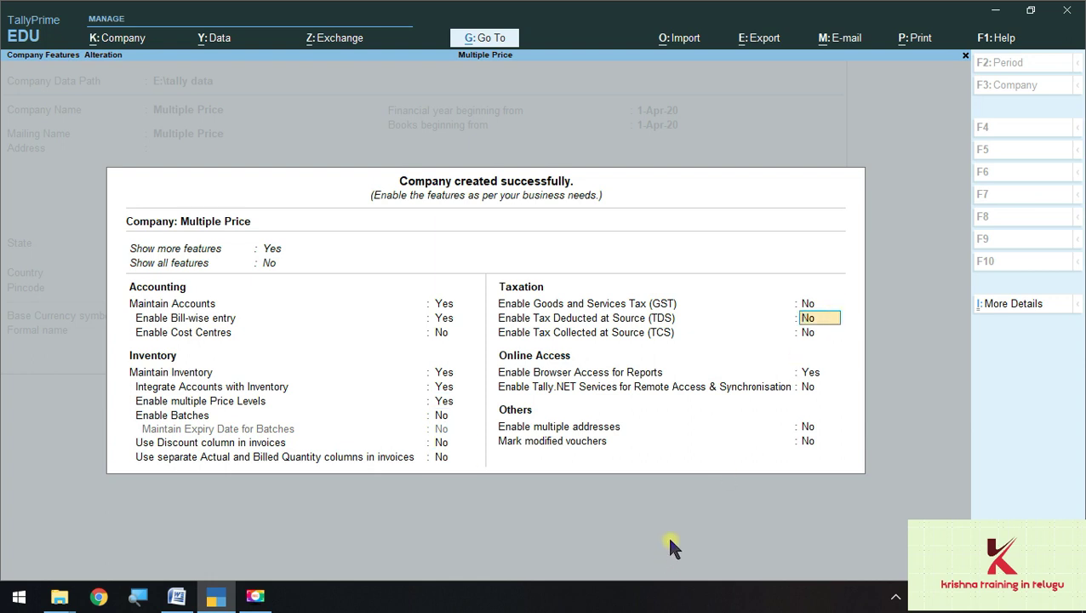
{"action": "left_click", "coordinate": [37, 538]}
{"action": "key", "text": "Return"}
{"action": "key", "text": "Return"}
{"action": "key", "text": "Return"}
{"action": "key", "text": "Return"}
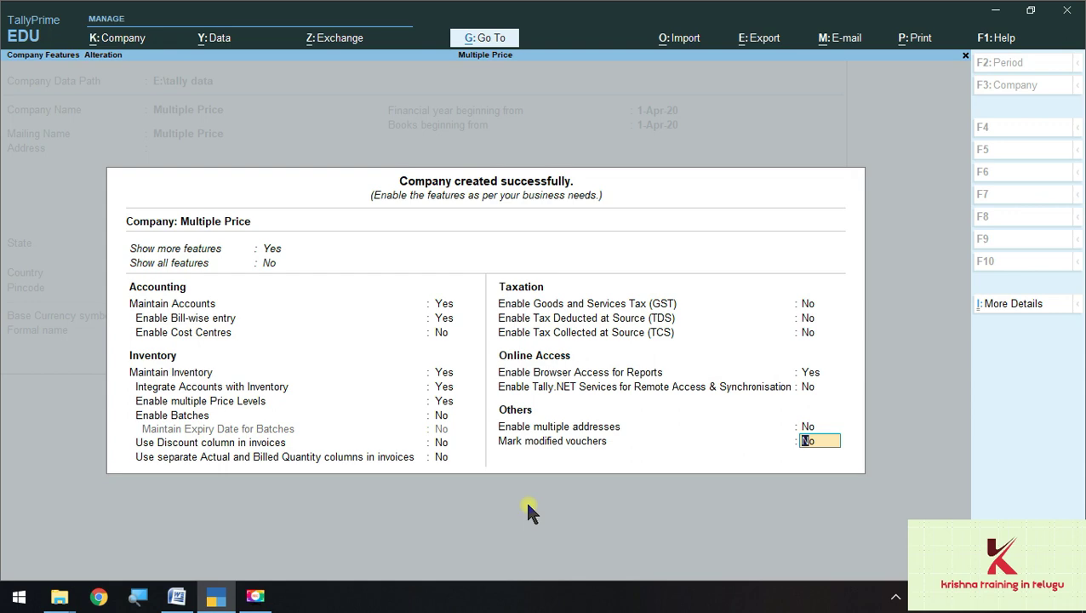
{"action": "key", "text": "Return"}
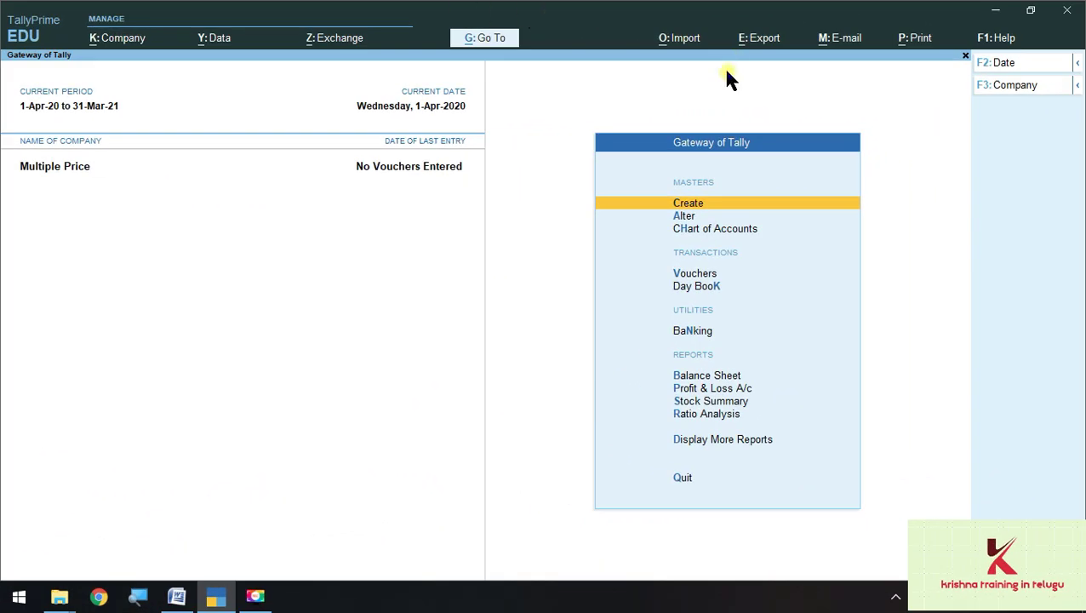
{"action": "left_click", "coordinate": [706, 203]}
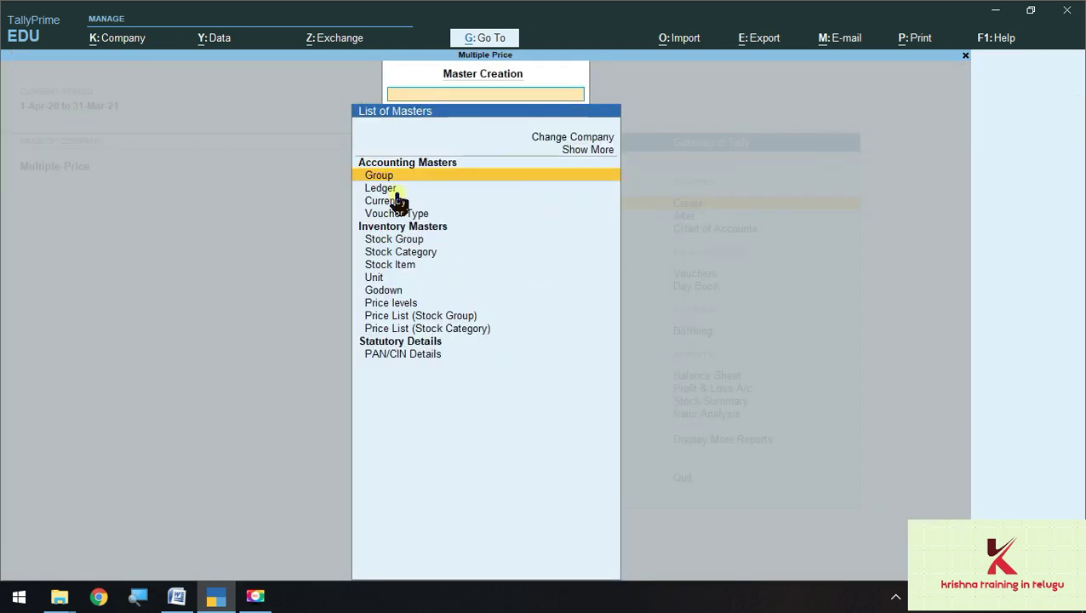
{"action": "key", "text": "Escape"}
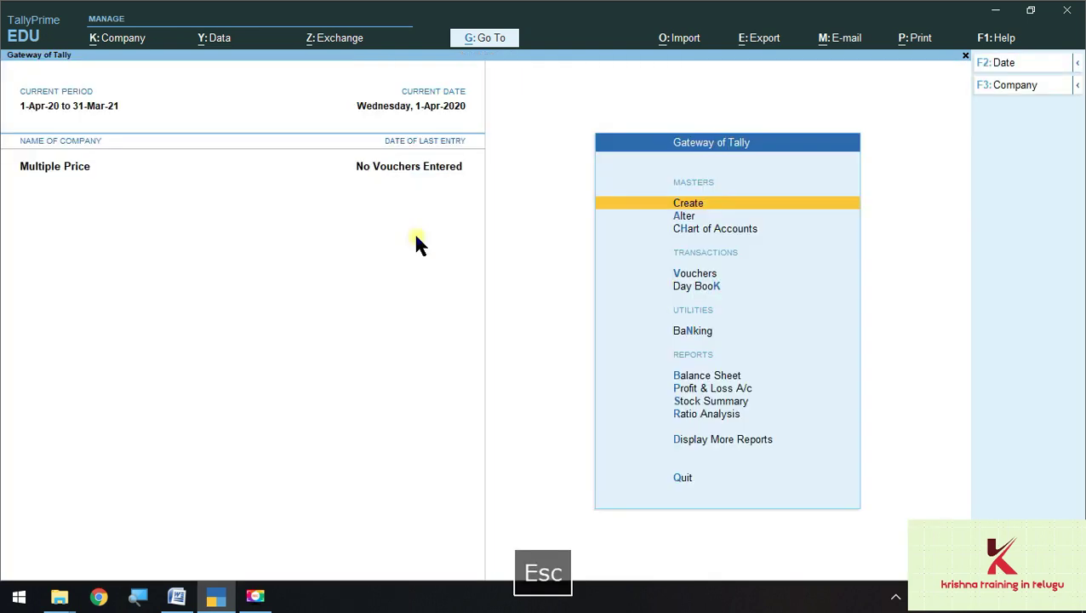
{"action": "left_click", "coordinate": [695, 274]}
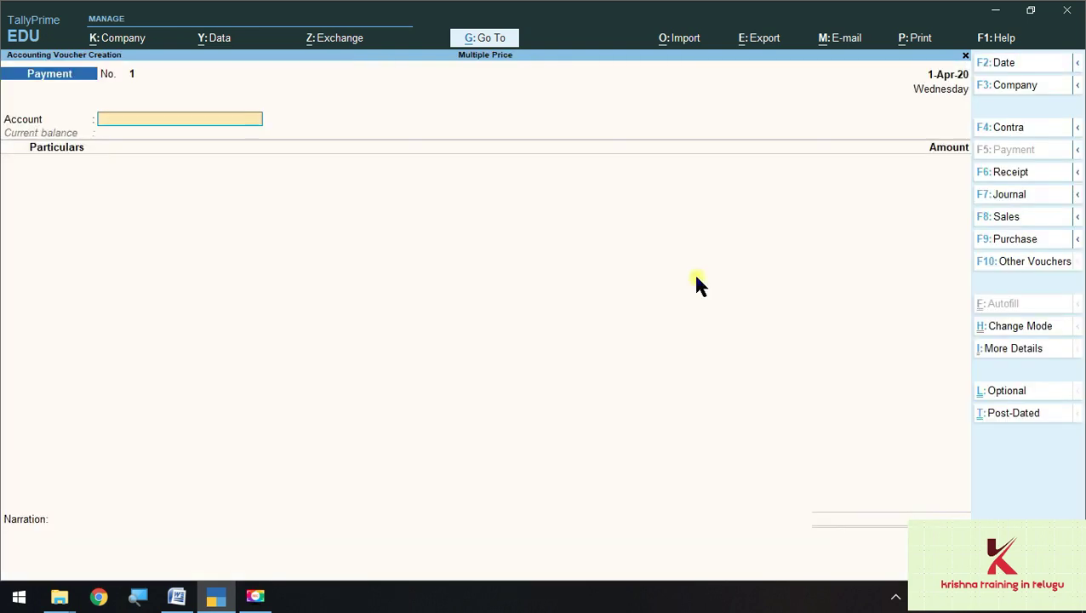
{"action": "key", "text": "Escape"}
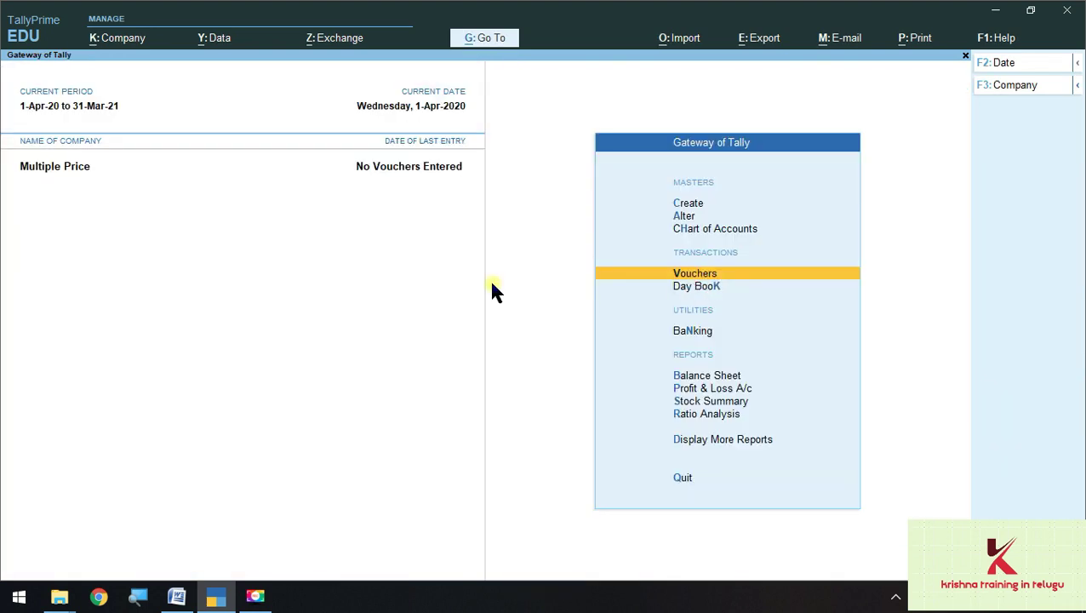
Start creating a master and open the company's Price levels list.
{"action": "left_click", "coordinate": [696, 204]}
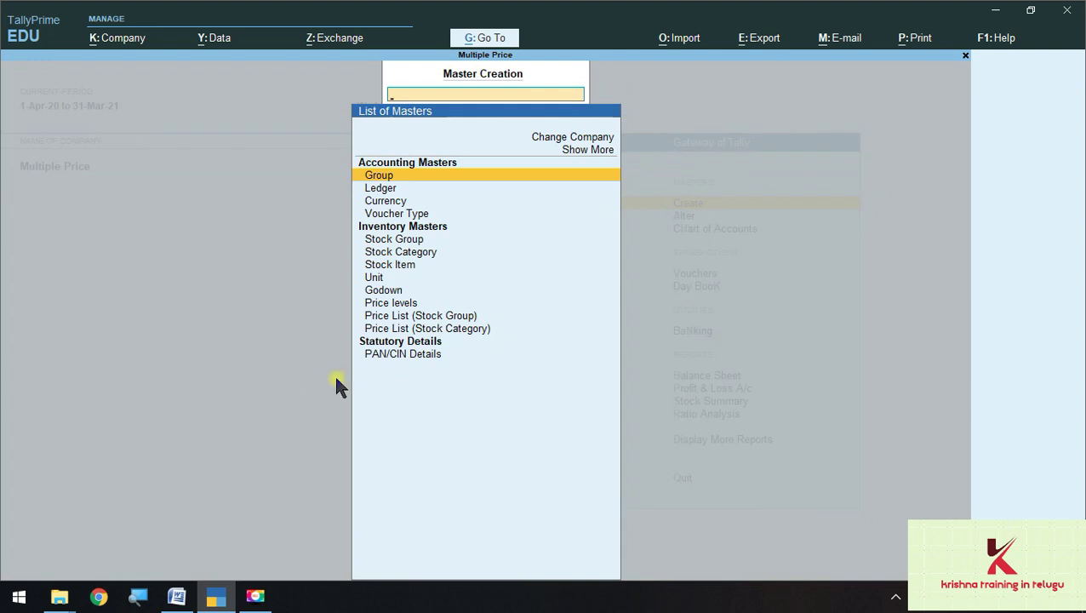
{"action": "left_click", "coordinate": [406, 305]}
{"action": "left_click", "coordinate": [392, 320]}
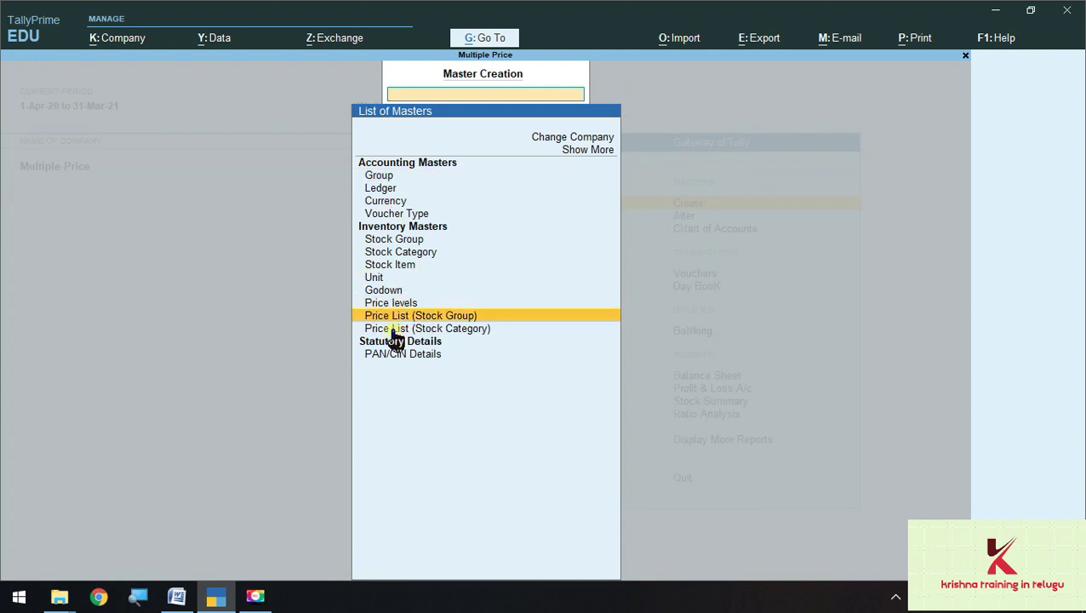
{"action": "left_click", "coordinate": [460, 332]}
{"action": "left_click", "coordinate": [384, 306]}
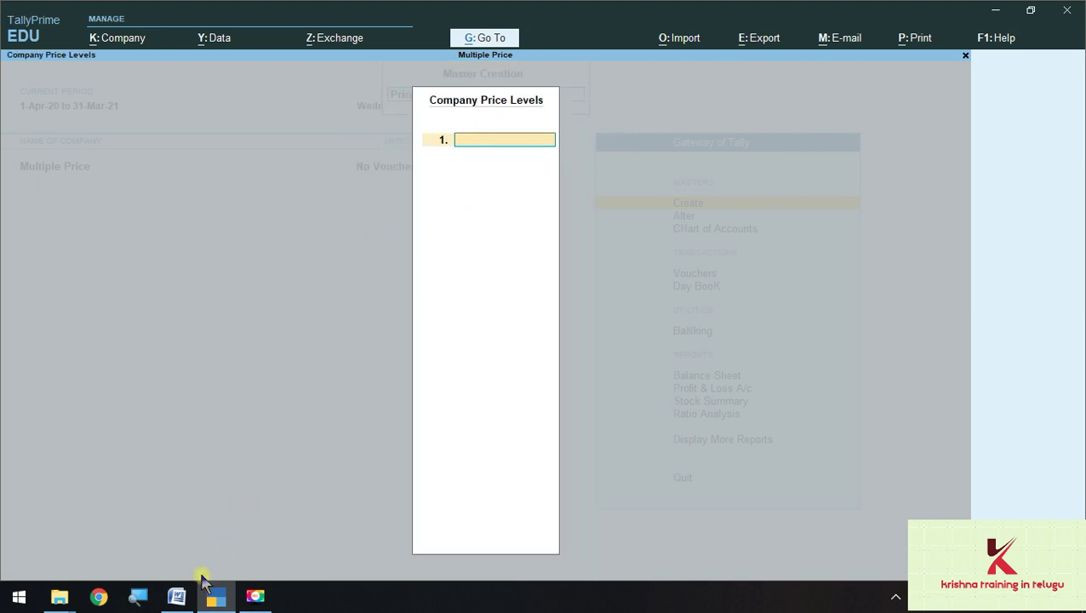
Switch to the Word document, review the Dealer, Retailer and Customer names in the price table, and return to TallyPrime.
{"action": "left_click", "coordinate": [176, 596]}
{"action": "double_click", "coordinate": [234, 384]}
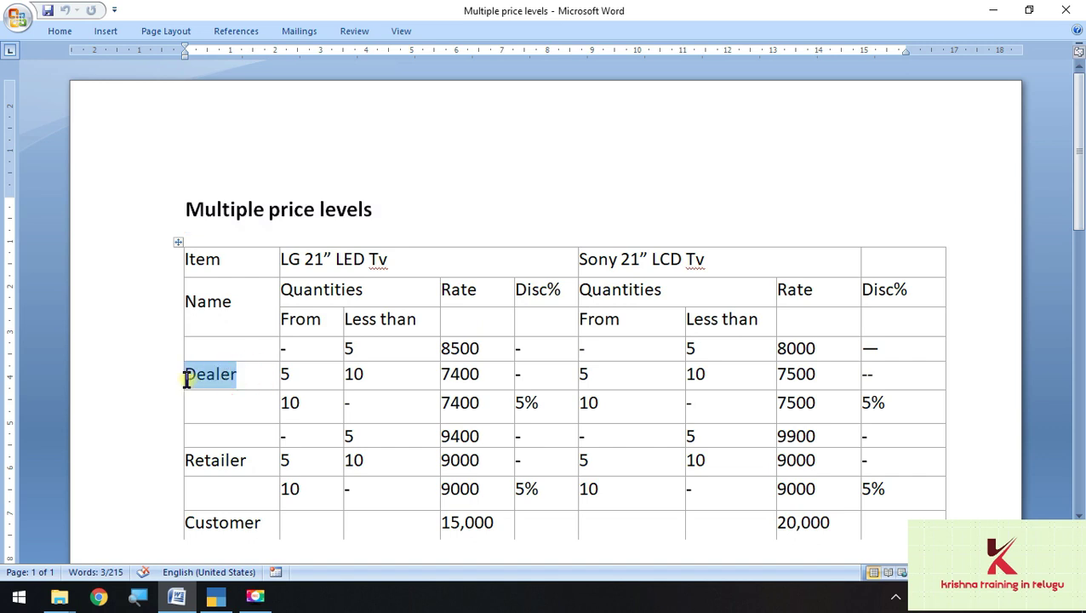
{"action": "double_click", "coordinate": [251, 460]}
{"action": "left_click", "coordinate": [260, 527]}
{"action": "left_click_drag", "start_coordinate": [254, 528], "coordinate": [189, 521]}
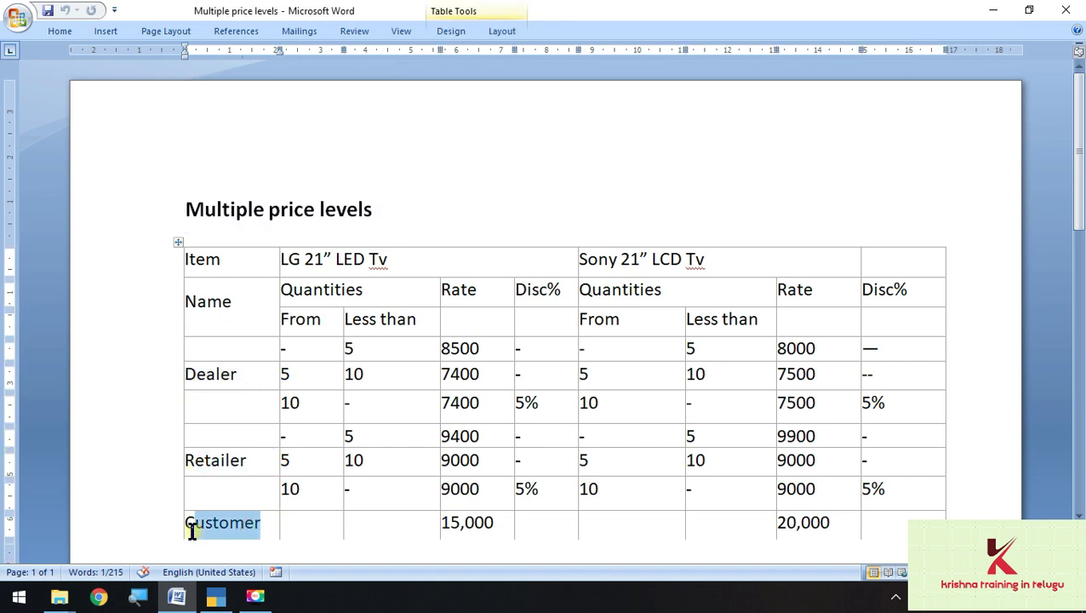
{"action": "left_click", "coordinate": [993, 10]}
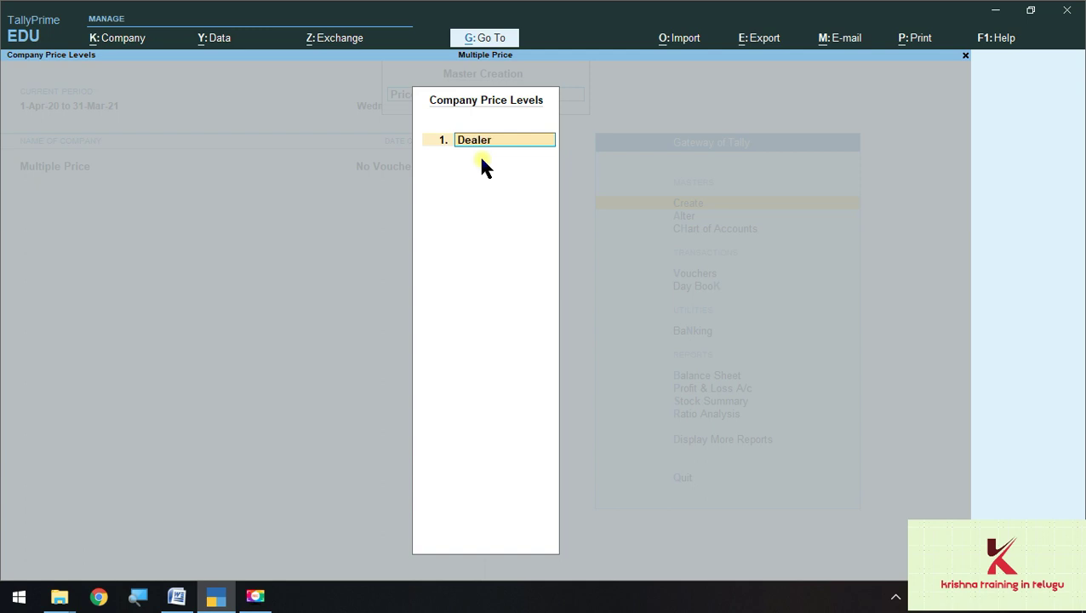
Enter Dealer, Retailer and Customer as the company price levels and save the list.
{"action": "key", "text": "Return"}
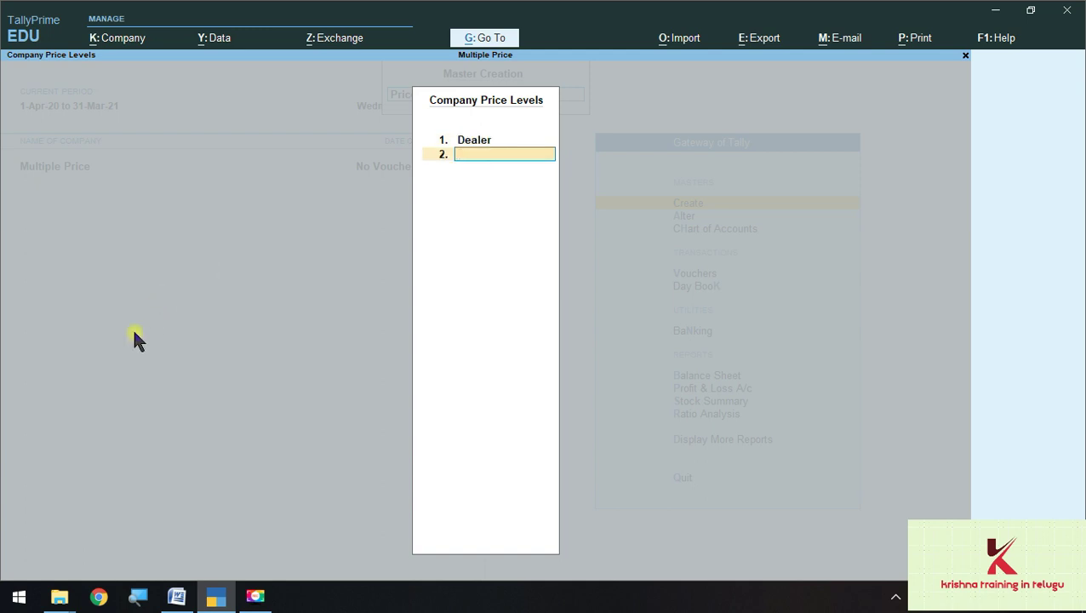
{"action": "type", "text": "Retailer"}
{"action": "key", "text": "Return"}
{"action": "type", "text": "Cus"}
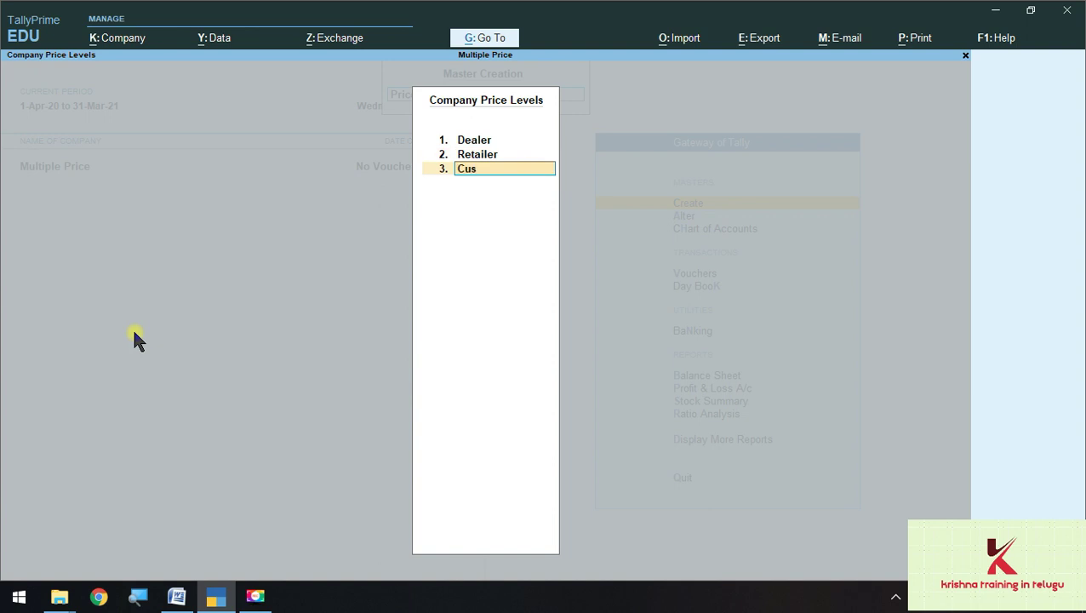
{"action": "type", "text": "tomer"}
{"action": "key", "text": "Return"}
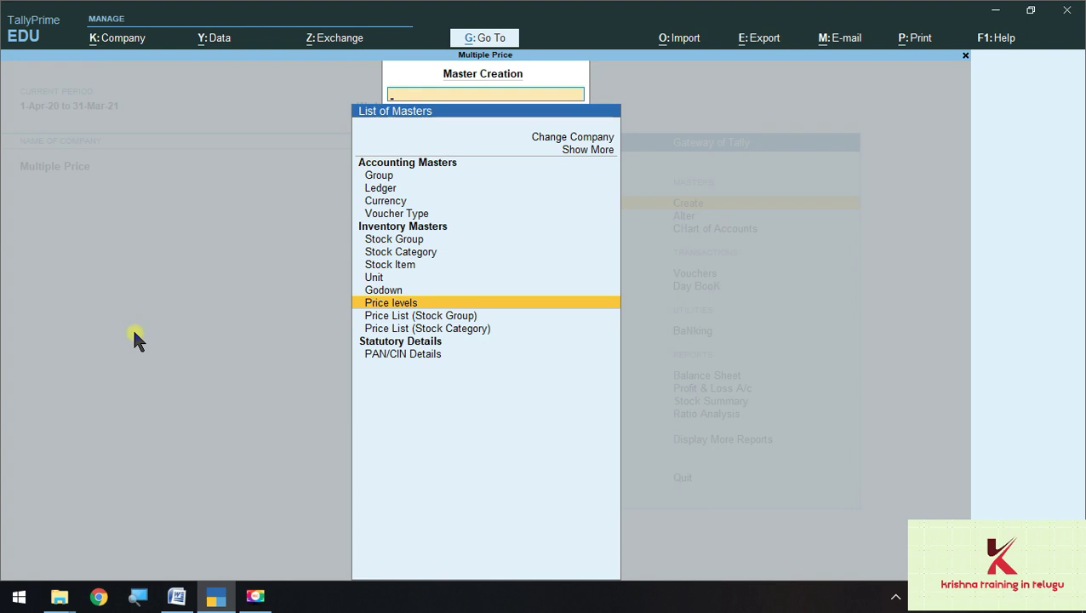
Reopen the company price levels, review the entries, and accept the list without changes.
{"action": "key", "text": "Return"}
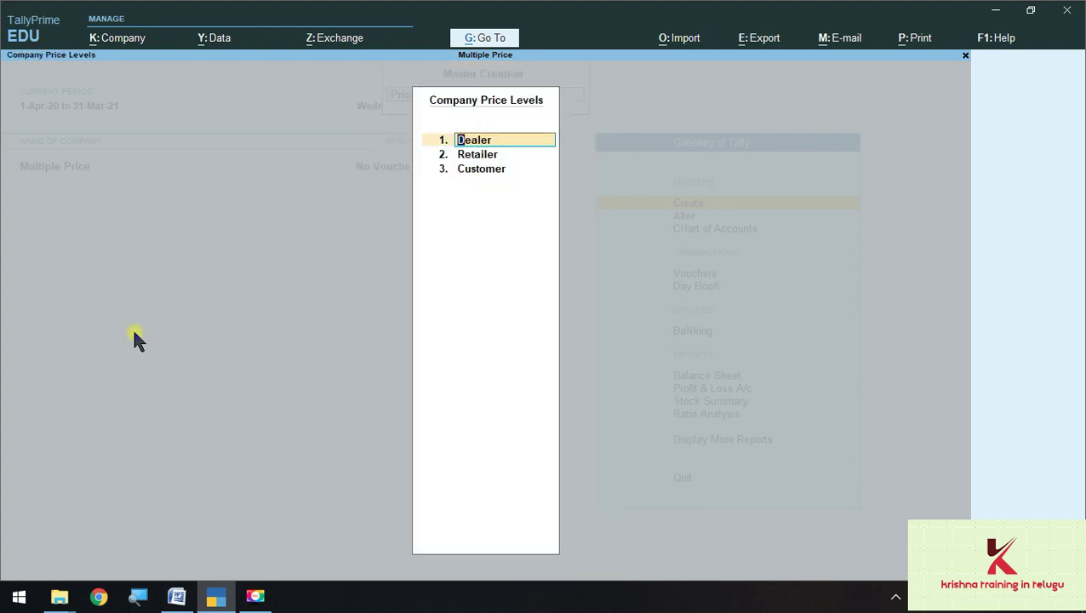
{"action": "key", "text": "Return"}
{"action": "key", "text": "Return"}
{"action": "key", "text": "Return"}
{"action": "key", "text": "Return"}
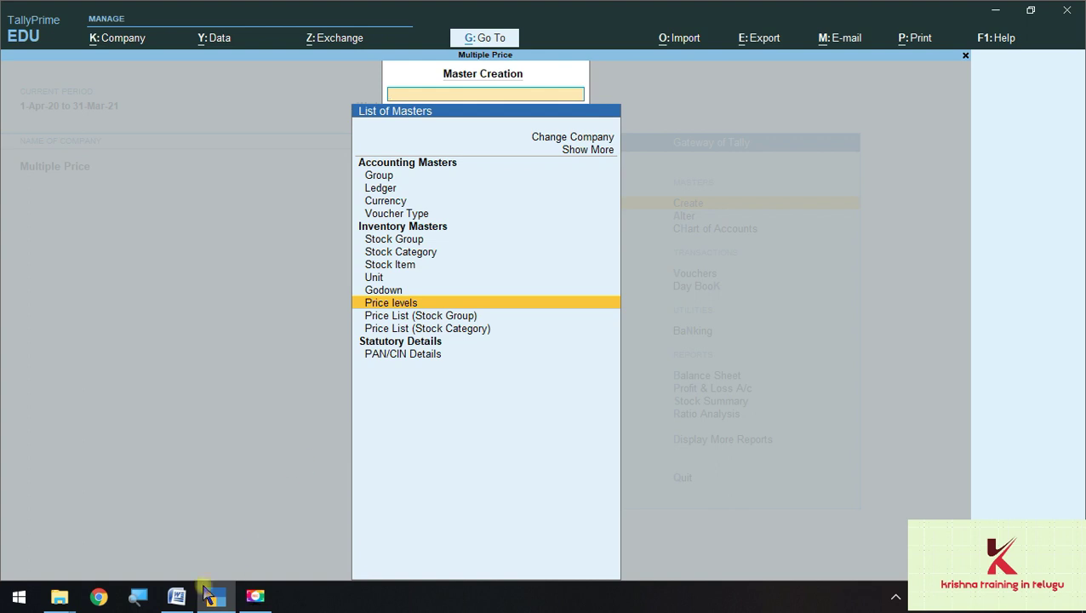
Switch to the Word document, review the two TV item names and the units in the purchase entries, and return to TallyPrime.
{"action": "left_click", "coordinate": [176, 596]}
{"action": "left_click_drag", "start_coordinate": [406, 260], "coordinate": [571, 261]}
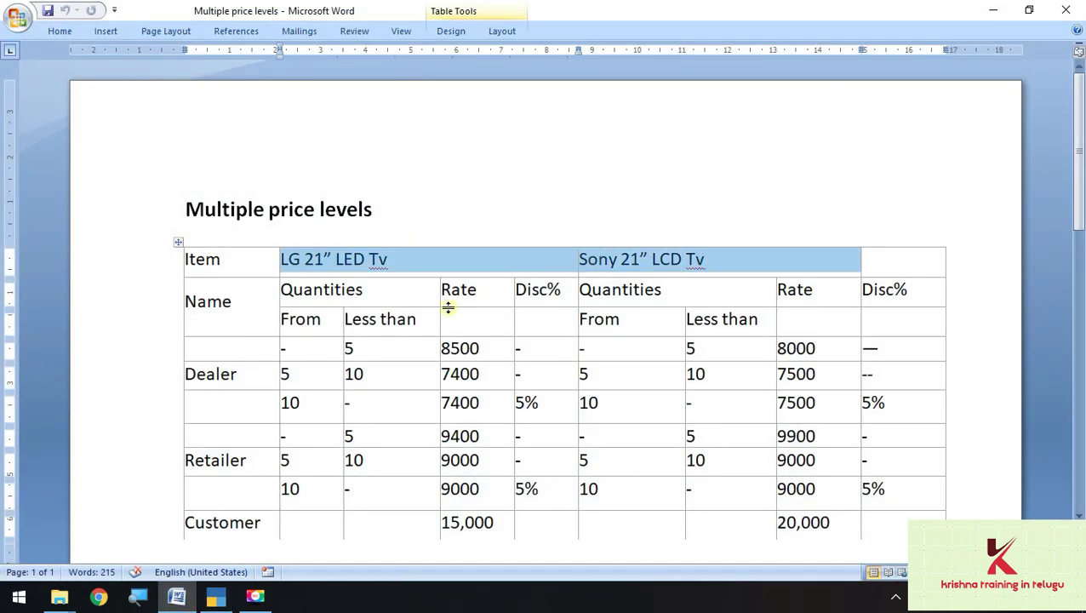
{"action": "left_click", "coordinate": [461, 261]}
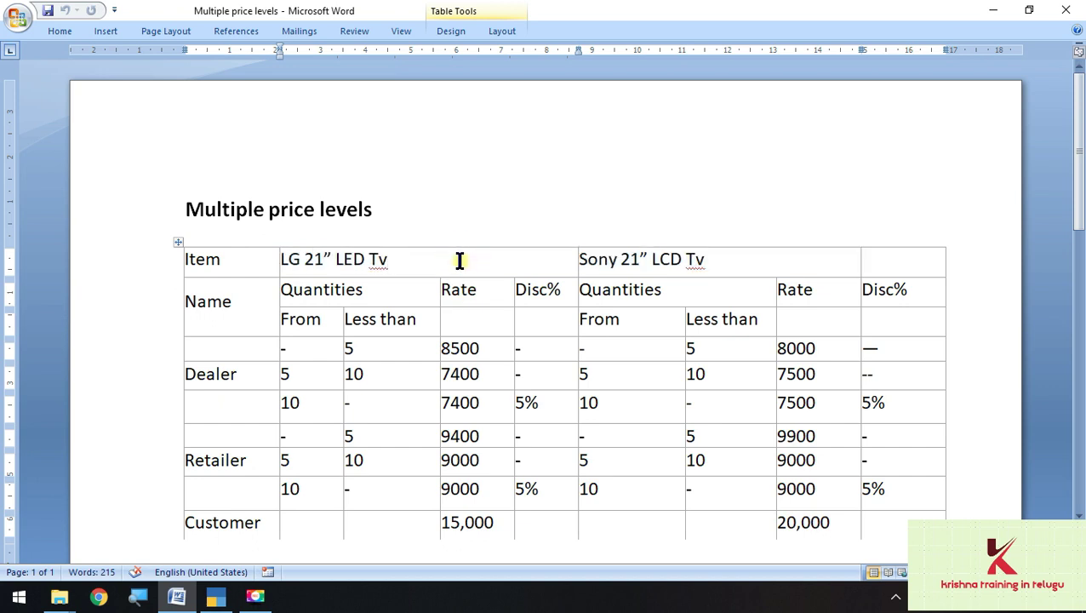
{"action": "scroll", "coordinate": [458, 307], "scroll_direction": "down", "scroll_amount": 5}
{"action": "scroll", "coordinate": [458, 315], "scroll_direction": "down", "scroll_amount": 1}
{"action": "left_click_drag", "start_coordinate": [495, 291], "coordinate": [529, 295]}
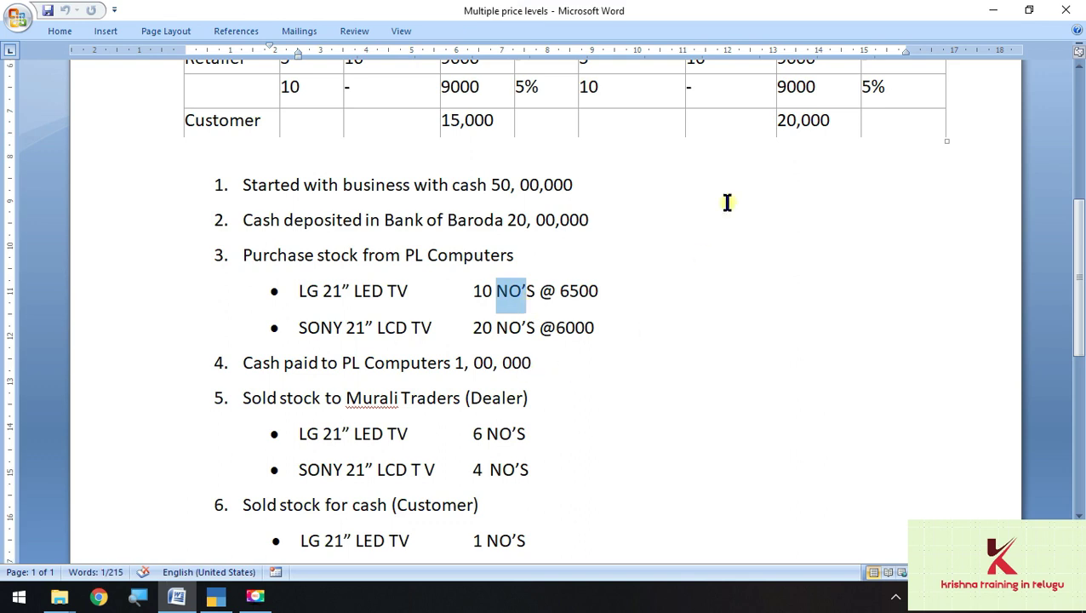
{"action": "left_click", "coordinate": [986, 15]}
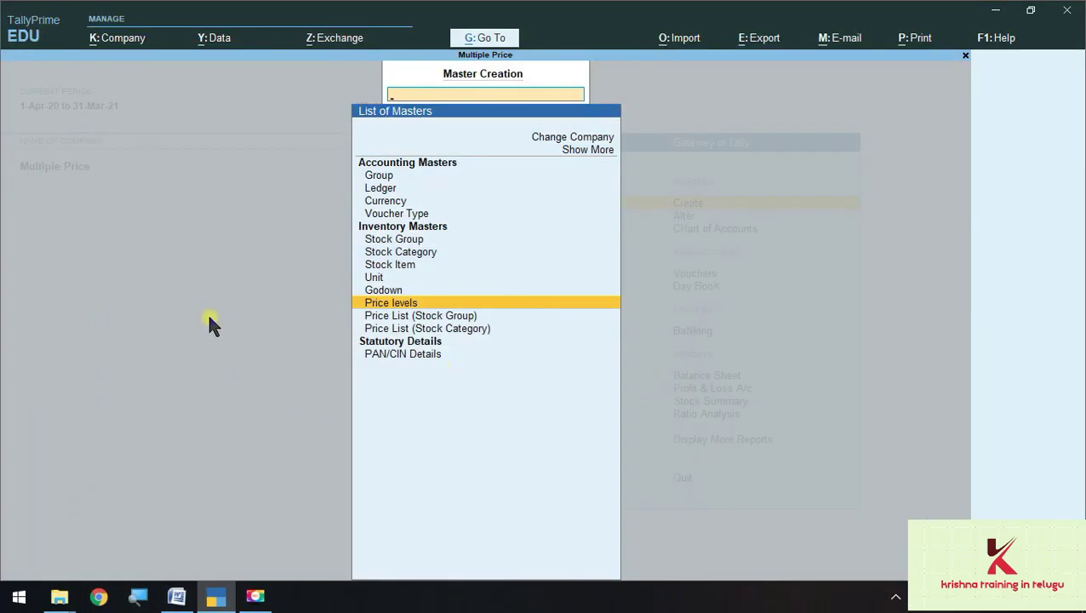
Create the stock group Tvs under Primary with quantities of items added, and return to the list of masters.
{"action": "key", "text": "Up"}
{"action": "key", "text": "Up"}
{"action": "key", "text": "Up"}
{"action": "key", "text": "Up"}
{"action": "key", "text": "Up"}
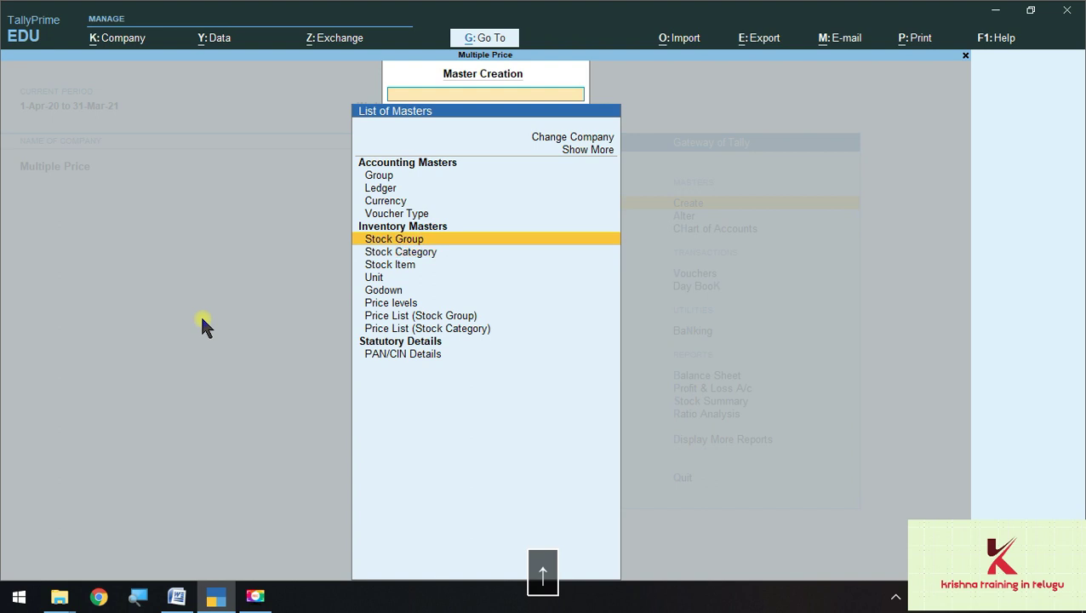
{"action": "key", "text": "Return"}
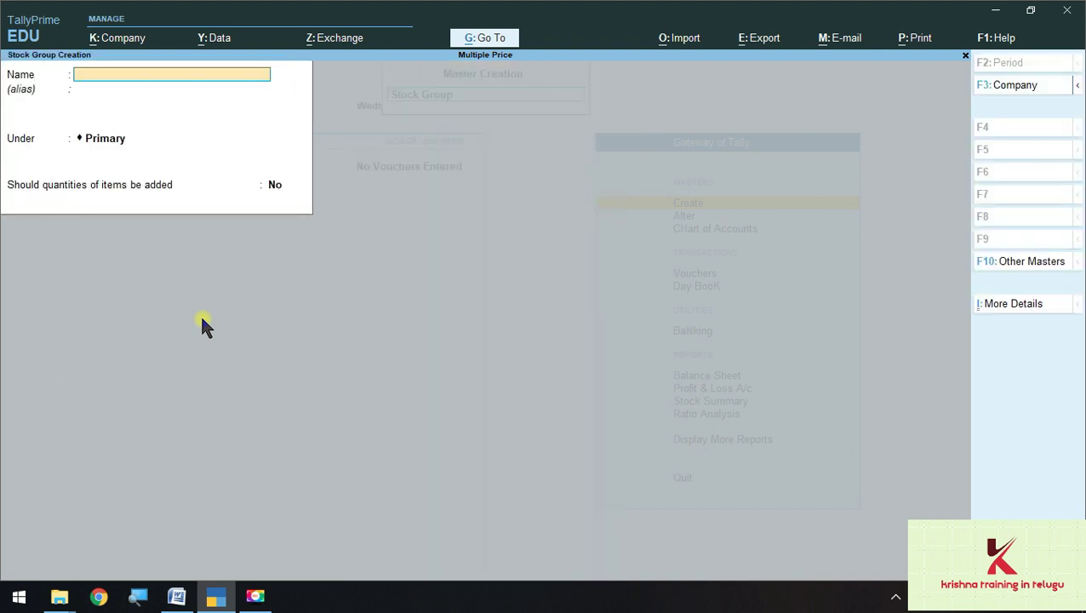
{"action": "type", "text": "Tvs"}
{"action": "key", "text": "Return"}
{"action": "key", "text": "Return"}
{"action": "key", "text": "Return"}
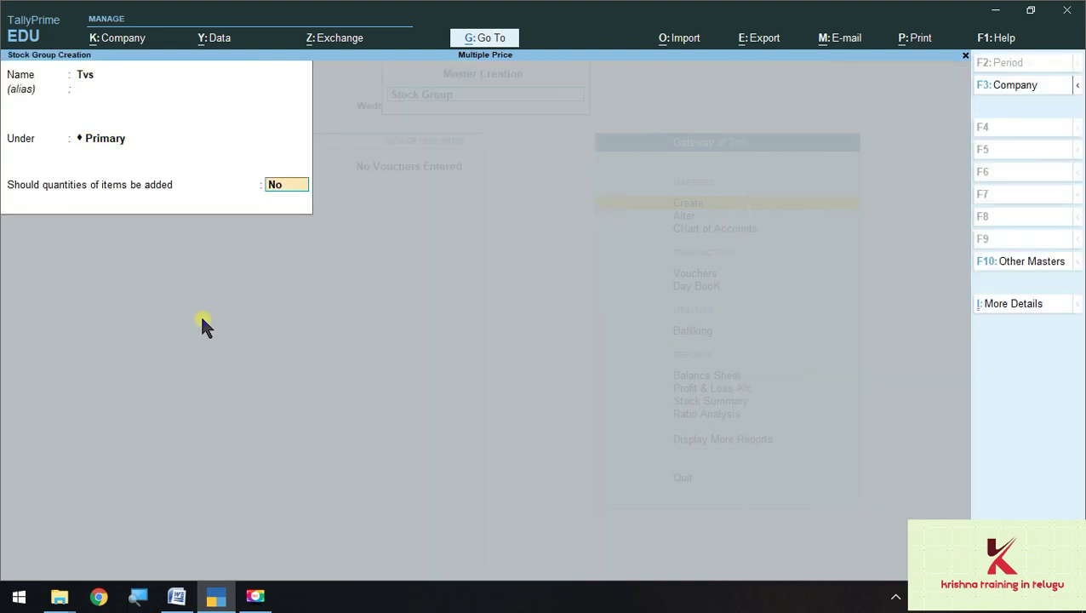
{"action": "type", "text": "y"}
{"action": "key", "text": "Return"}
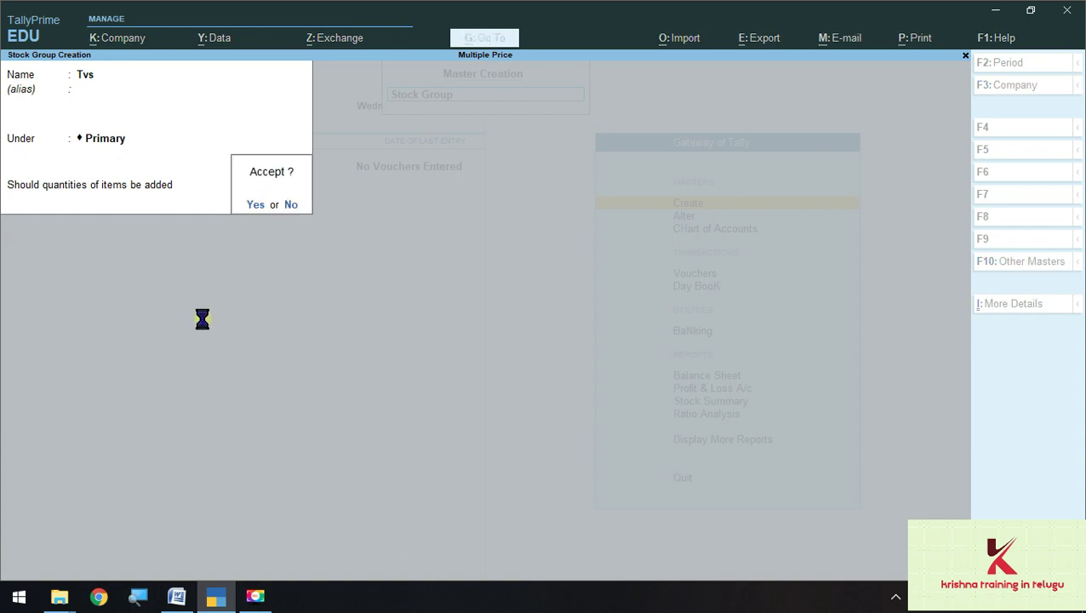
{"action": "key", "text": "Return"}
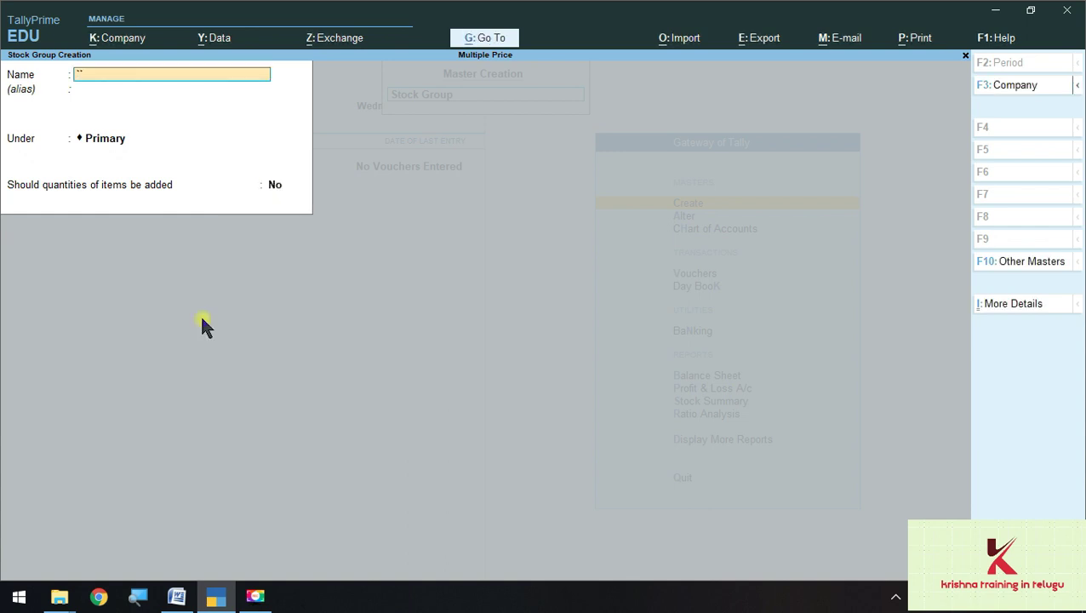
{"action": "key", "text": "Escape"}
{"action": "key", "text": "Escape"}
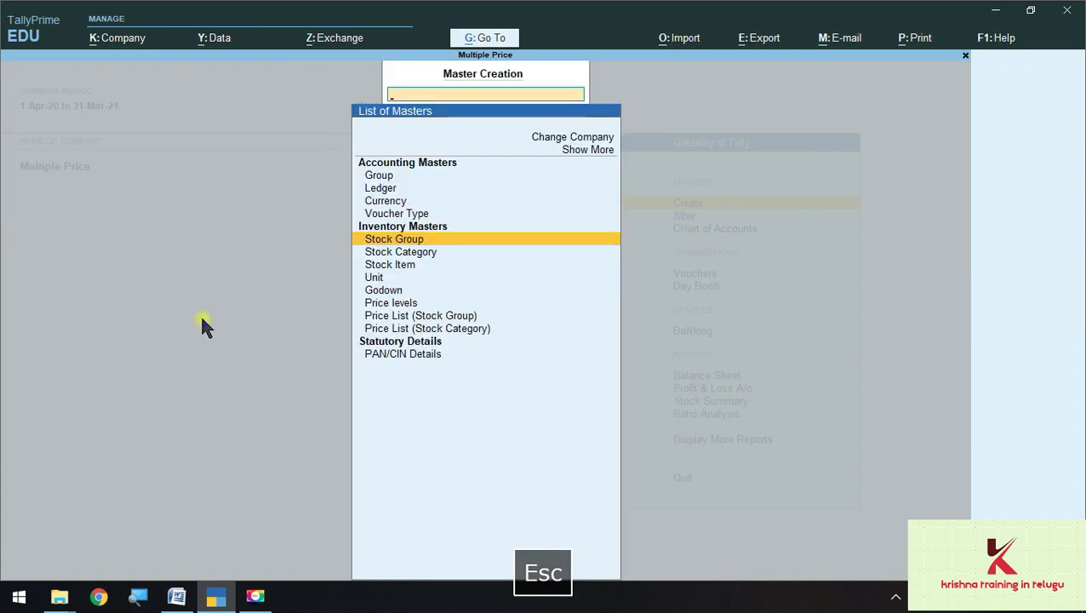
Create a simple unit with the symbol nos and 0 decimal places, and return to the list of masters.
{"action": "key", "text": "Down"}
{"action": "key", "text": "Down"}
{"action": "key", "text": "Down"}
{"action": "key", "text": "Return"}
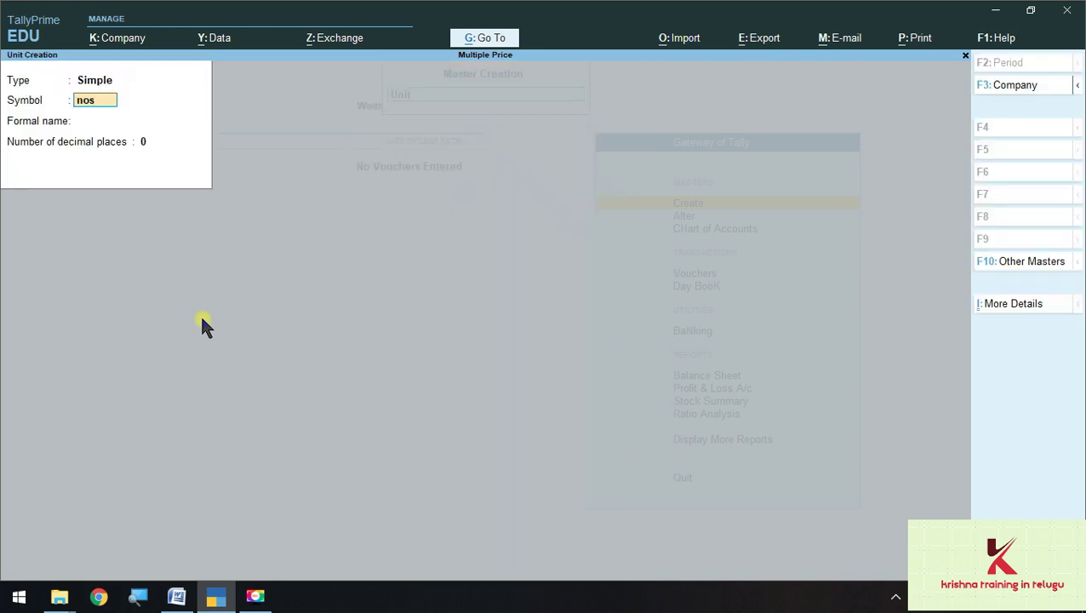
{"action": "key", "text": "Return"}
{"action": "key", "text": "Return"}
{"action": "key", "text": "Return"}
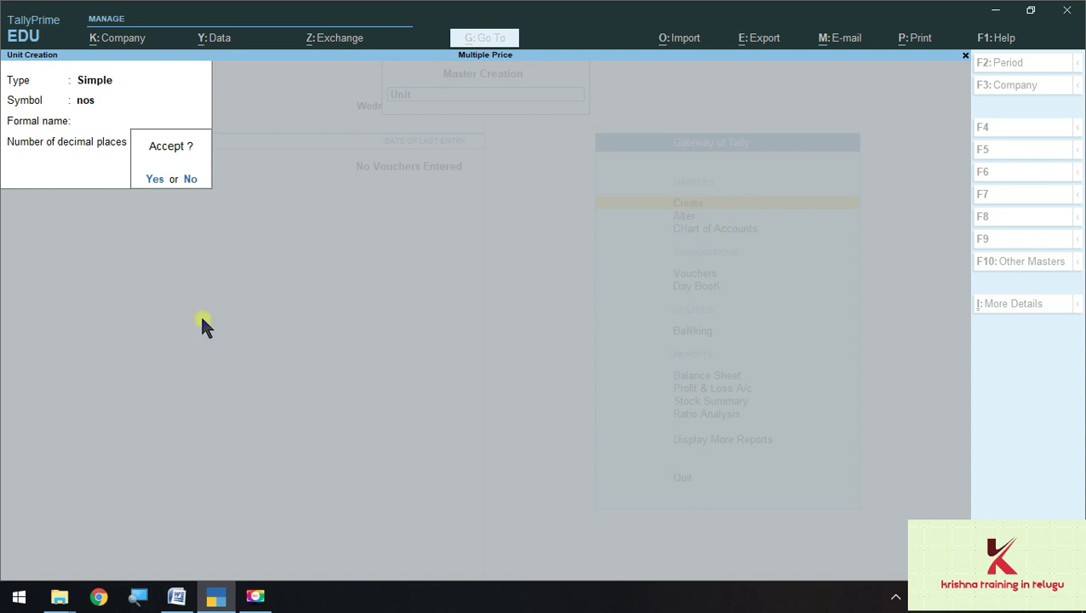
{"action": "key", "text": "Escape"}
{"action": "key", "text": "Escape"}
{"action": "key", "text": "Escape"}
Start a new stock item, check its name in the Word price table, name it Lg 21 Led and place it under Tvs.
{"action": "key", "text": "Up"}
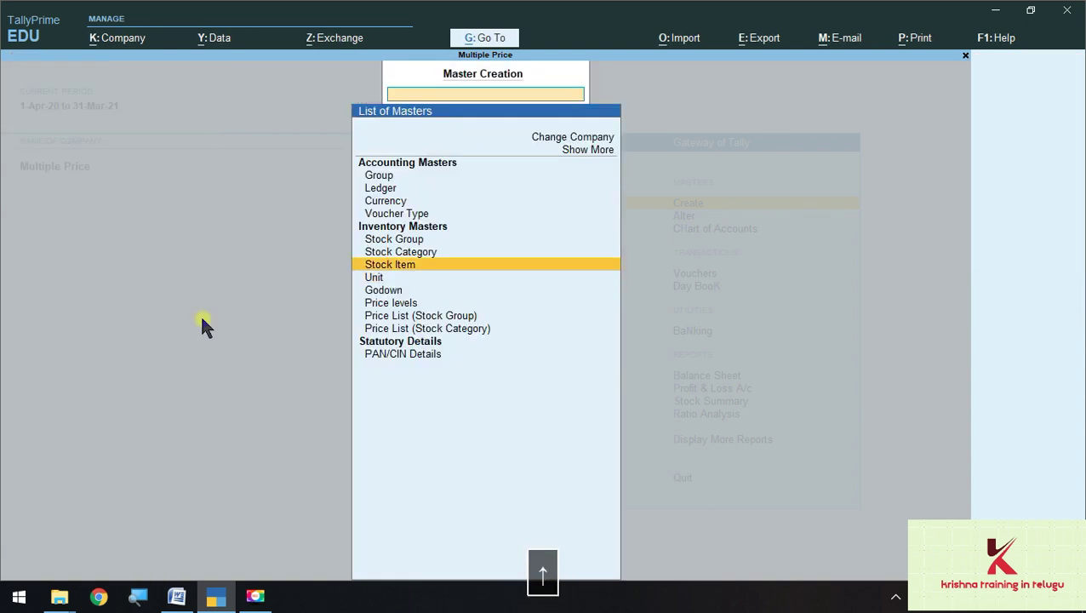
{"action": "key", "text": "Return"}
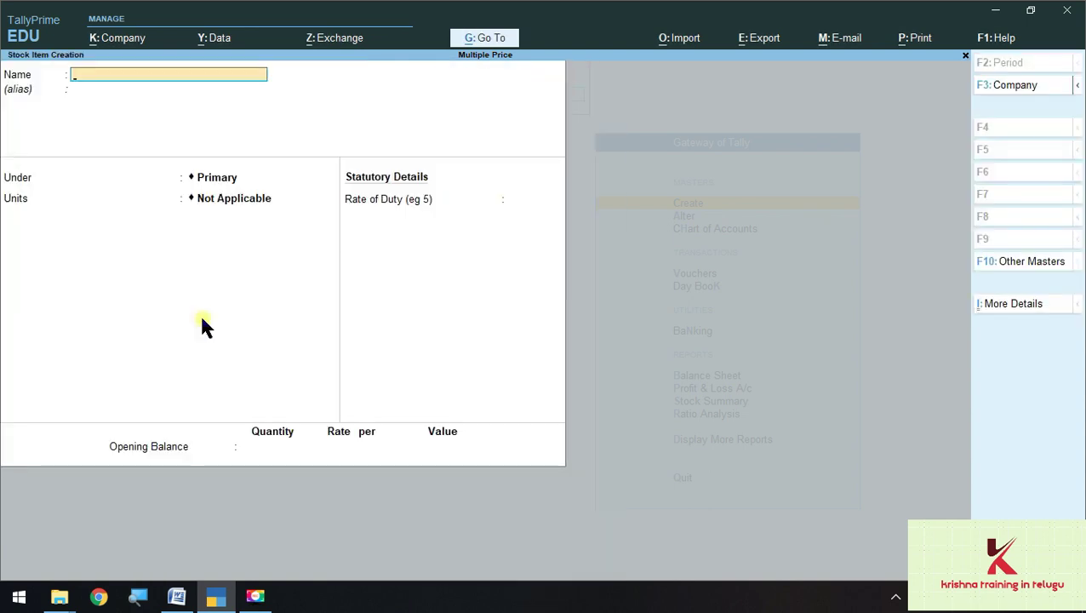
{"action": "key", "text": "alt+Tab"}
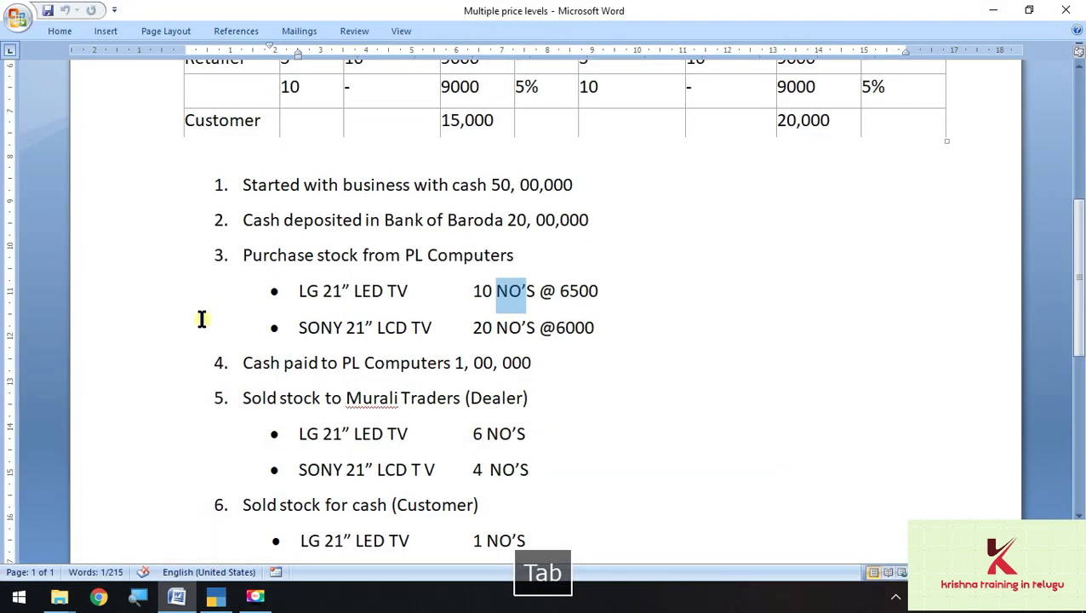
{"action": "scroll", "coordinate": [202, 319], "scroll_direction": "up", "scroll_amount": 5}
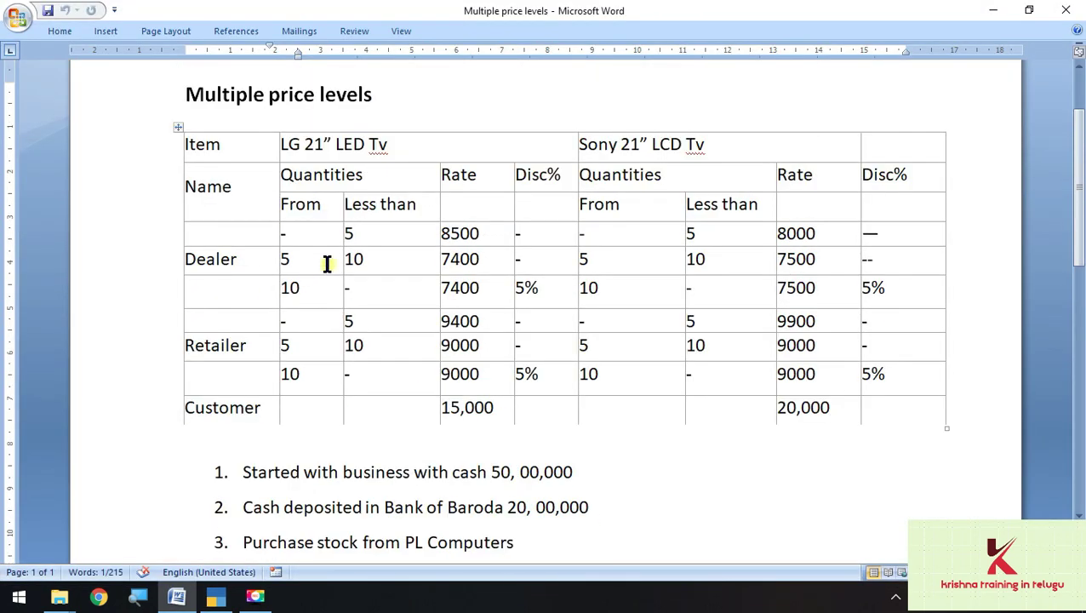
{"action": "key", "text": "alt+Tab"}
{"action": "type", "text": "Lg"}
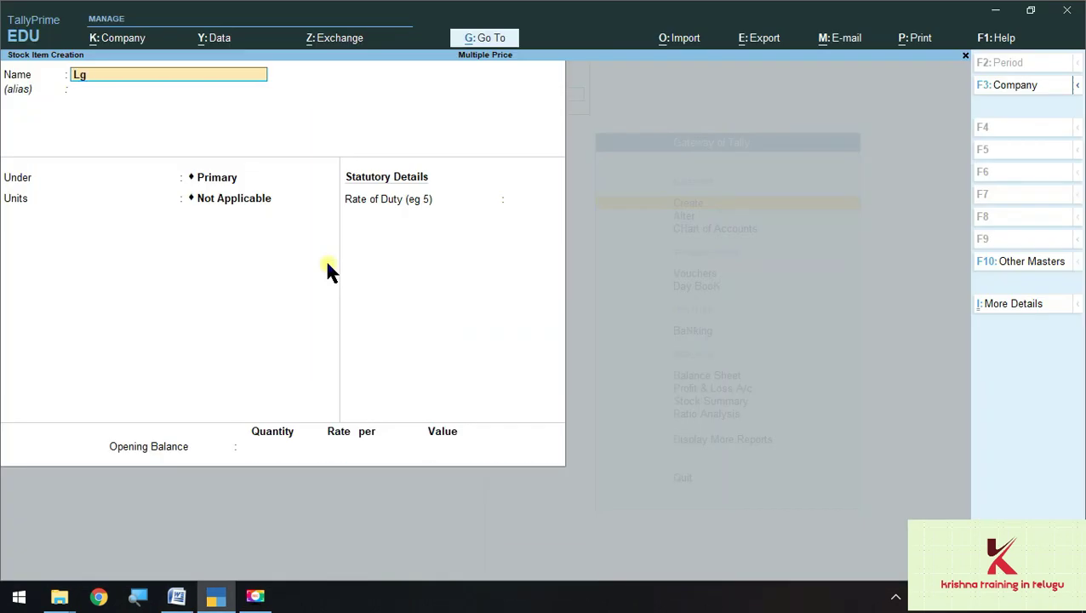
{"action": "type", "text": " 21 Led"}
{"action": "key", "text": "Return"}
{"action": "key", "text": "Return"}
{"action": "type", "text": "t"}
{"action": "key", "text": "Return"}
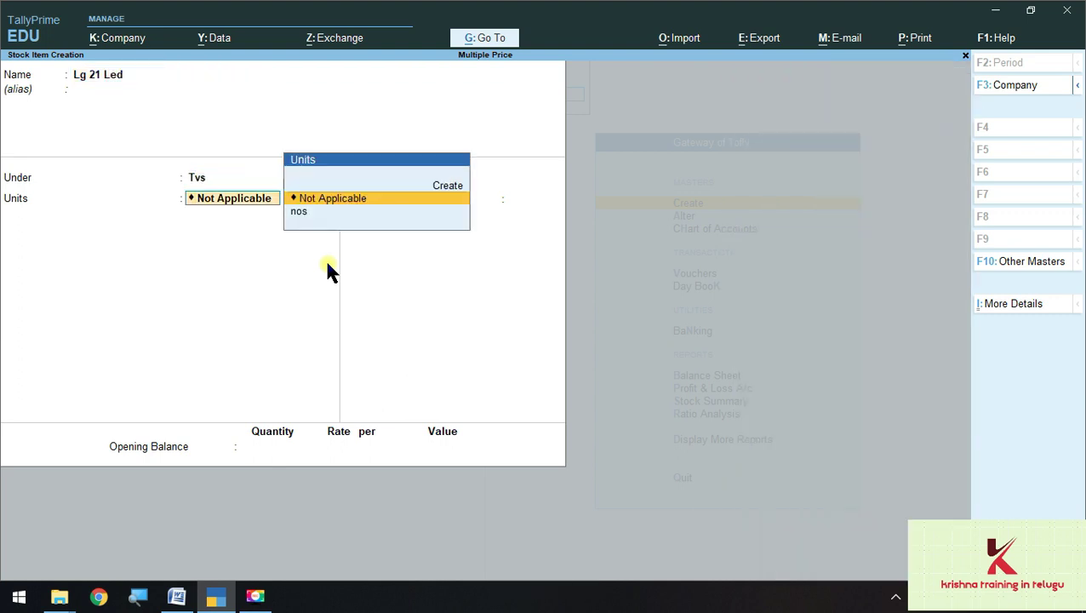
Set the Lg 21 Led item's unit to nos and save it without an opening balance.
{"action": "key", "text": "Down"}
{"action": "key", "text": "Return"}
{"action": "key", "text": "Return"}
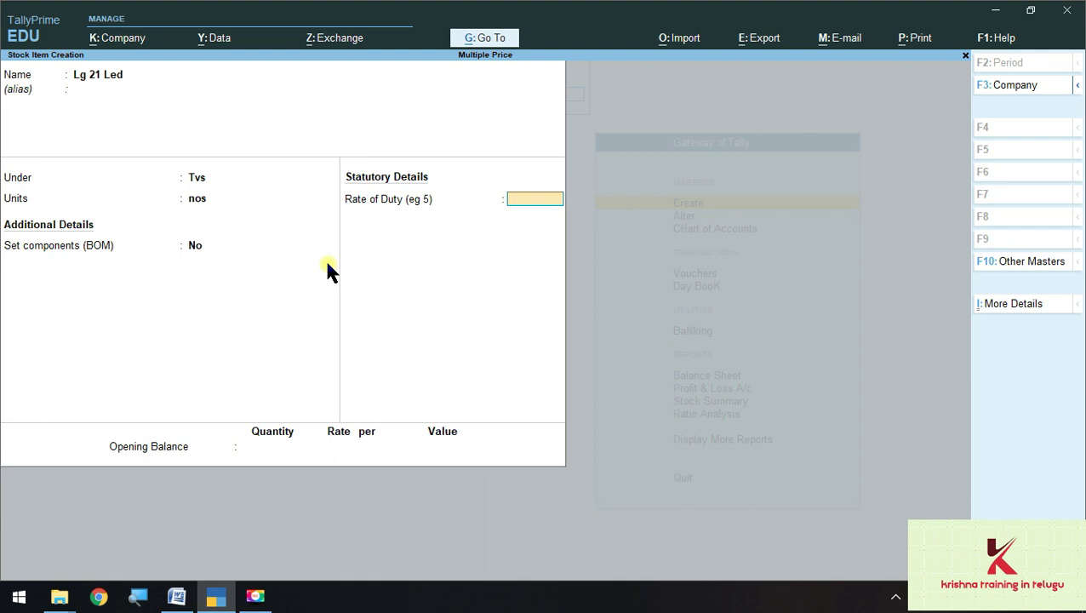
{"action": "key", "text": "Return"}
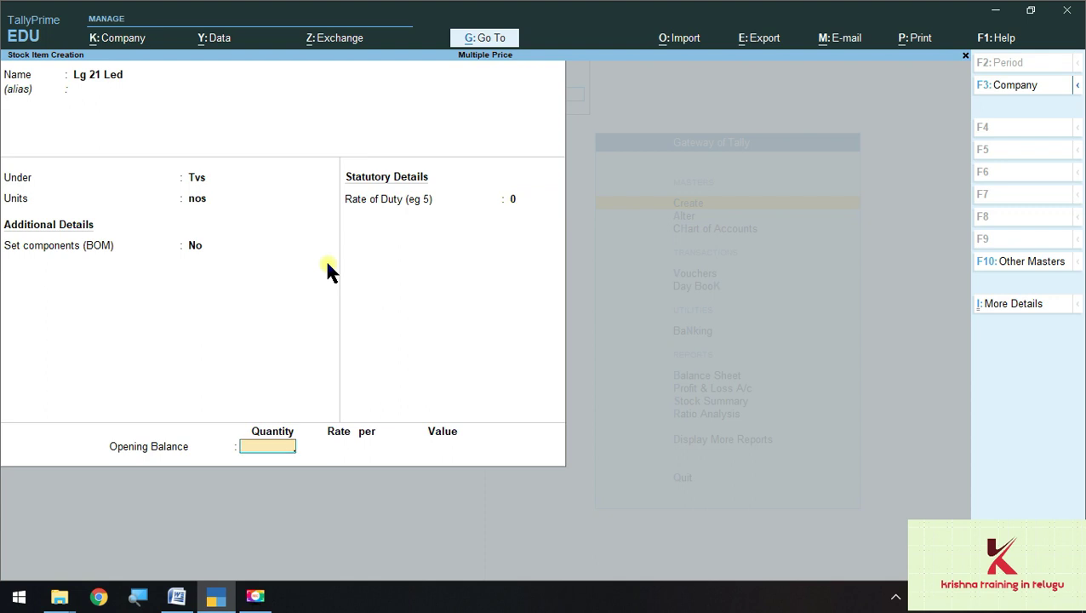
{"action": "key", "text": "Return"}
{"action": "key", "text": "Return"}
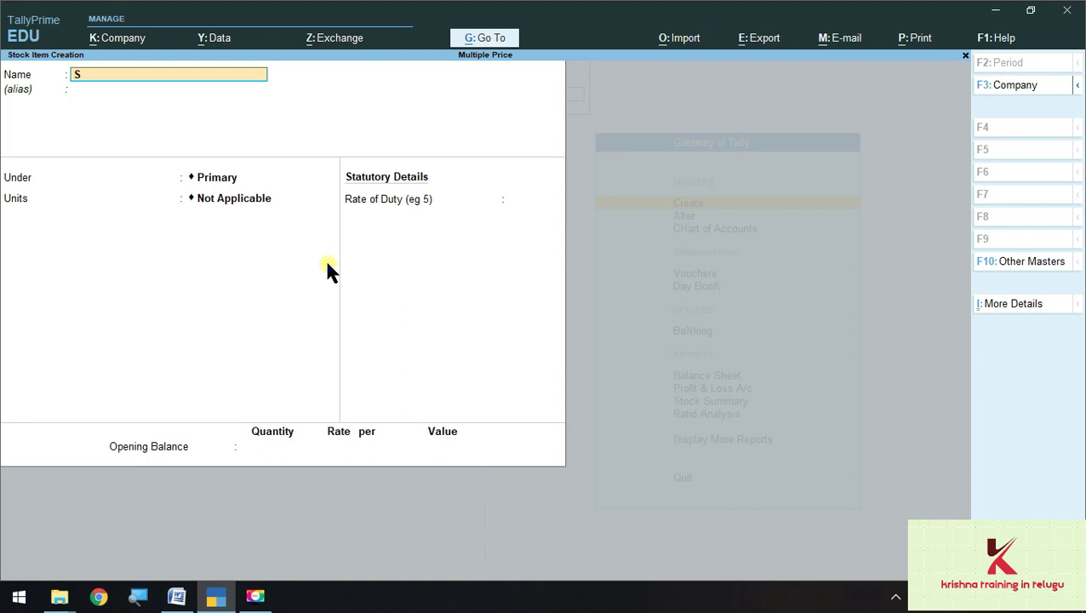
Name the second stock item Sony 21 Lcd, checking the name in the Word document, and place it under Tvs.
{"action": "type", "text": "Sony 21 "}
{"action": "type", "text": "Lcd"}
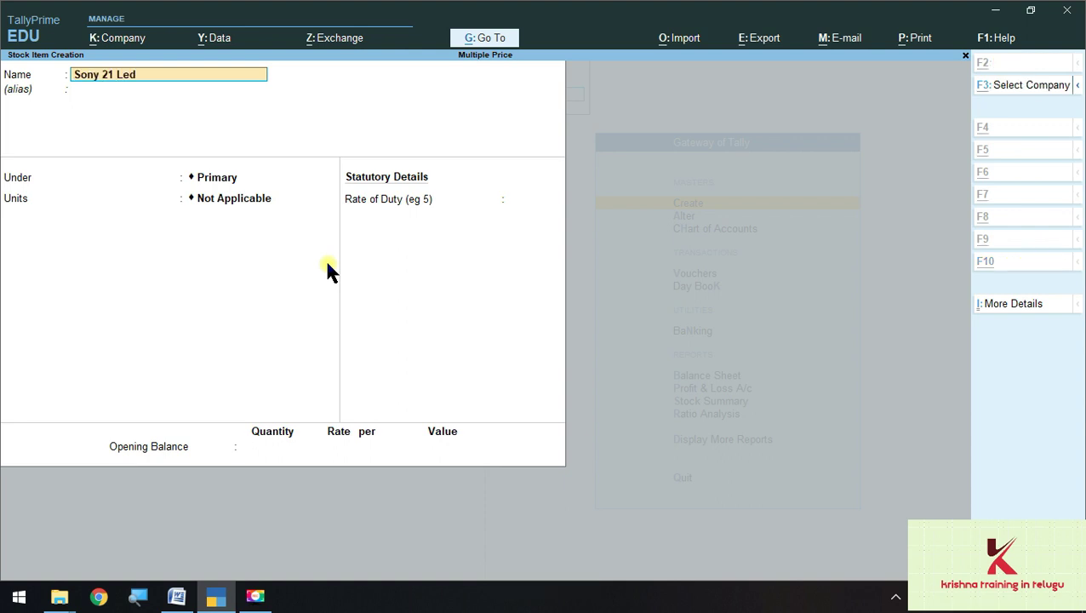
{"action": "key", "text": "alt+Tab"}
{"action": "key", "text": "alt+Tab"}
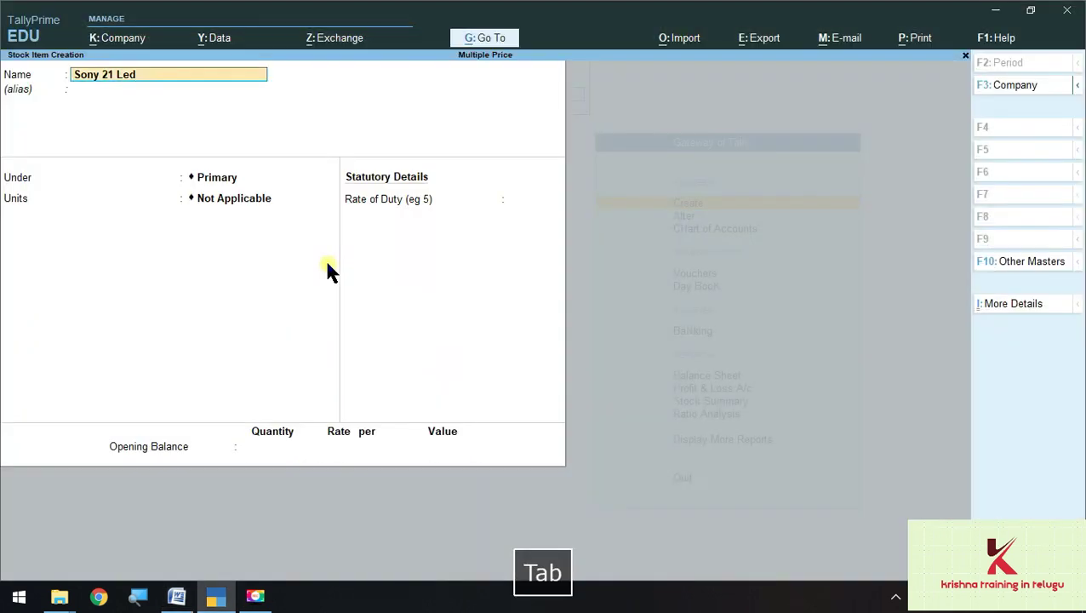
{"action": "key", "text": "BackSpace"}
{"action": "key", "text": "BackSpace"}
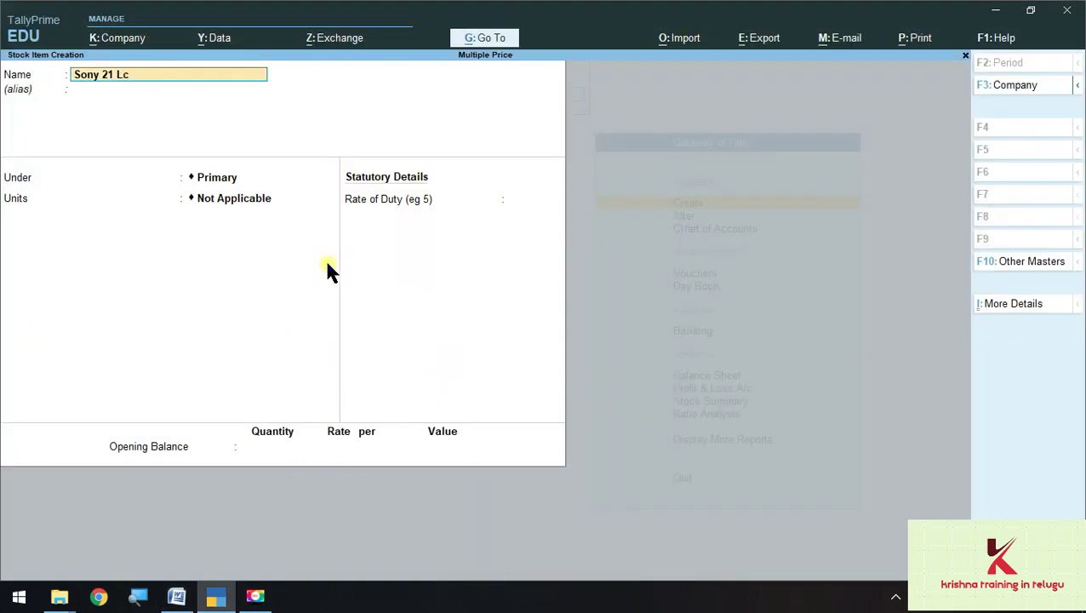
{"action": "key", "text": "Return"}
{"action": "key", "text": "Down"}
{"action": "key", "text": "Return"}
Set the Sony 21 Lcd item's unit to nos, save it without an opening balance, and return to the Gateway of Tally.
{"action": "key", "text": "Down"}
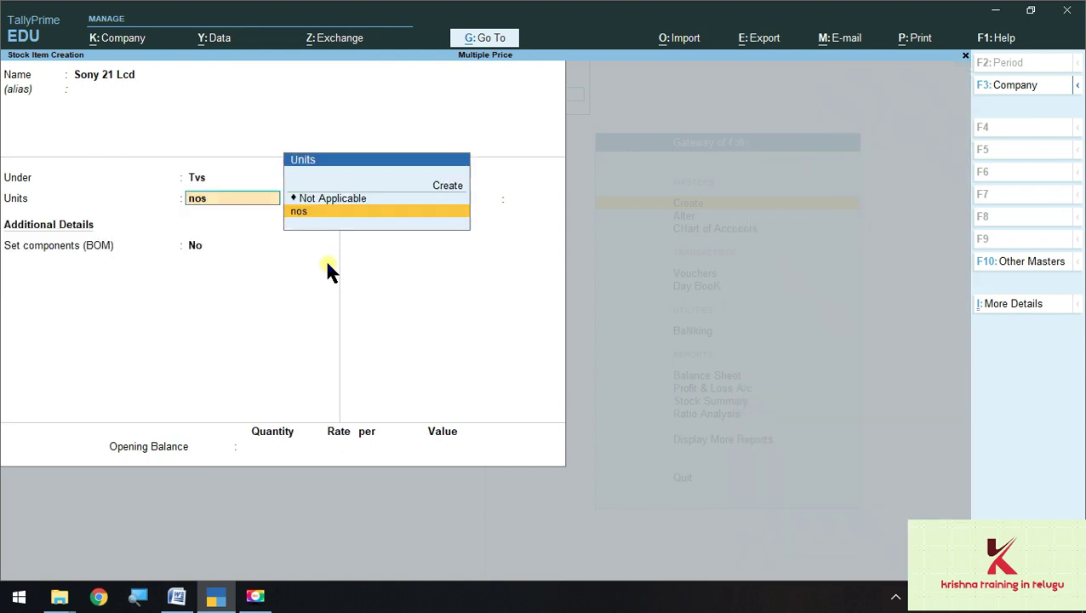
{"action": "key", "text": "Return"}
{"action": "key", "text": "Return"}
{"action": "key", "text": "Return"}
{"action": "key", "text": "Return"}
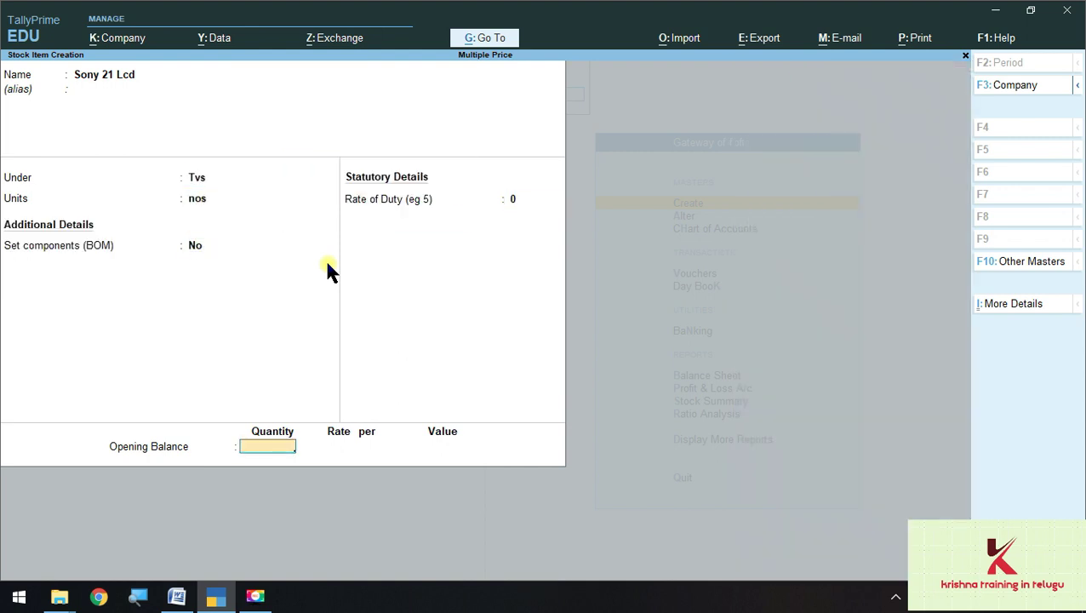
{"action": "key", "text": "y"}
{"action": "key", "text": "Escape"}
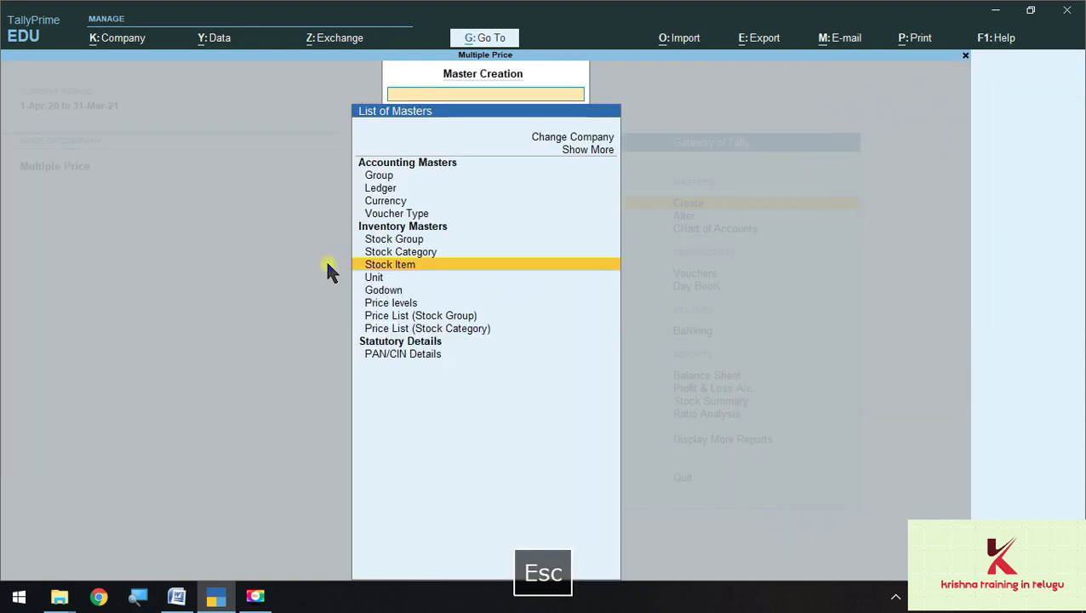
{"action": "key", "text": "Escape"}
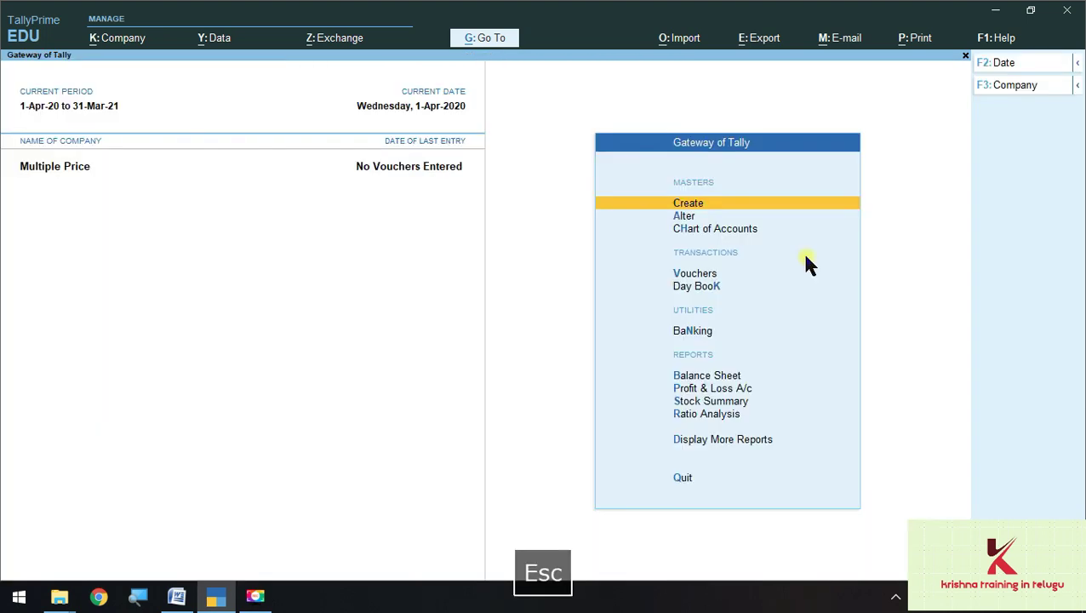
Switch to the Word document and review the quantities, rates and discounts in the price table.
{"action": "key", "text": "alt+Tab"}
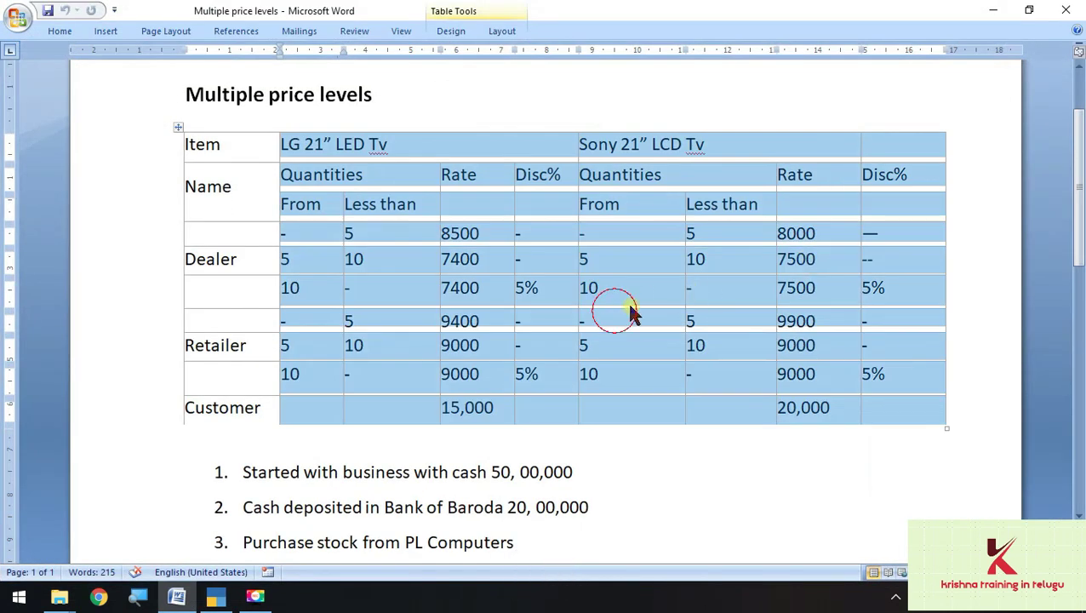
{"action": "left_click", "coordinate": [237, 155]}
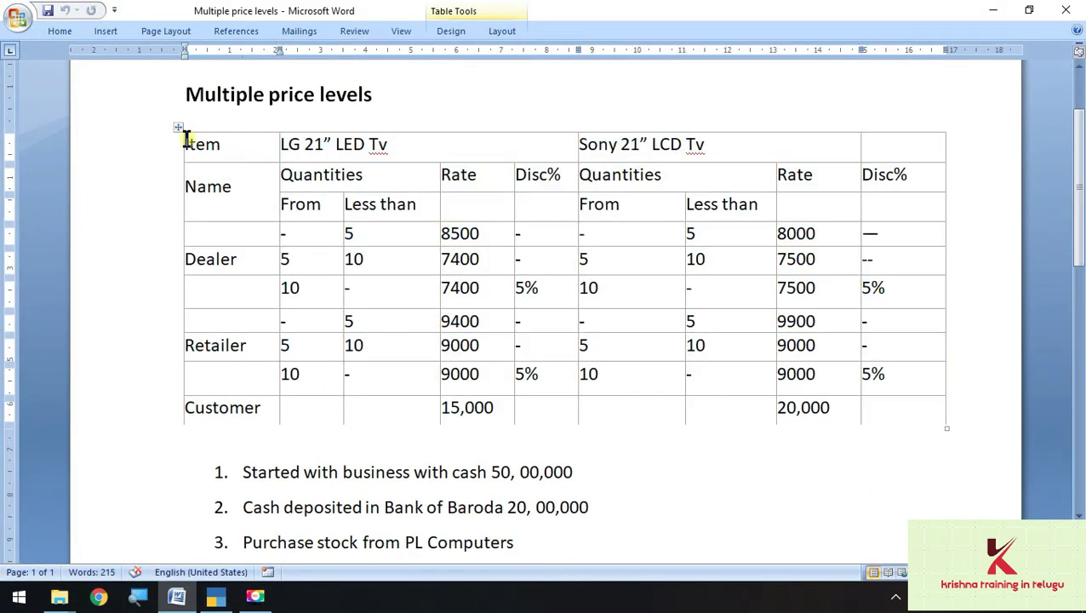
{"action": "left_click", "coordinate": [180, 125]}
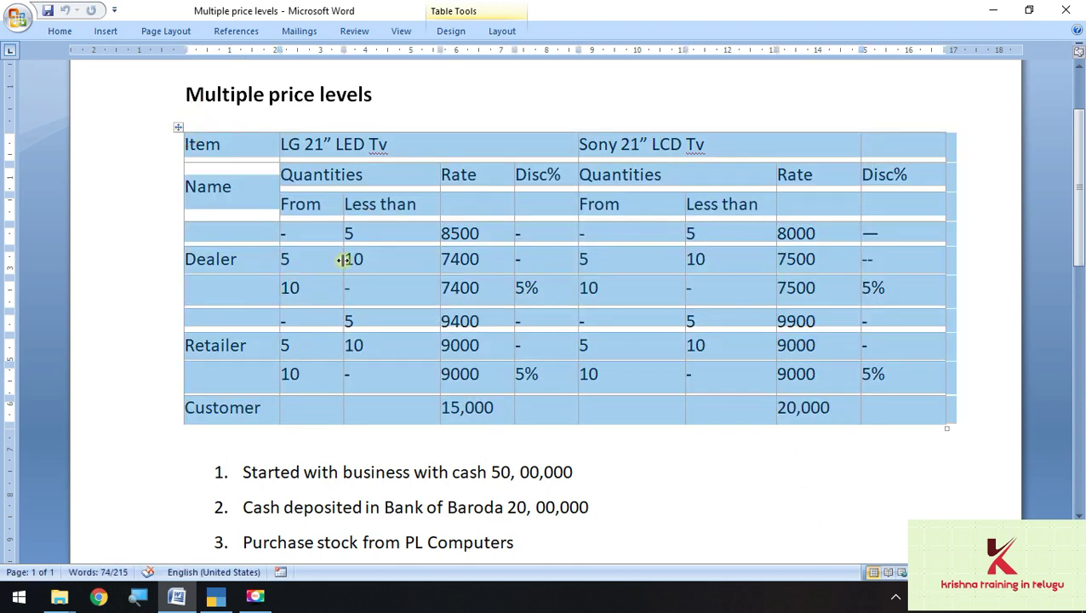
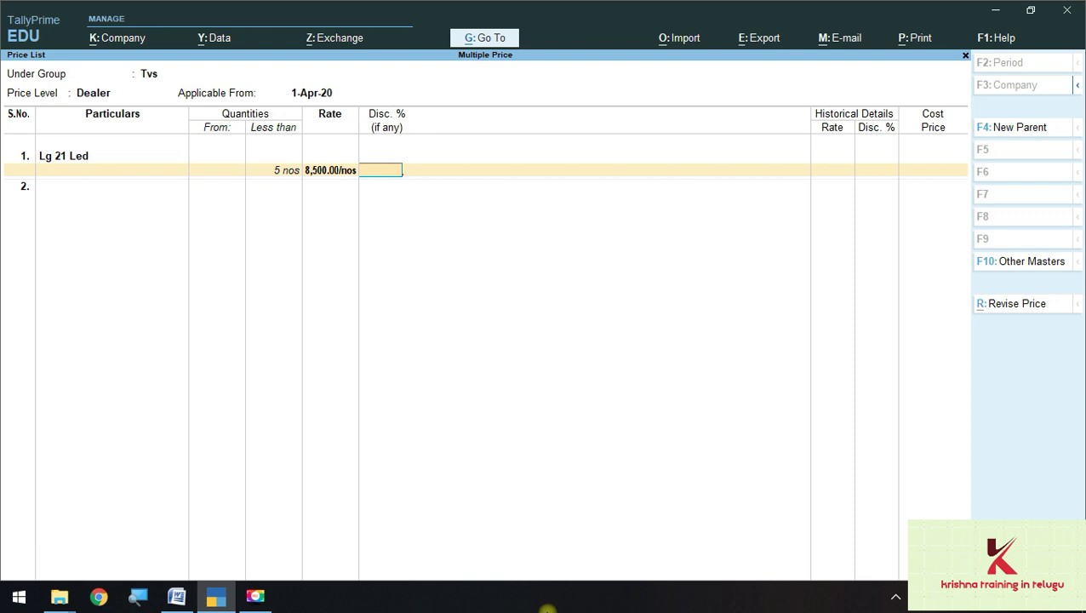
Add the second Dealer slab for Lg 21 Led: 5 to less than 10 nos at 7400, with no discount.
{"action": "key", "text": "Return"}
{"action": "key", "text": "alt+Tab"}
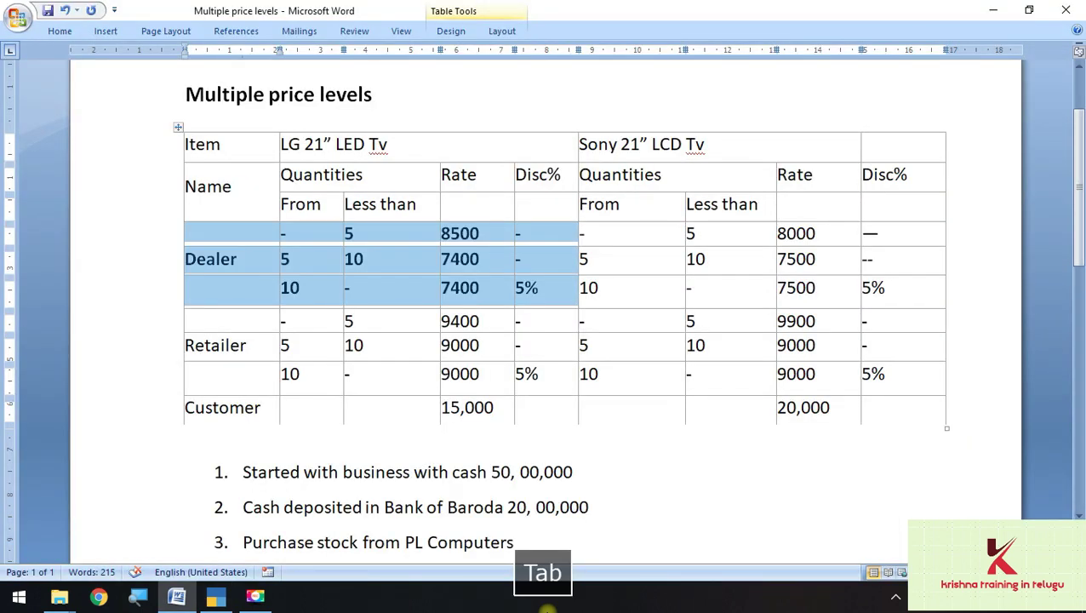
{"action": "key", "text": "alt+Tab"}
{"action": "type", "text": "10"}
{"action": "key", "text": "Return"}
{"action": "key", "text": "alt+Tab"}
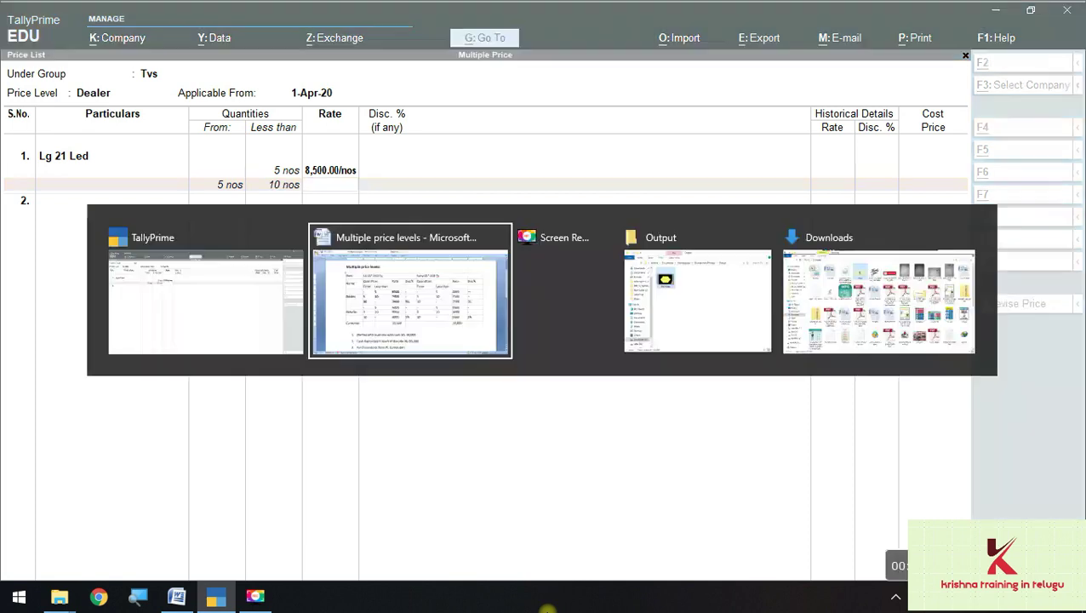
{"action": "key", "text": "alt+Tab"}
{"action": "type", "text": "7400"}
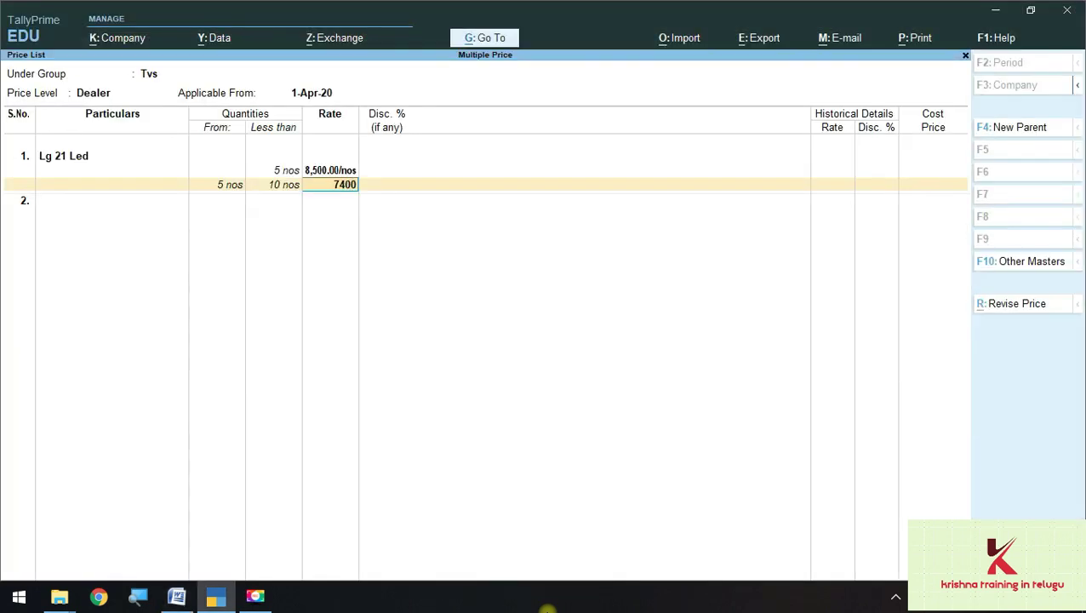
{"action": "key", "text": "Return"}
{"action": "key", "text": "Return"}
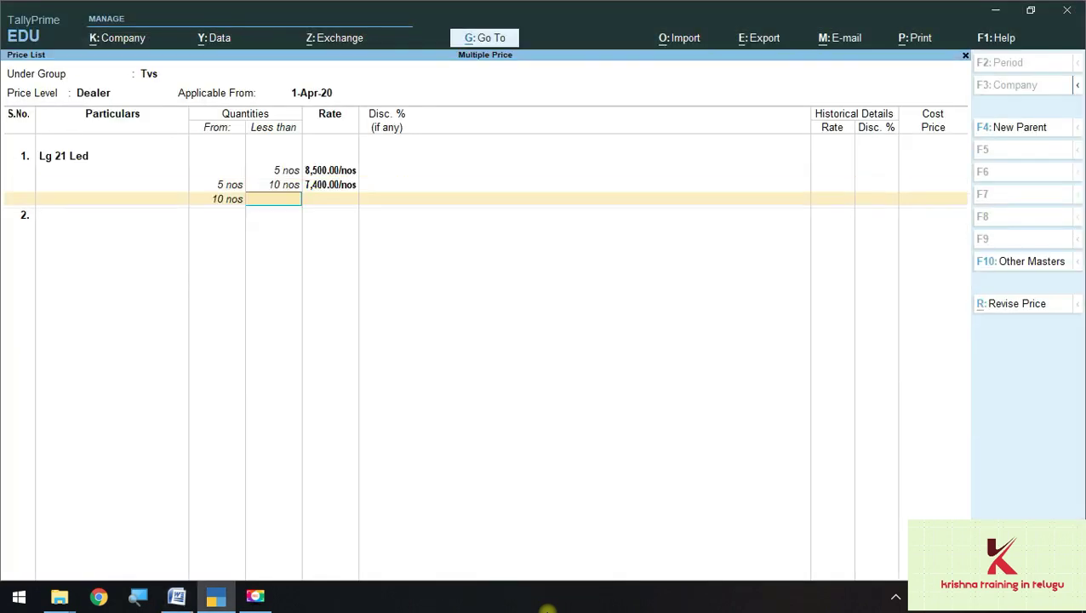
Add the third Dealer slab for Lg 21 Led: from 10 nos with no upper limit, at 7400 with 5% discount.
{"action": "key", "text": "alt+Tab"}
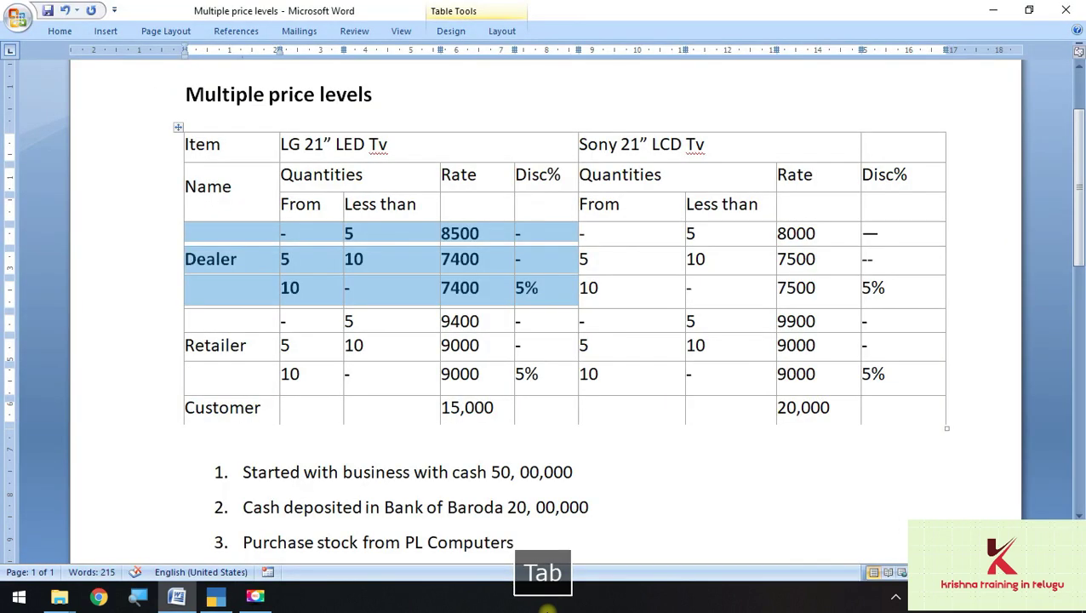
{"action": "key", "text": "alt+Tab"}
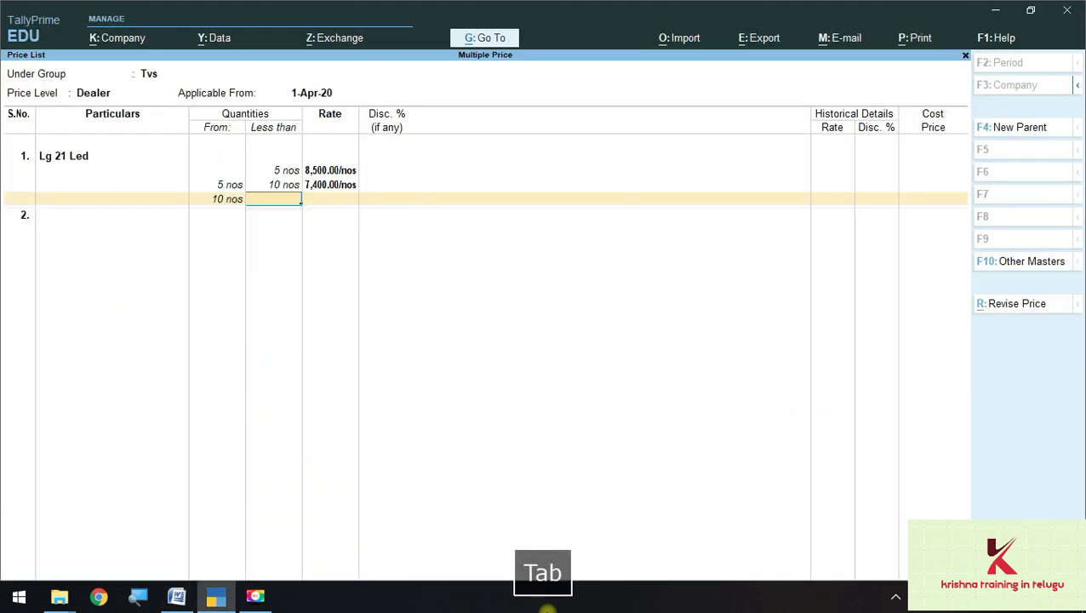
{"action": "key", "text": "Return"}
{"action": "key", "text": "alt+Tab"}
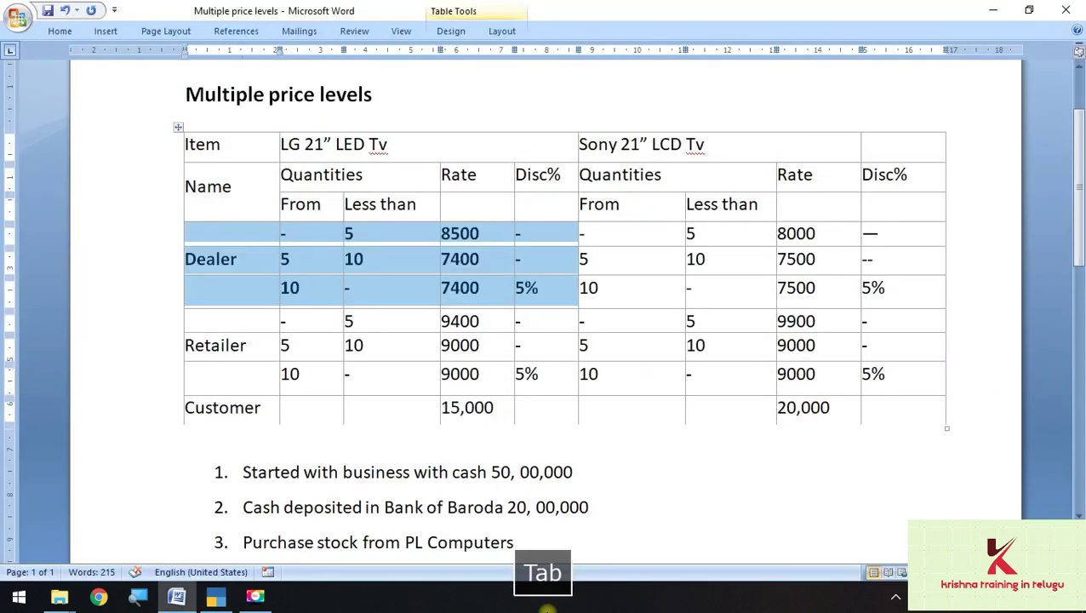
{"action": "key", "text": "alt+Tab"}
{"action": "type", "text": "7400"}
{"action": "key", "text": "Return"}
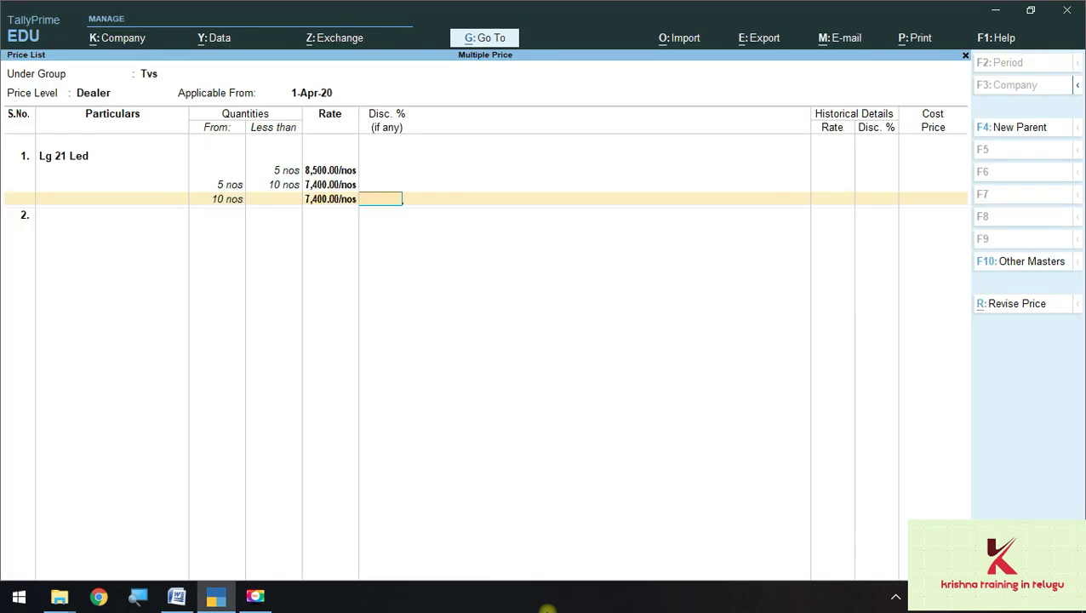
{"action": "key", "text": "alt+Tab"}
{"action": "key", "text": "alt+Tab"}
{"action": "type", "text": "5"}
{"action": "key", "text": "Return"}
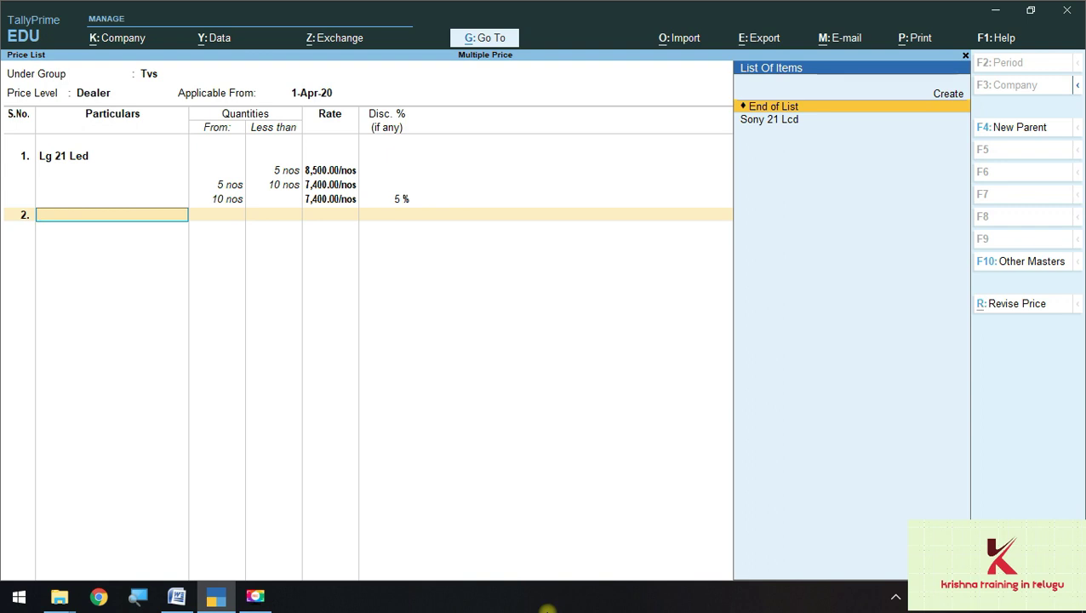
Make the Sony 21” LCD Tv cells of the Dealer rows bold in the Word table and return to TallyPrime.
{"action": "key", "text": "alt+Tab"}
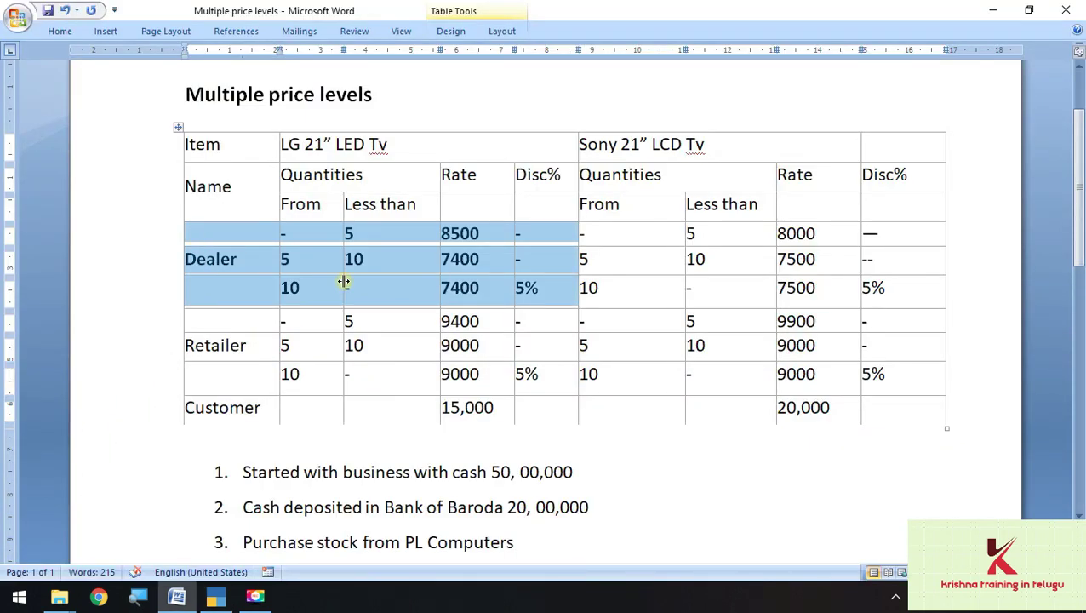
{"action": "key", "text": "alt+Tab"}
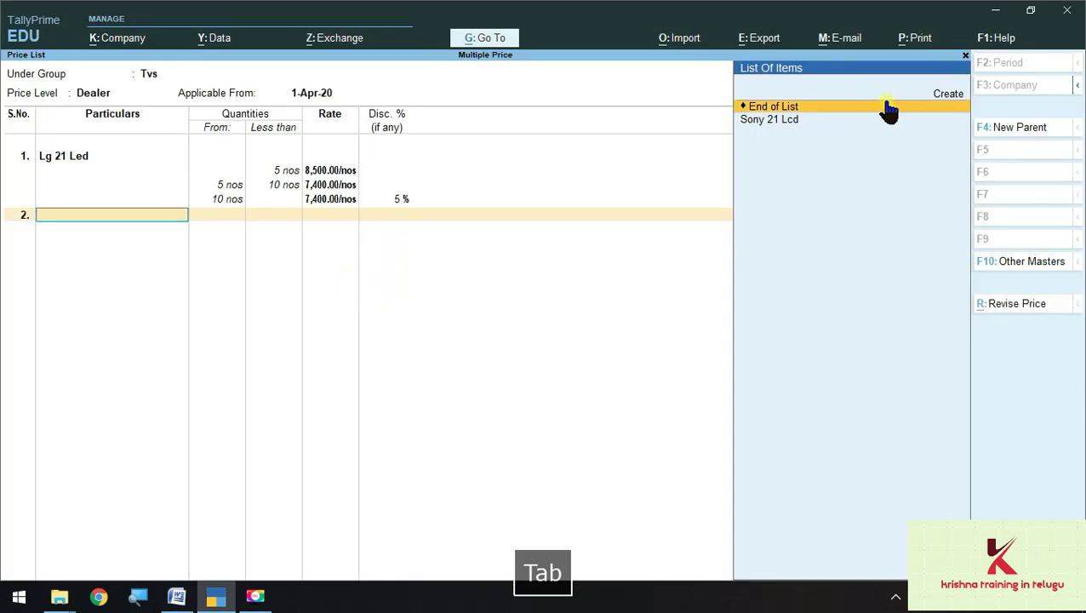
{"action": "key", "text": "alt+Tab"}
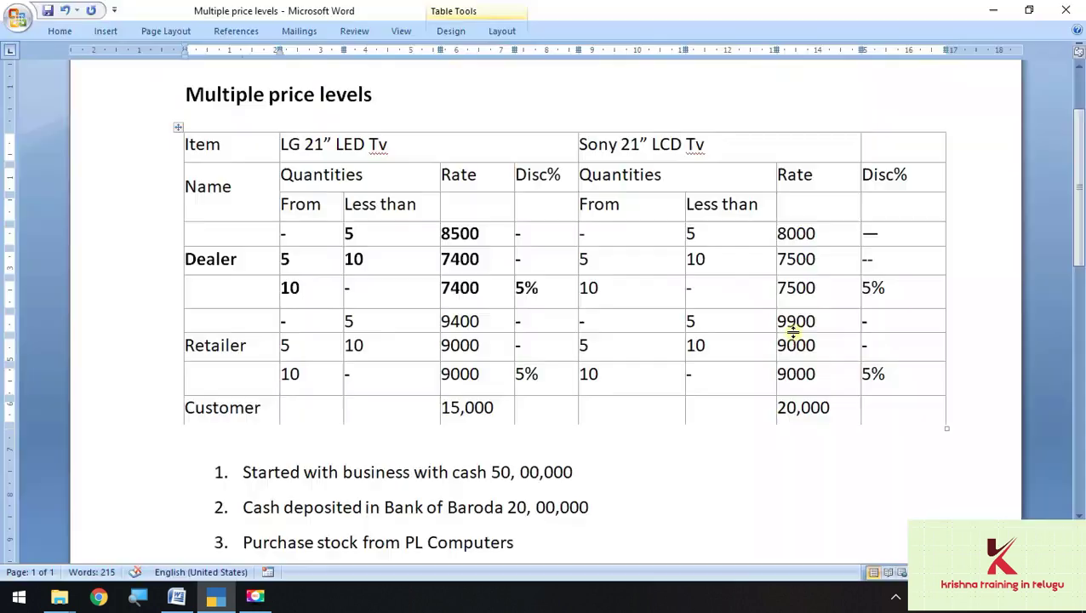
{"action": "left_click", "coordinate": [582, 236]}
{"action": "left_click_drag", "start_coordinate": [582, 236], "coordinate": [890, 296]}
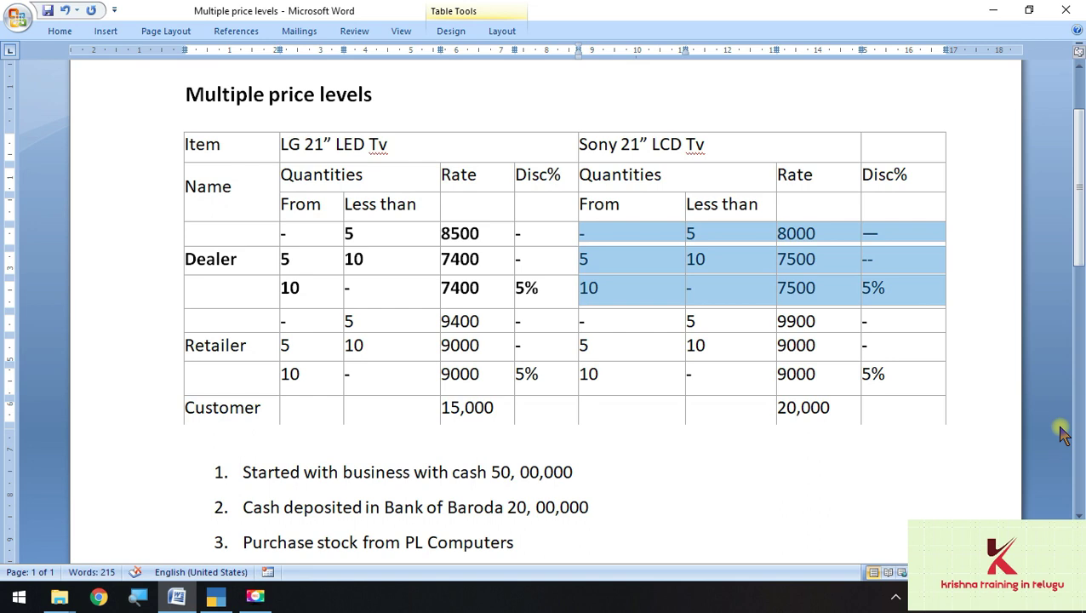
{"action": "key", "text": "ctrl+b"}
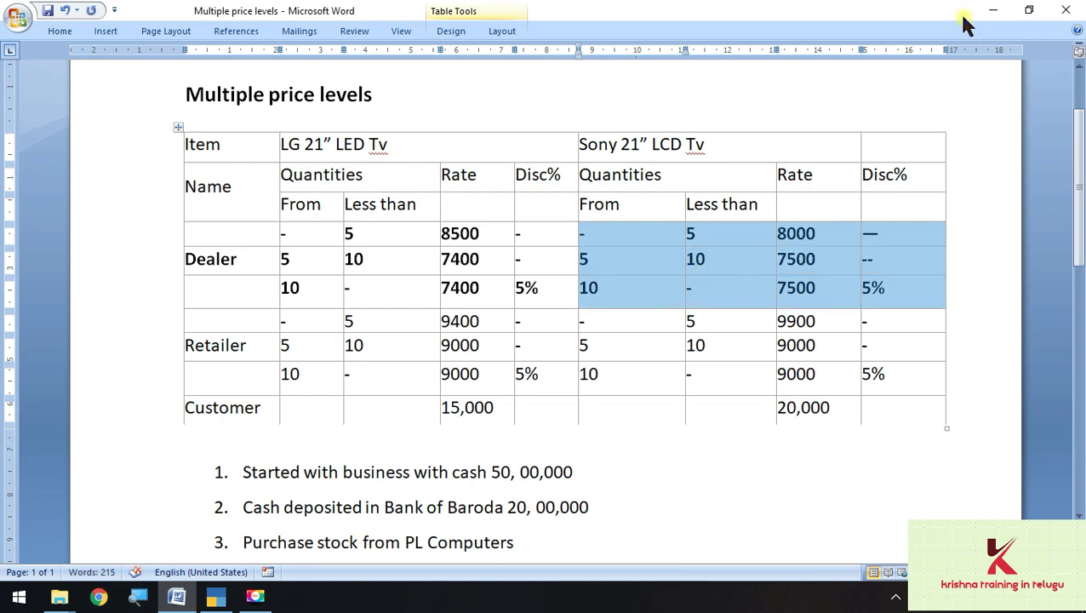
{"action": "left_click", "coordinate": [993, 10]}
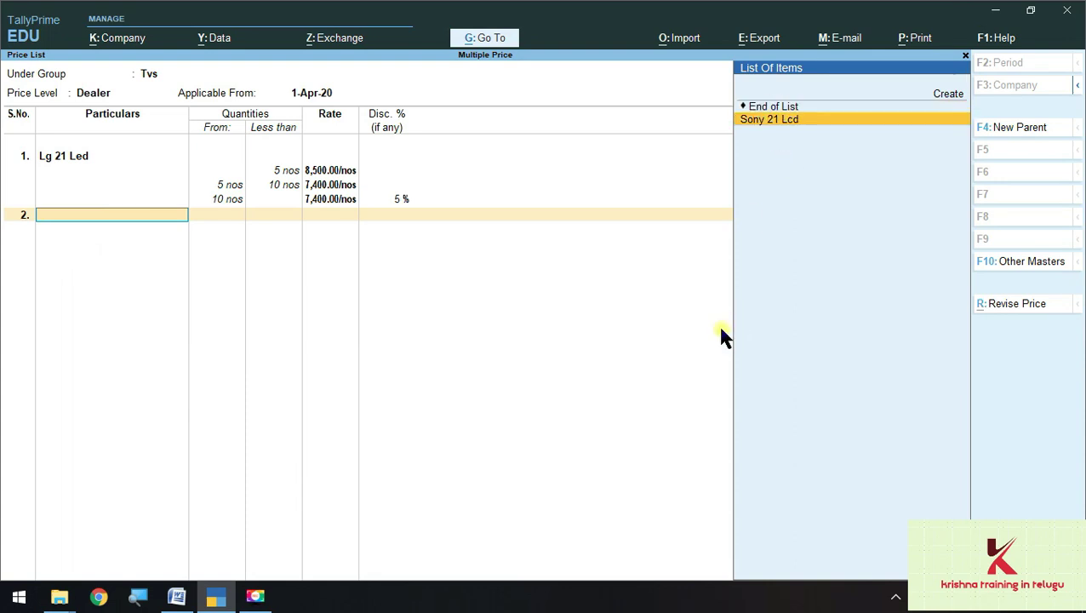
Add Sony 21 Lcd to the Dealer price list with a slab of less than 5 nos at 8000 and no discount.
{"action": "key", "text": "Return"}
{"action": "type", "text": "5"}
{"action": "key", "text": "Return"}
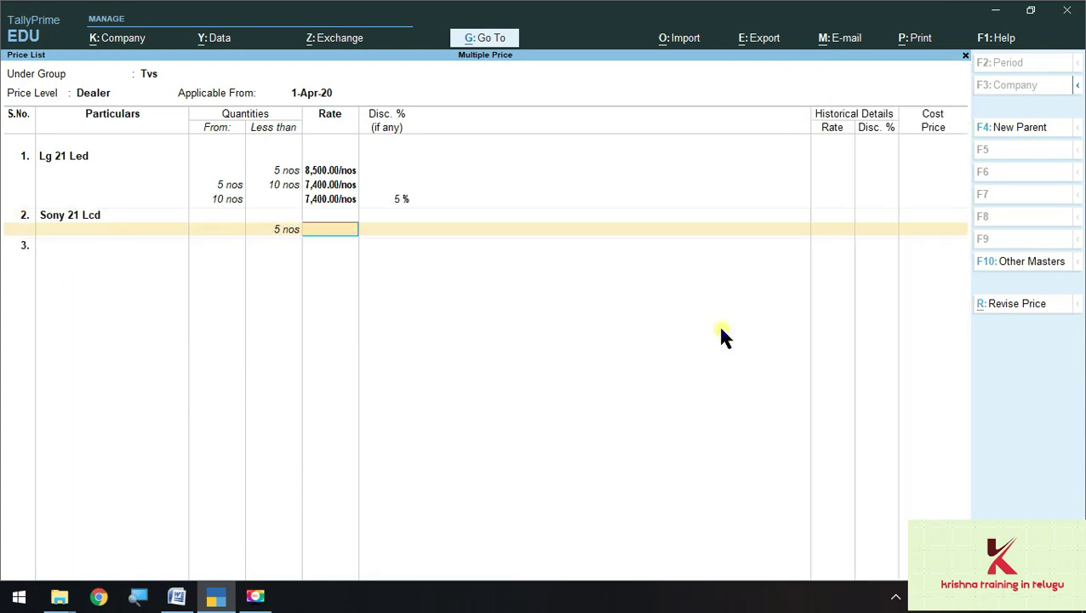
{"action": "key", "text": "alt+Tab"}
{"action": "key", "text": "alt+Tab"}
{"action": "type", "text": "800"}
{"action": "key", "text": "Return"}
{"action": "key", "text": "Return"}
Add the second Dealer slab for Sony 21 Lcd: 5 to less than 10 nos at 7500, with no discount.
{"action": "key", "text": "alt+Tab"}
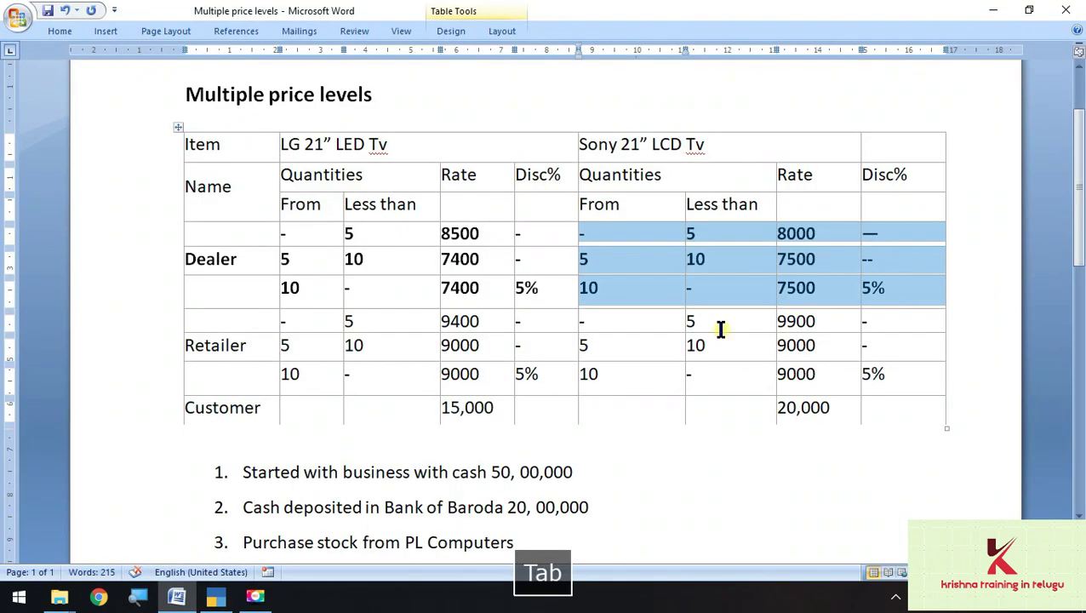
{"action": "key", "text": "alt+Tab"}
{"action": "type", "text": "10"}
{"action": "key", "text": "Return"}
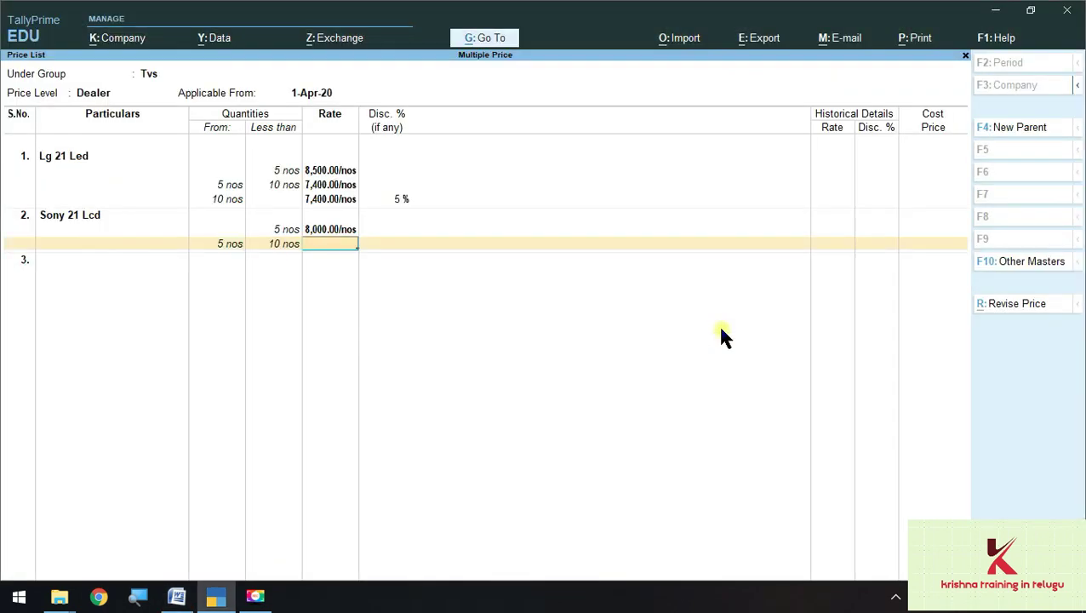
{"action": "type", "text": "7500"}
{"action": "key", "text": "Return"}
{"action": "key", "text": "Return"}
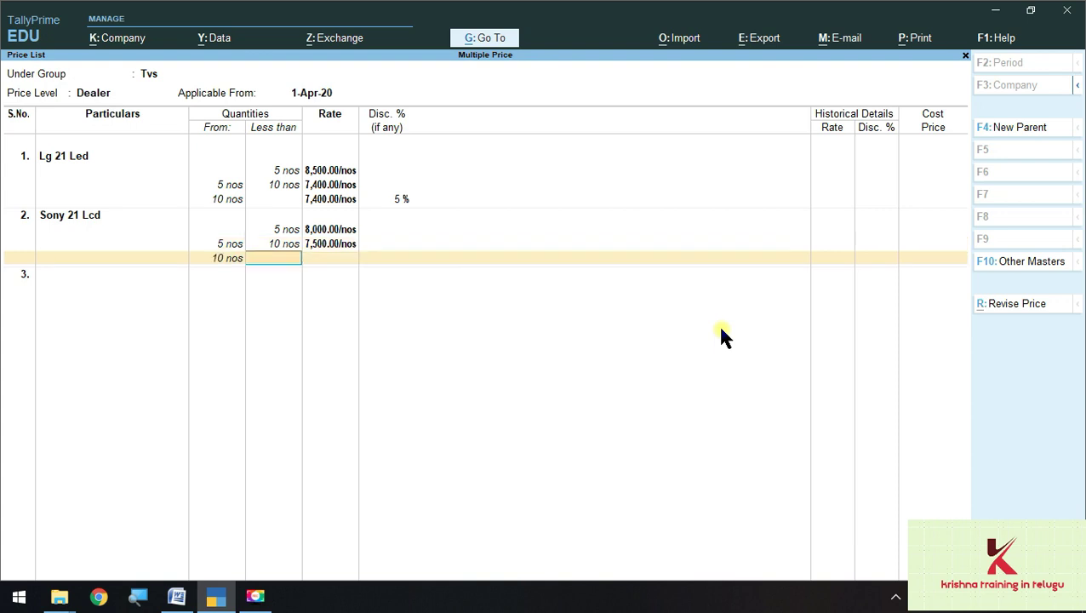
Add the third Dealer slab for Sony 21 Lcd: from 10 nos with no upper limit, at 7500 with 5% discount.
{"action": "key", "text": "alt+Tab"}
{"action": "key", "text": "alt+Tab"}
{"action": "key", "text": "Return"}
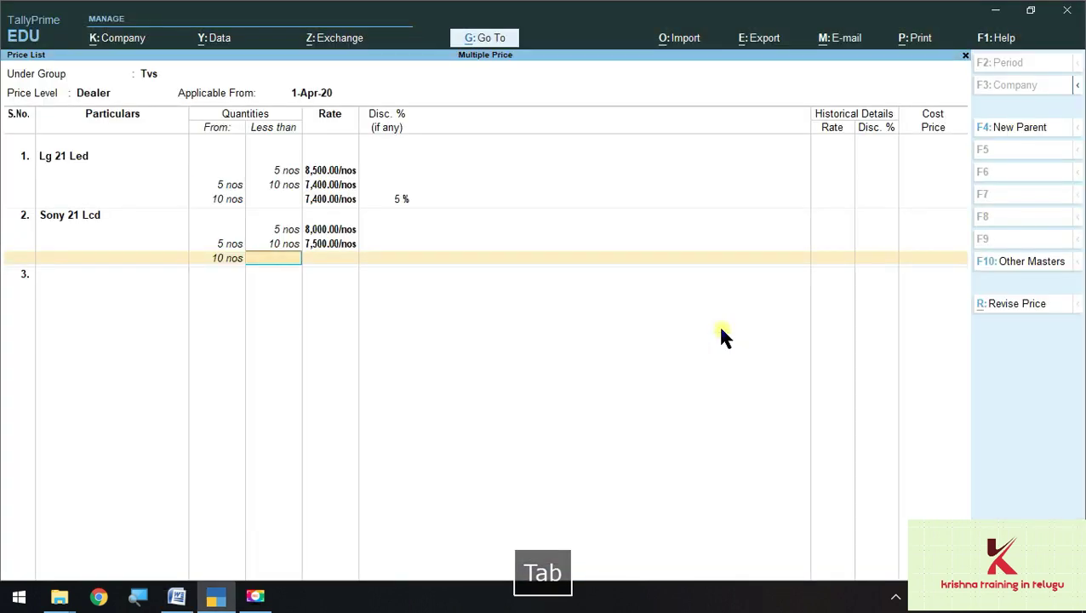
{"action": "key", "text": "Return"}
{"action": "type", "text": "7,500"}
{"action": "key", "text": "Return"}
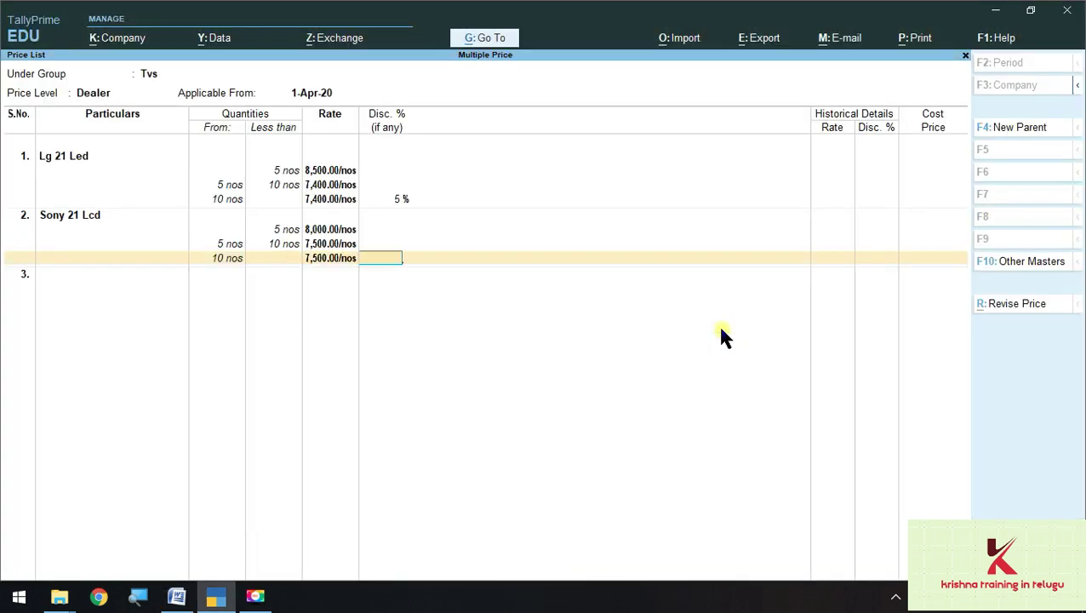
{"action": "type", "text": "5"}
{"action": "key", "text": "Return"}
Check the Word table, end the item list and save the Dealer price list.
{"action": "key", "text": "alt+Tab"}
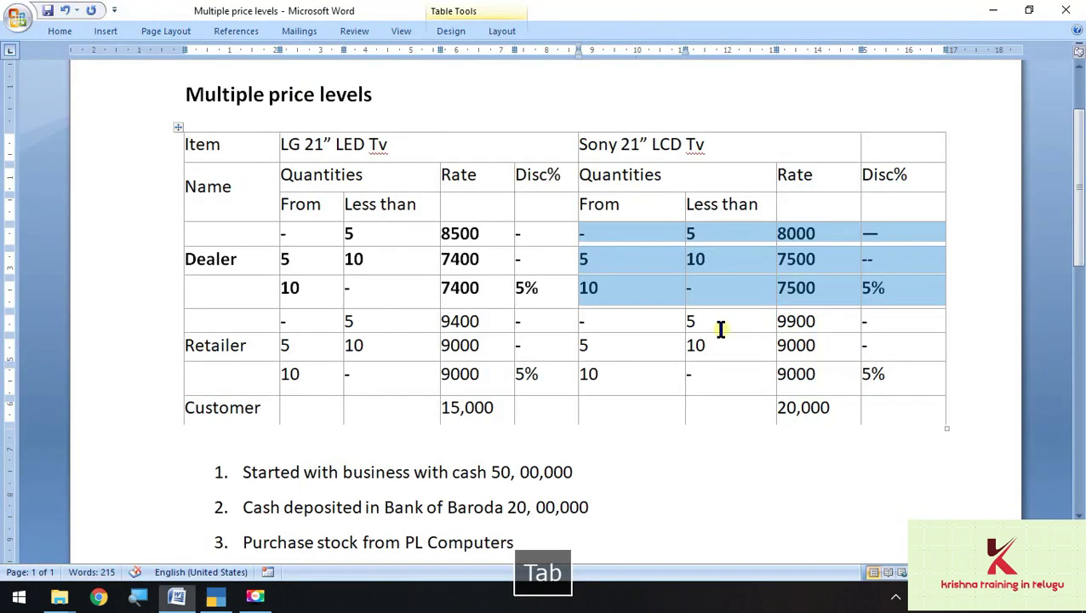
{"action": "key", "text": "alt+Tab"}
{"action": "key", "text": "Return"}
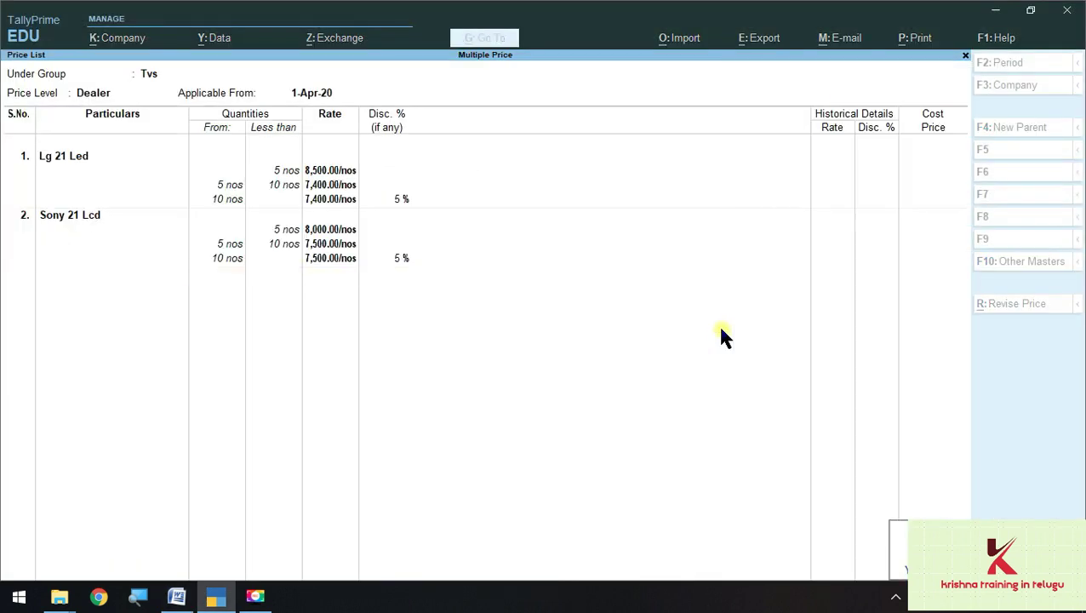
{"action": "key", "text": "ctrl+a"}
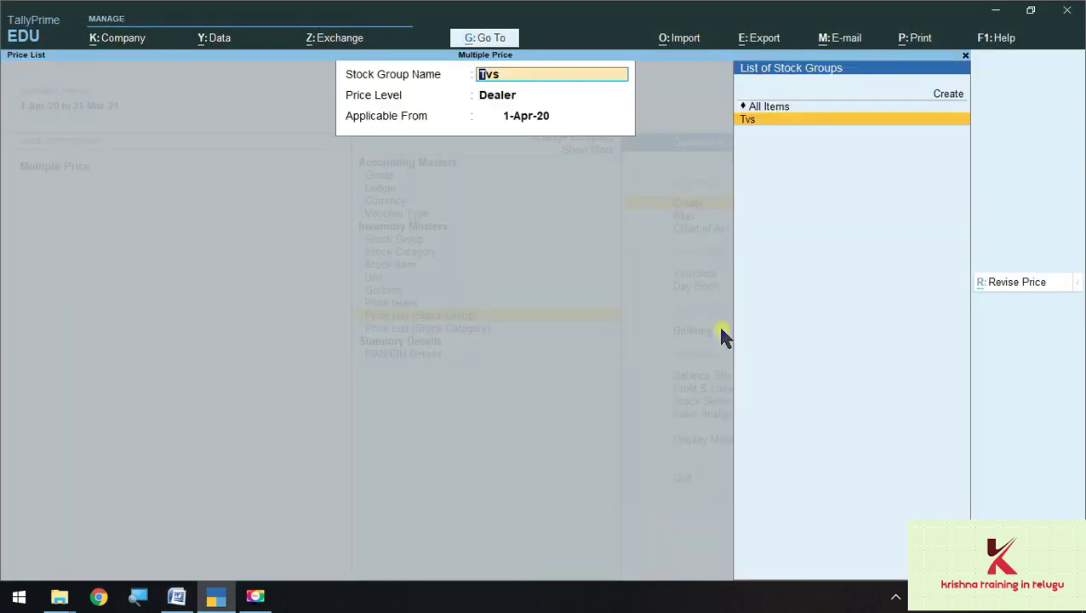
Switch to the Word document, review the Dealer and Retailer rows, and undo the bold formatting of the Dealer rows.
{"action": "key", "text": "alt+Tab"}
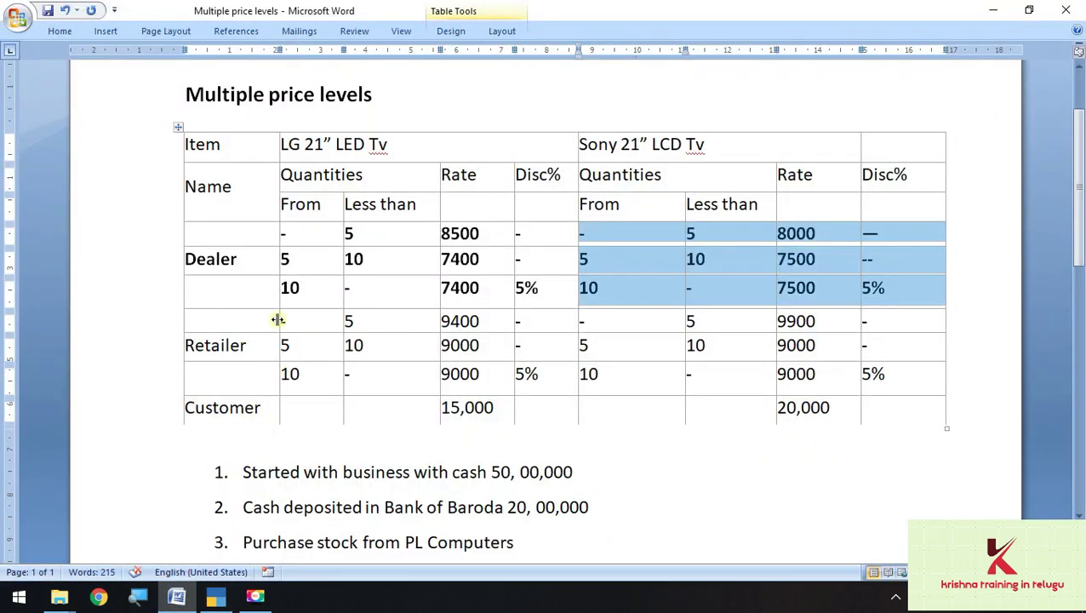
{"action": "left_click", "coordinate": [187, 240]}
{"action": "left_click_drag", "start_coordinate": [188, 240], "coordinate": [912, 304]}
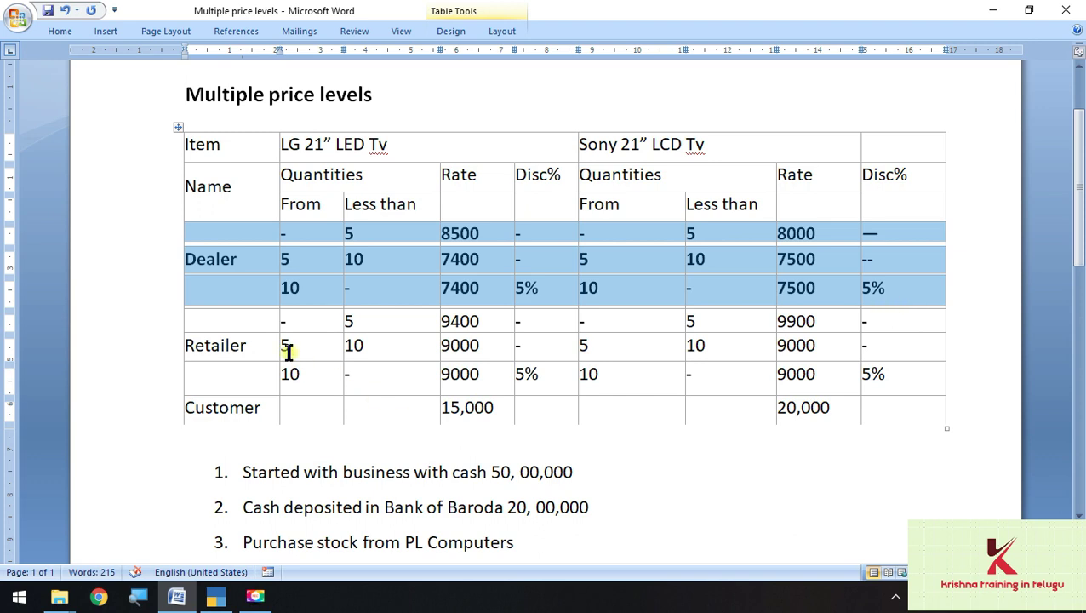
{"action": "left_click", "coordinate": [194, 320]}
{"action": "left_click_drag", "start_coordinate": [209, 333], "coordinate": [869, 393]}
{"action": "key", "text": "ctrl+z"}
{"action": "key", "text": "ctrl+z"}
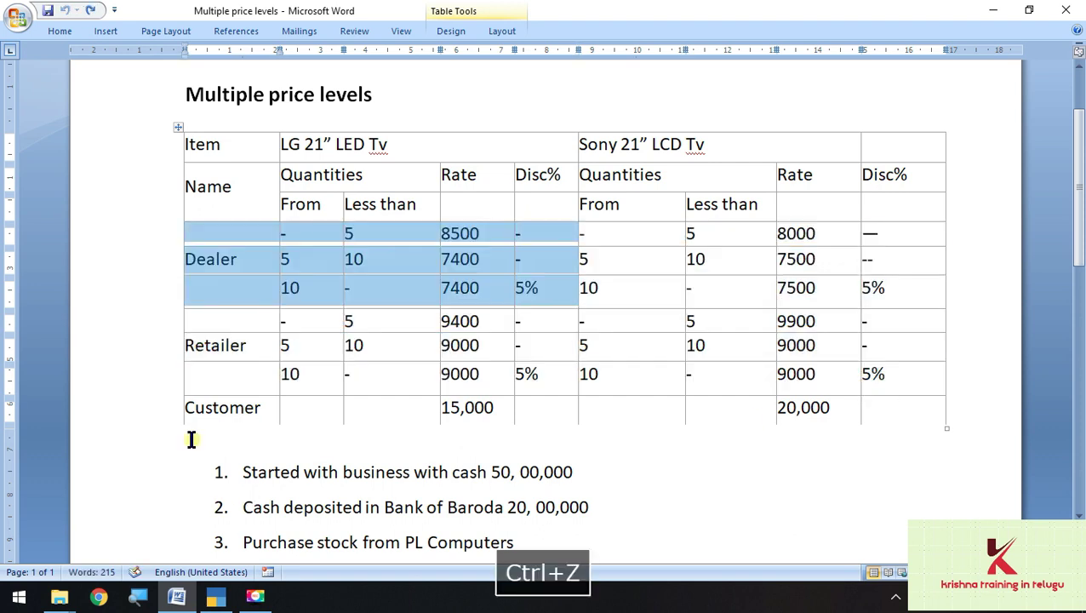
Make the Retailer rows for LG 21” LED Tv bold in the Word table and return to TallyPrime.
{"action": "left_click", "coordinate": [191, 320]}
{"action": "left_click_drag", "start_coordinate": [190, 320], "coordinate": [524, 386]}
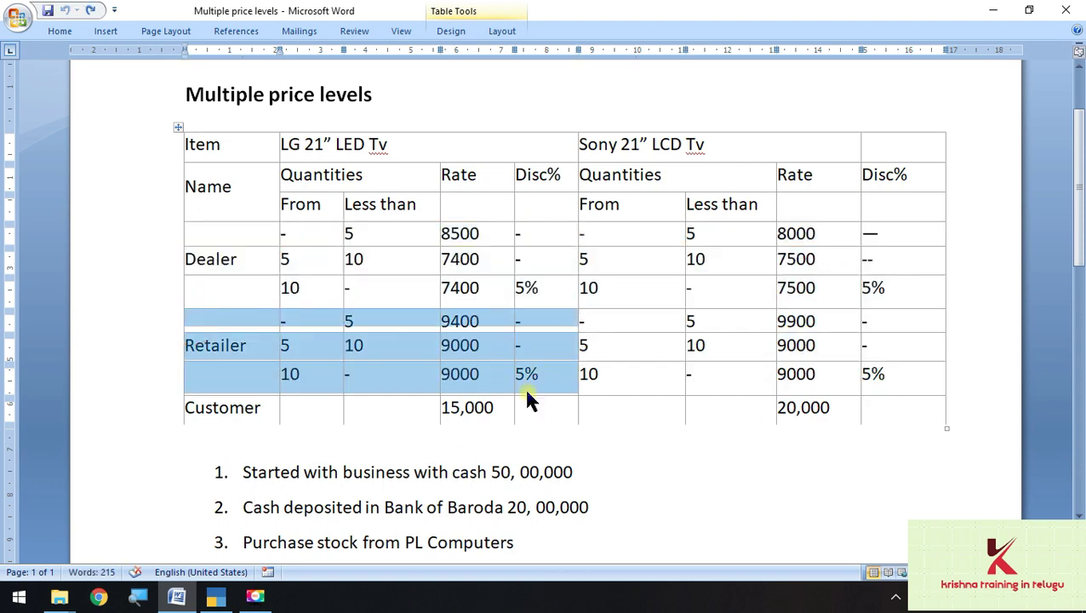
{"action": "key", "text": "ctrl+b"}
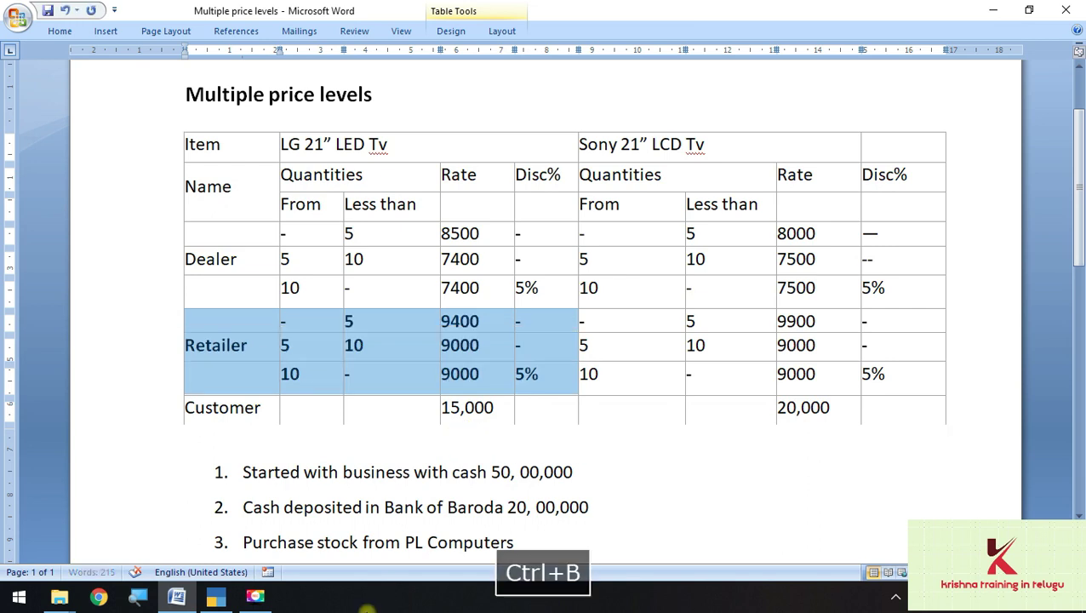
{"action": "left_click", "coordinate": [993, 11]}
Open the Retailer price list for the Tvs group, applicable from 1-Apr-20, and add Lg 21 Led as its first item.
{"action": "key", "text": "Return"}
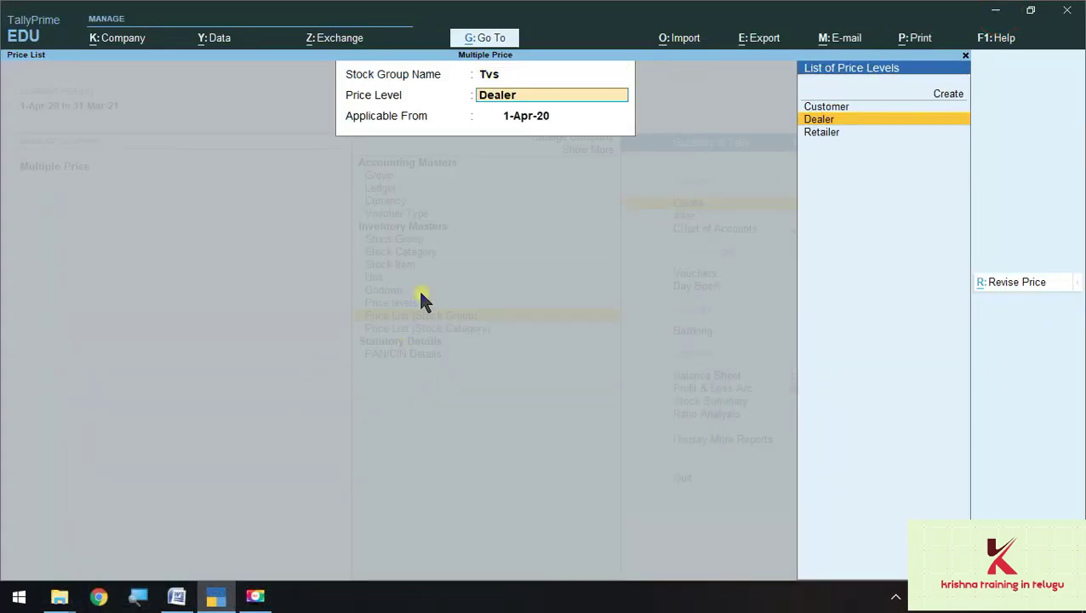
{"action": "key", "text": "alt+Tab"}
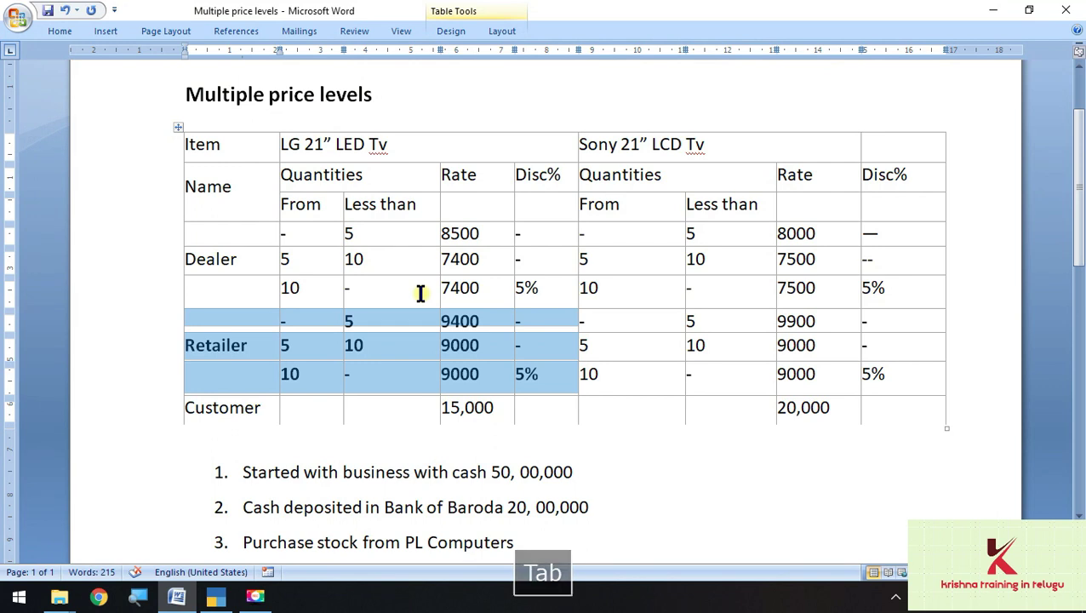
{"action": "key", "text": "alt+Tab"}
{"action": "key", "text": "Down"}
{"action": "key", "text": "Return"}
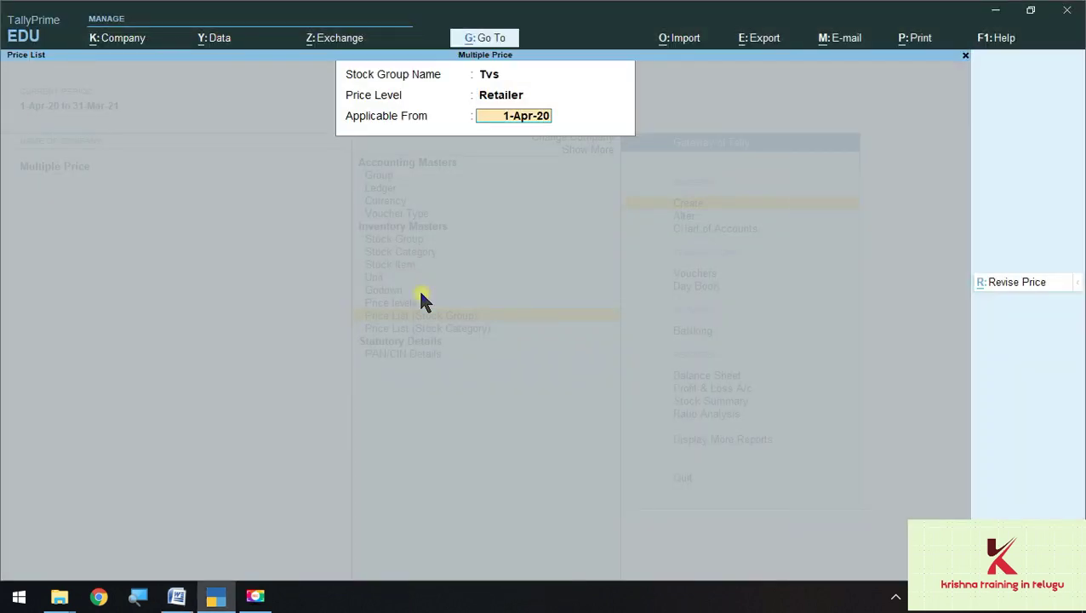
{"action": "key", "text": "Return"}
{"action": "key", "text": "Return"}
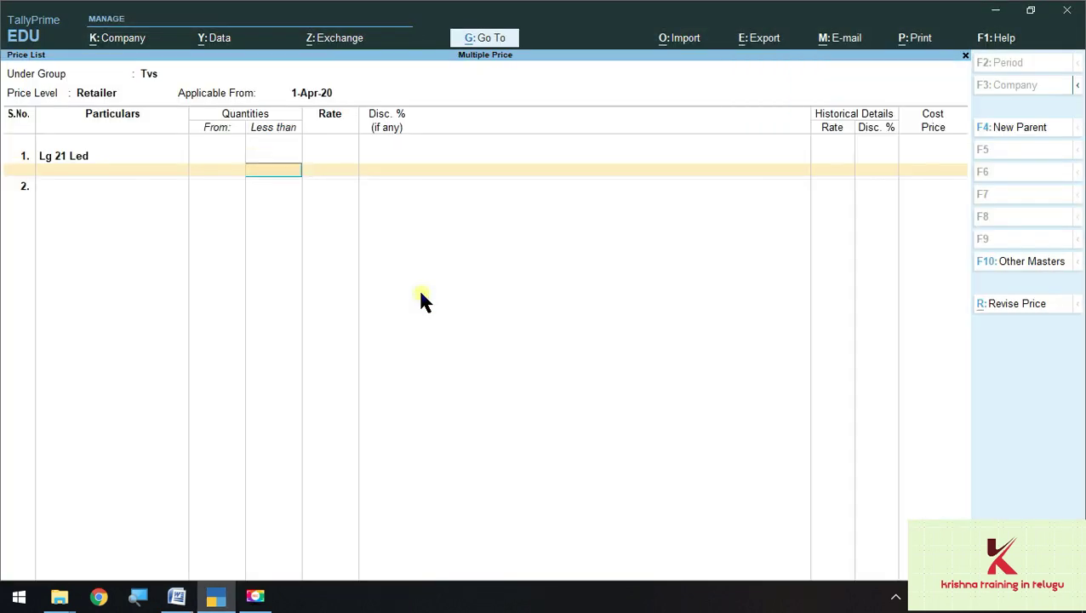
Enter the first Retailer slab for Lg 21 Led: less than 5 nos at a rate of 9400, without discount.
{"action": "key", "text": "alt+Tab"}
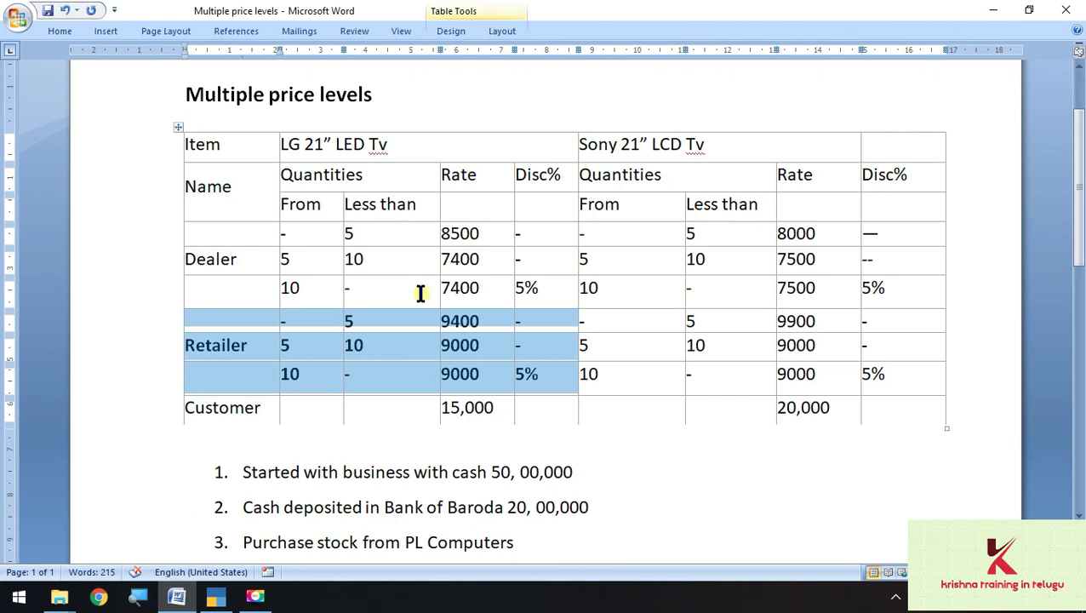
{"action": "key", "text": "alt+Tab"}
{"action": "type", "text": "5"}
{"action": "key", "text": "Return"}
{"action": "key", "text": "alt+Tab"}
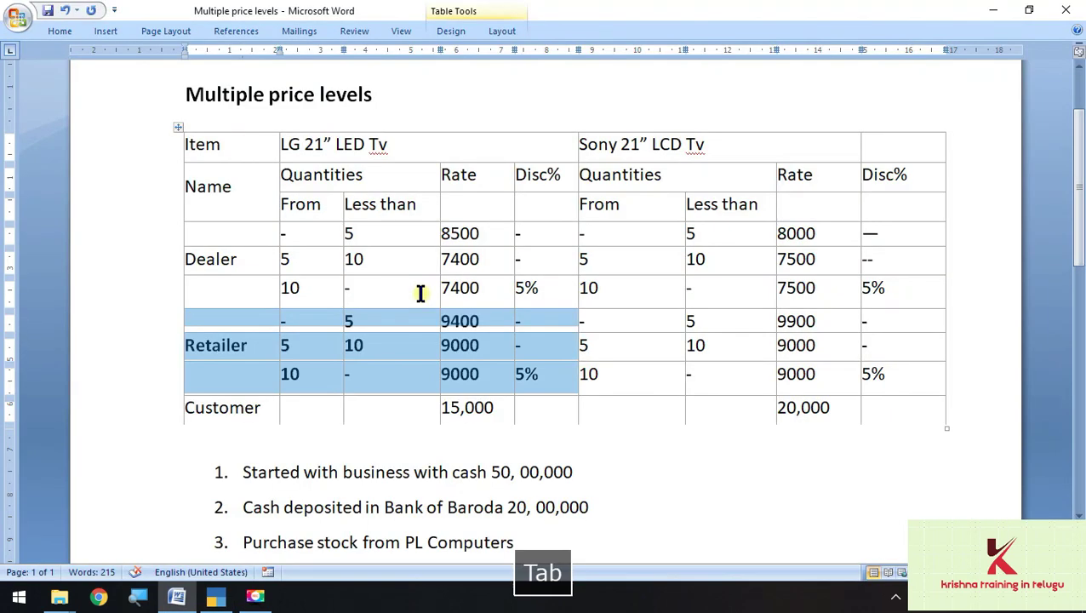
{"action": "key", "text": "alt+Tab"}
{"action": "type", "text": "944"}
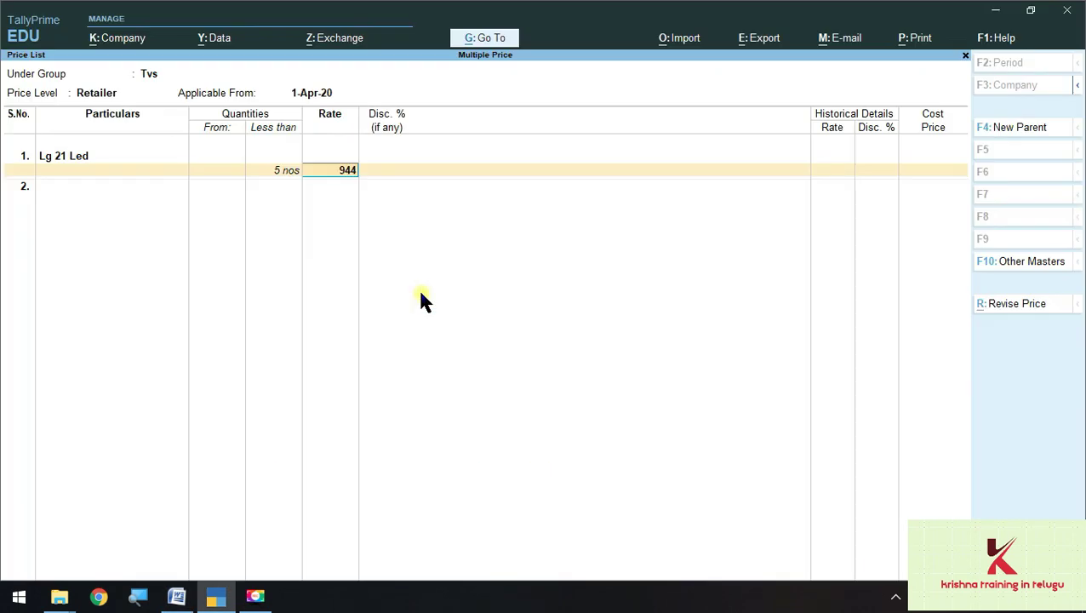
{"action": "key", "text": "BackSpace"}
{"action": "type", "text": "00"}
{"action": "key", "text": "Return"}
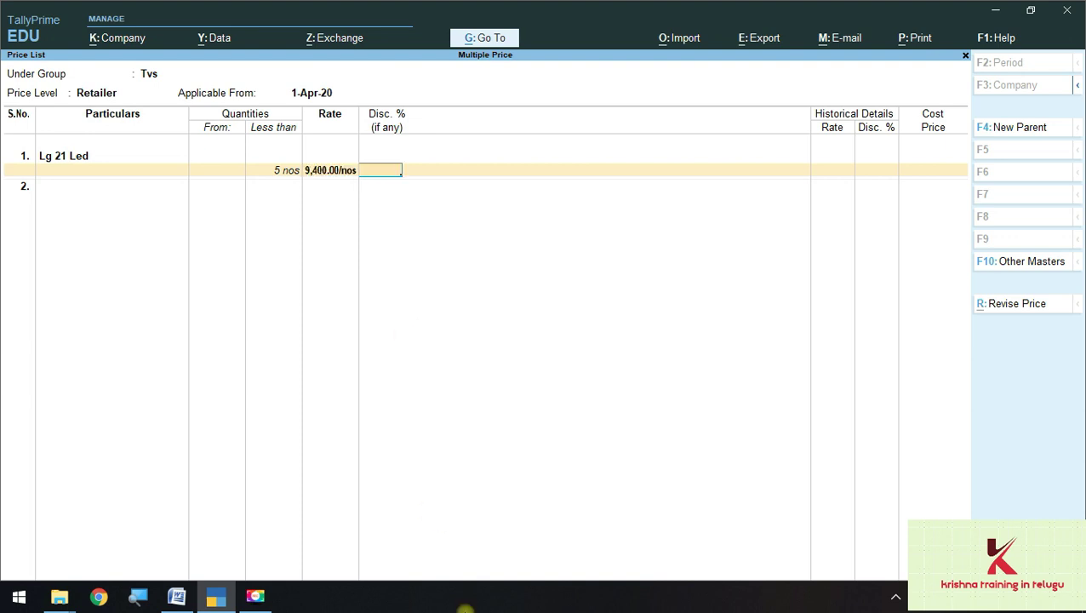
{"action": "key", "text": "Return"}
Set the Lg 21 Led slab from 5 to less than 10 nos at a rate of 9000, without discount.
{"action": "key", "text": "alt+Tab"}
{"action": "key", "text": "alt+Tab"}
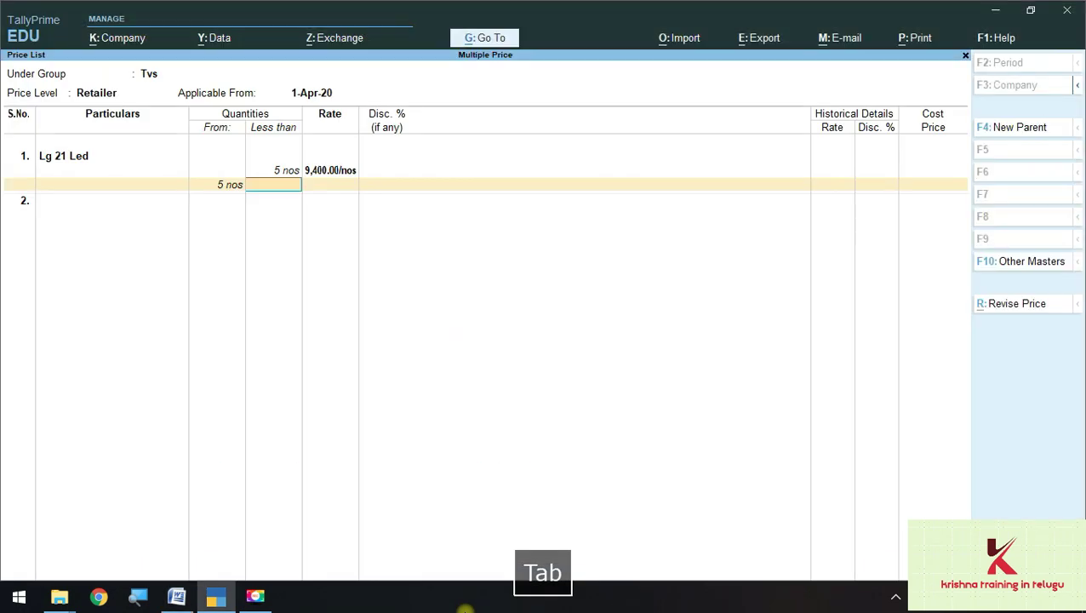
{"action": "type", "text": "10"}
{"action": "key", "text": "Return"}
{"action": "type", "text": "900"}
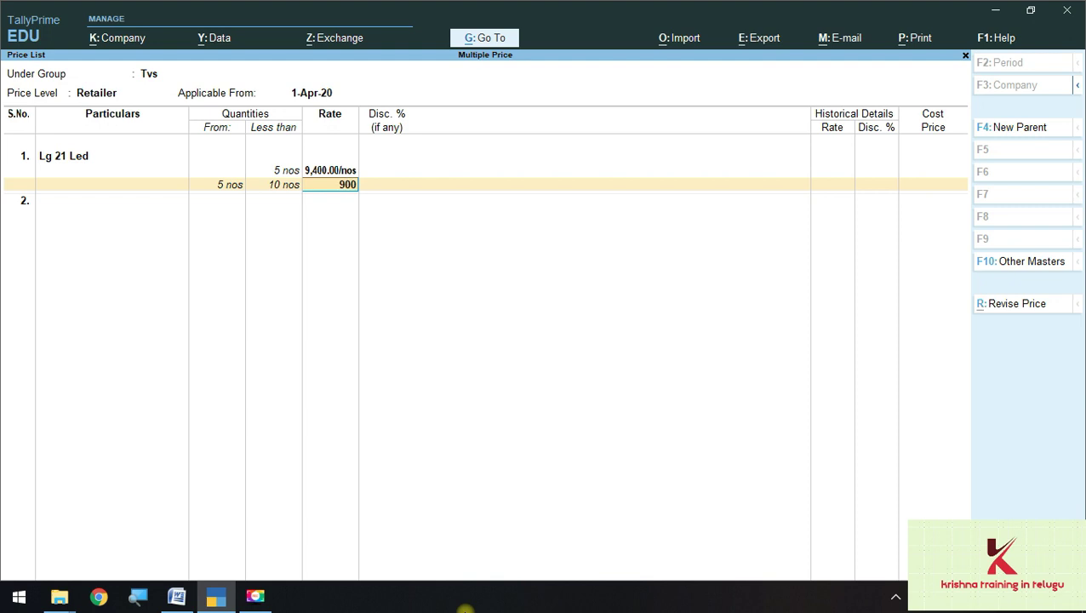
{"action": "type", "text": "0"}
{"action": "key", "text": "Return"}
{"action": "key", "text": "Return"}
Set the Lg 21 Led slab from 10 nos, with no upper limit, to a rate of 9000 and 5% discount.
{"action": "key", "text": "alt+Tab"}
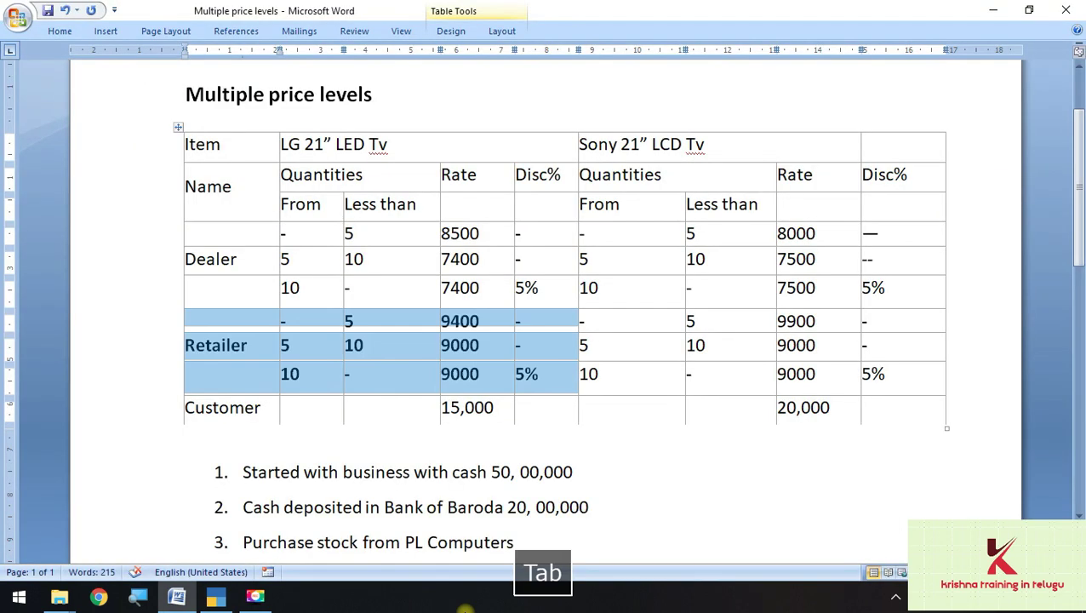
{"action": "key", "text": "alt+Tab"}
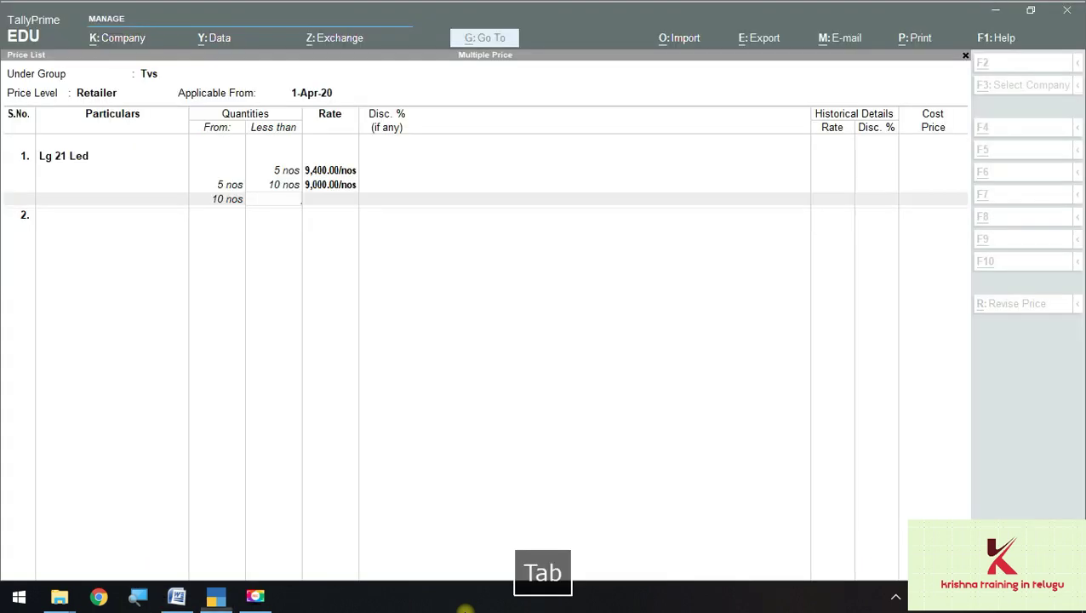
{"action": "key", "text": "alt+Tab"}
{"action": "key", "text": "alt+Tab"}
{"action": "type", "text": "9"}
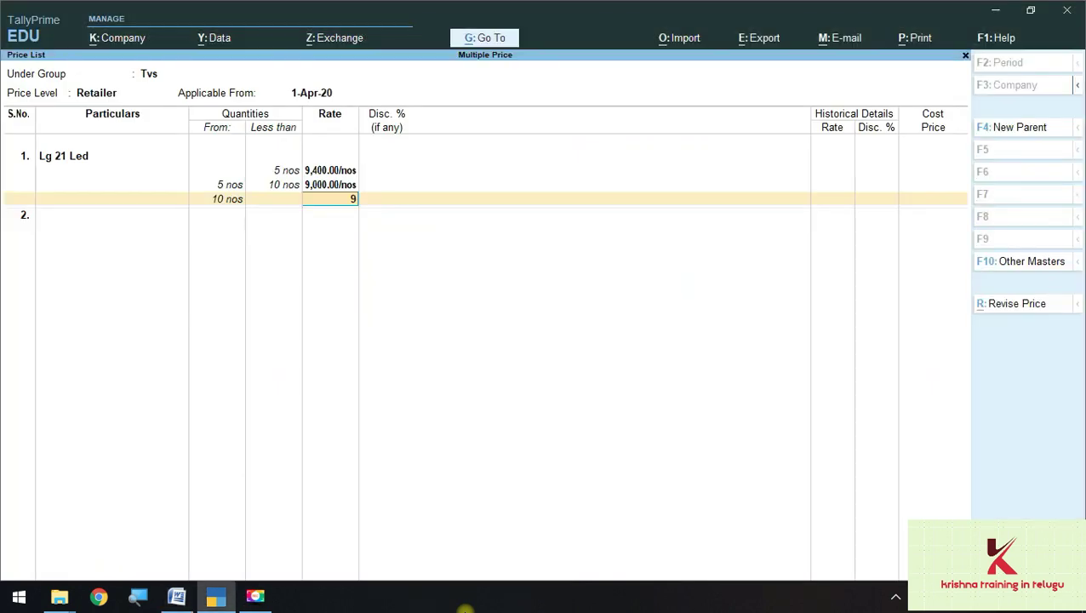
{"action": "type", "text": ",000"}
{"action": "key", "text": "Return"}
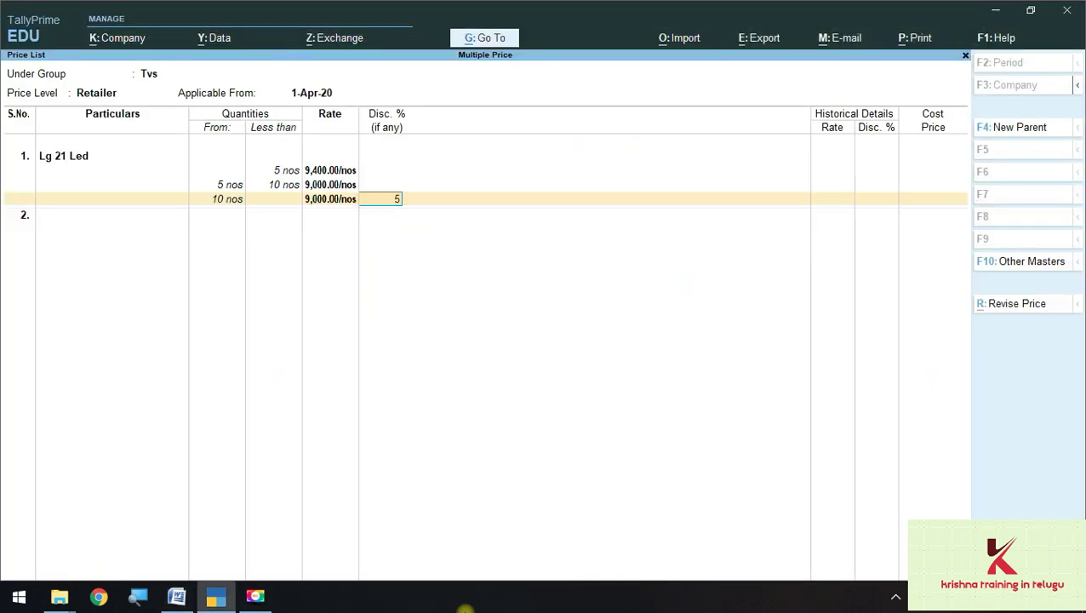
{"action": "key", "text": "Return"}
In the Word table, undo the bold LG Retailer rows, make the Sony 21” LCD Tv Retailer values bold, and return to TallyPrime.
{"action": "key", "text": "alt+Tab"}
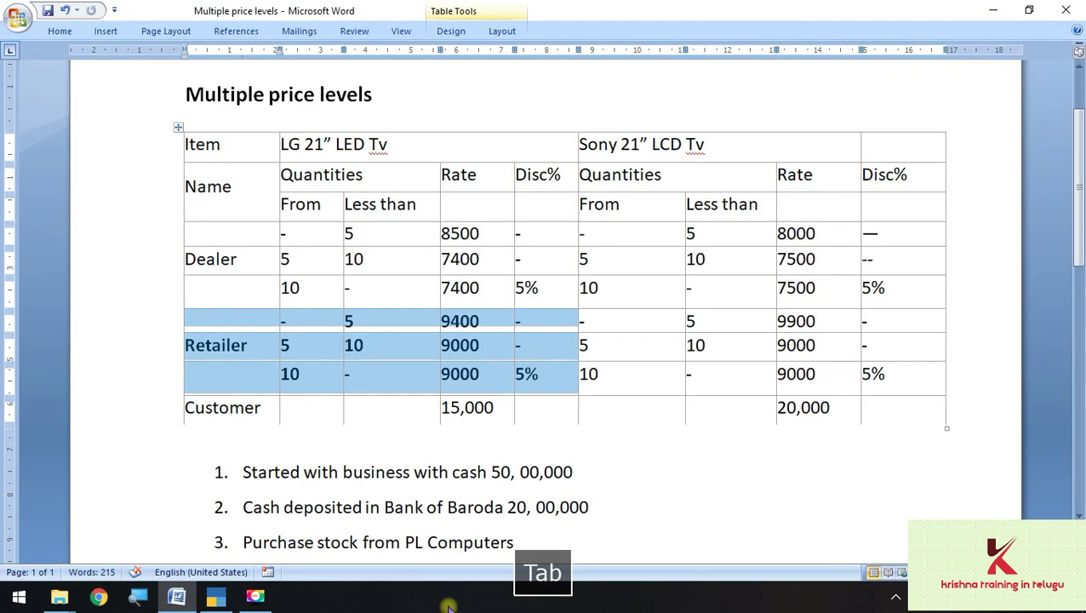
{"action": "key", "text": "ctrl+z"}
{"action": "left_click_drag", "start_coordinate": [584, 320], "coordinate": [915, 370]}
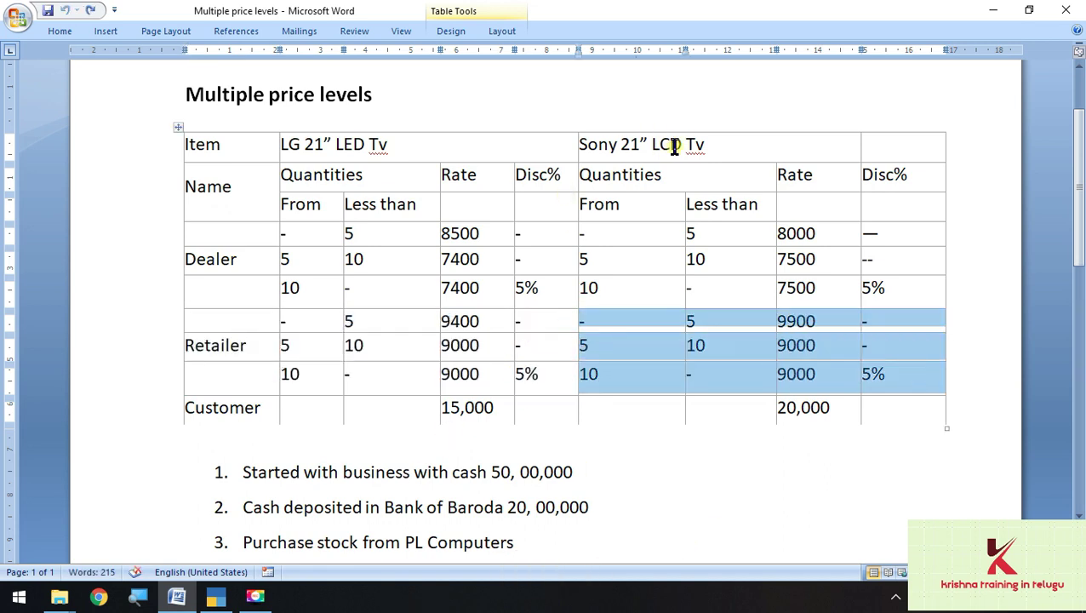
{"action": "key", "text": "ctrl+b"}
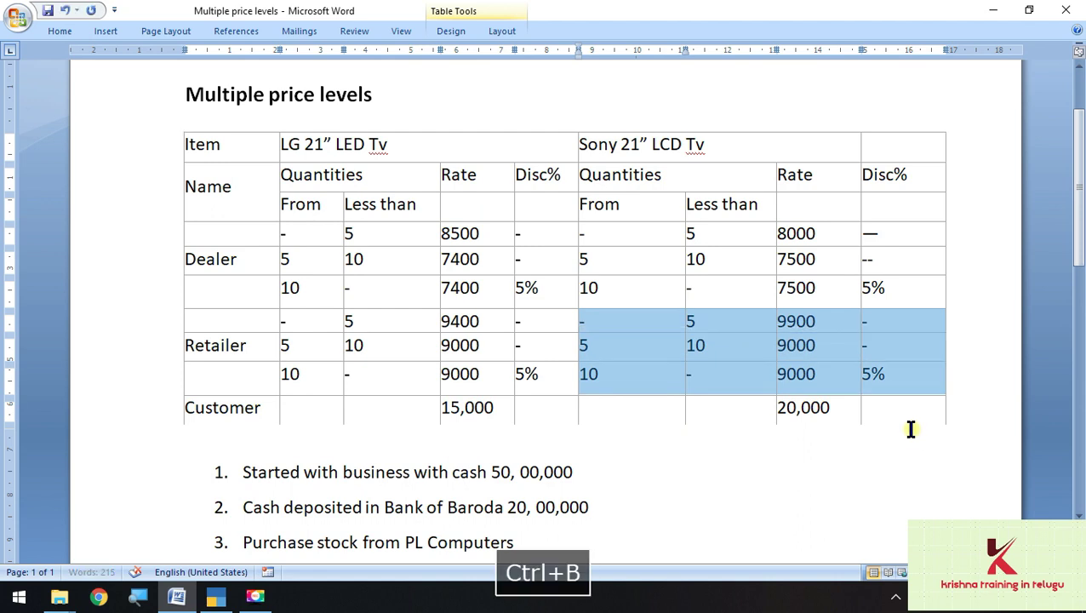
{"action": "left_click", "coordinate": [921, 389]}
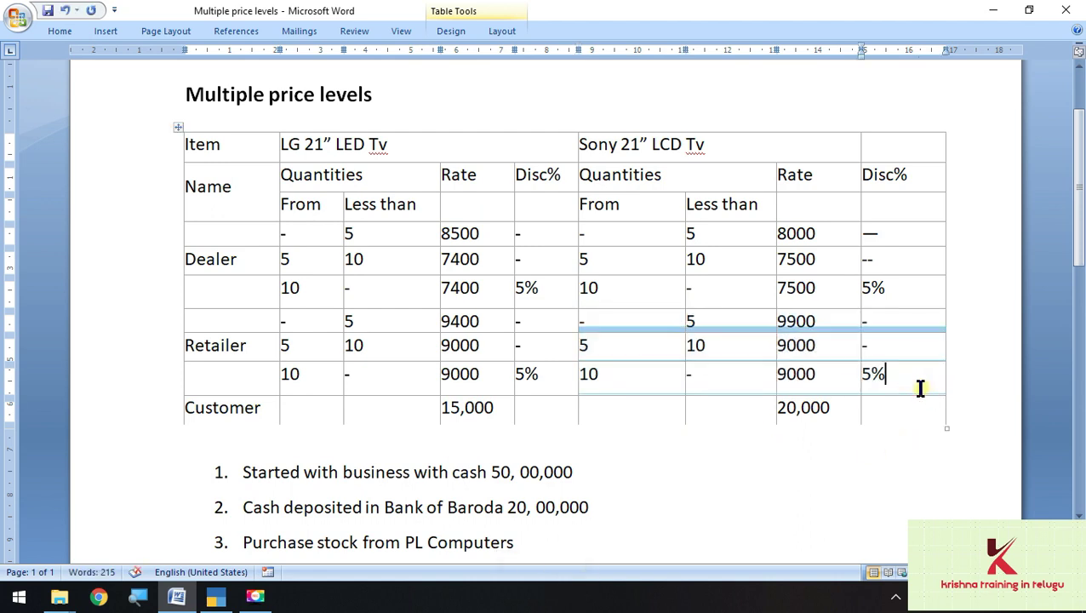
{"action": "key", "text": "ctrl+z"}
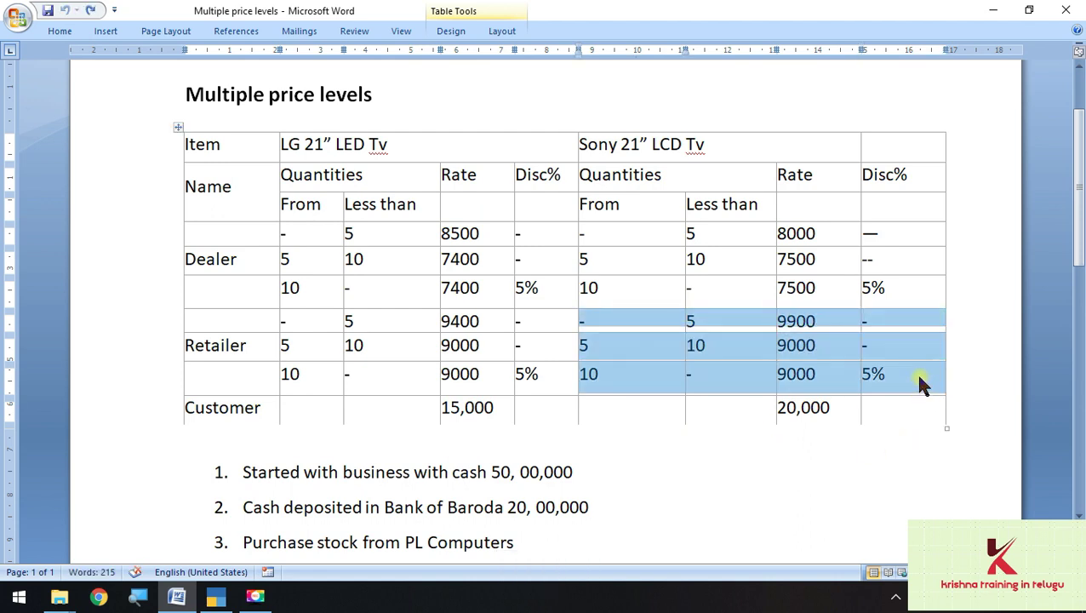
{"action": "key", "text": "ctrl+b"}
{"action": "left_click", "coordinate": [922, 387]}
{"action": "left_click_drag", "start_coordinate": [922, 388], "coordinate": [638, 325]}
{"action": "key", "text": "ctrl+b"}
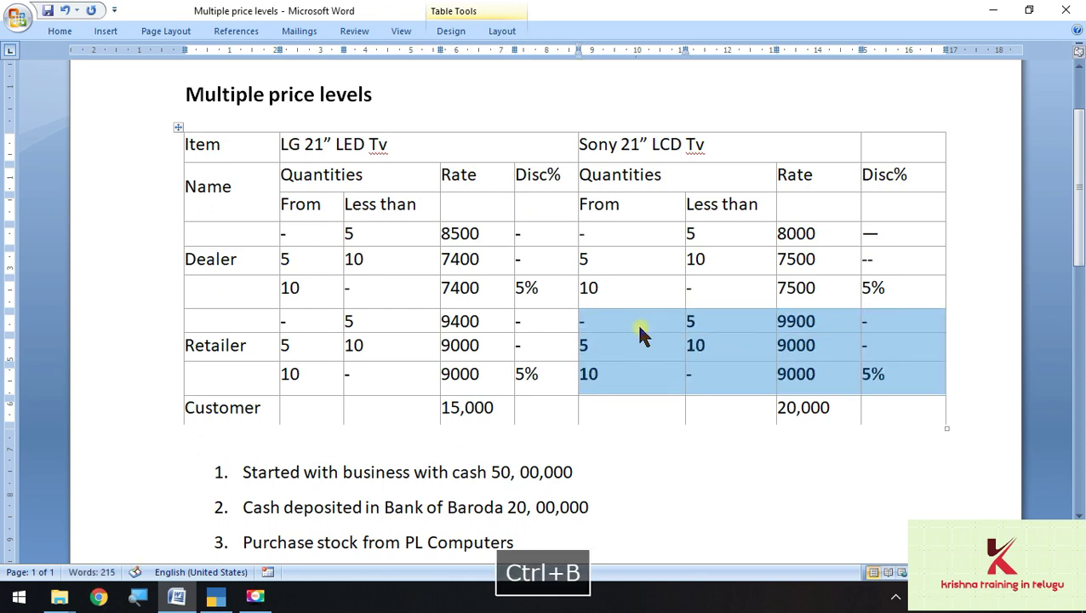
{"action": "left_click", "coordinate": [1005, 10]}
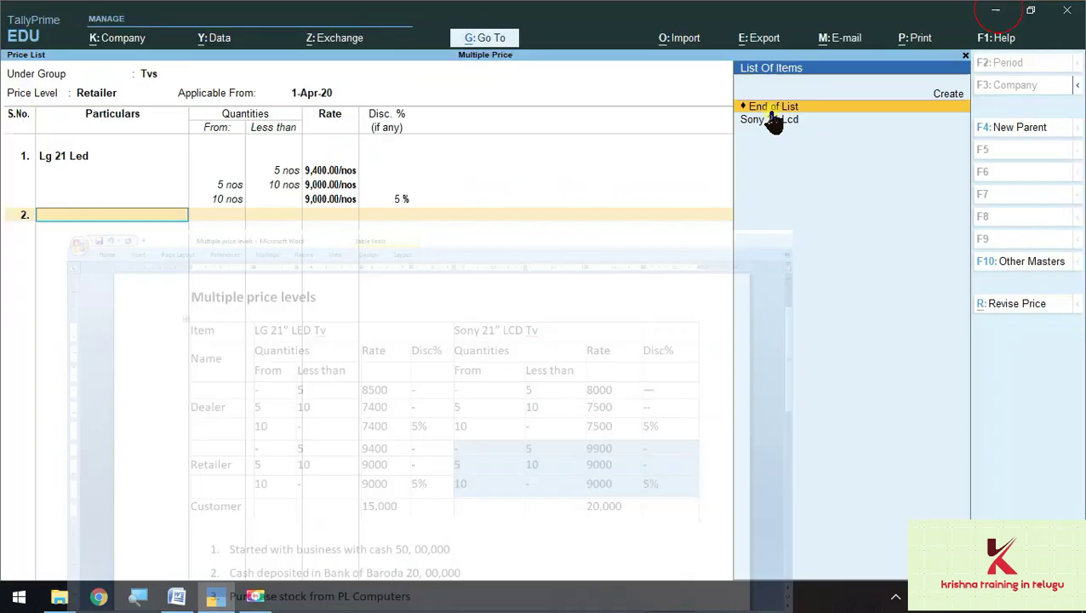
Add Sony 21 Lcd as the second item, with less than 5 nos at a rate of 9900 and no discount.
{"action": "key", "text": "Down"}
{"action": "key", "text": "Return"}
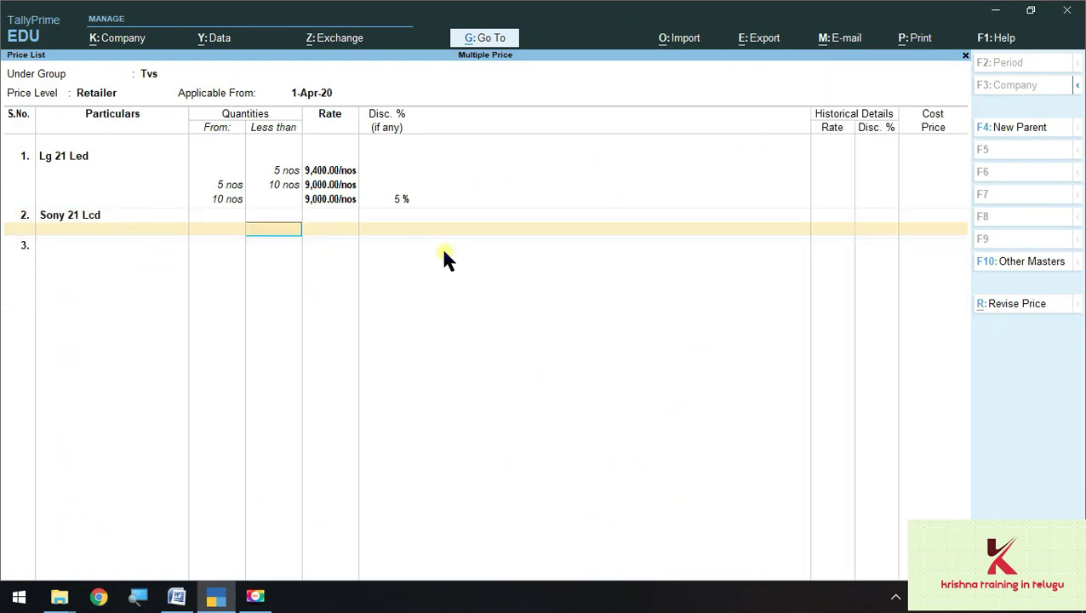
{"action": "type", "text": "5"}
{"action": "key", "text": "Return"}
{"action": "key", "text": "alt+Tab"}
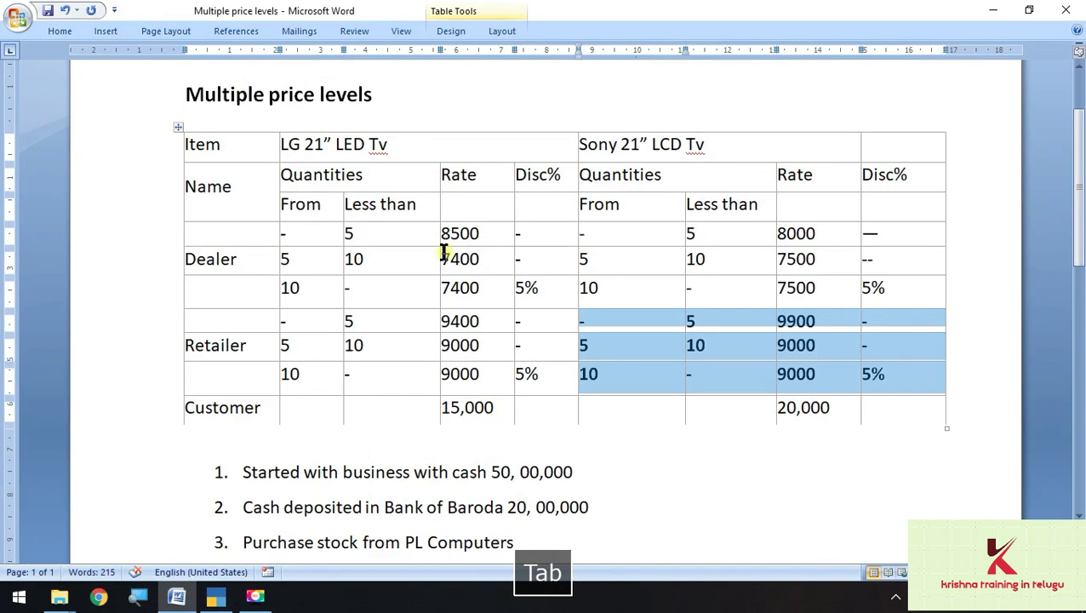
{"action": "key", "text": "alt+Tab"}
{"action": "type", "text": "9900"}
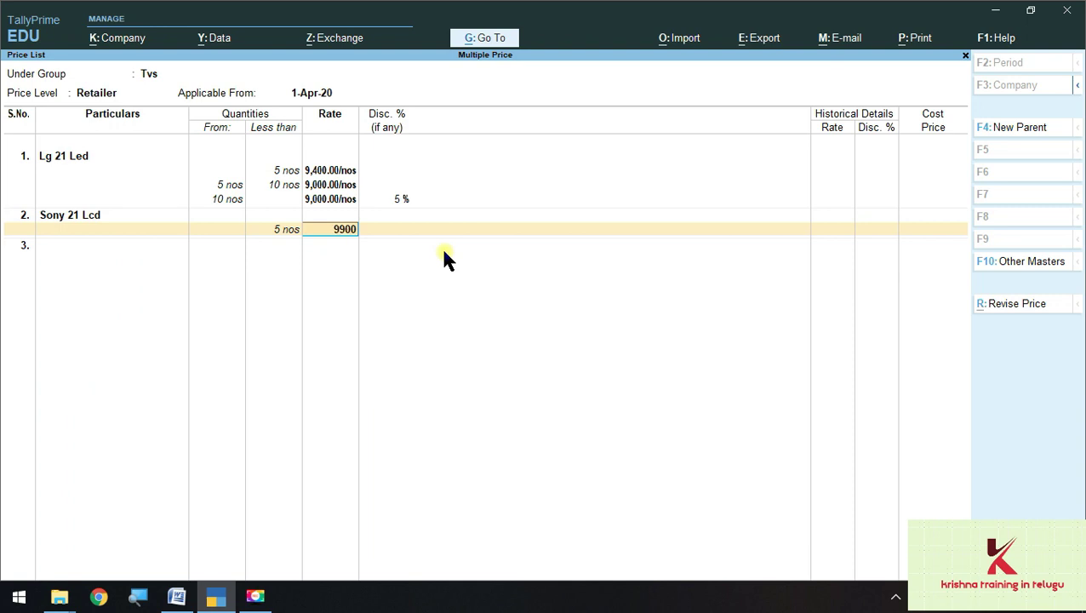
{"action": "key", "text": "Return"}
{"action": "key", "text": "Return"}
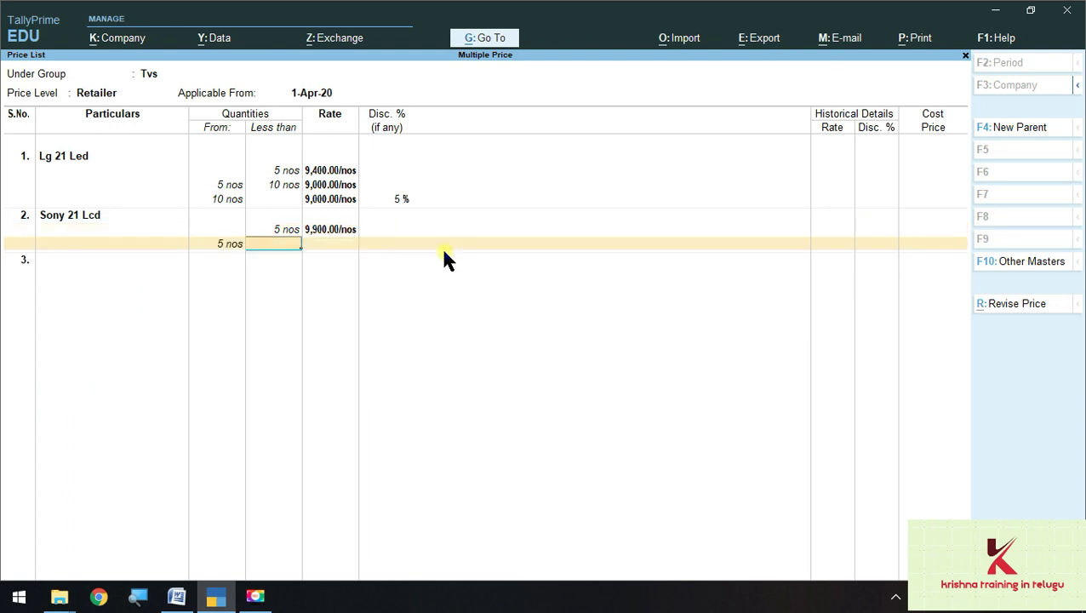
Set the Sony 21 Lcd slab from 5 to less than 10 nos at a rate of 9000, without discount.
{"action": "type", "text": "10"}
{"action": "key", "text": "Return"}
{"action": "key", "text": "alt+Tab"}
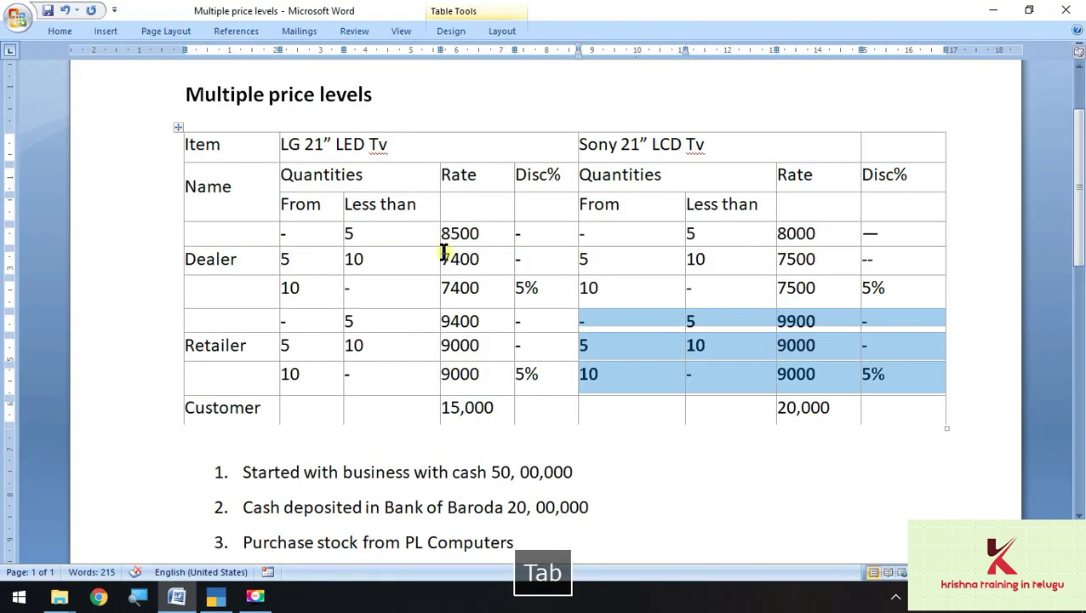
{"action": "key", "text": "alt+Tab"}
{"action": "type", "text": "9000"}
{"action": "key", "text": "Return"}
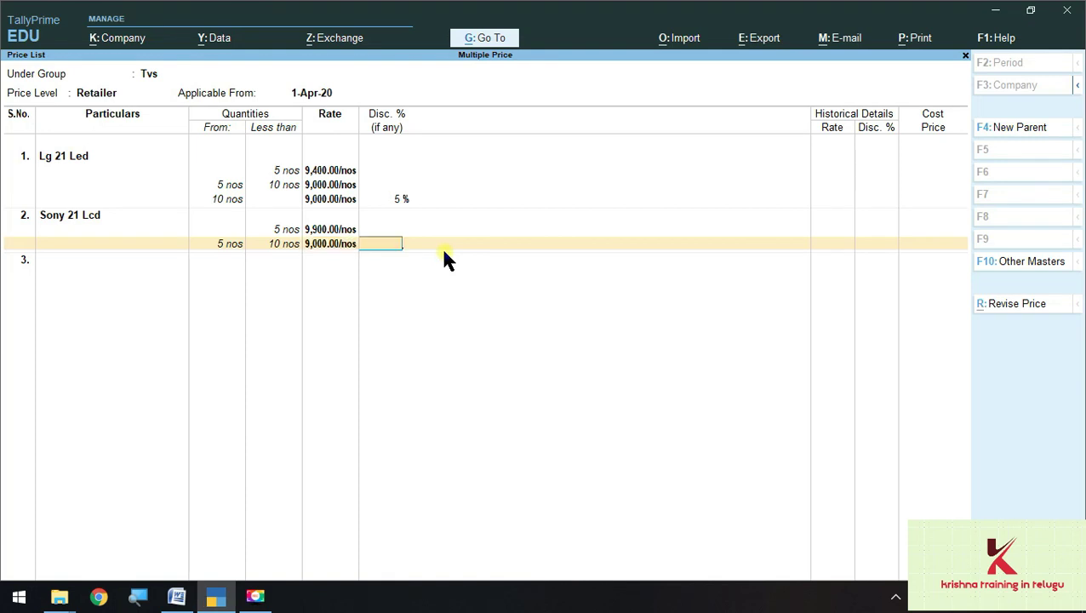
{"action": "key", "text": "Return"}
{"action": "key", "text": "alt+Tab"}
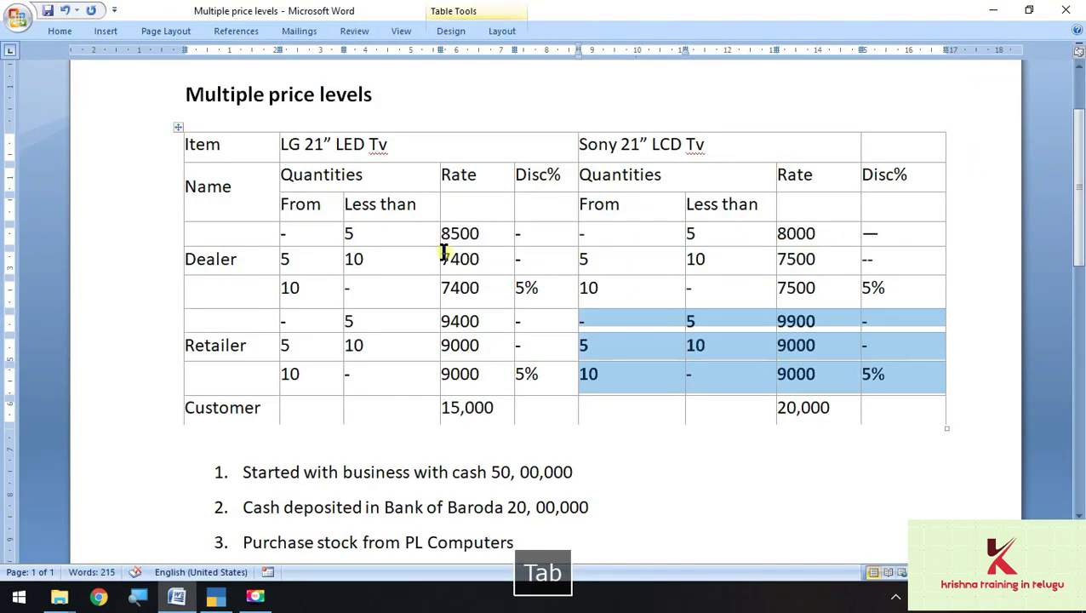
{"action": "key", "text": "alt+Tab"}
{"action": "type", "text": "9000"}
{"action": "key", "text": "Return"}
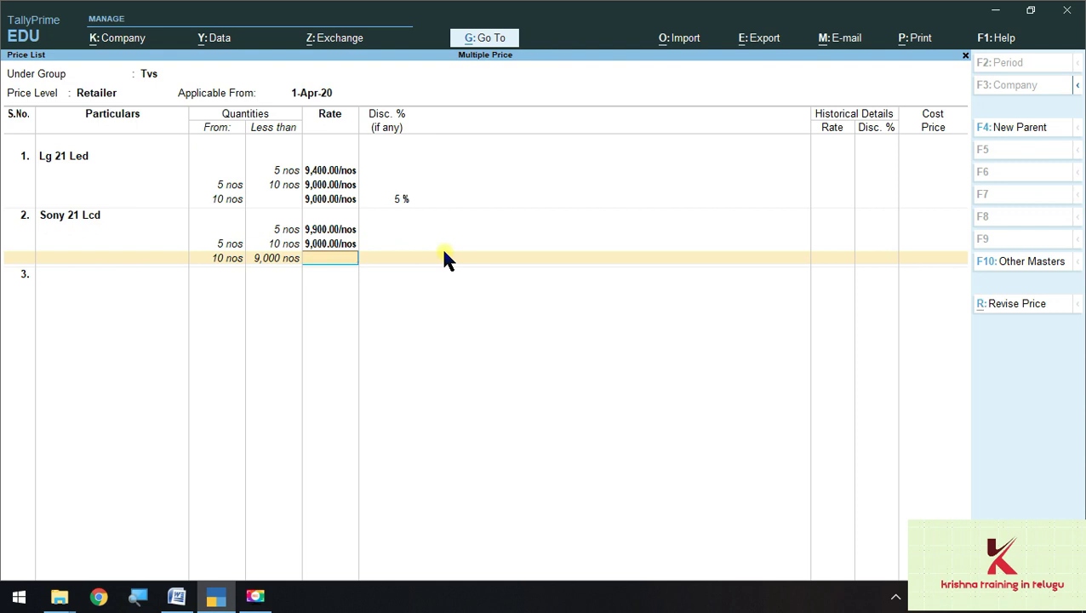
{"action": "key", "text": "BackSpace"}
{"action": "key", "text": "Escape"}
Give the open-ended Sony 21 Lcd slab from 10 nos a rate of 9000 and 5% discount, and save the Retailer price list.
{"action": "key", "text": "Return"}
{"action": "type", "text": "9000"}
{"action": "key", "text": "Return"}
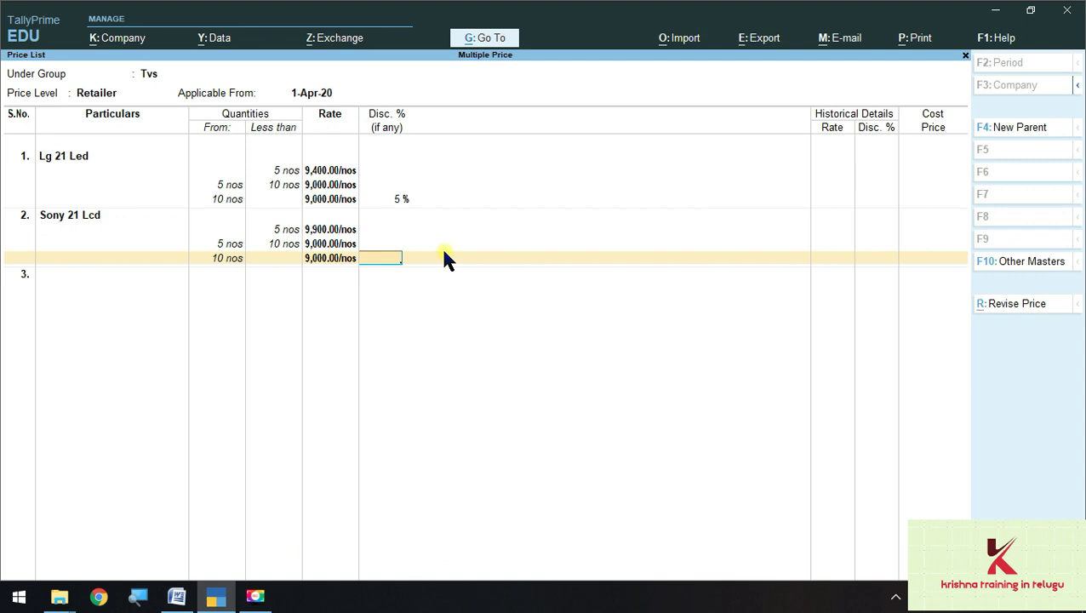
{"action": "key", "text": "alt+Tab"}
{"action": "key", "text": "alt+Tab"}
{"action": "type", "text": "5"}
{"action": "key", "text": "Return"}
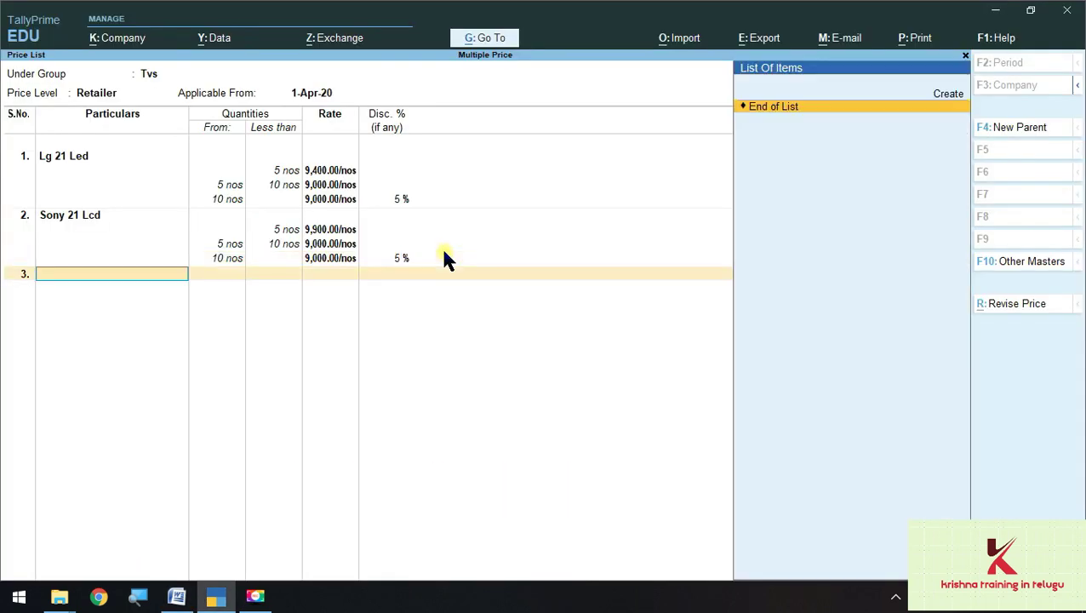
{"action": "key", "text": "Return"}
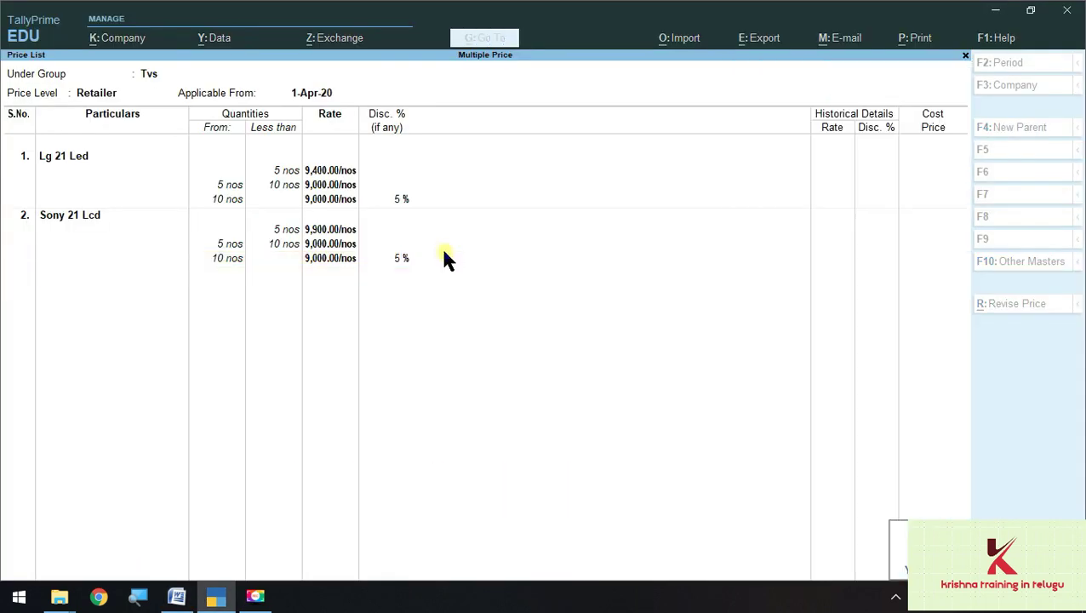
{"action": "key", "text": "ctrl+a"}
In the Word table, undo the bold Sony Retailer values, make the Customer row for LG 21” LED Tv bold, and return to TallyPrime.
{"action": "key", "text": "alt+Tab"}
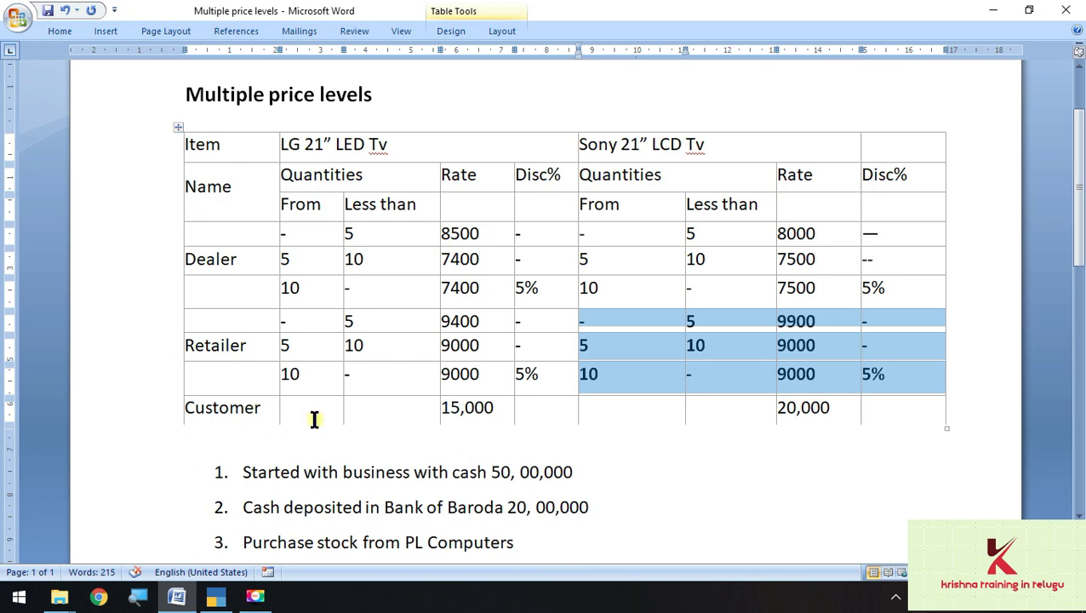
{"action": "key", "text": "ctrl+z"}
{"action": "left_click", "coordinate": [486, 507]}
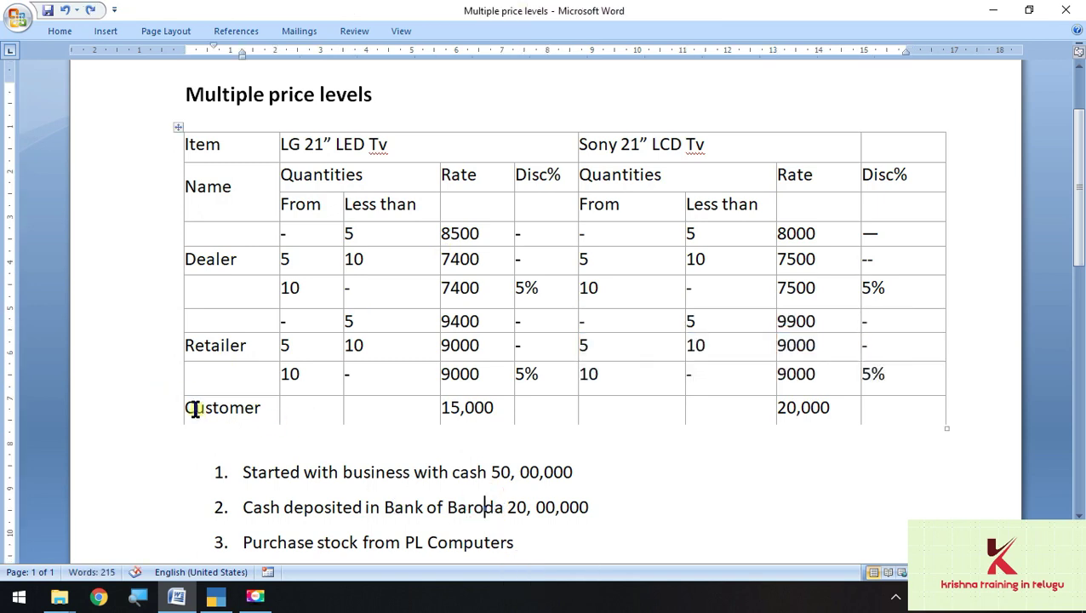
{"action": "left_click_drag", "start_coordinate": [185, 409], "coordinate": [511, 421]}
{"action": "key", "text": "ctrl+b"}
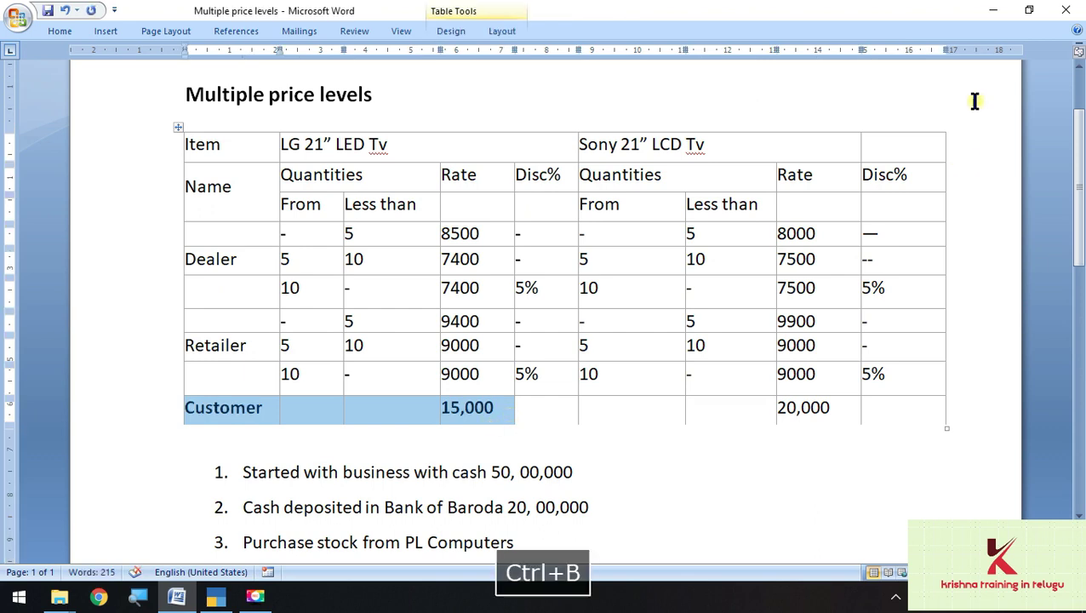
{"action": "left_click", "coordinate": [993, 10]}
{"action": "key", "text": "Return"}
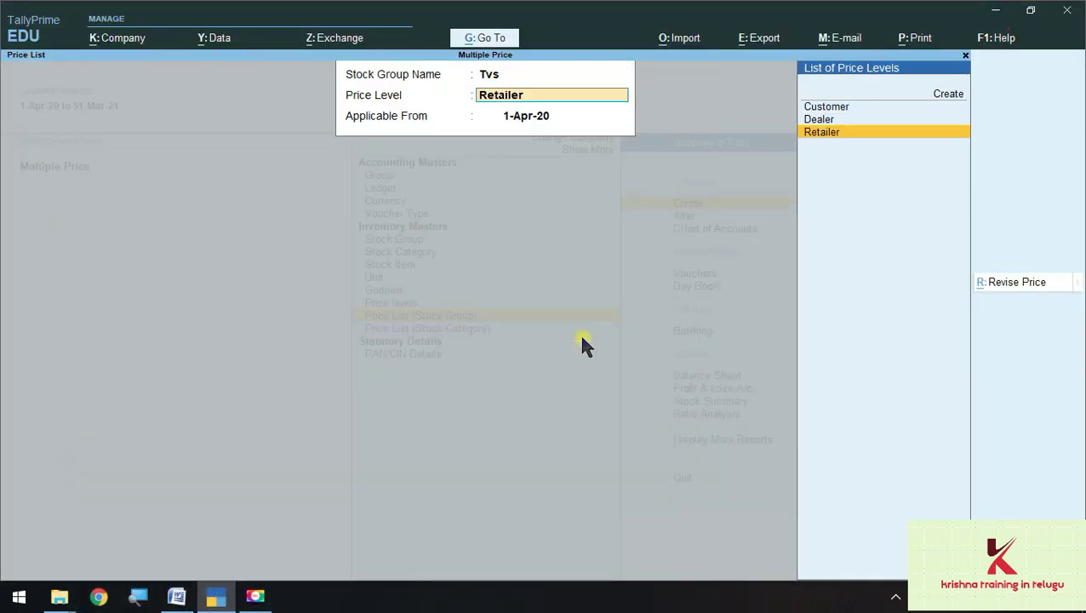
{"action": "key", "text": "Up"}
{"action": "key", "text": "Up"}
{"action": "key", "text": "Up"}
{"action": "key", "text": "Return"}
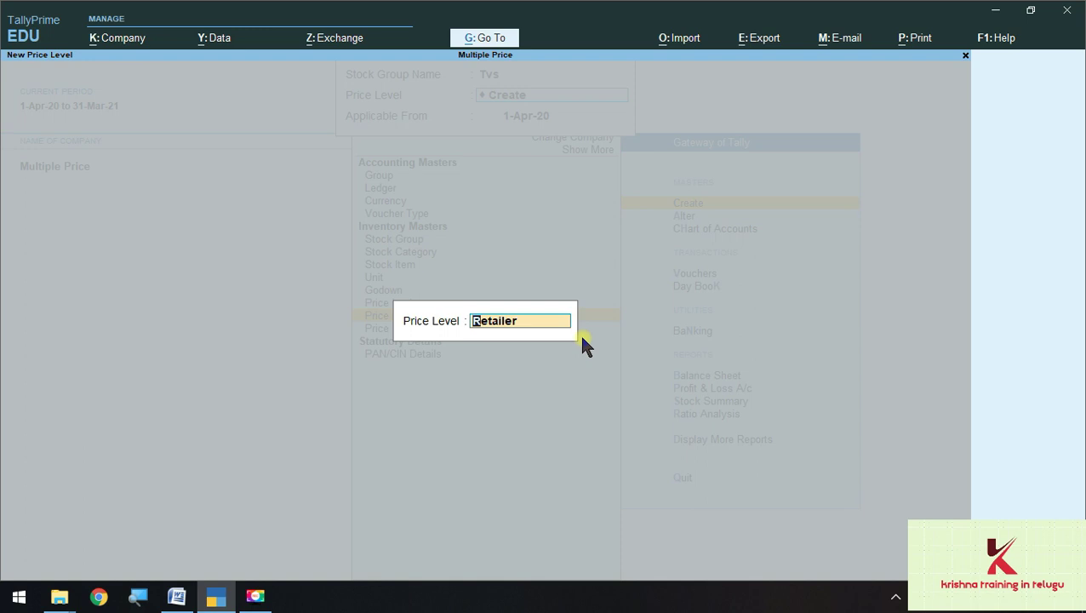
{"action": "key", "text": "Escape"}
{"action": "key", "text": "Escape"}
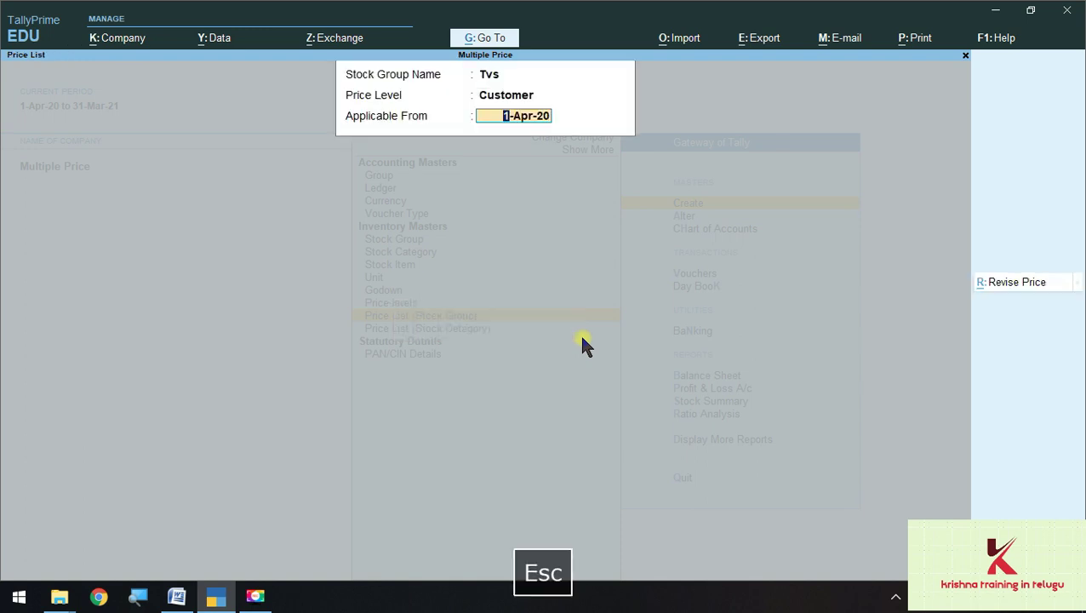
{"action": "key", "text": "Escape"}
{"action": "key", "text": "Escape"}
{"action": "key", "text": "Return"}
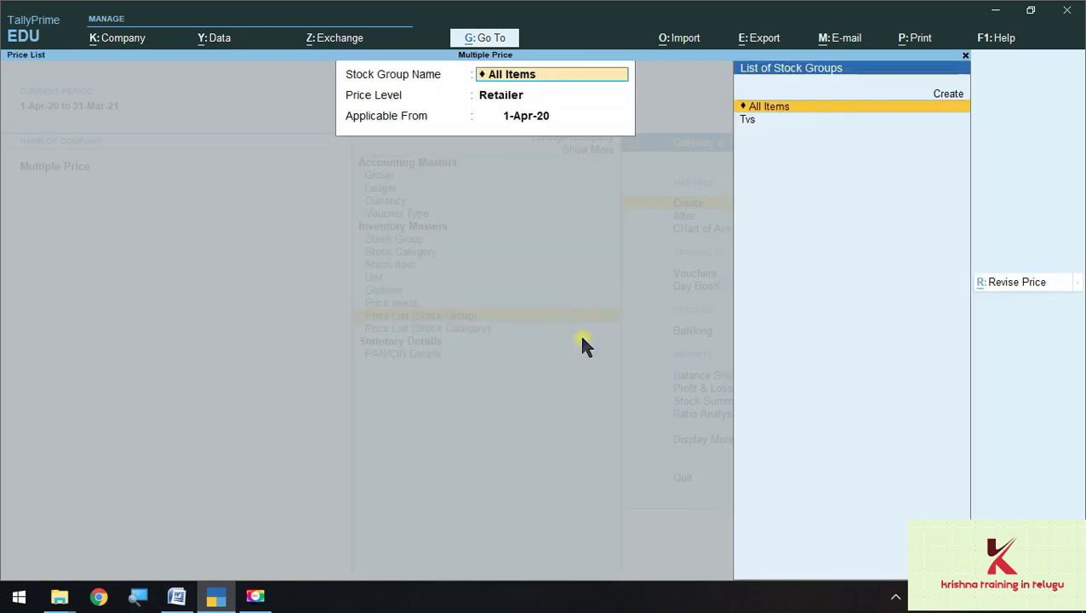
Open the price list for stock group Tvs at the Customer price level, applicable from 1-Apr-20.
{"action": "key", "text": "Down"}
{"action": "key", "text": "Return"}
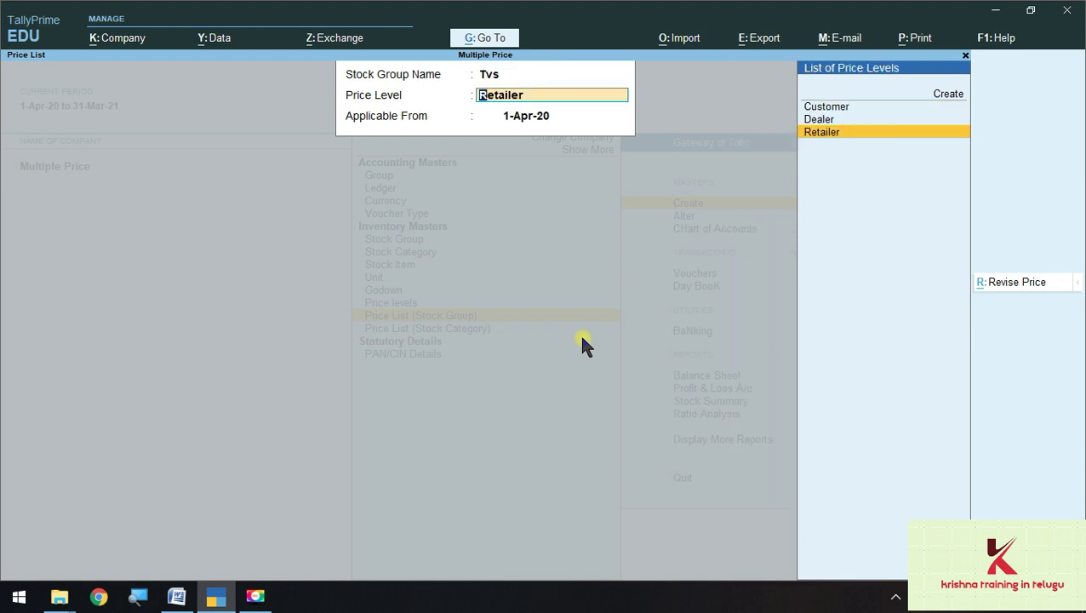
{"action": "key", "text": "Up"}
{"action": "key", "text": "Up"}
{"action": "key", "text": "Return"}
{"action": "key", "text": "Return"}
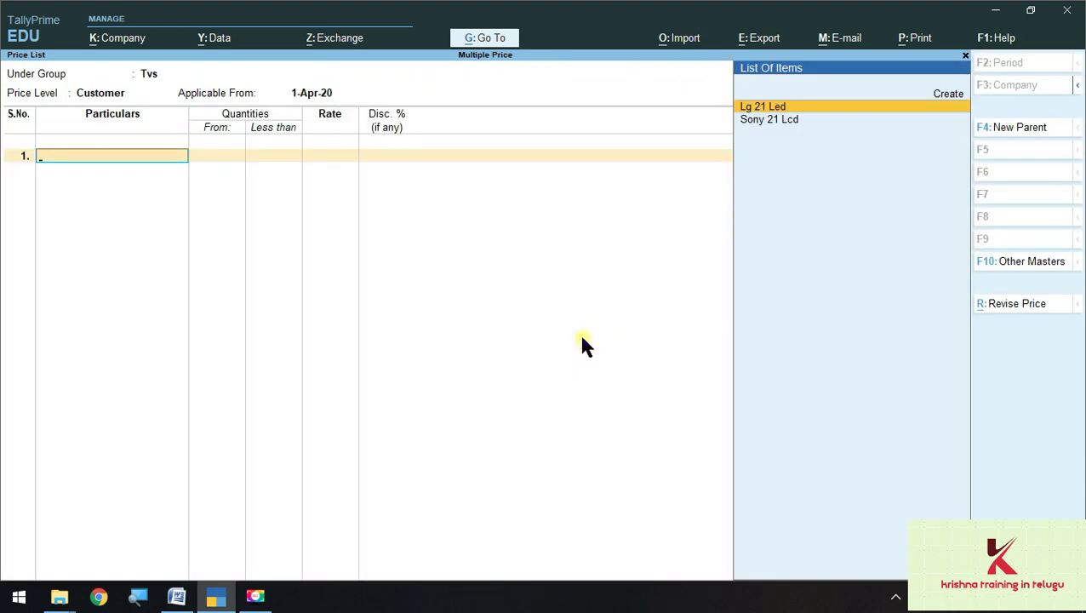
Add Lg 21 Led as the first item at a rate of 15000, without quantity limit or discount, checking the Word table.
{"action": "key", "text": "Return"}
{"action": "key", "text": "alt+Tab"}
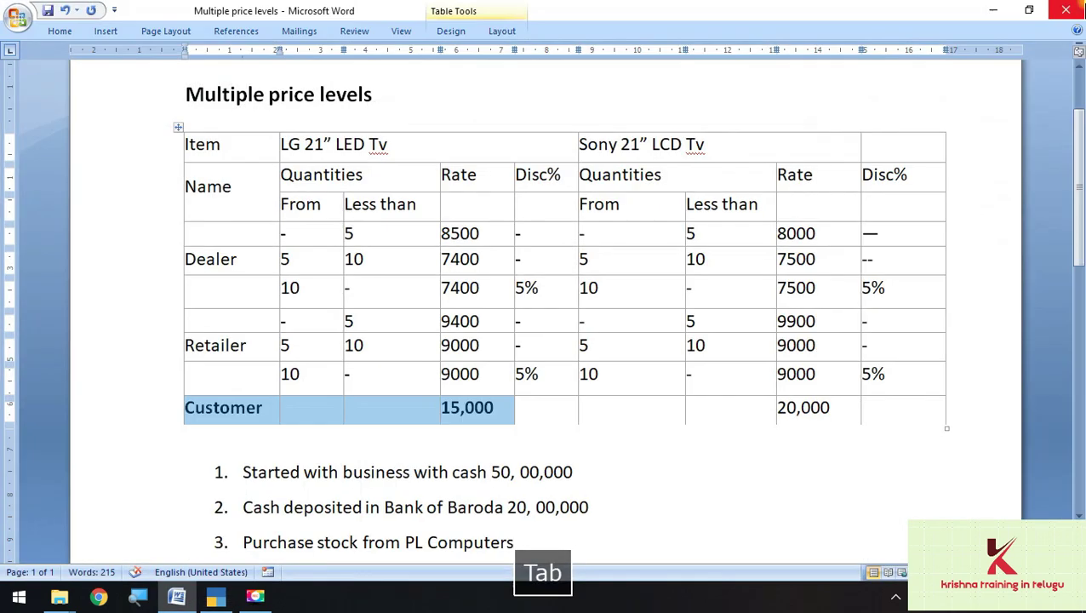
{"action": "key", "text": "alt+Tab"}
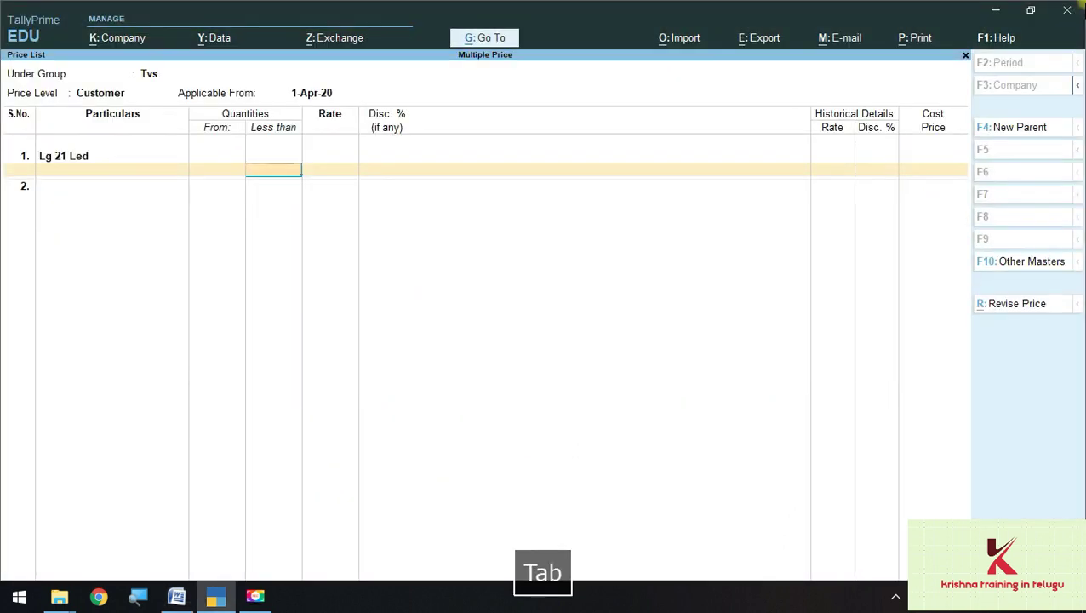
{"action": "key", "text": "Return"}
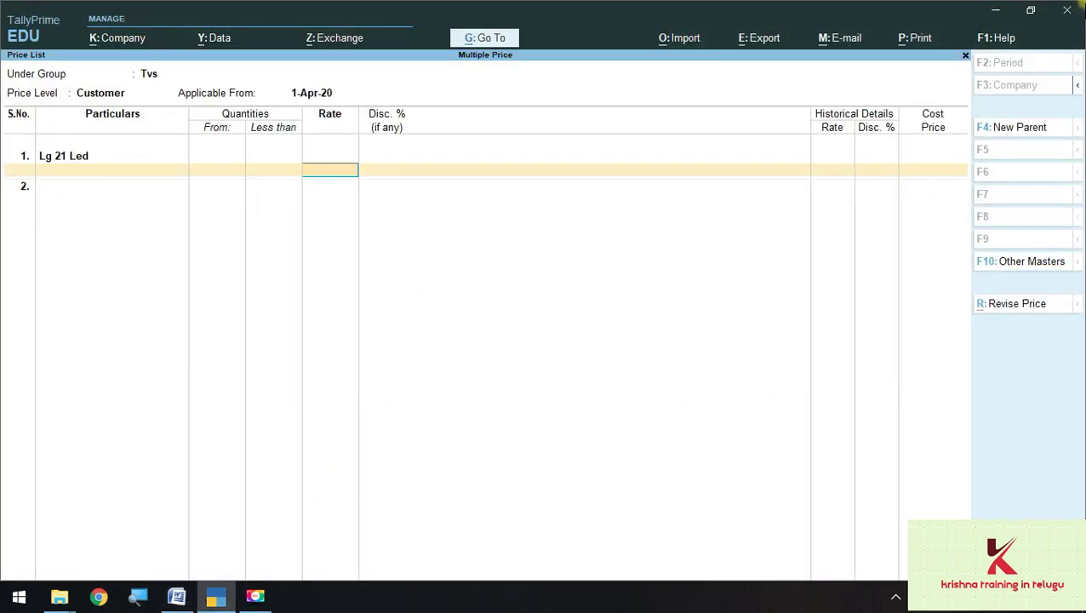
{"action": "key", "text": "alt+Tab"}
{"action": "key", "text": "alt+Tab"}
{"action": "type", "text": "15000"}
{"action": "key", "text": "Return"}
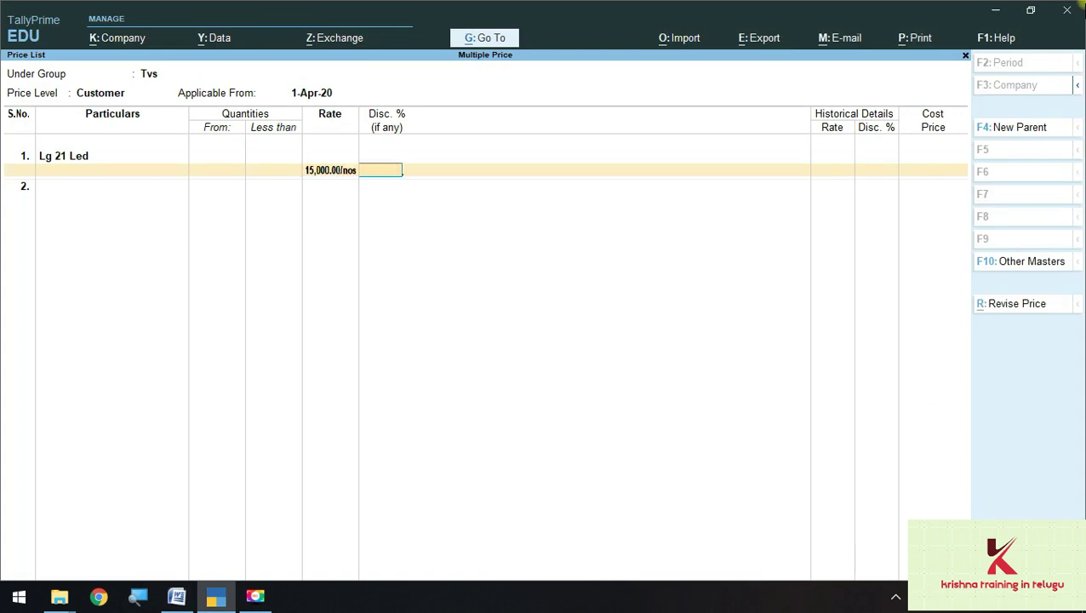
{"action": "key", "text": "Return"}
Add Sony 21 Lcd at a rate of 20,000 without quantity limit or discount, save the Customer price list, and return to the Gateway.
{"action": "key", "text": "Down"}
{"action": "key", "text": "Return"}
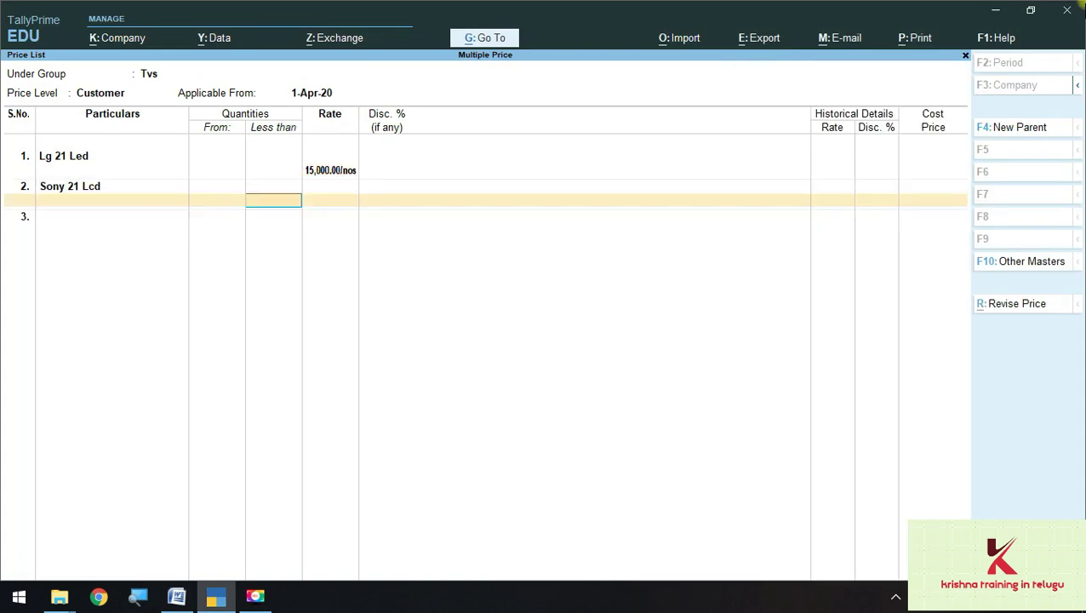
{"action": "key", "text": "Return"}
{"action": "key", "text": "alt+Tab"}
{"action": "key", "text": "alt+Tab"}
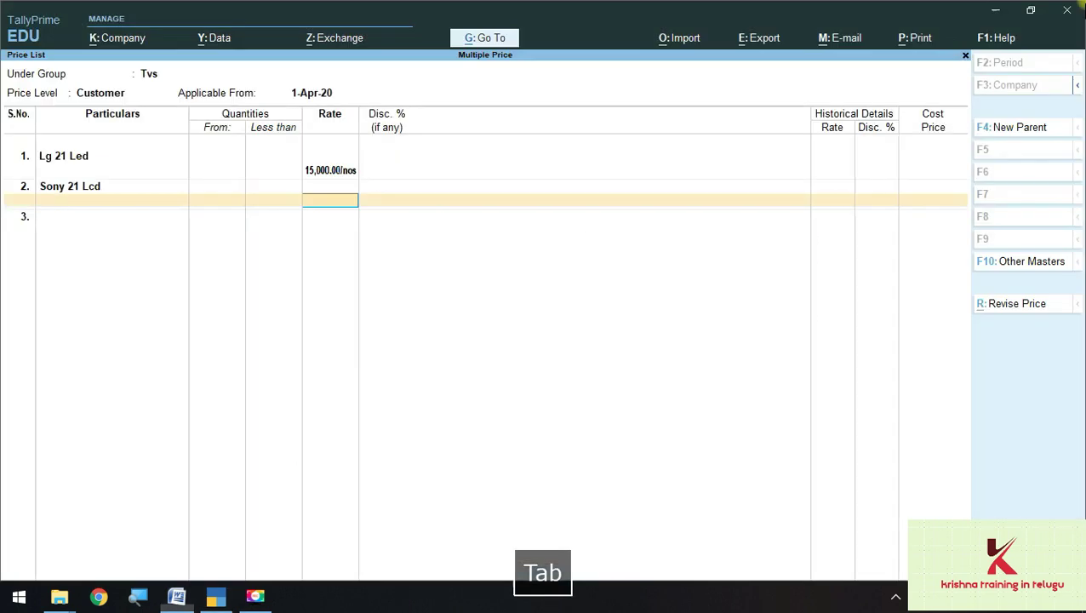
{"action": "type", "text": "20,000"}
{"action": "key", "text": "Return"}
{"action": "key", "text": "Return"}
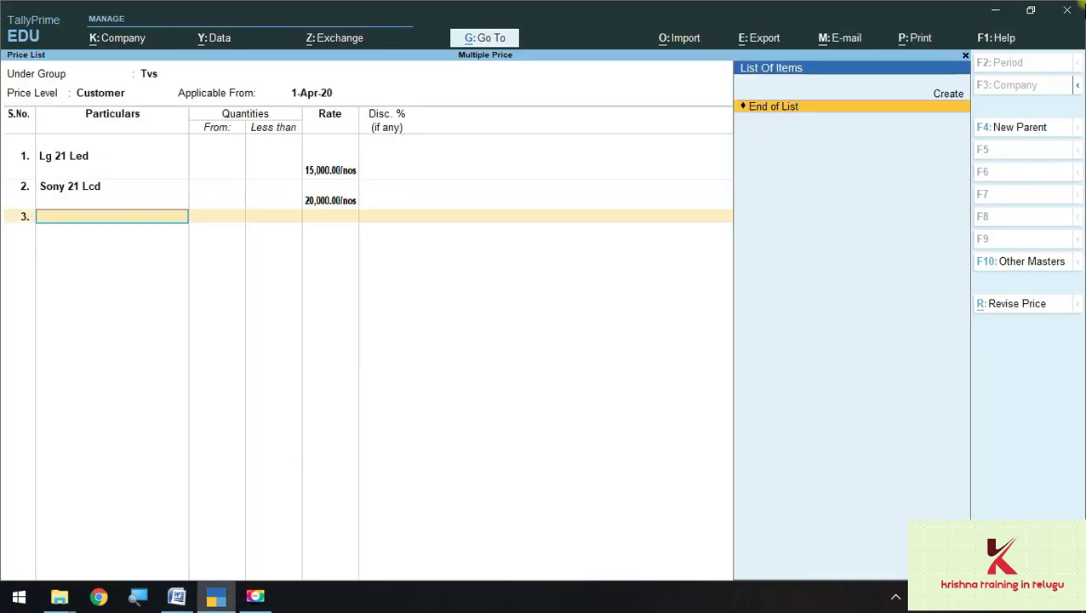
{"action": "key", "text": "Return"}
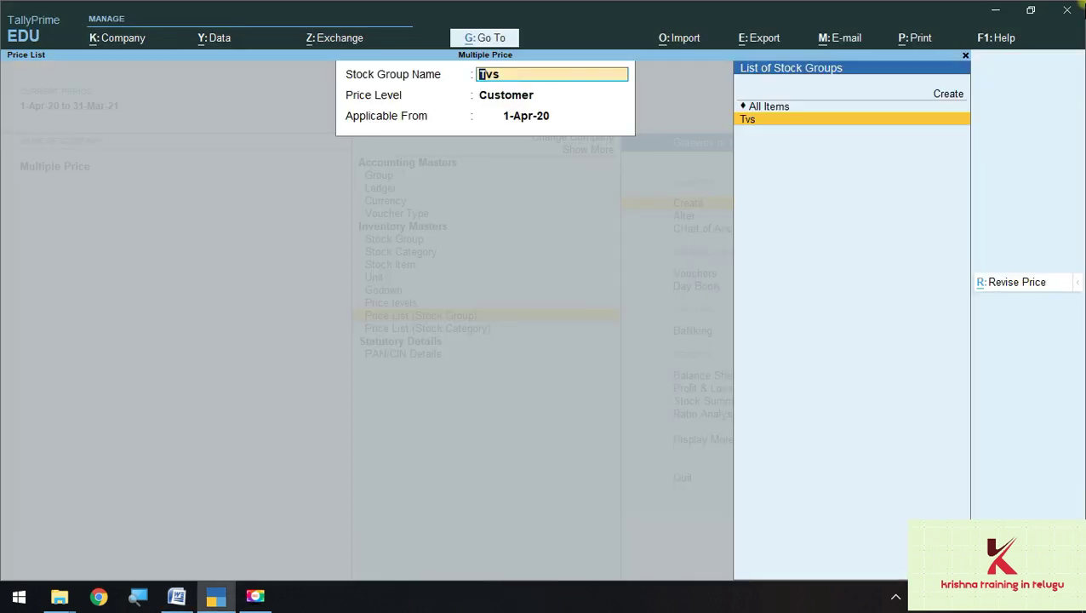
{"action": "key", "text": "Escape"}
{"action": "key", "text": "Escape"}
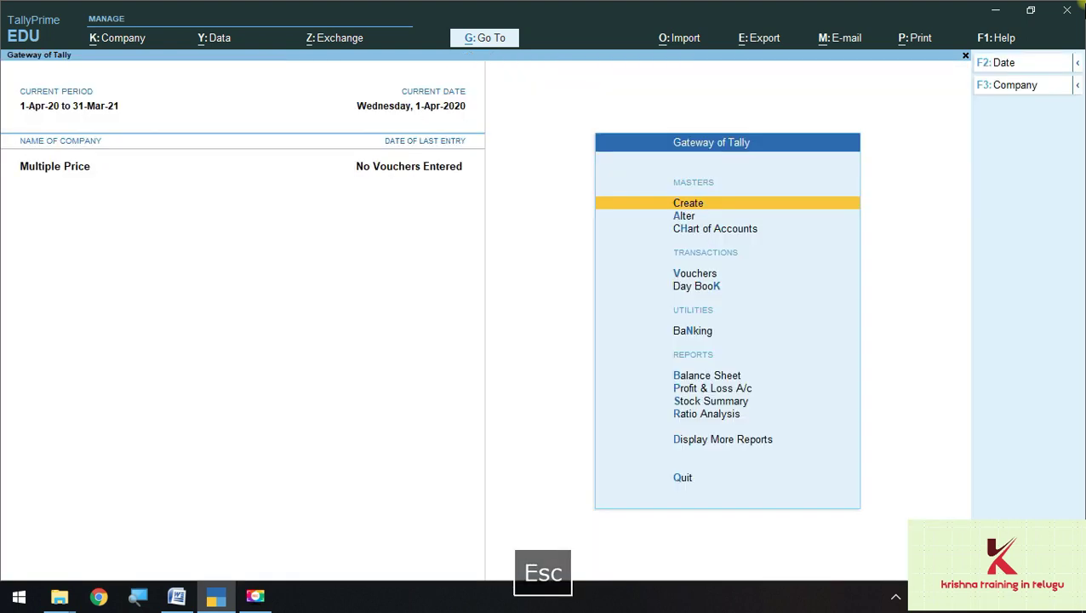
Open the alteration of price lists by stock group.
{"action": "key", "text": "Down"}
{"action": "key", "text": "Return"}
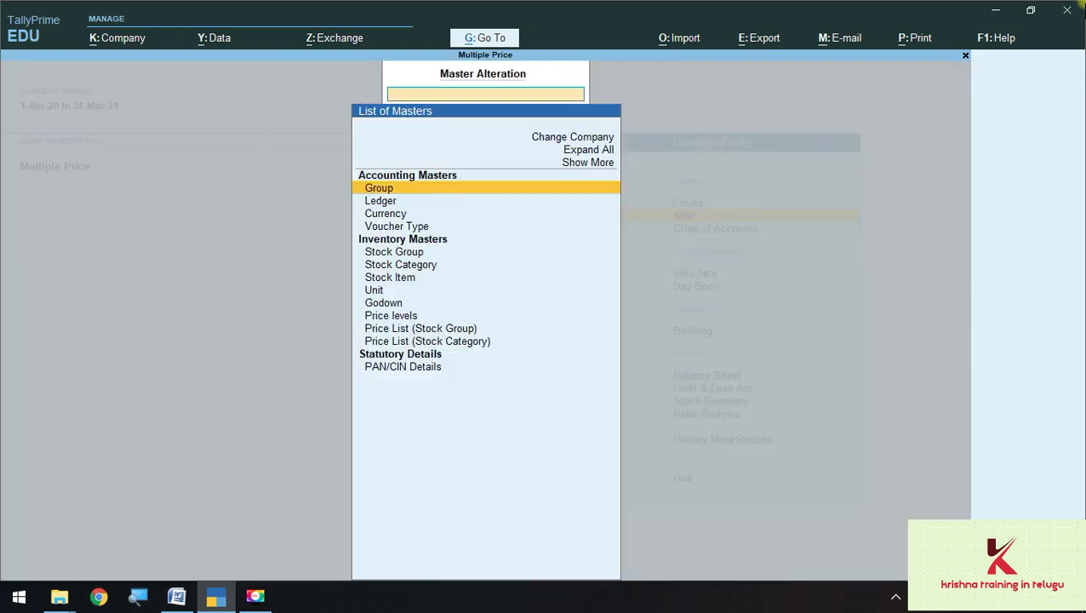
{"action": "key", "text": "Down"}
{"action": "key", "text": "Down"}
{"action": "key", "text": "Down"}
{"action": "key", "text": "Down"}
{"action": "key", "text": "Down"}
{"action": "key", "text": "Down"}
{"action": "key", "text": "Down"}
{"action": "key", "text": "Down"}
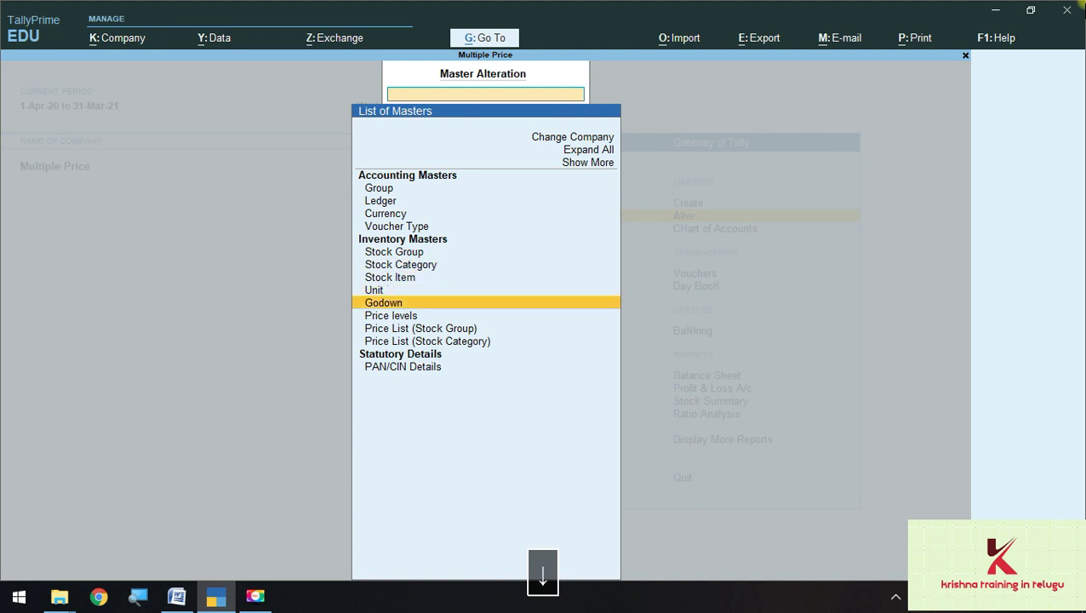
{"action": "key", "text": "Down"}
{"action": "key", "text": "Down"}
{"action": "key", "text": "Return"}
Review the rates in the Customer price list of the Tvs group from 1-Apr-20, and return to the Gateway.
{"action": "key", "text": "Down"}
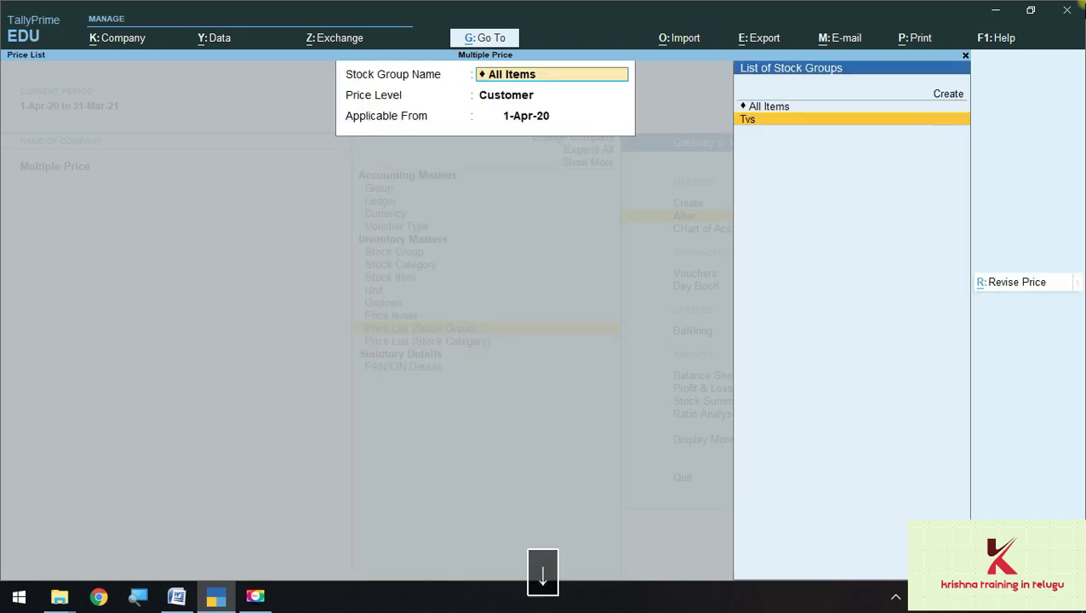
{"action": "key", "text": "Return"}
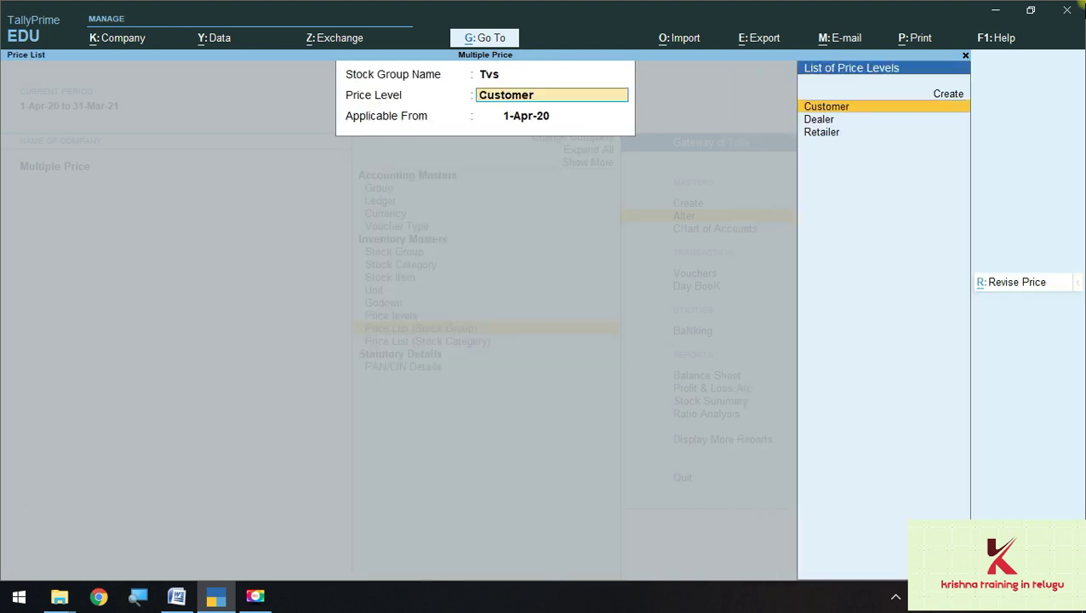
{"action": "key", "text": "Return"}
{"action": "key", "text": "Return"}
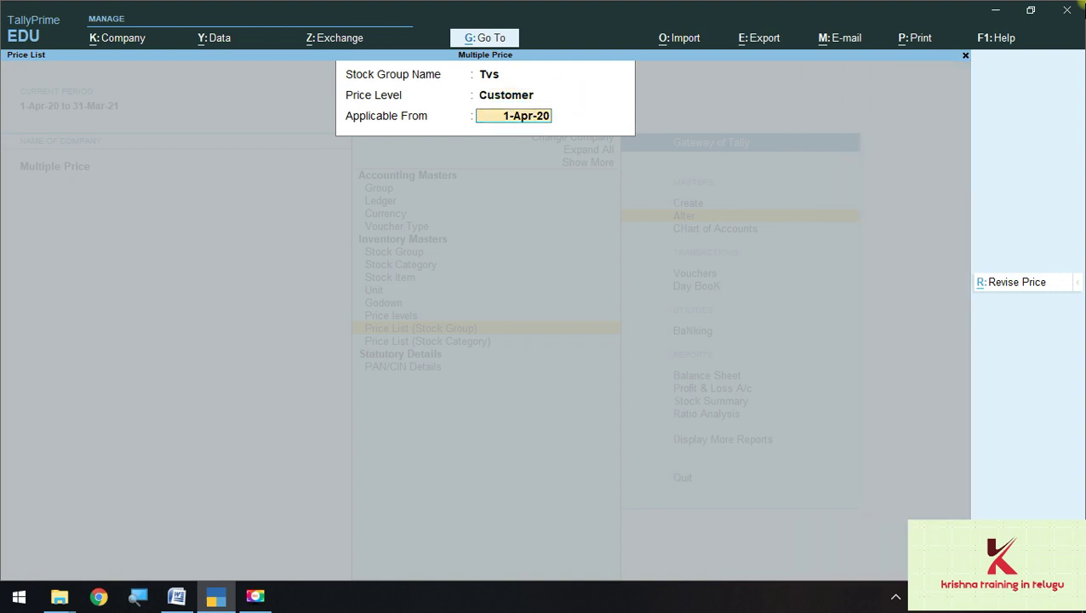
{"action": "key", "text": "Return"}
{"action": "key", "text": "Return"}
{"action": "key", "text": "Return"}
{"action": "key", "text": "Return"}
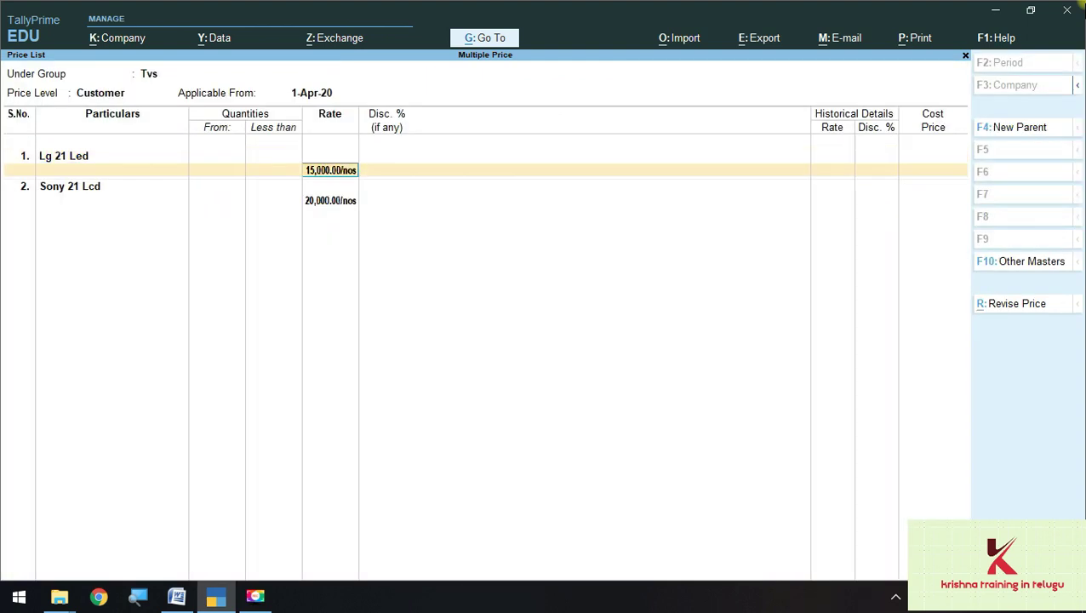
{"action": "key", "text": "Escape"}
{"action": "key", "text": "Escape"}
{"action": "key", "text": "Escape"}
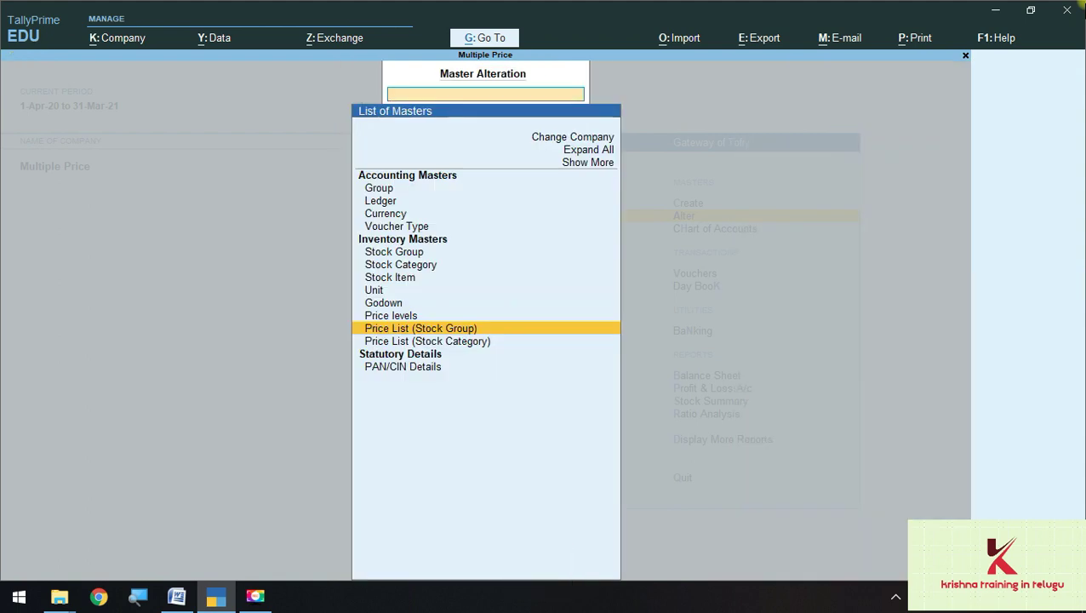
{"action": "key", "text": "Escape"}
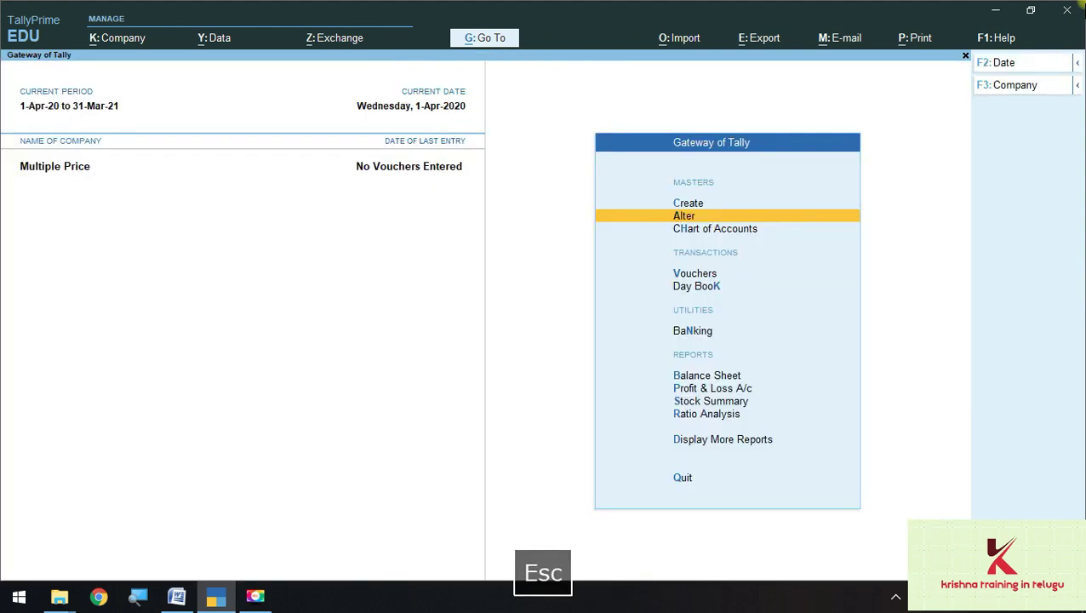
{"action": "key", "text": "Up"}
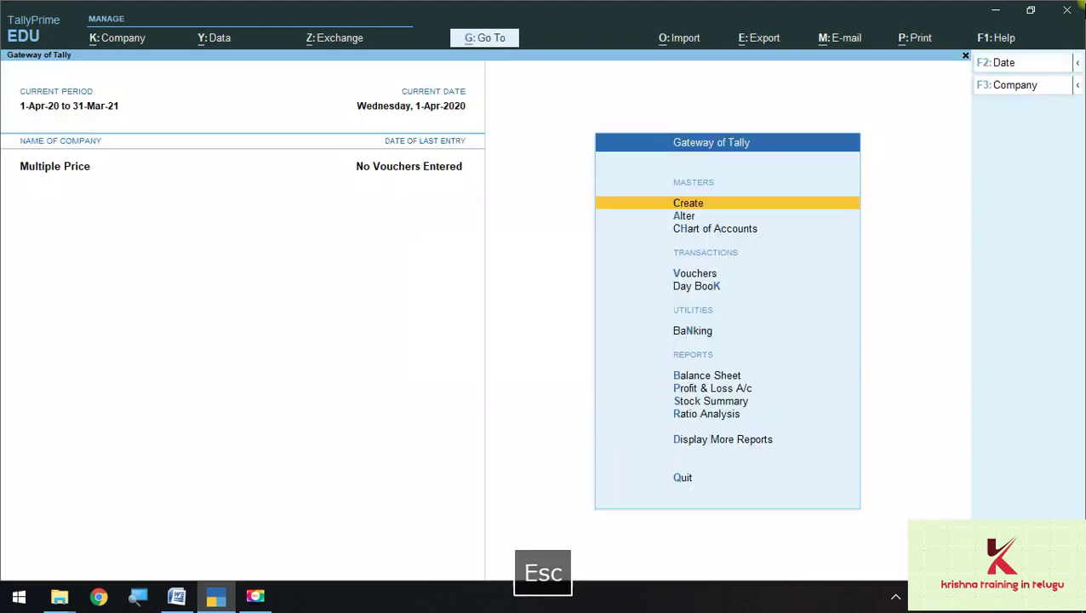
In the Word document, undo the bold on the Customer row, review the table and transactions, and return to TallyPrime.
{"action": "left_click", "coordinate": [178, 598]}
{"action": "scroll", "coordinate": [656, 417], "scroll_direction": "down", "scroll_amount": 3}
{"action": "left_click", "coordinate": [635, 389]}
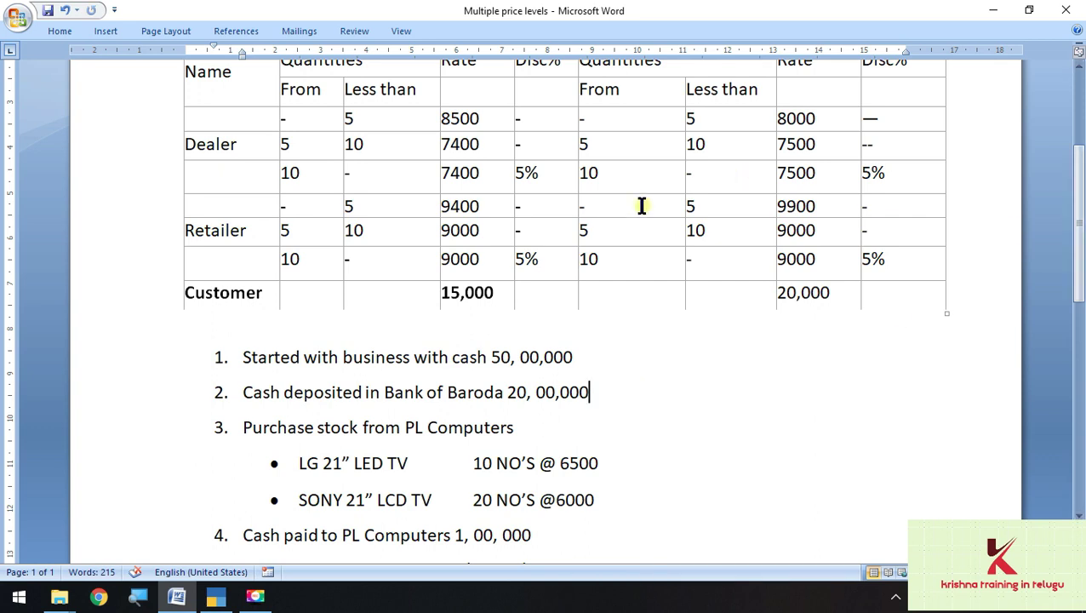
{"action": "key", "text": "ctrl+z"}
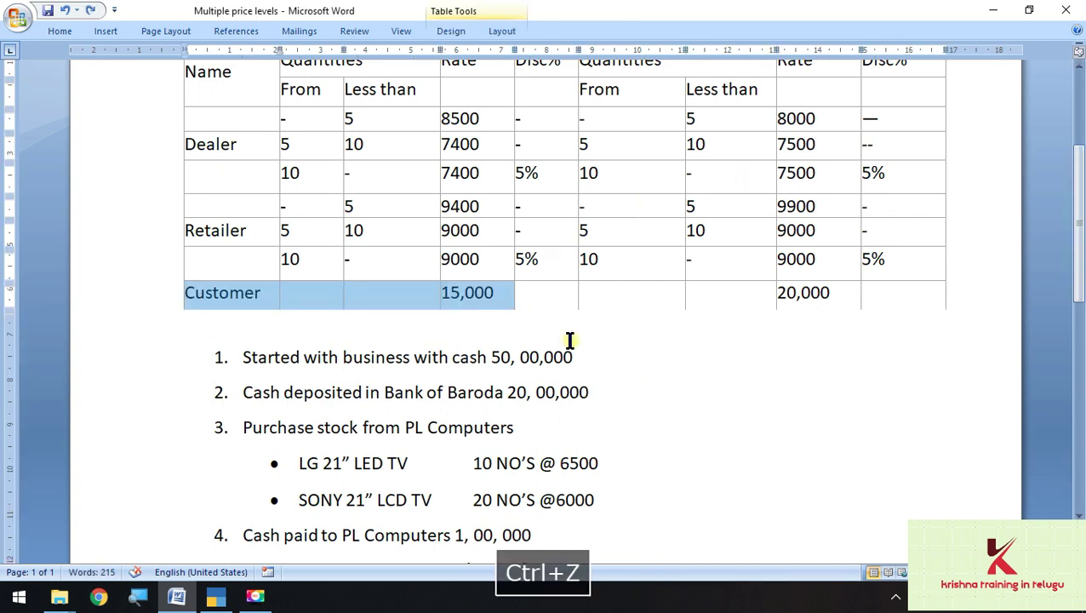
{"action": "left_click", "coordinate": [910, 313]}
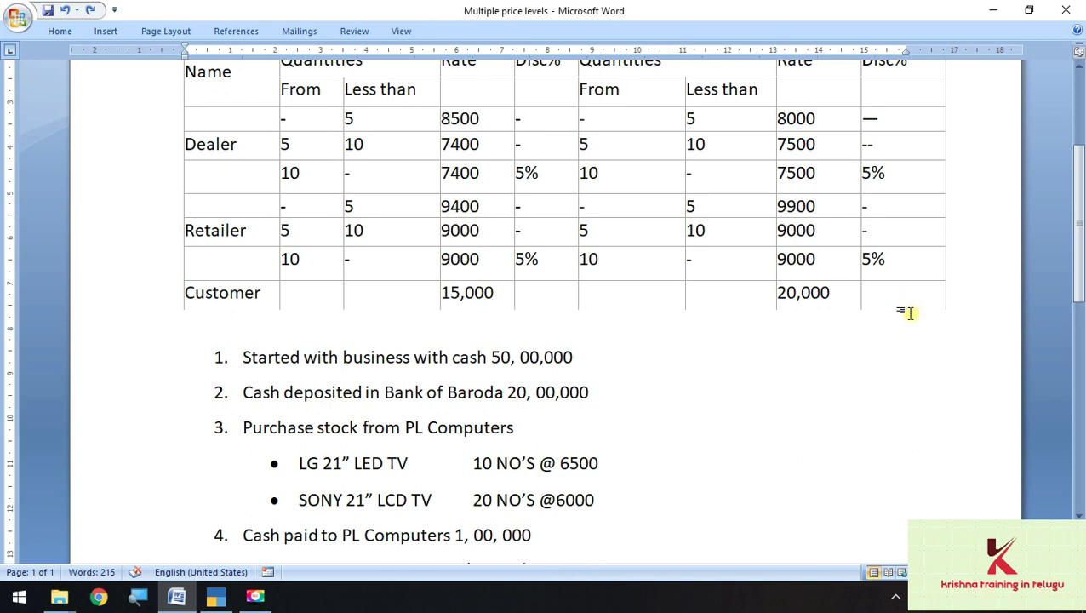
{"action": "scroll", "coordinate": [904, 343], "scroll_direction": "up", "scroll_amount": 3}
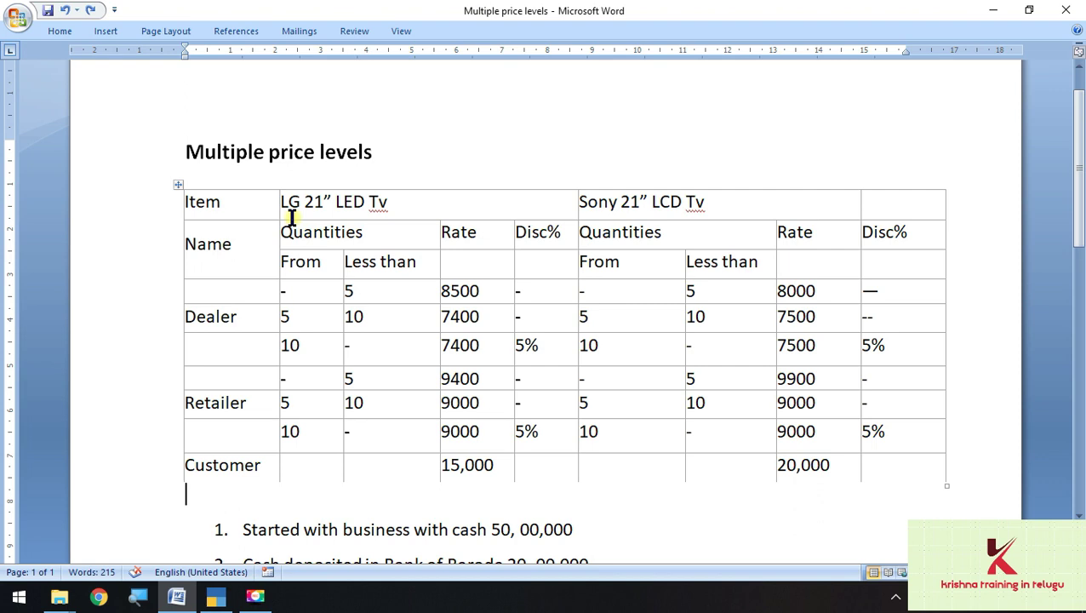
{"action": "scroll", "coordinate": [624, 123], "scroll_direction": "down", "scroll_amount": 2}
{"action": "scroll", "coordinate": [511, 366], "scroll_direction": "down", "scroll_amount": 1}
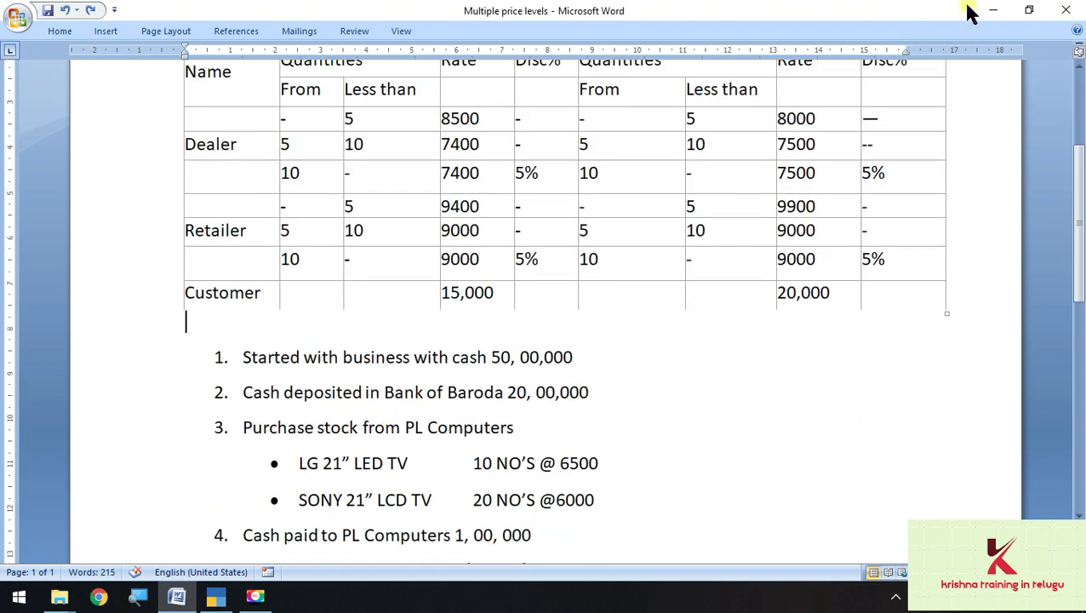
{"action": "left_click", "coordinate": [992, 10]}
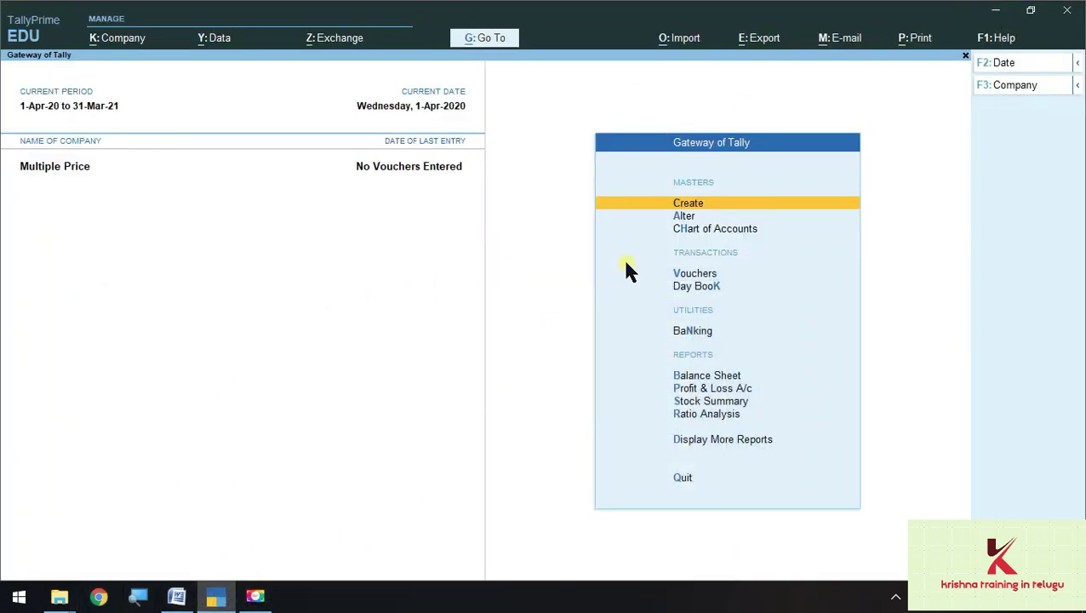
Open voucher entry, and select the first transaction, business started with cash 50,00,000, in the Word document for reference.
{"action": "left_click", "coordinate": [688, 275]}
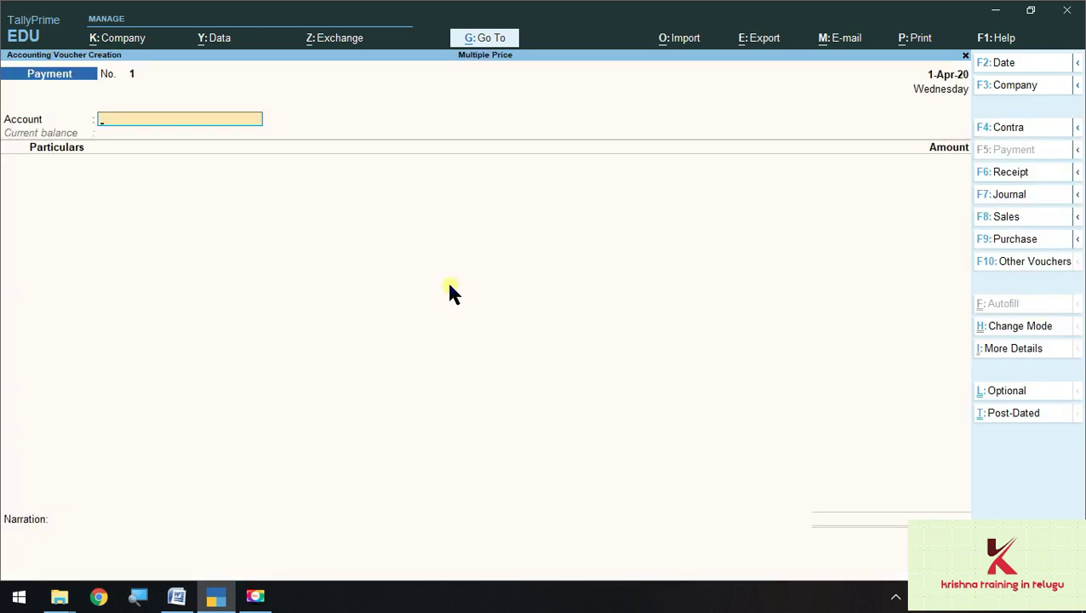
{"action": "key", "text": "alt+Tab"}
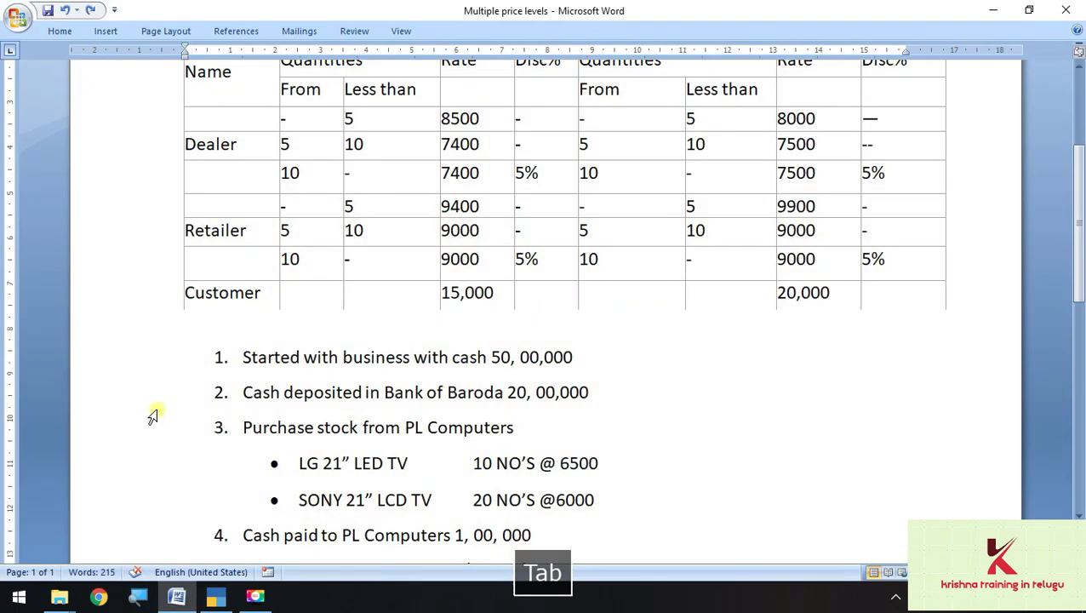
{"action": "left_click_drag", "start_coordinate": [588, 358], "coordinate": [279, 368]}
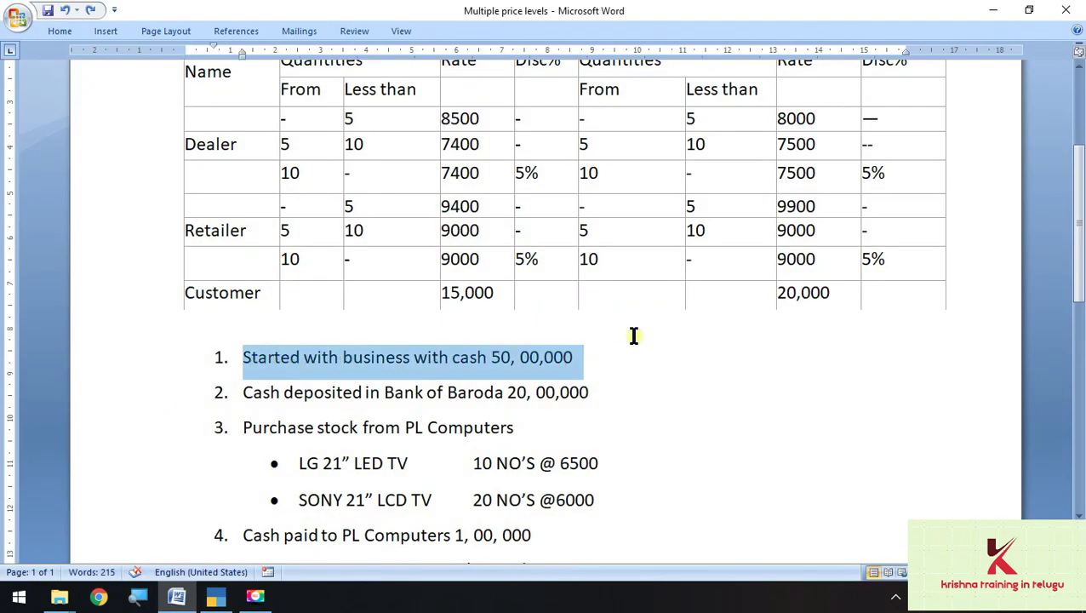
{"action": "left_click", "coordinate": [988, 12]}
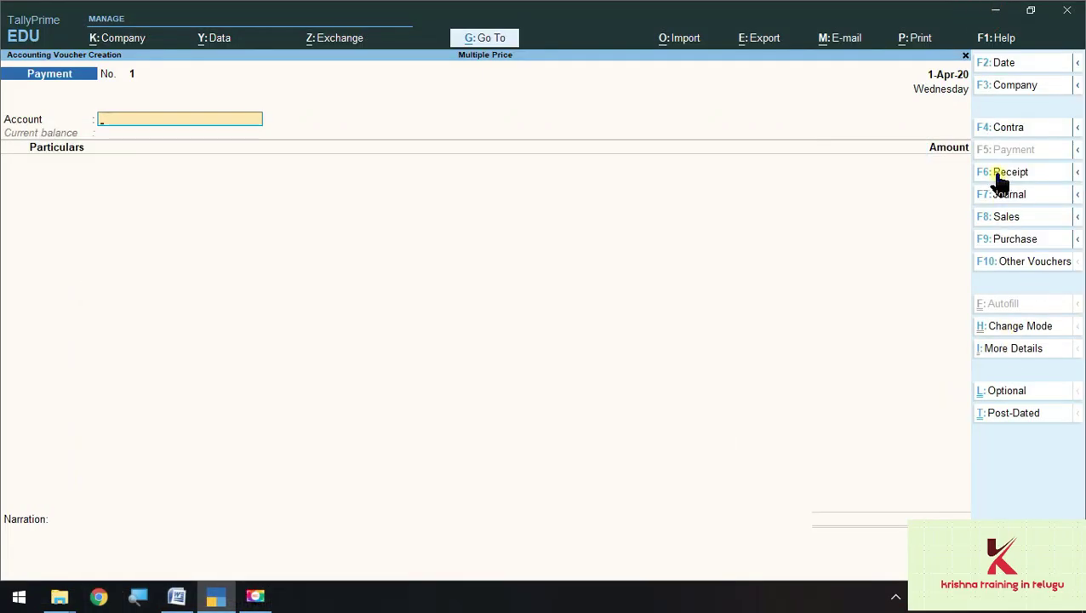
Start a Receipt voucher with Cash as the account and bring up the ledger choices for its particulars.
{"action": "left_click", "coordinate": [1000, 173]}
{"action": "key", "text": "Return"}
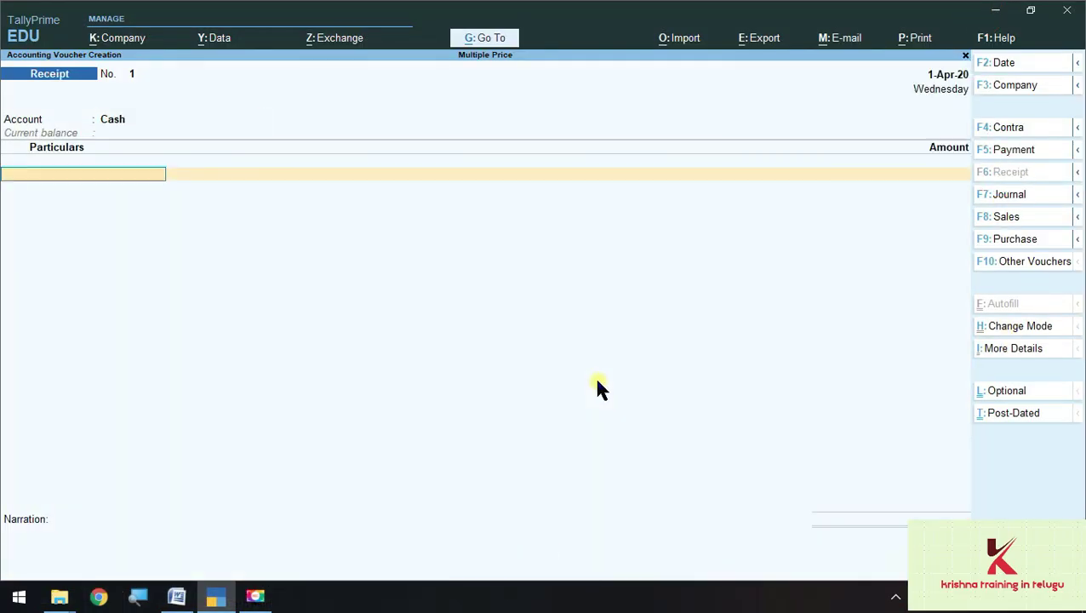
{"action": "key", "text": "space"}
{"action": "key", "text": "Up"}
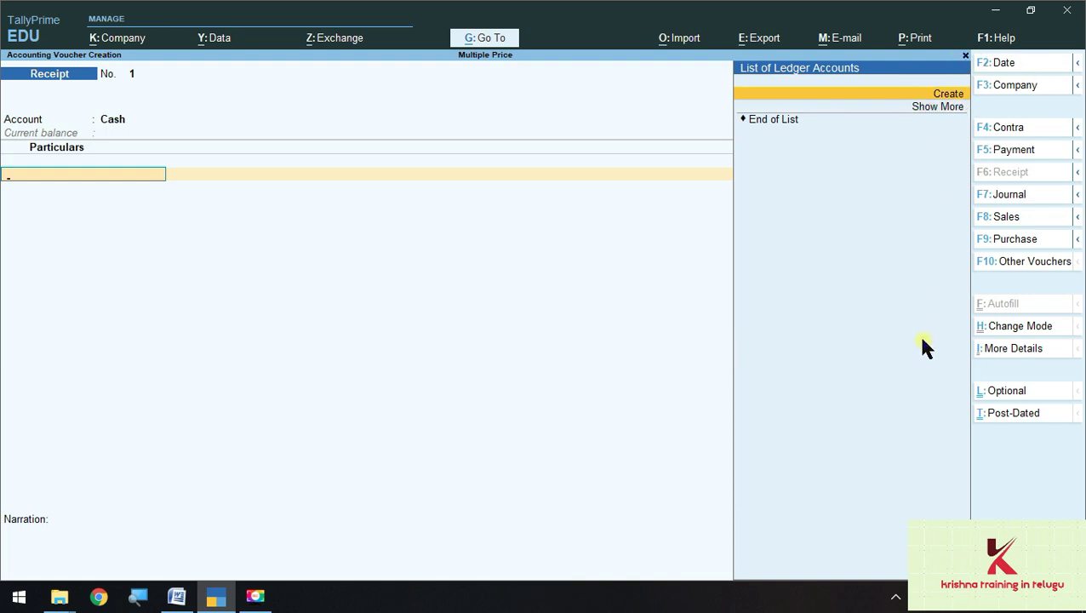
{"action": "key", "text": "alt+c"}
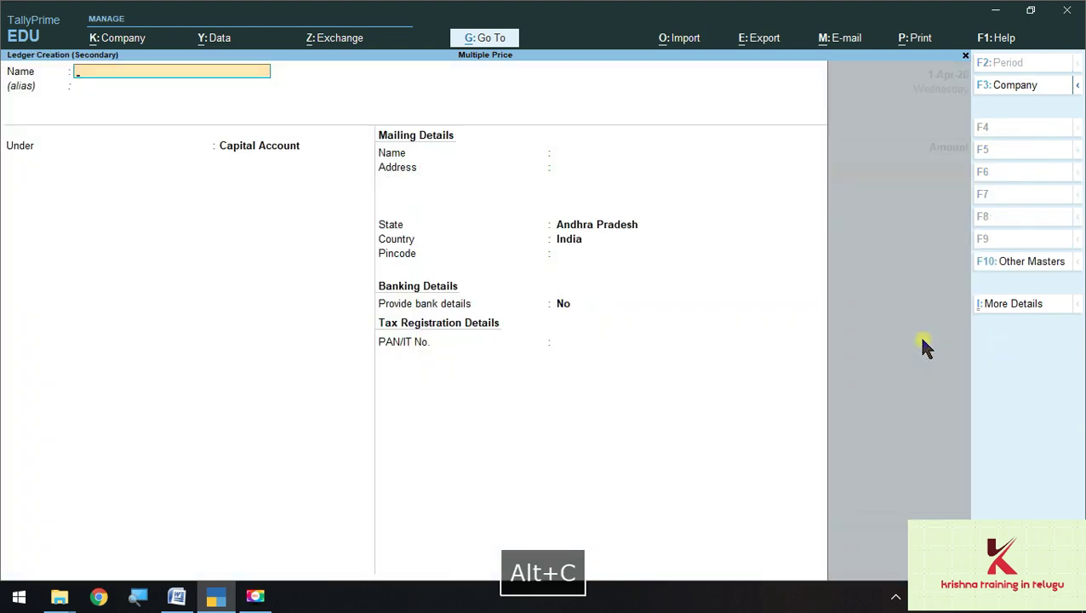
{"action": "key", "text": "Escape"}
{"action": "key", "text": "Escape"}
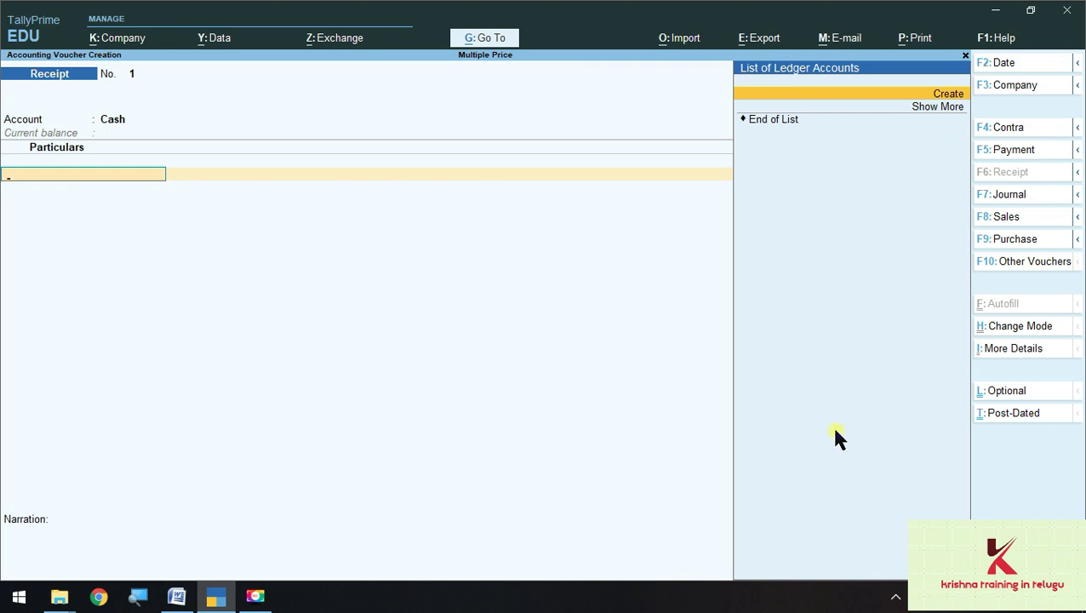
Create a Capital ledger under Capital Account with state Andhra Pradesh for the Receipt voucher's particulars, and save it.
{"action": "key", "text": "Up"}
{"action": "key", "text": "Return"}
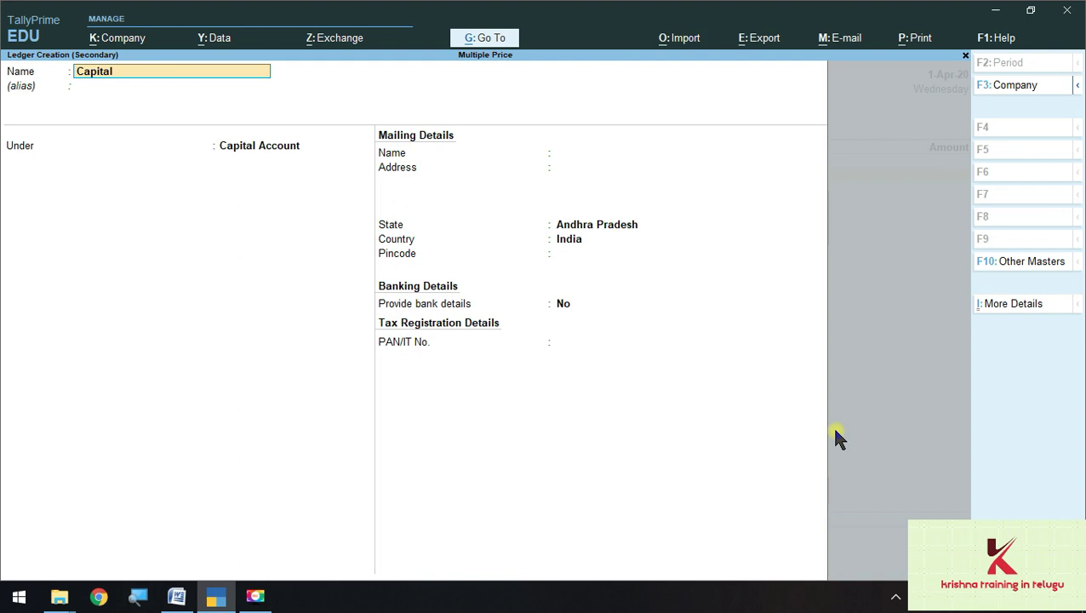
{"action": "key", "text": "Return"}
{"action": "key", "text": "Return"}
{"action": "key", "text": "Return"}
{"action": "key", "text": "Return"}
{"action": "key", "text": "Return"}
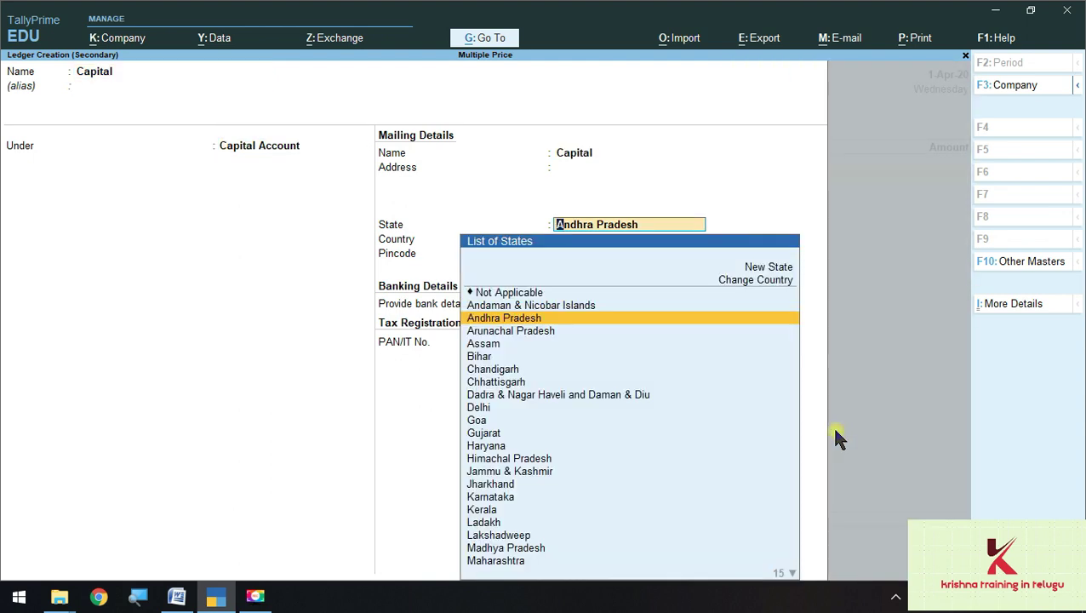
{"action": "key", "text": "Return"}
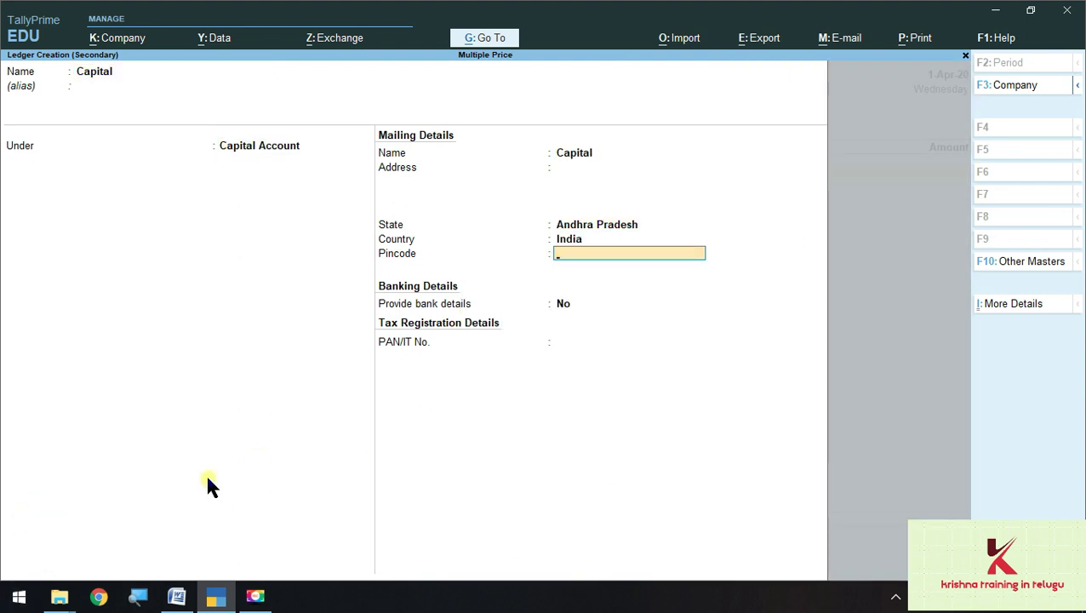
{"action": "key", "text": "ctrl"}
{"action": "key", "text": "ctrl+a"}
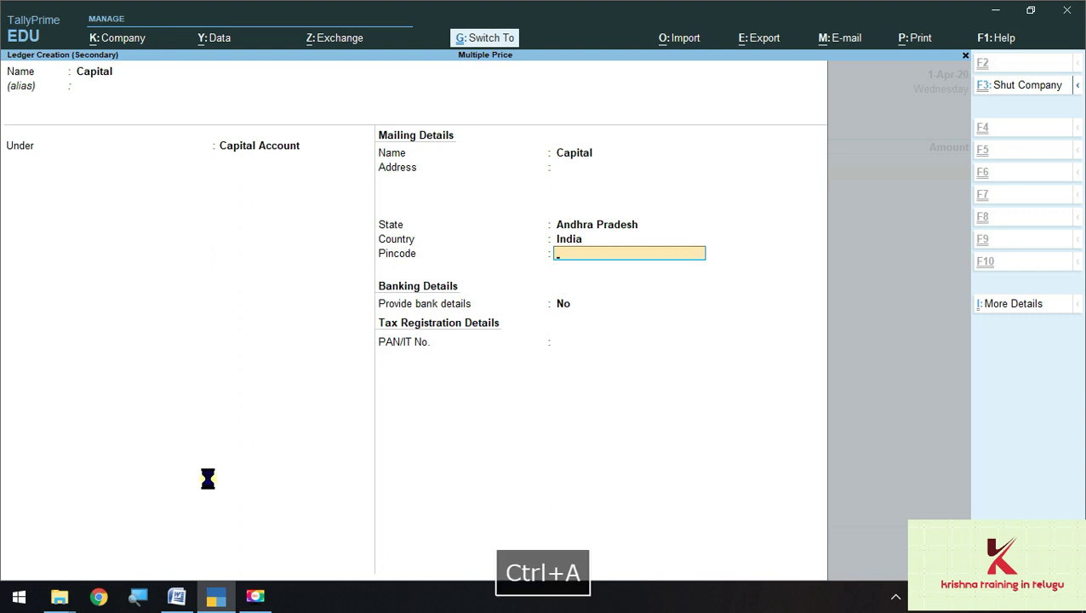
Check the first transaction in the Word document, enter 50,00,000 as the Capital amount in the Receipt voucher, and save the voucher.
{"action": "key", "text": "alt+Tab"}
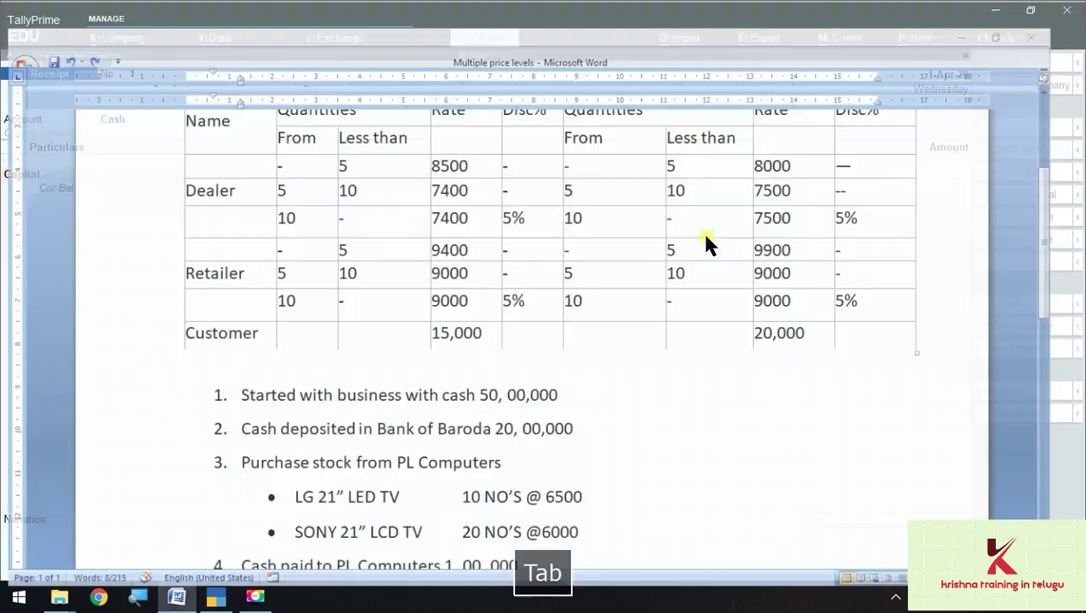
{"action": "left_click", "coordinate": [737, 363]}
{"action": "key", "text": "alt+Tab"}
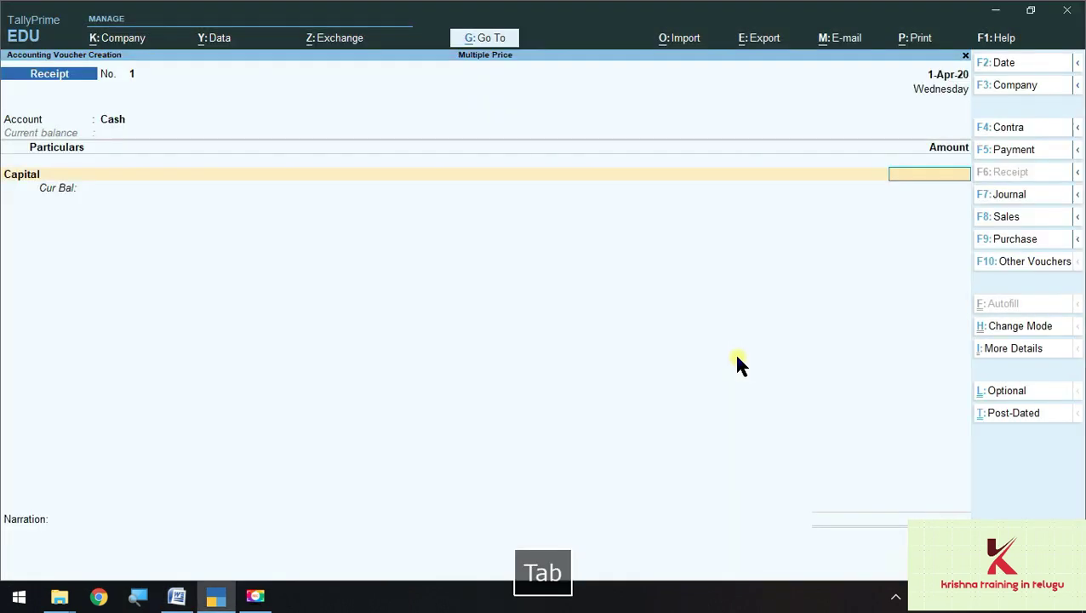
{"action": "type", "text": "50,"}
{"action": "type", "text": "00,000"}
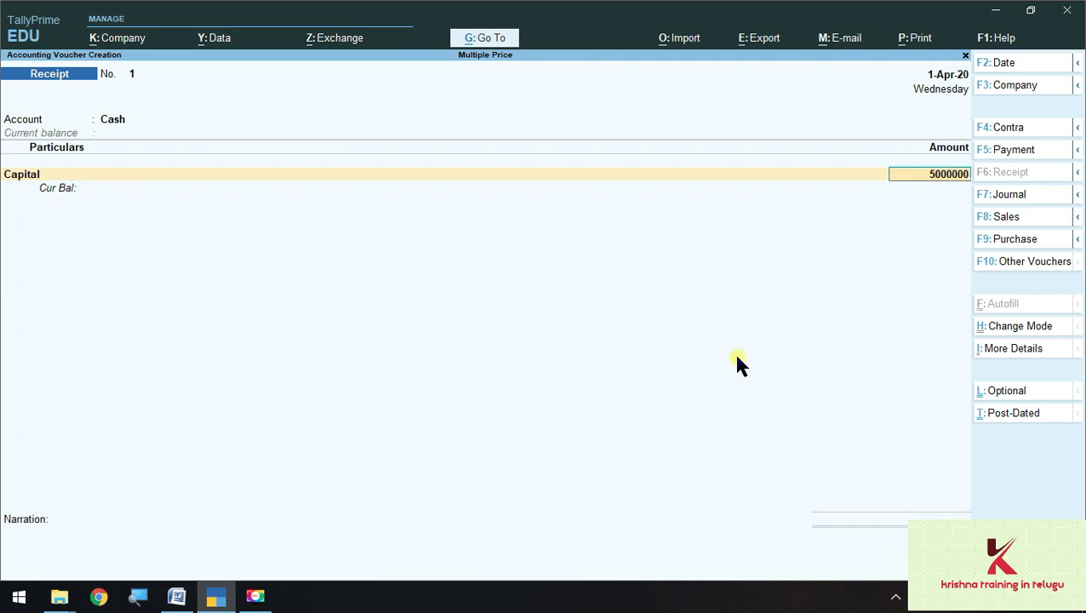
{"action": "key", "text": "Return"}
{"action": "key", "text": "Return"}
{"action": "key", "text": "Return"}
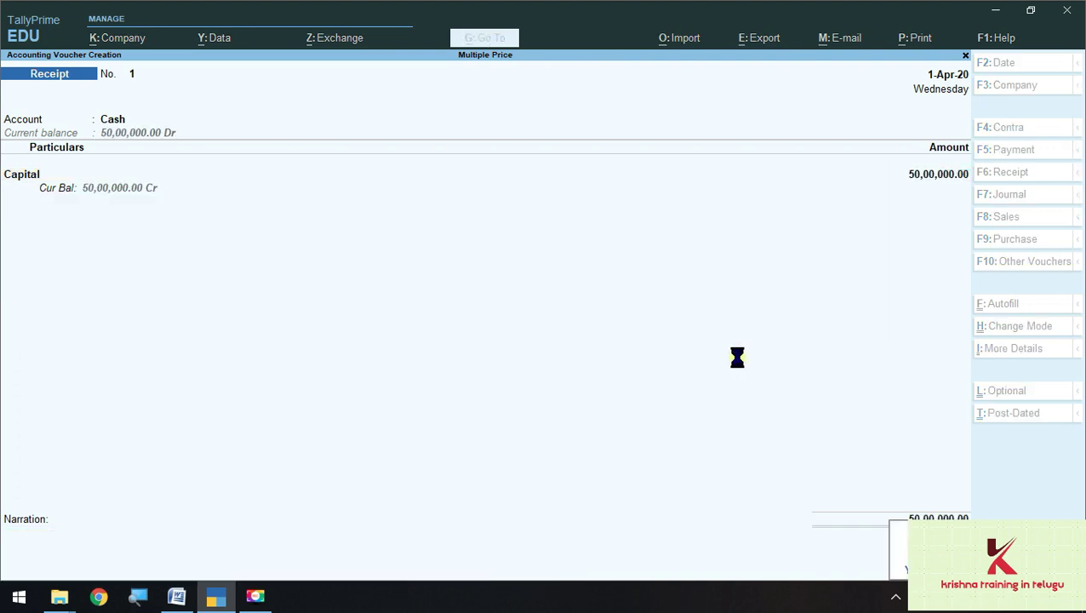
Select the Bank of Baroda cash deposit transaction in the Word document for reference, and start a Contra voucher in TallyPrime.
{"action": "key", "text": "alt+Tab"}
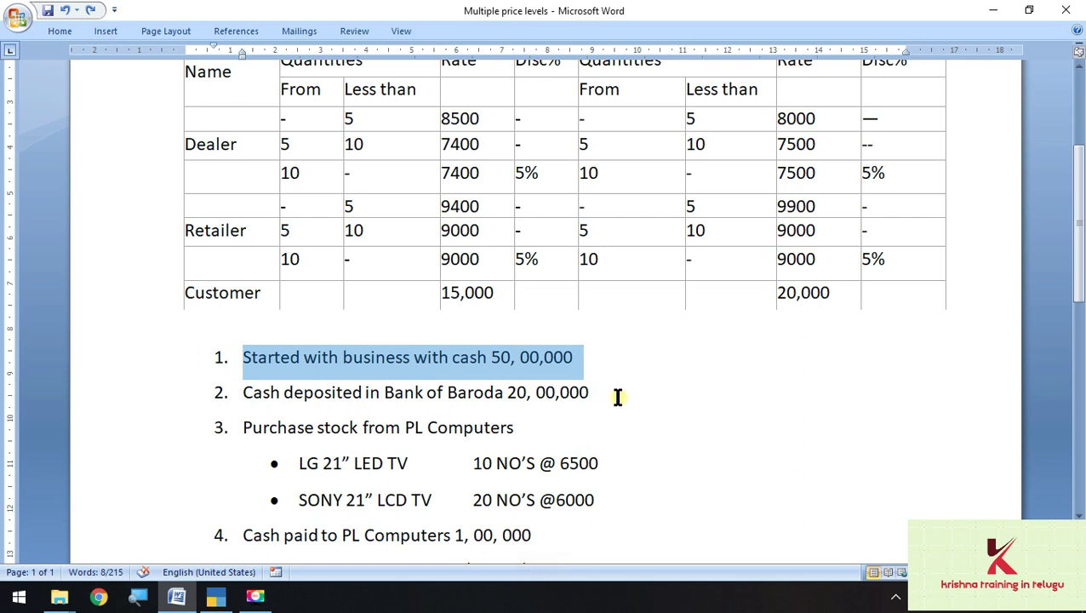
{"action": "left_click_drag", "start_coordinate": [618, 395], "coordinate": [255, 397]}
{"action": "key", "text": "alt+Tab"}
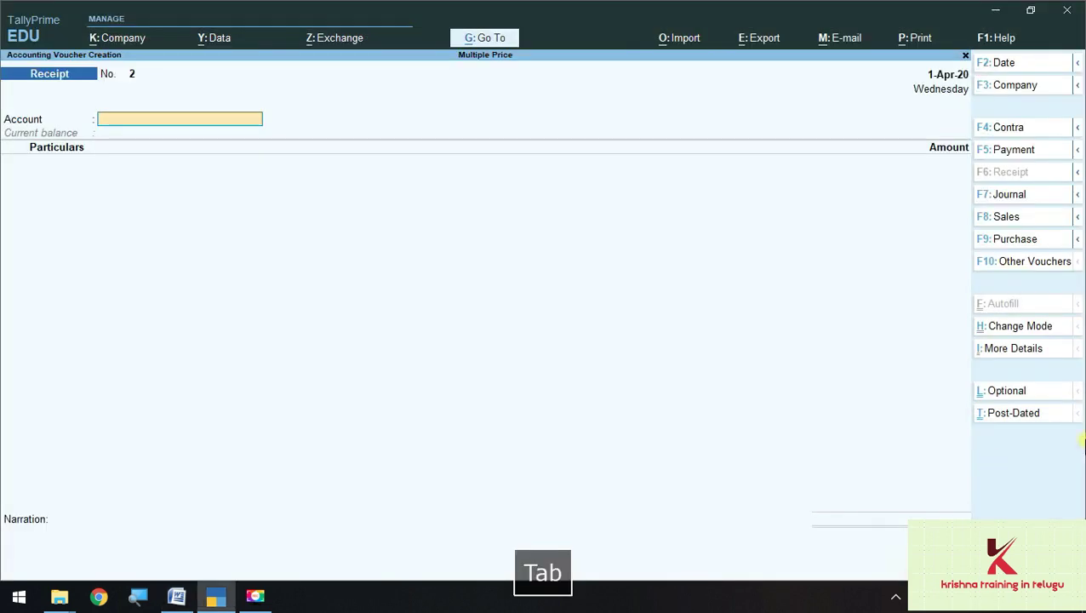
{"action": "left_click", "coordinate": [1009, 128]}
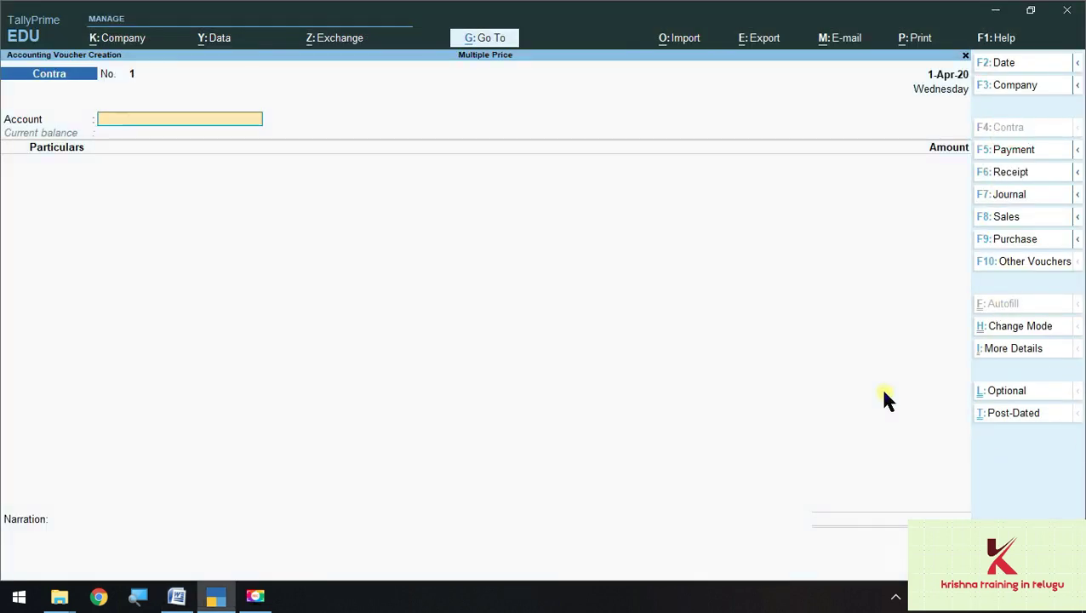
Create a Bank of Baroda ledger under Bank Accounts as the Contra voucher's account, keeping the default bank details, and save it.
{"action": "key", "text": "space"}
{"action": "key", "text": "Up"}
{"action": "key", "text": "Return"}
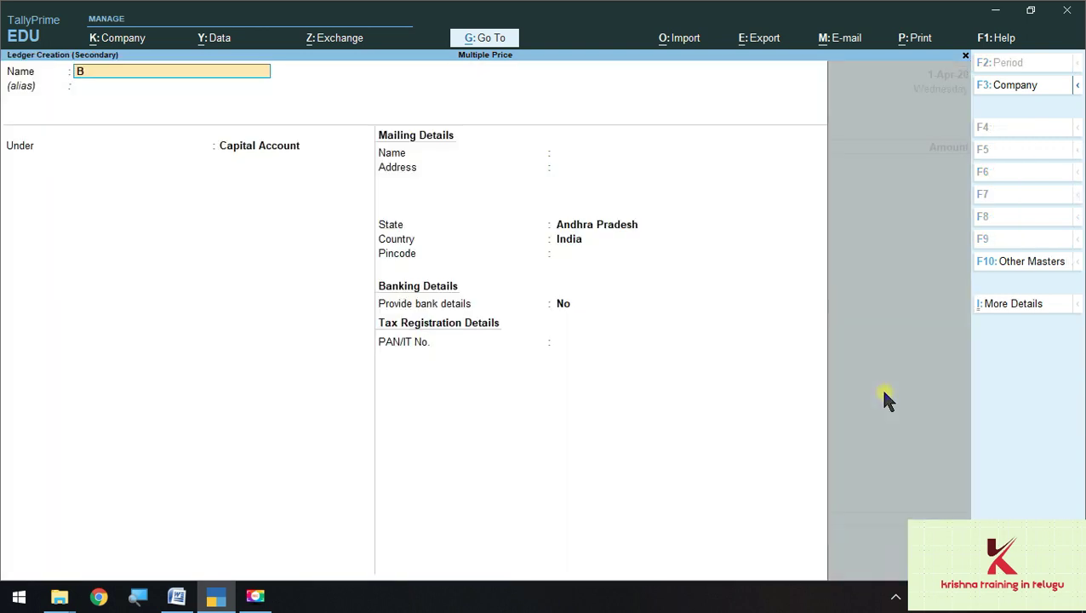
{"action": "type", "text": "Bank of"}
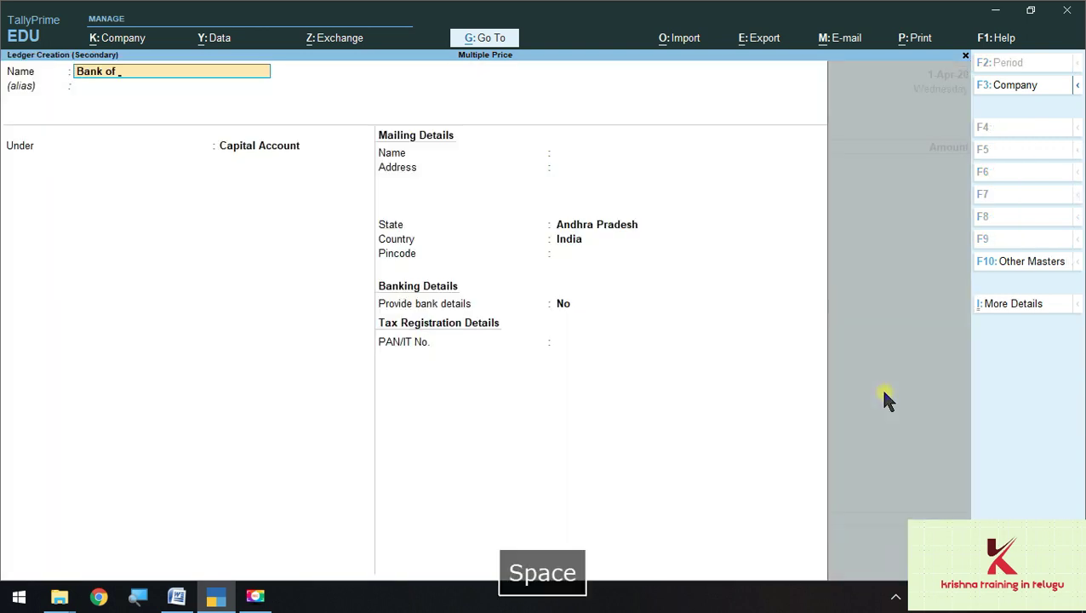
{"action": "type", "text": " baroda"}
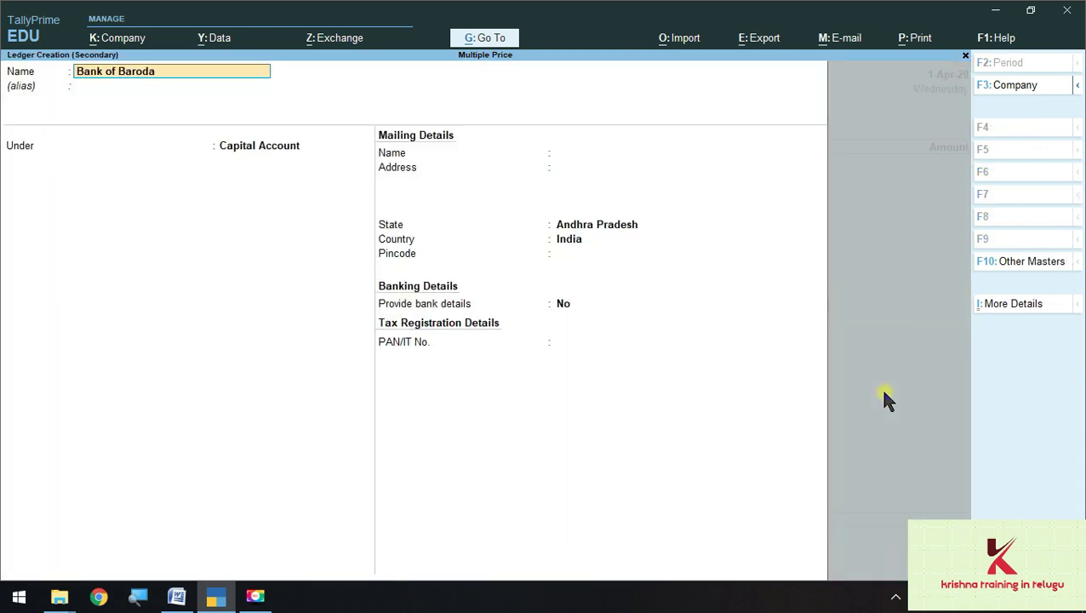
{"action": "key", "text": "Return"}
{"action": "key", "text": "Return"}
{"action": "key", "text": "BackSpace"}
{"action": "type", "text": "B"}
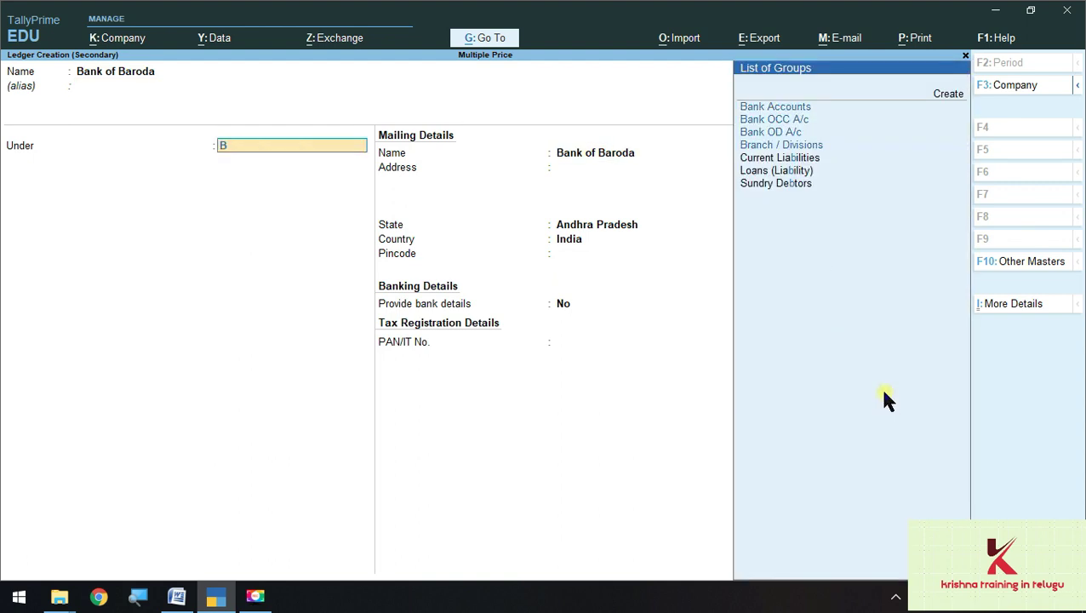
{"action": "key", "text": "Down"}
{"action": "key", "text": "Return"}
{"action": "key", "text": "Return"}
{"action": "key", "text": "Return"}
{"action": "key", "text": "Return"}
{"action": "key", "text": "Return"}
{"action": "key", "text": "Return"}
{"action": "key", "text": "ctrl+a"}
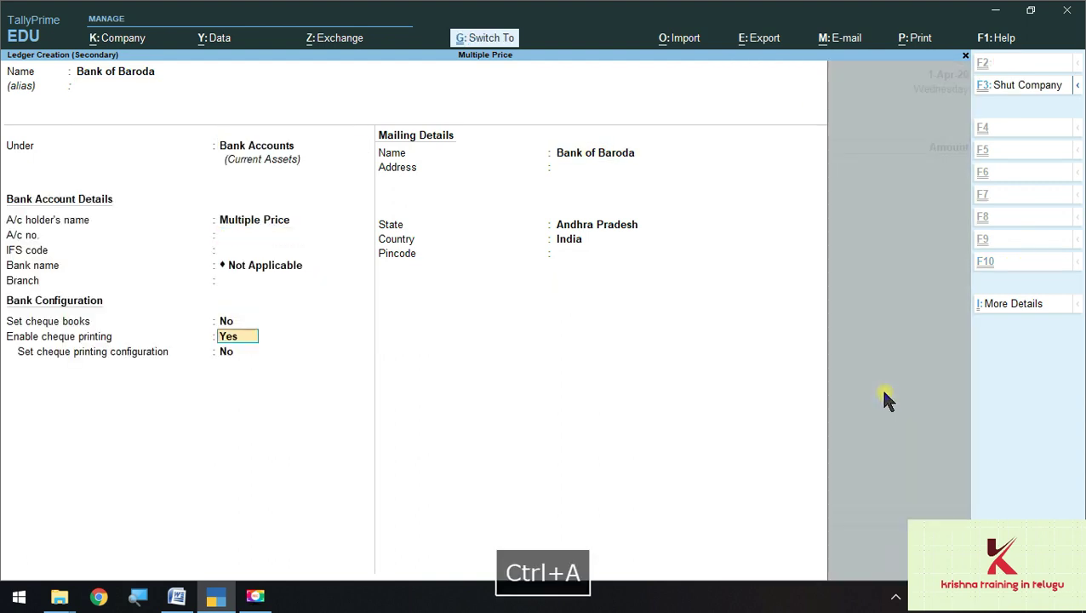
Choose Cash as the Contra voucher's particulars and enter 20,00,000 as the amount, checking it against the Word document.
{"action": "key", "text": "Down"}
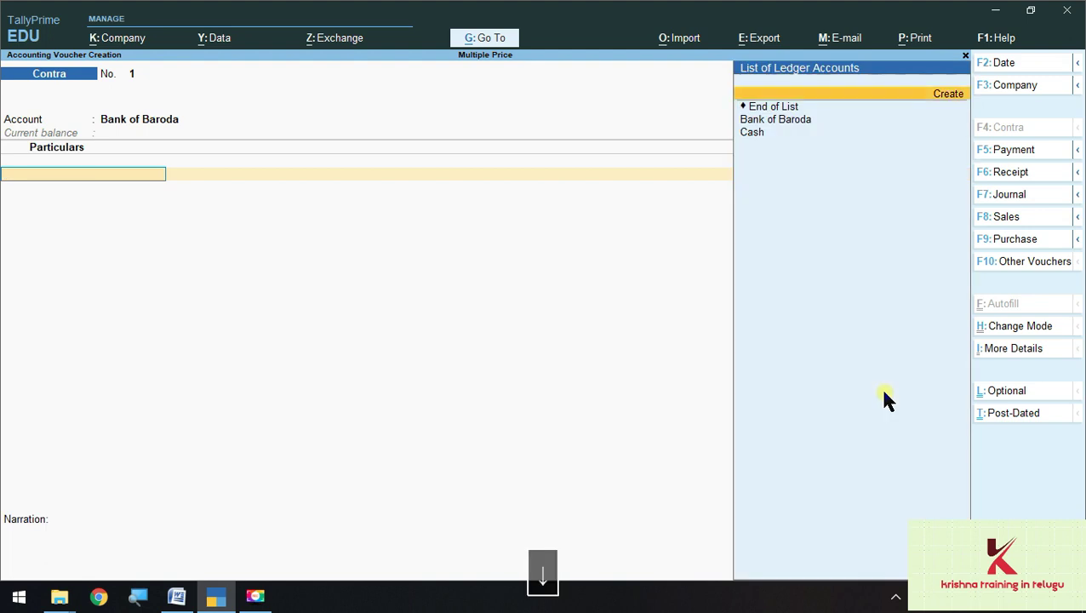
{"action": "key", "text": "Down"}
{"action": "key", "text": "Down"}
{"action": "key", "text": "Return"}
{"action": "key", "text": "alt+Tab"}
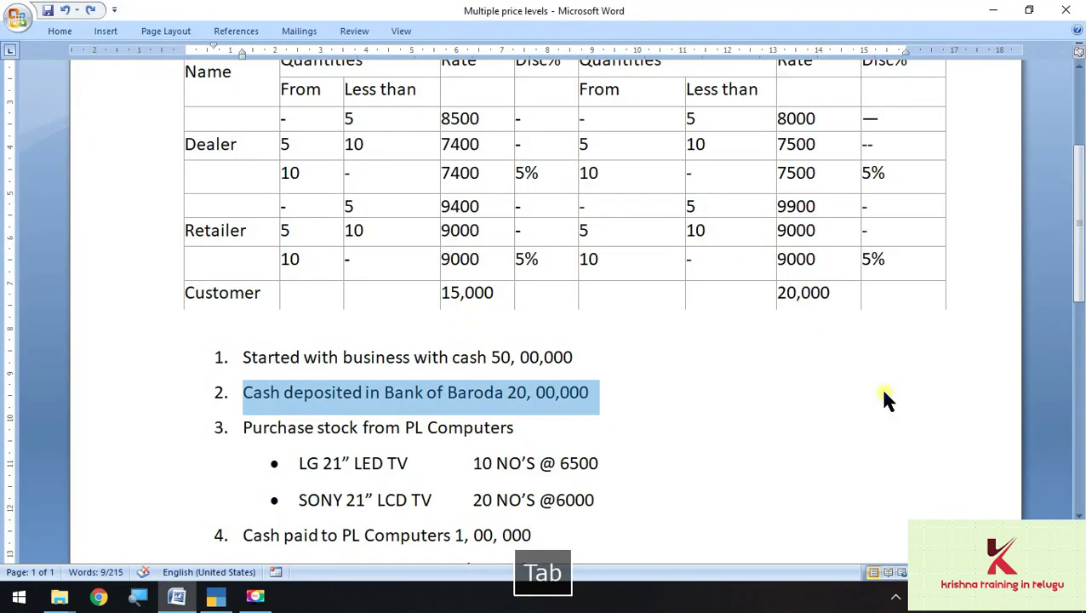
{"action": "key", "text": "alt+Tab"}
{"action": "type", "text": "20,00"}
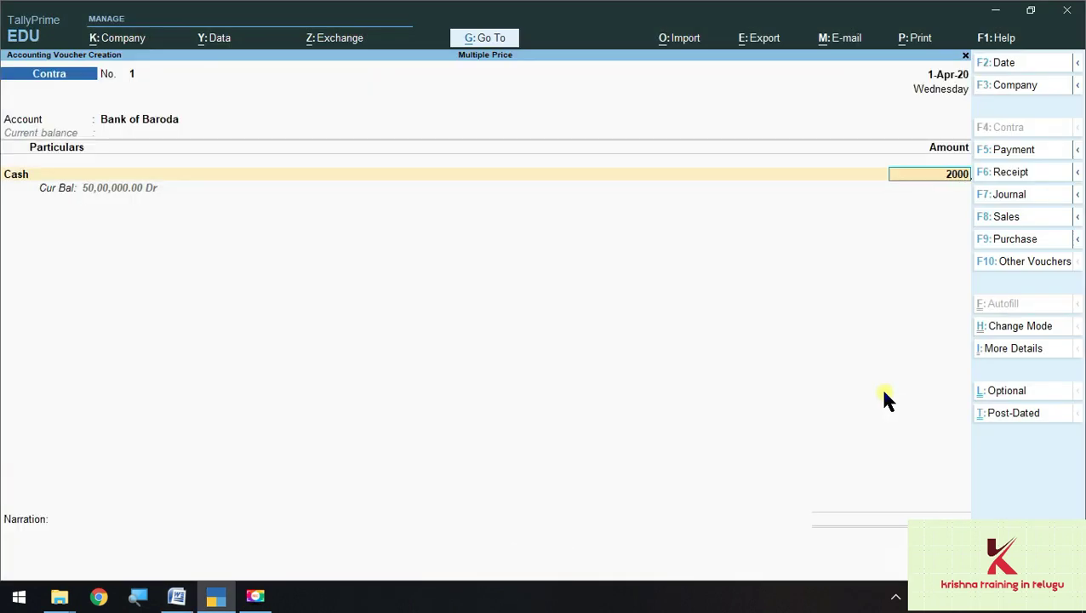
{"action": "type", "text": ",000"}
{"action": "key", "text": "Return"}
{"action": "key", "text": "Return"}
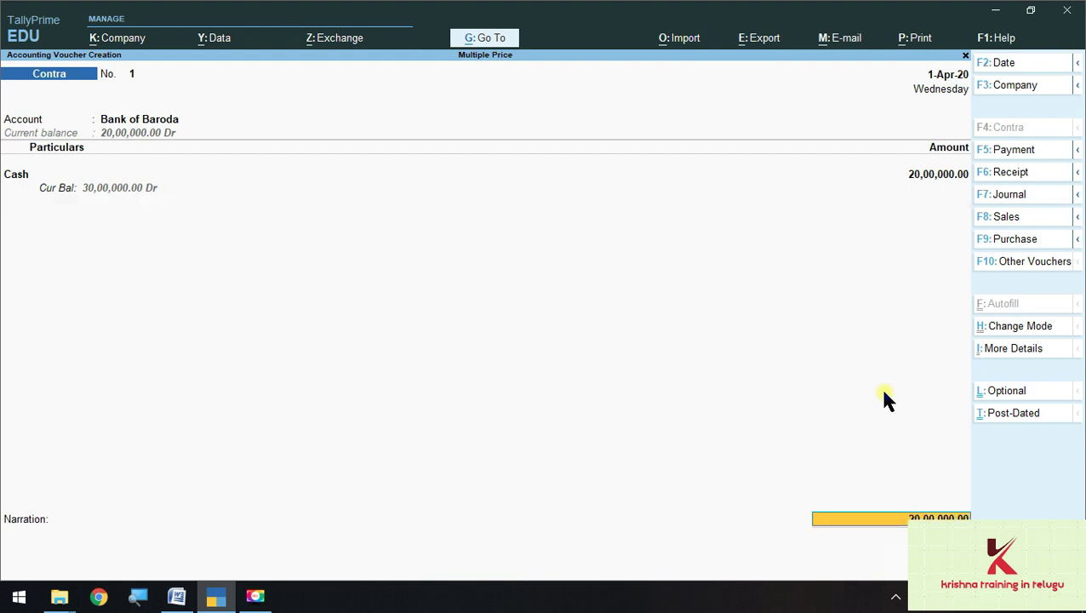
Accept the Cash bank allocation with blank denominations and instrument details, and save the Contra voucher.
{"action": "key", "text": "Return"}
{"action": "key", "text": "Return"}
{"action": "key", "text": "Return"}
{"action": "key", "text": "Return"}
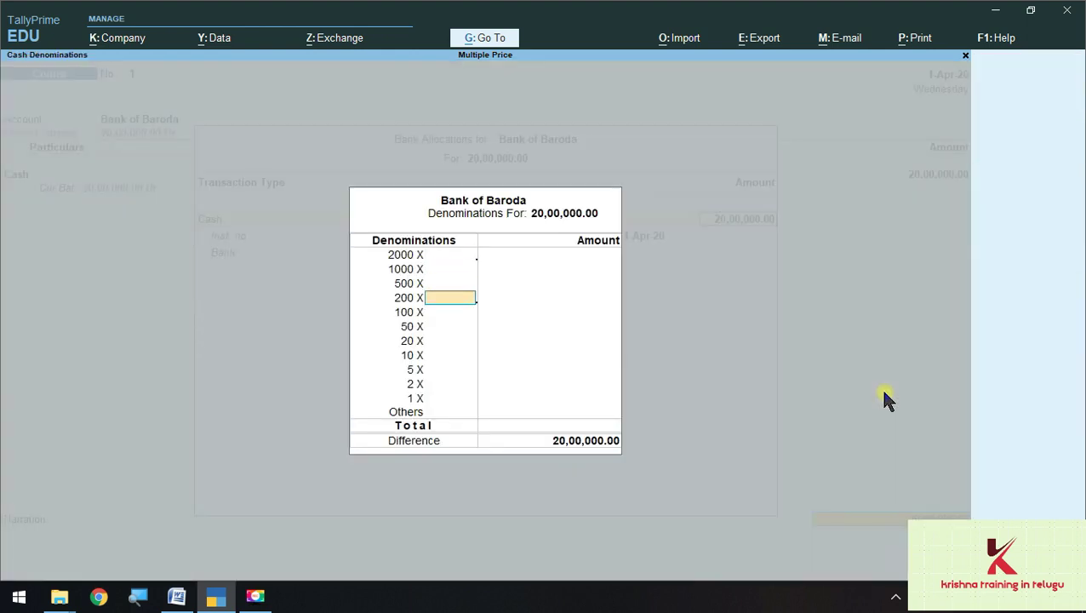
{"action": "key", "text": "Return"}
{"action": "key", "text": "Return"}
{"action": "key", "text": "Return"}
{"action": "key", "text": "Return"}
{"action": "key", "text": "Return"}
{"action": "key", "text": "Return"}
{"action": "key", "text": "Return"}
{"action": "key", "text": "Return"}
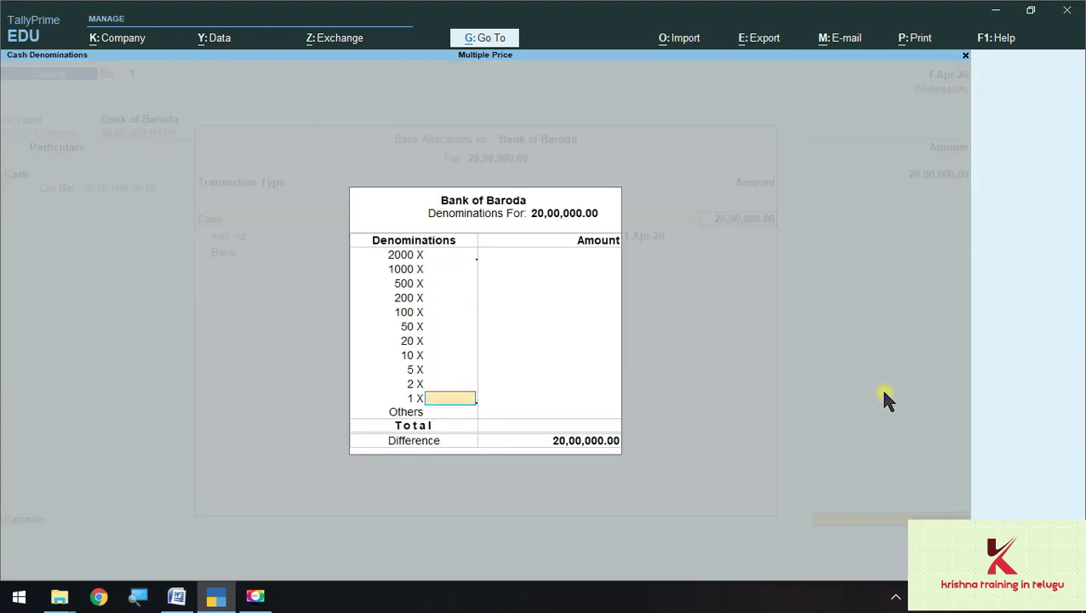
{"action": "key", "text": "Return"}
{"action": "key", "text": "Return"}
{"action": "key", "text": "Return"}
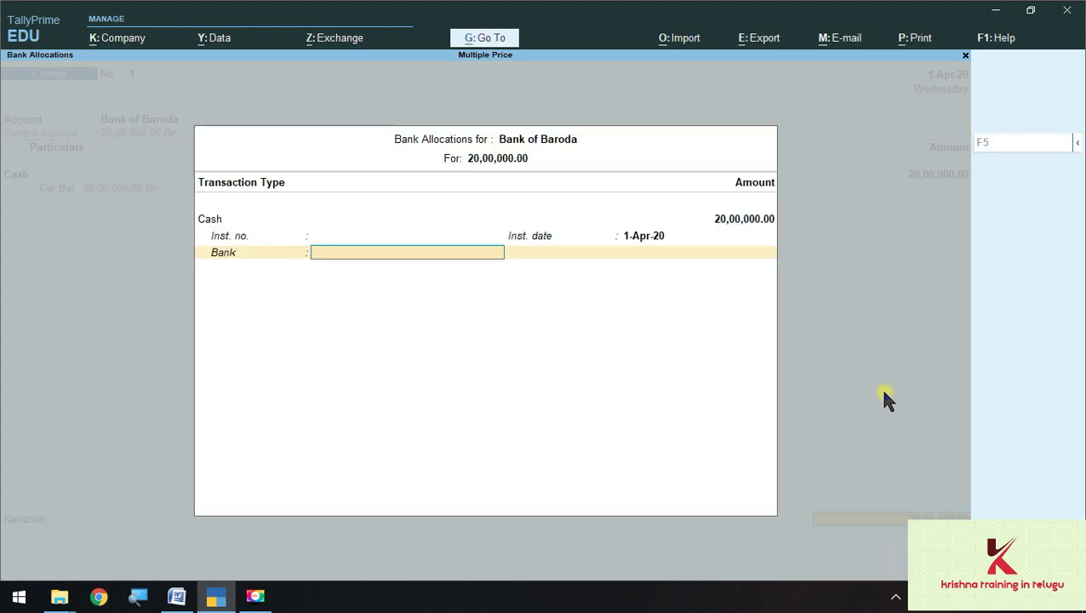
{"action": "key", "text": "Return"}
{"action": "key", "text": "Return"}
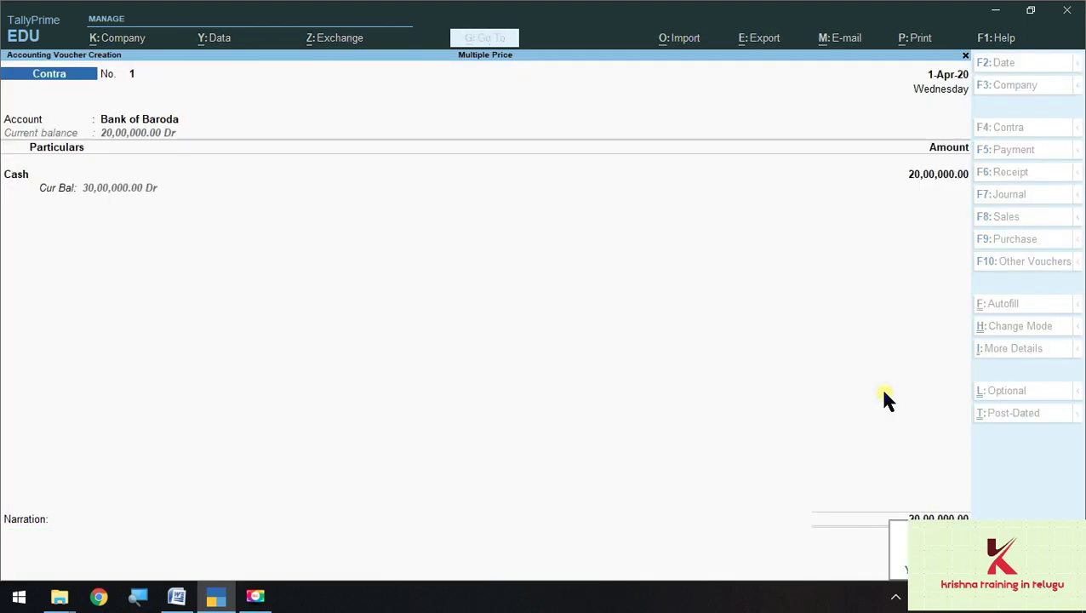
{"action": "key", "text": "Return"}
In the Word document, examine the stock purchase from PL Computers and the multiple price levels table.
{"action": "key", "text": "alt+Tab"}
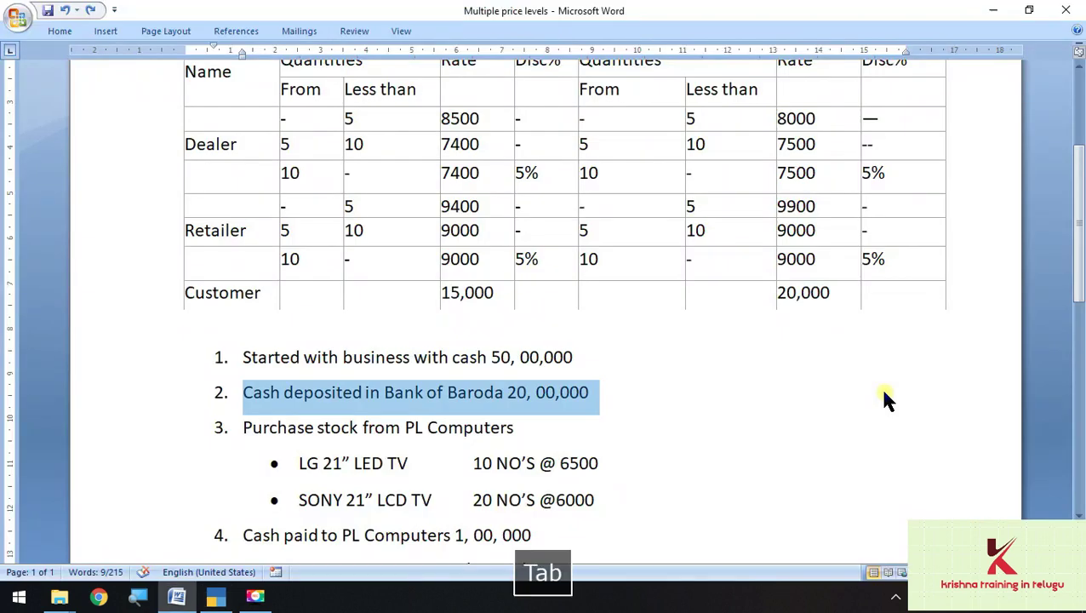
{"action": "left_click_drag", "start_coordinate": [244, 370], "coordinate": [601, 434]}
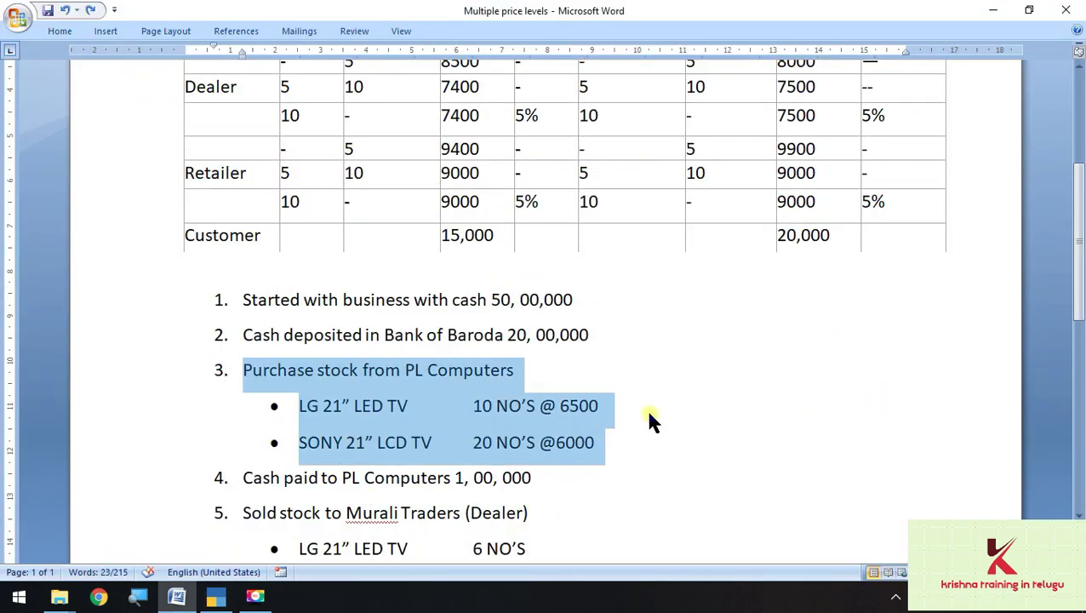
{"action": "left_click", "coordinate": [570, 415]}
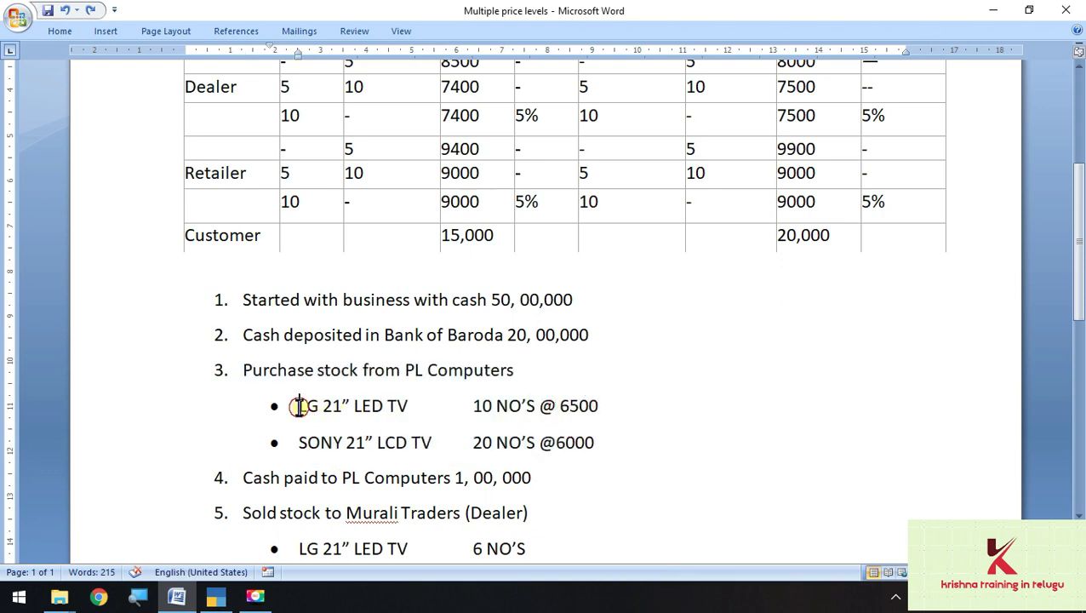
{"action": "left_click_drag", "start_coordinate": [298, 407], "coordinate": [600, 400]}
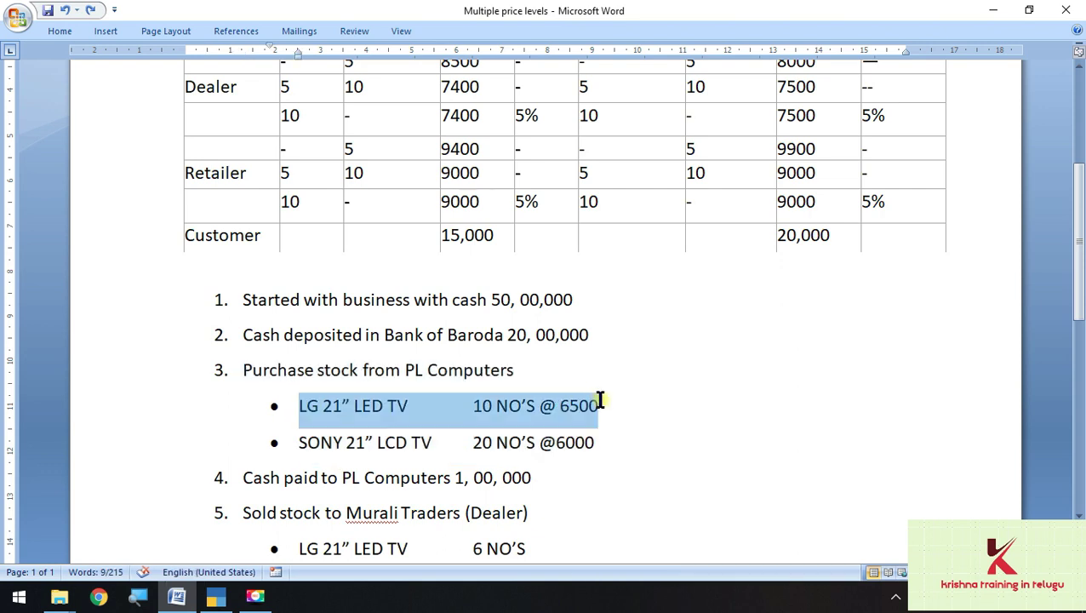
{"action": "left_click", "coordinate": [635, 443]}
{"action": "scroll", "coordinate": [604, 523], "scroll_direction": "up", "scroll_amount": 3}
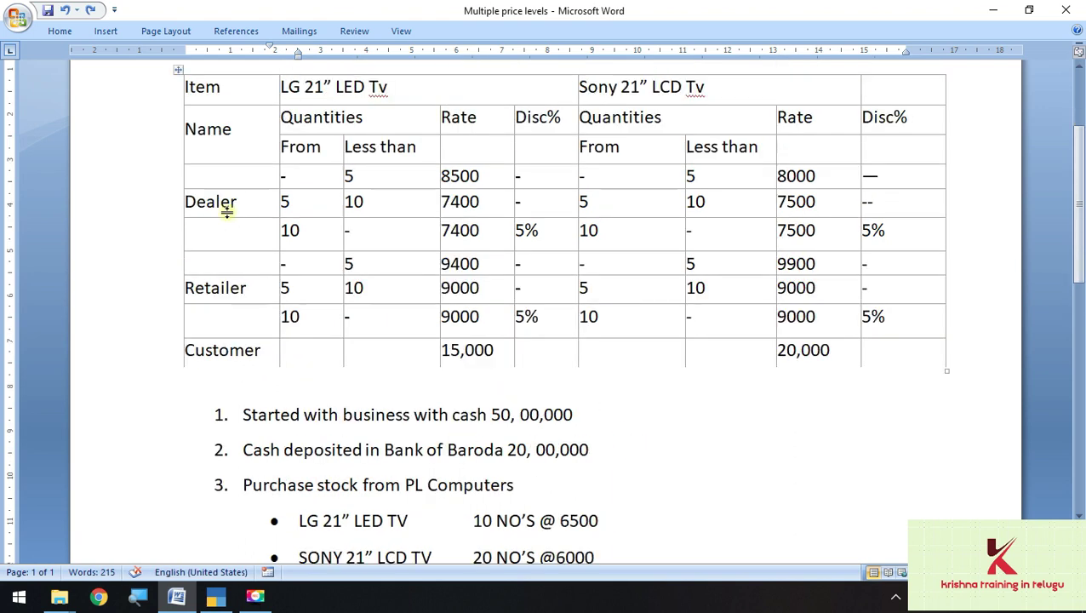
{"action": "scroll", "coordinate": [227, 213], "scroll_direction": "up", "scroll_amount": 1}
{"action": "left_click", "coordinate": [178, 127]}
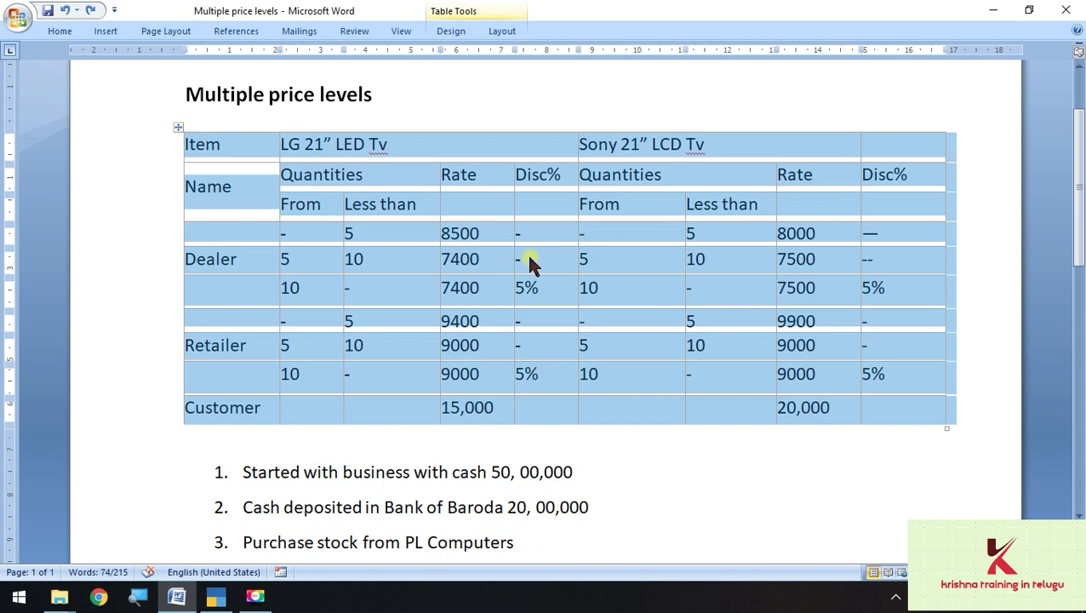
Highlight the PL Computers purchase lines in the Word document, compare them with the price levels table, and return to TallyPrime.
{"action": "scroll", "coordinate": [528, 259], "scroll_direction": "down", "scroll_amount": 3}
{"action": "left_click_drag", "start_coordinate": [243, 370], "coordinate": [602, 449]}
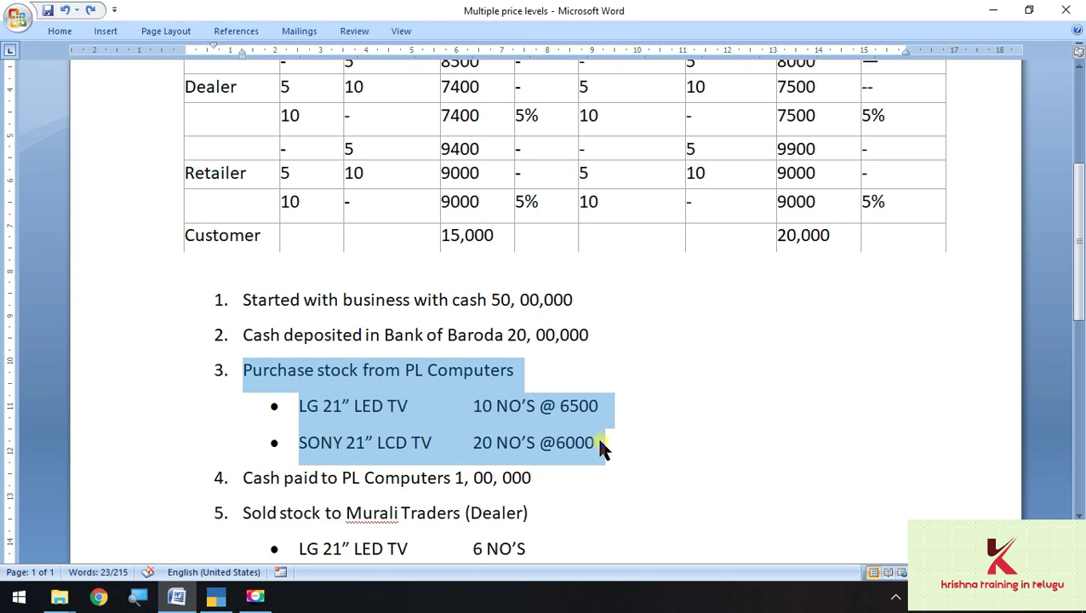
{"action": "left_click_drag", "start_coordinate": [602, 448], "coordinate": [598, 444]}
{"action": "scroll", "coordinate": [383, 374], "scroll_direction": "down", "scroll_amount": 2}
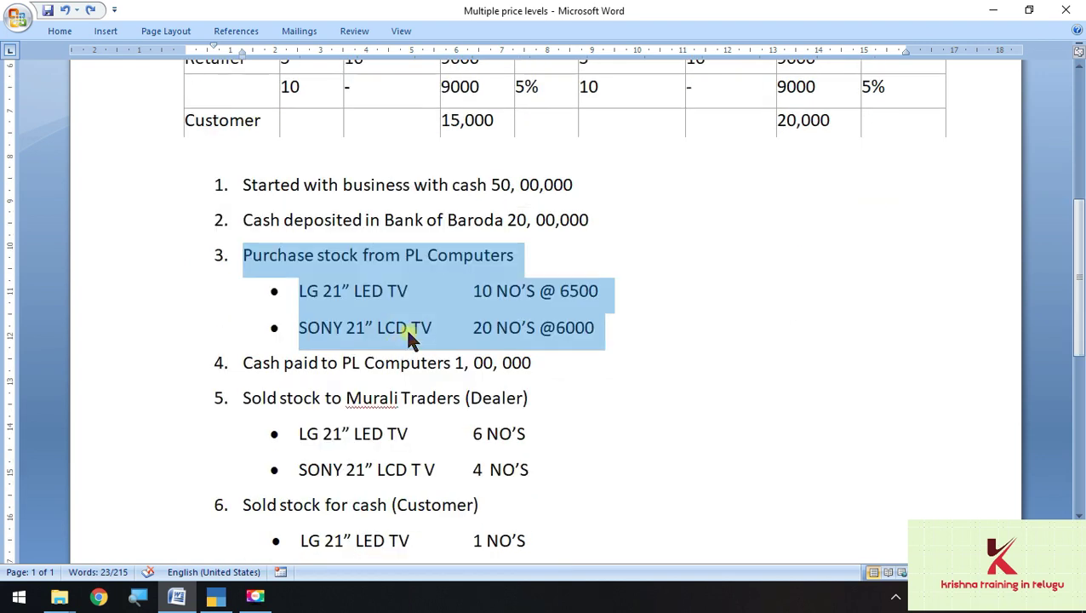
{"action": "left_click", "coordinate": [409, 329]}
{"action": "left_click_drag", "start_coordinate": [606, 327], "coordinate": [266, 260]}
{"action": "scroll", "coordinate": [265, 255], "scroll_direction": "up", "scroll_amount": 6}
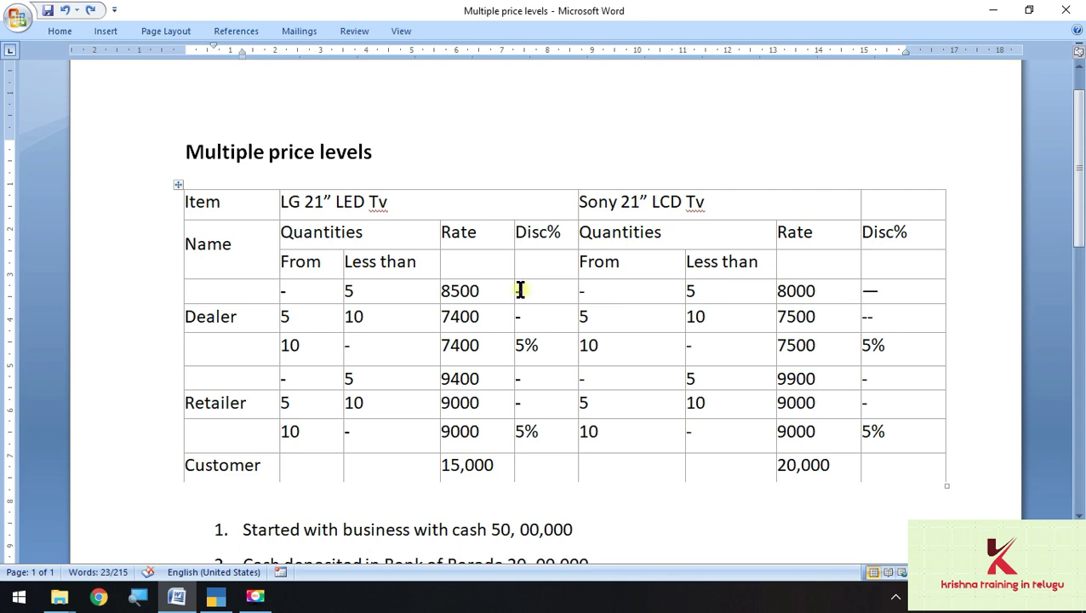
{"action": "scroll", "coordinate": [524, 290], "scroll_direction": "down", "scroll_amount": 6}
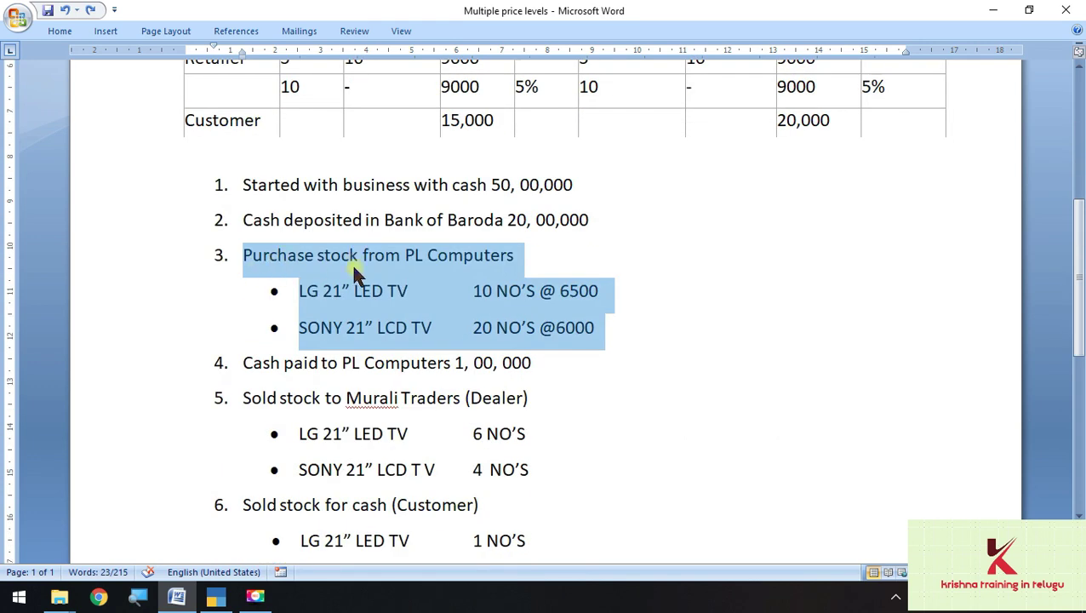
{"action": "left_click", "coordinate": [991, 15]}
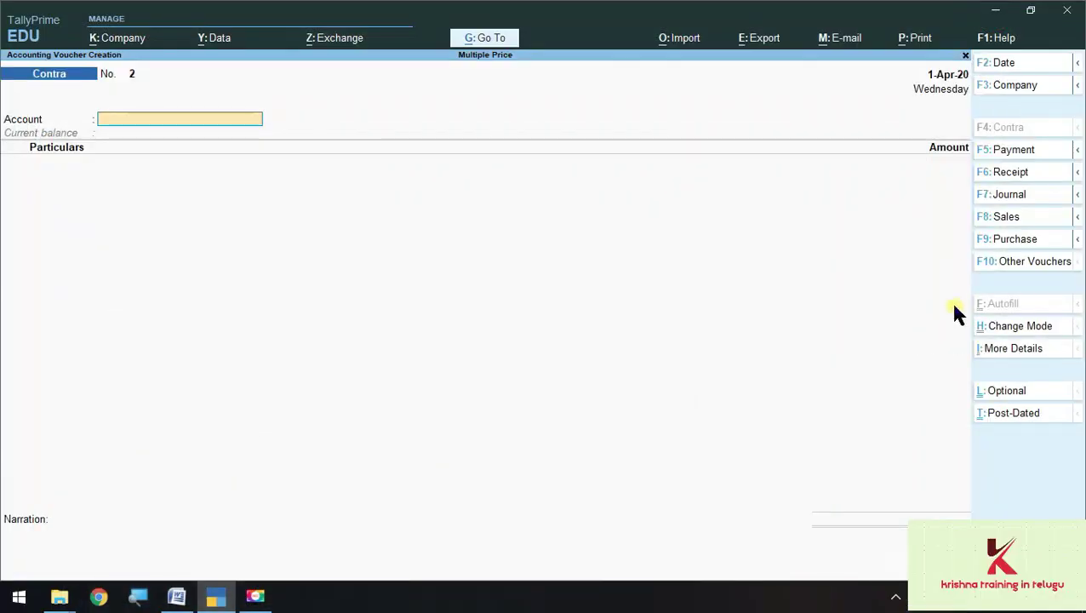
Start a Purchase voucher with the supplier invoice number and date left blank.
{"action": "left_click", "coordinate": [983, 241]}
{"action": "key", "text": "Return"}
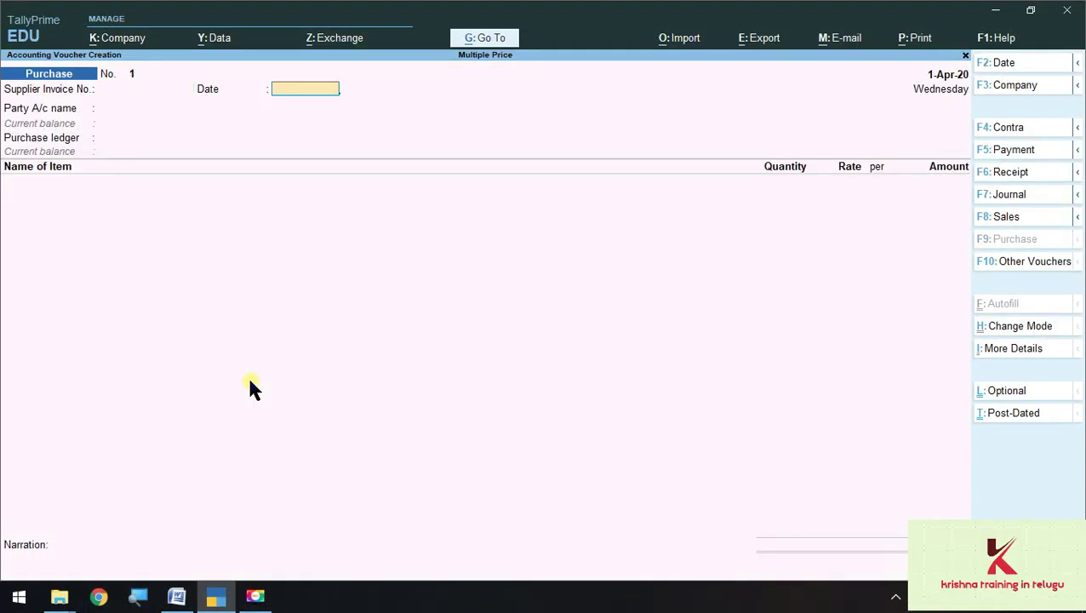
{"action": "key", "text": "Return"}
Create a party ledger named Pl Comp under Sundry Creditors, checking the supplier's name in the Word document.
{"action": "key", "text": "Up"}
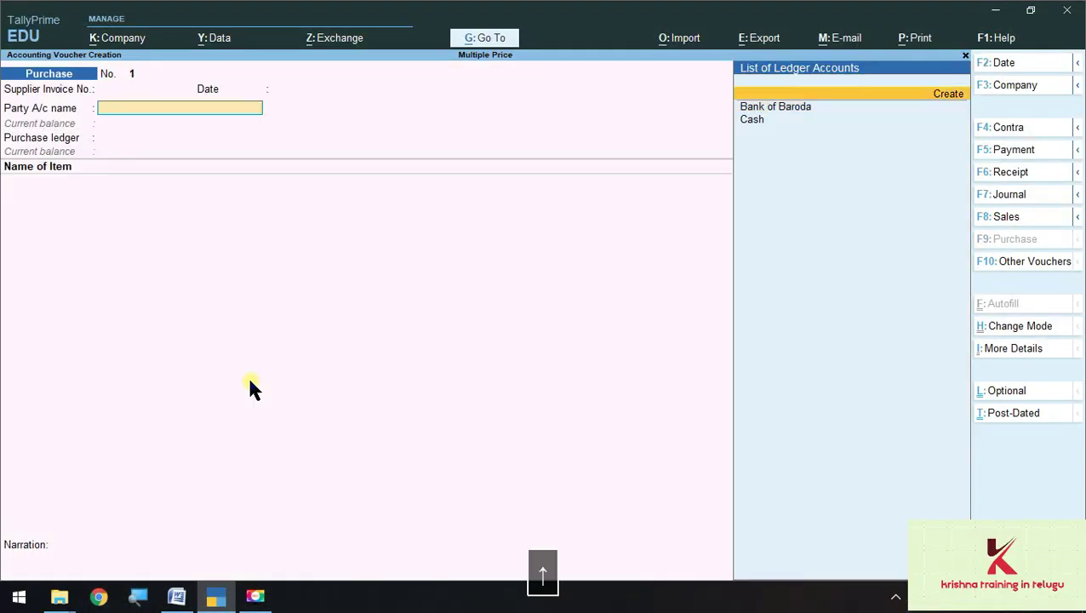
{"action": "key", "text": "alt+Tab"}
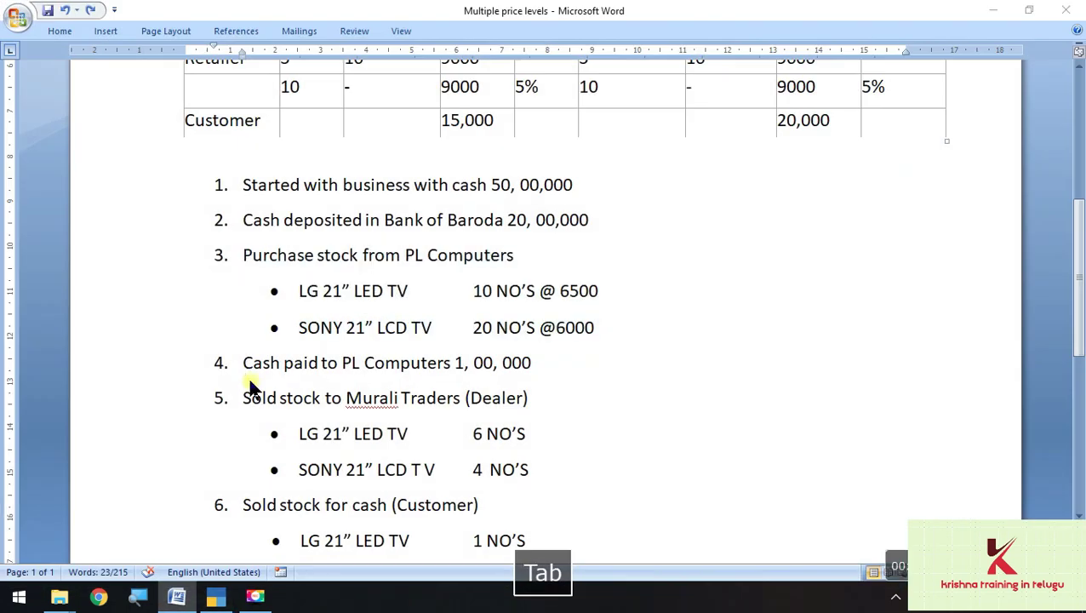
{"action": "key", "text": "alt+Tab"}
{"action": "key", "text": "Return"}
{"action": "type", "text": "Pl Comp"}
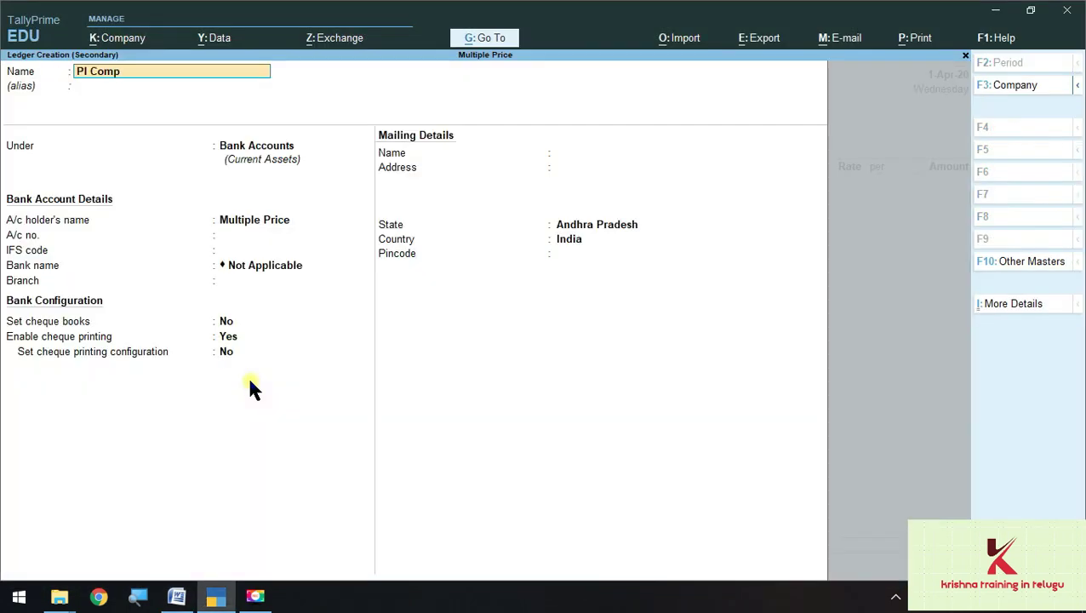
{"action": "key", "text": "Return"}
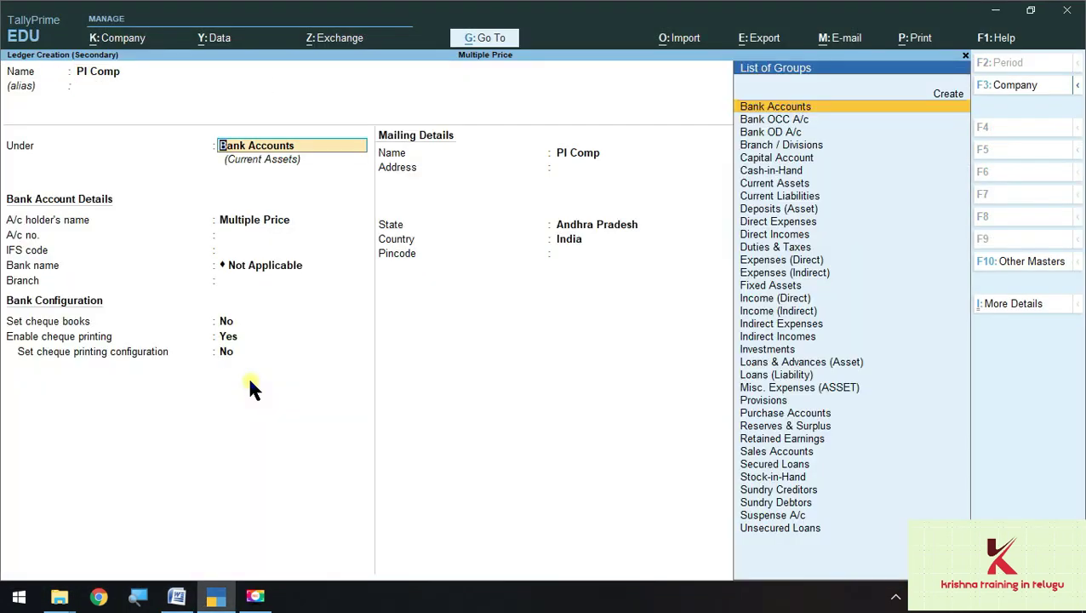
{"action": "type", "text": "s"}
{"action": "key", "text": "Down"}
{"action": "key", "text": "Down"}
{"action": "key", "text": "Down"}
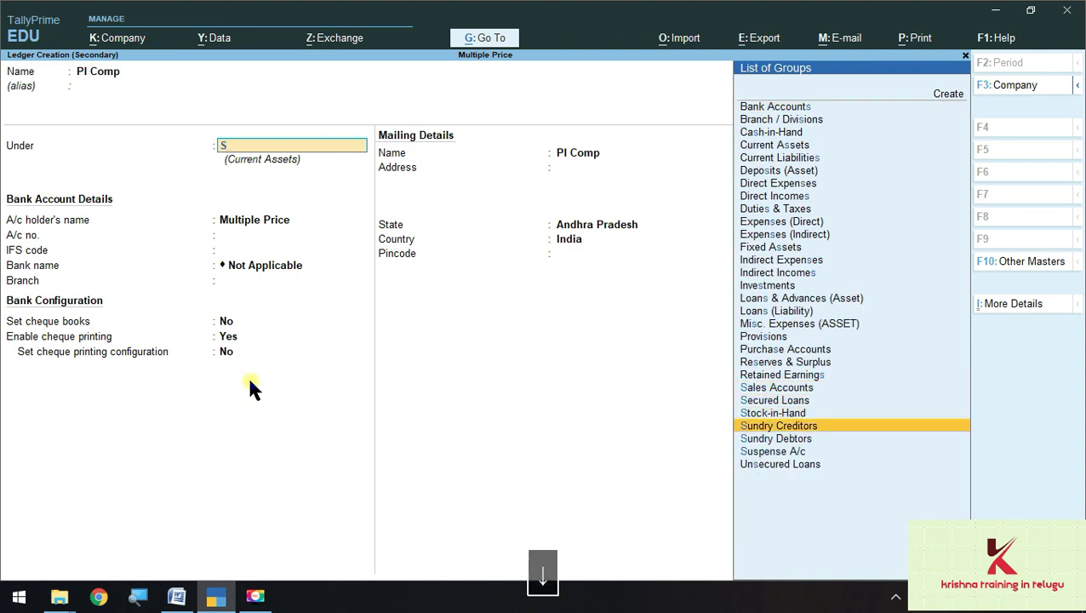
{"action": "key", "text": "Return"}
Save the Pl Comp ledger with Andhra Pradesh as its state and accept the voucher's party details.
{"action": "key", "text": "Return"}
{"action": "key", "text": "Return"}
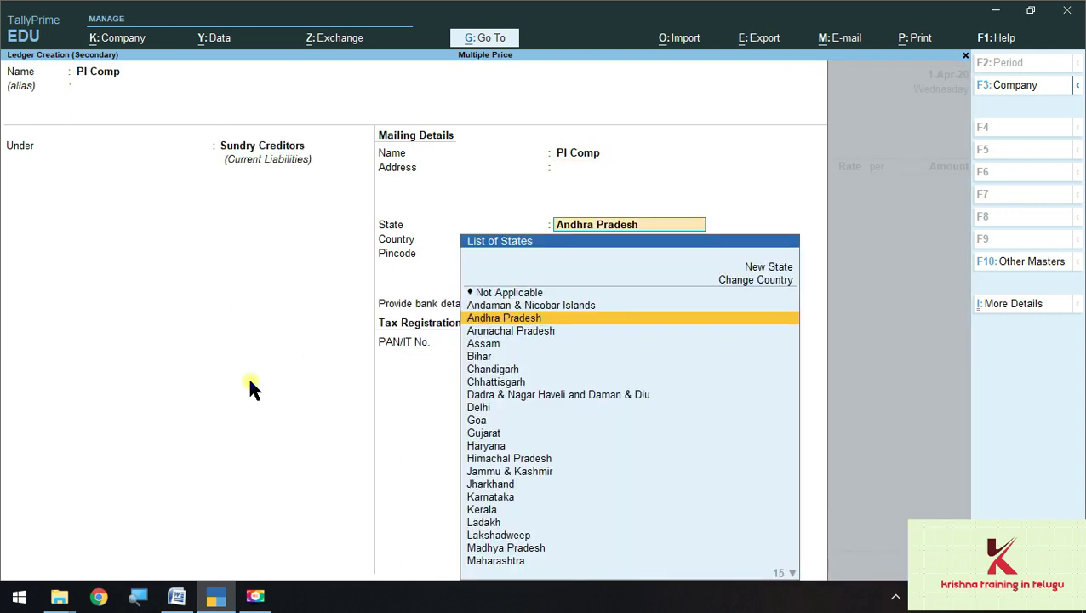
{"action": "key", "text": "Return"}
{"action": "key", "text": "Return"}
{"action": "key", "text": "Return"}
{"action": "key", "text": "Return"}
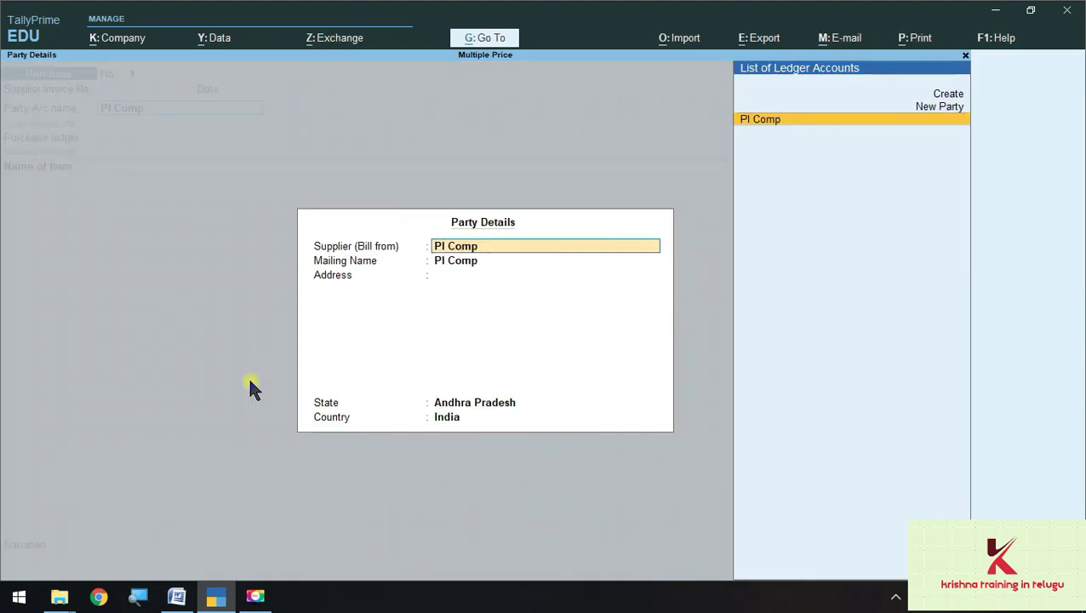
{"action": "key", "text": "Return"}
{"action": "key", "text": "Return"}
{"action": "key", "text": "Return"}
{"action": "key", "text": "Return"}
{"action": "key", "text": "Return"}
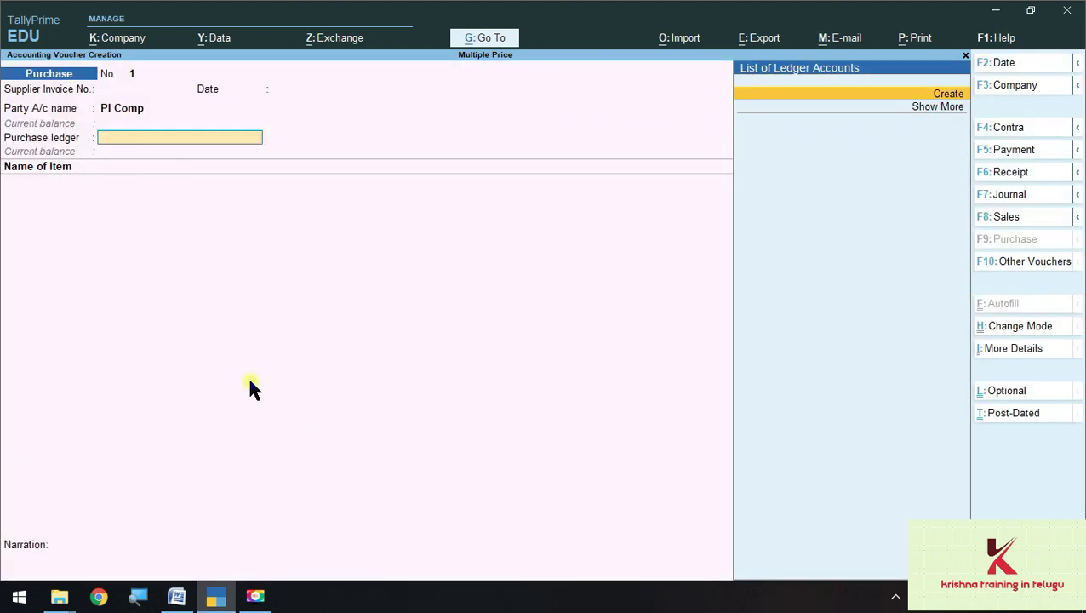
Create and save a ledger named Purchase under Purchase Accounts for the voucher's purchase ledger.
{"action": "key", "text": "Up"}
{"action": "key", "text": "Return"}
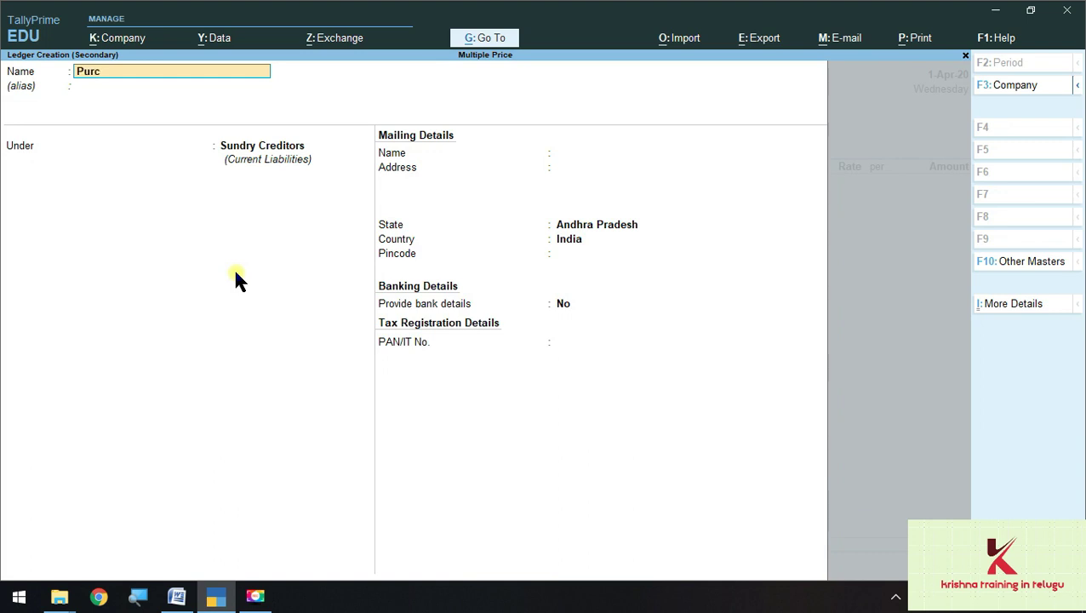
{"action": "key", "text": "Return"}
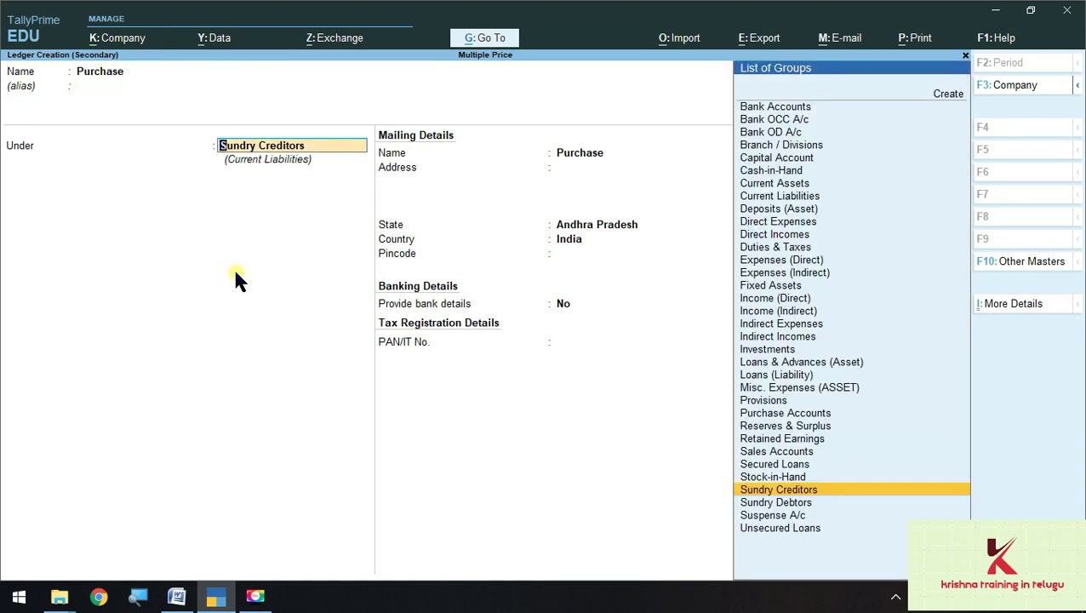
{"action": "type", "text": "Pu"}
{"action": "key", "text": "Return"}
{"action": "key", "text": "Return"}
{"action": "key", "text": "Return"}
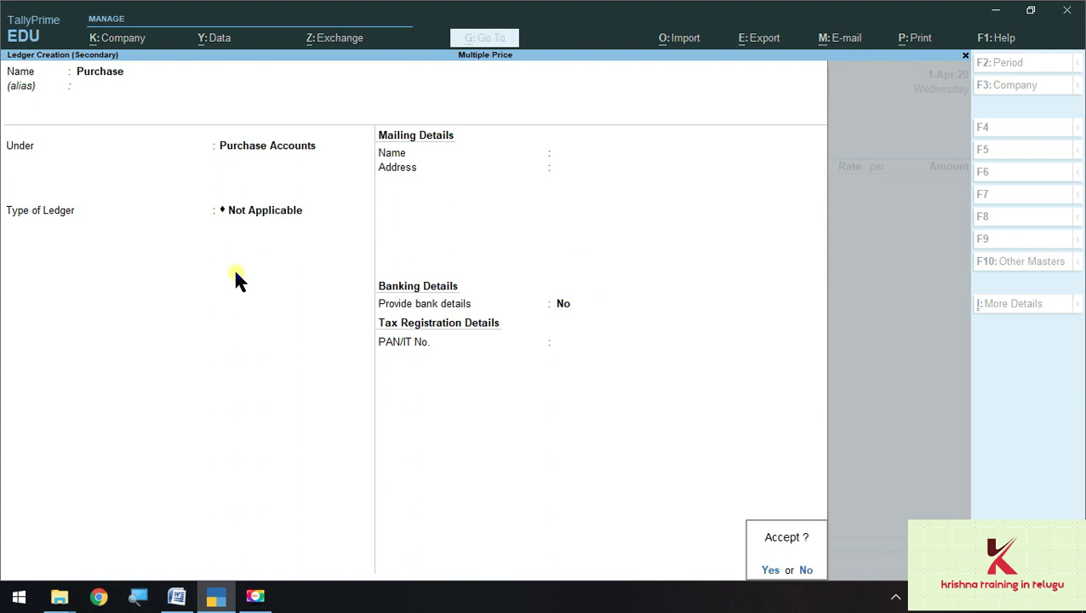
{"action": "key", "text": "Return"}
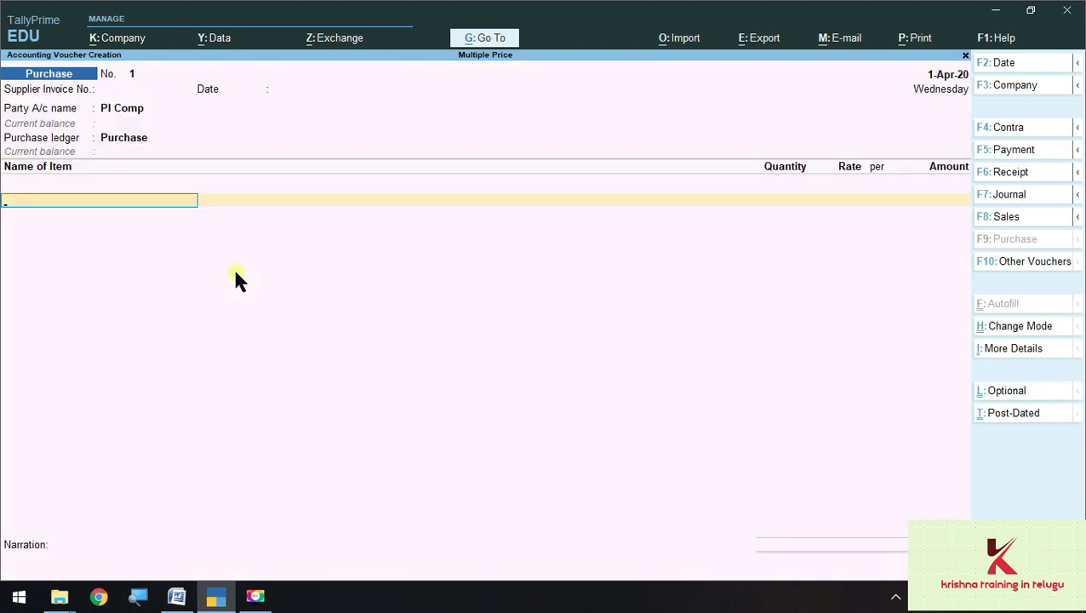
Choose Lg 21 Led as the first stock item, checking the purchase lines in the Word document.
{"action": "key", "text": "space"}
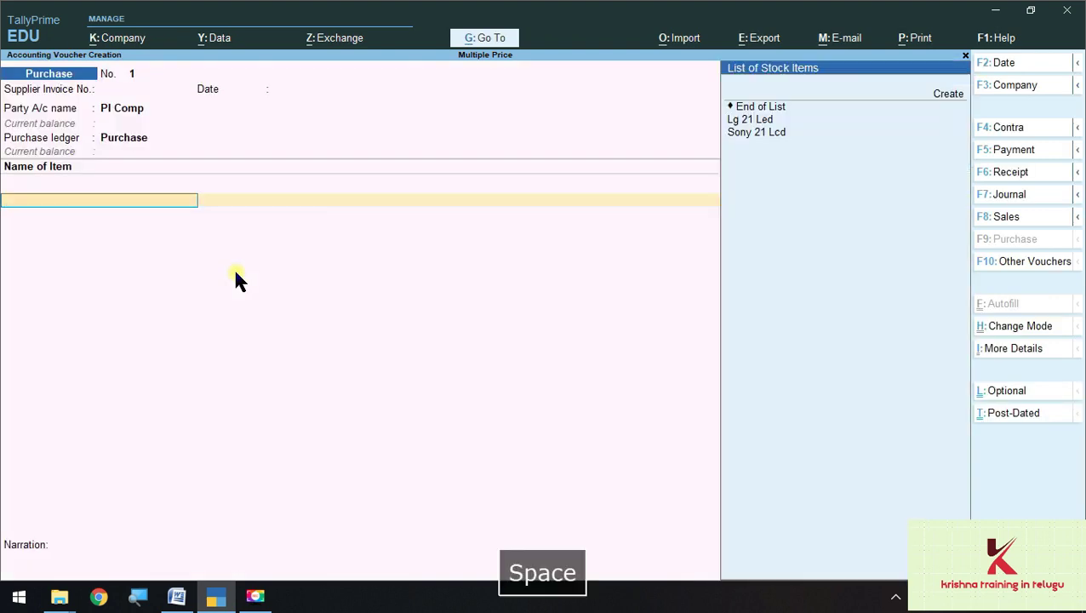
{"action": "key", "text": "alt+Tab"}
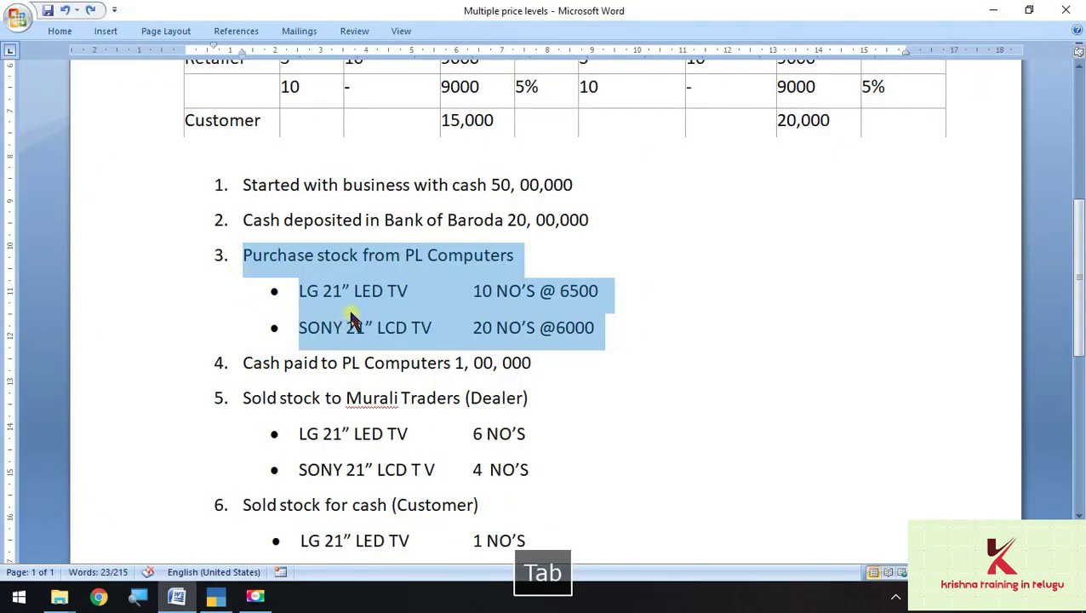
{"action": "key", "text": "alt+Tab"}
{"action": "key", "text": "Up"}
{"action": "key", "text": "Down"}
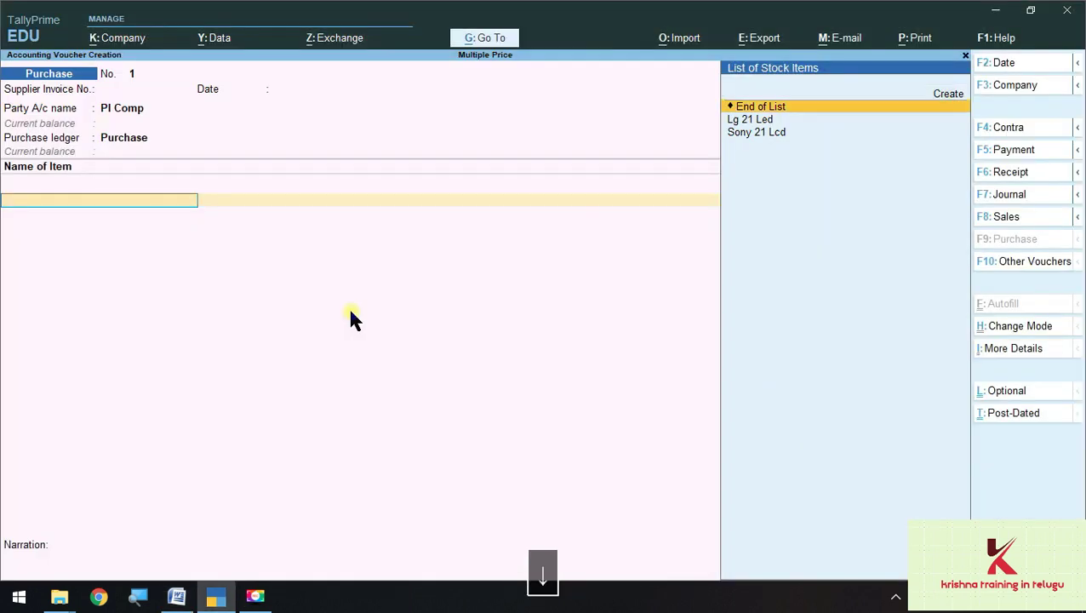
{"action": "key", "text": "Down"}
{"action": "key", "text": "Return"}
{"action": "key", "text": "alt+Tab"}
{"action": "key", "text": "alt+Tab"}
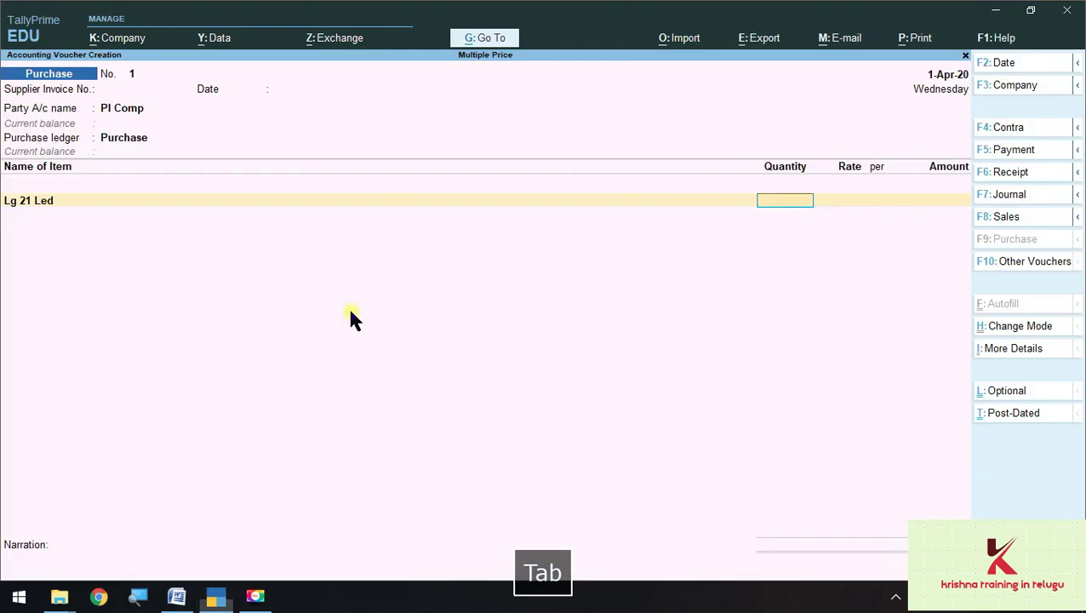
Enter a quantity of 10 nos at a rate of 6,500 for Lg 21 Led, checking the rate in Word.
{"action": "type", "text": "10"}
{"action": "key", "text": "Return"}
{"action": "key", "text": "alt+Tab"}
{"action": "key", "text": "alt+Tab"}
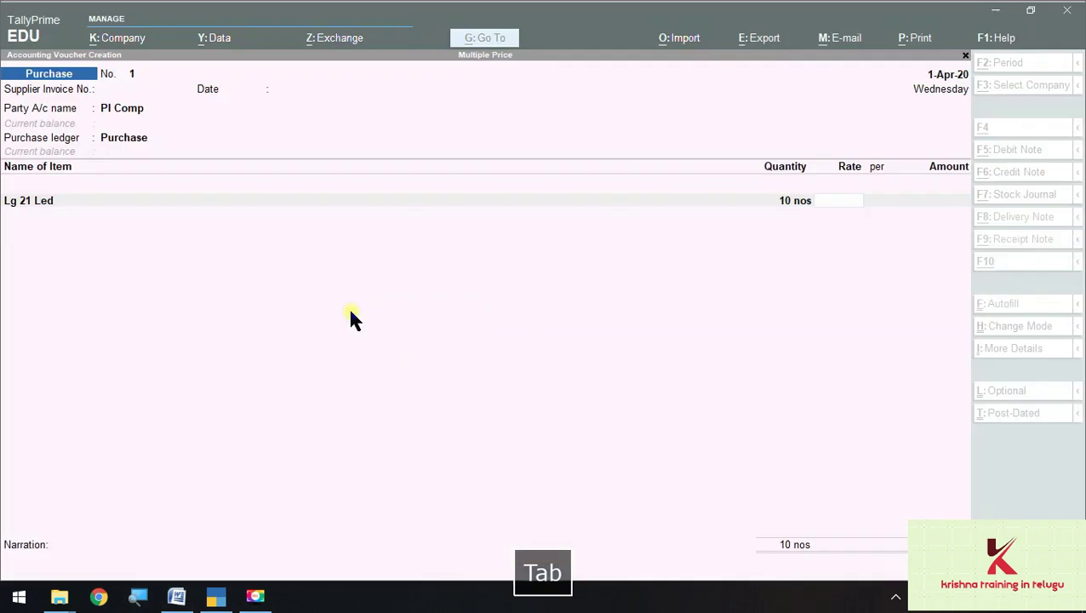
{"action": "type", "text": "6500"}
{"action": "key", "text": "Return"}
{"action": "key", "text": "Return"}
{"action": "key", "text": "Return"}
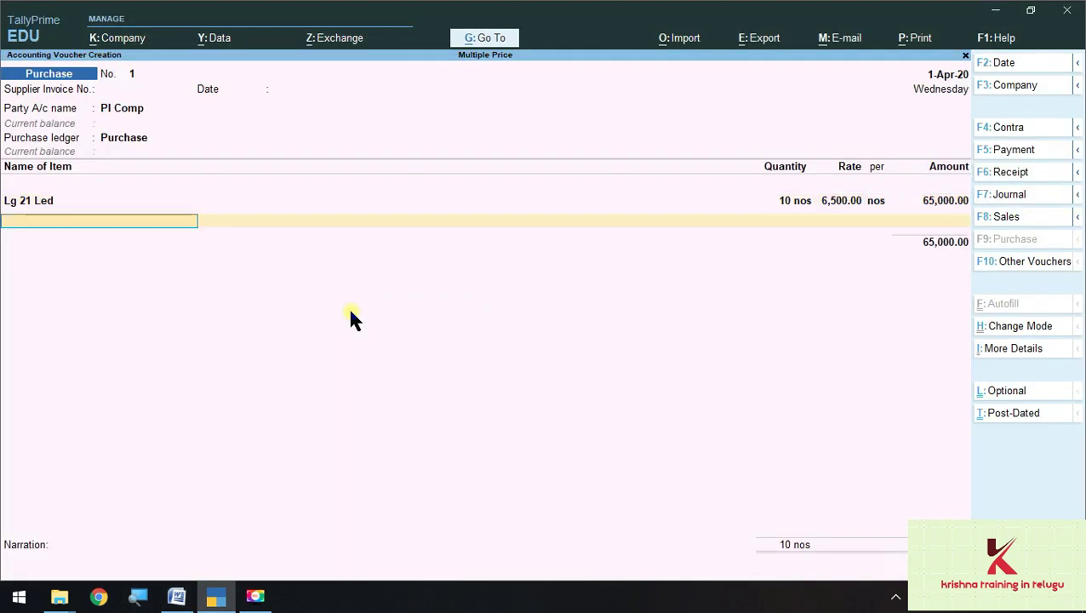
Choose Sony 21 Lcd as the second stock item after checking the Word document.
{"action": "key", "text": "alt+Tab"}
{"action": "key", "text": "alt+Tab"}
{"action": "key", "text": "Down"}
{"action": "key", "text": "Down"}
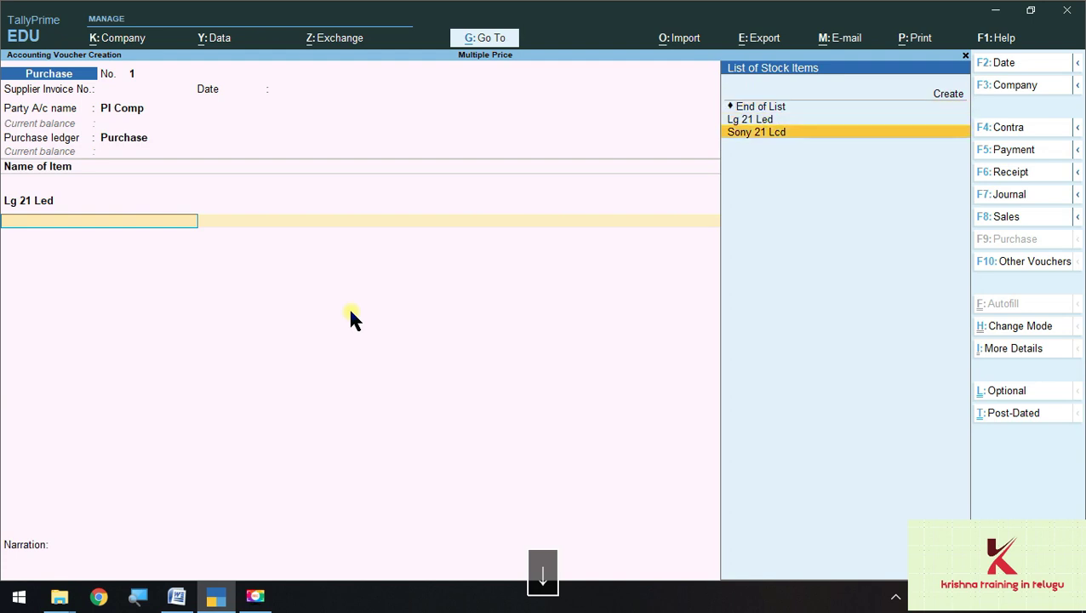
{"action": "key", "text": "Return"}
Check the Sony quantity in the Word document and enter 20 as the quantity on the Lg 21 Led line.
{"action": "key", "text": "Up"}
{"action": "key", "text": "alt+Tab"}
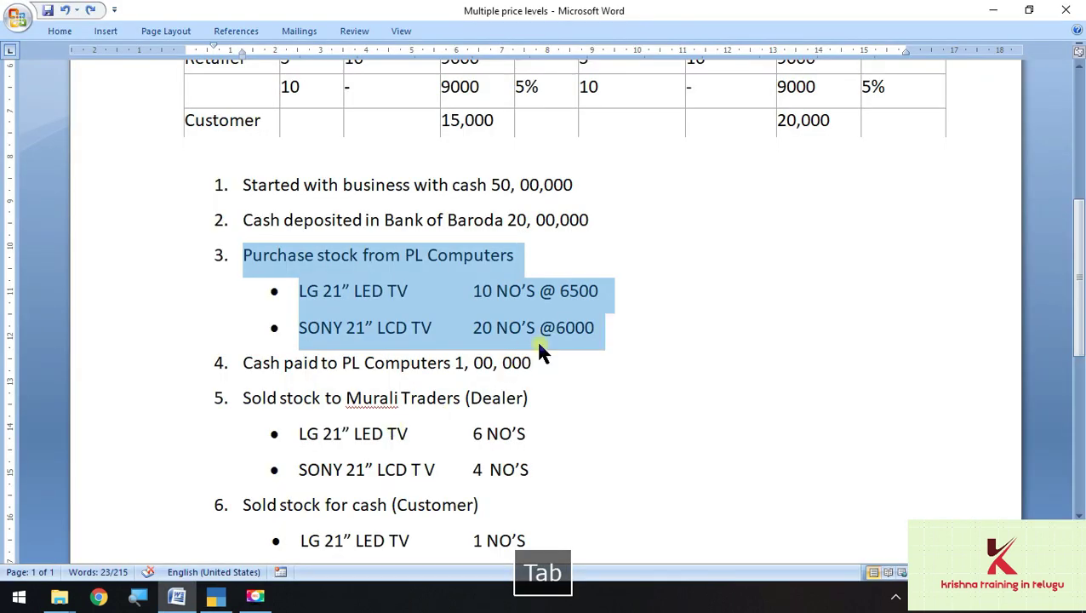
{"action": "key", "text": "alt+Tab"}
{"action": "type", "text": "20"}
{"action": "key", "text": "Return"}
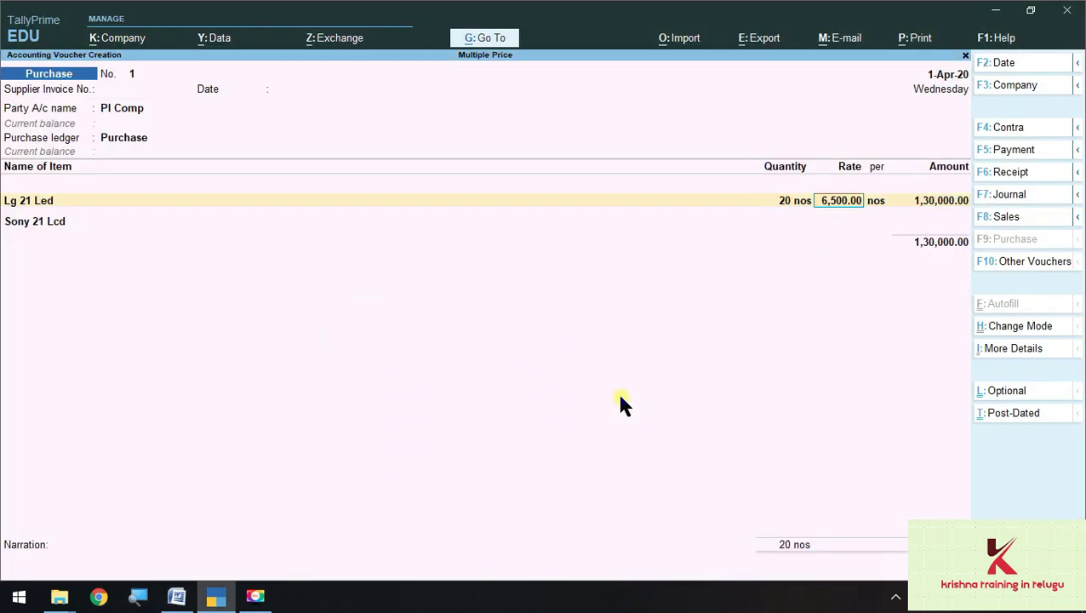
Correct the quantity of Lg 21 Led to 10 nos and accept the rest of its line.
{"action": "key", "text": "BackSpace"}
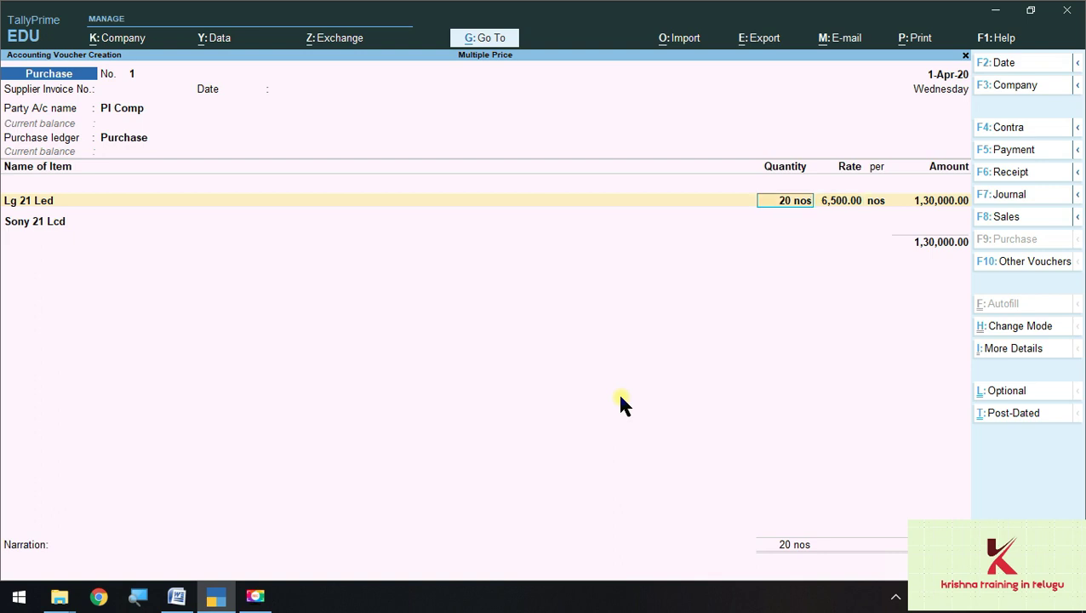
{"action": "type", "text": "10"}
{"action": "key", "text": "Return"}
{"action": "key", "text": "Return"}
{"action": "key", "text": "Return"}
{"action": "key", "text": "Return"}
{"action": "key", "text": "Return"}
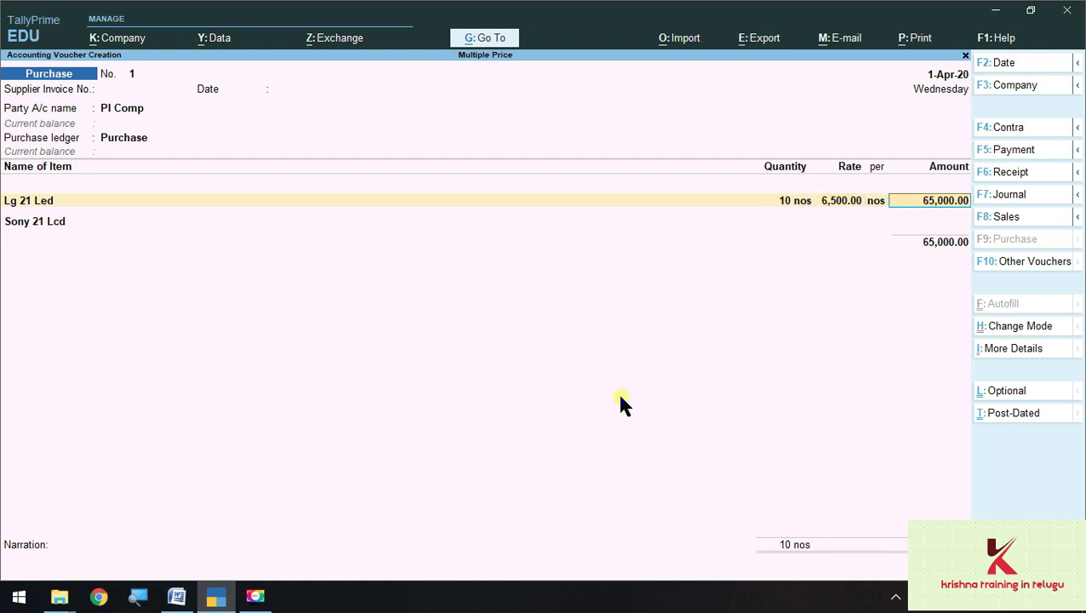
Enter 20 nos at a rate of 6,000 for Sony 21 Lcd in the purchase voucher, checking the rate in the Word document.
{"action": "type", "text": "20"}
{"action": "key", "text": "Return"}
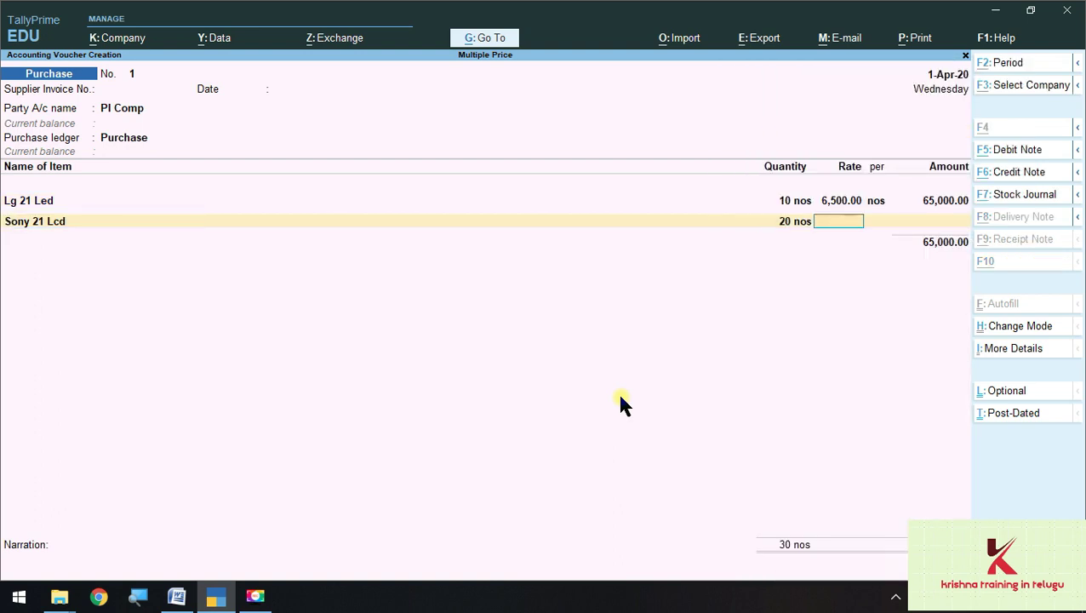
{"action": "key", "text": "alt+Tab"}
{"action": "key", "text": "alt+Tab"}
{"action": "type", "text": "6"}
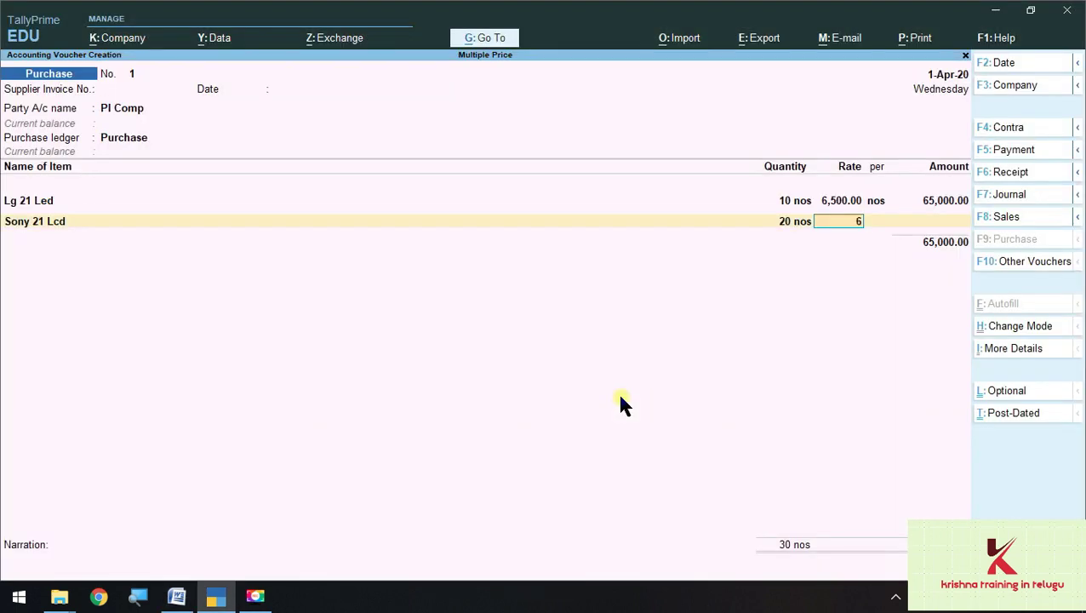
{"action": "type", "text": "600"}
{"action": "key", "text": "alt+Tab"}
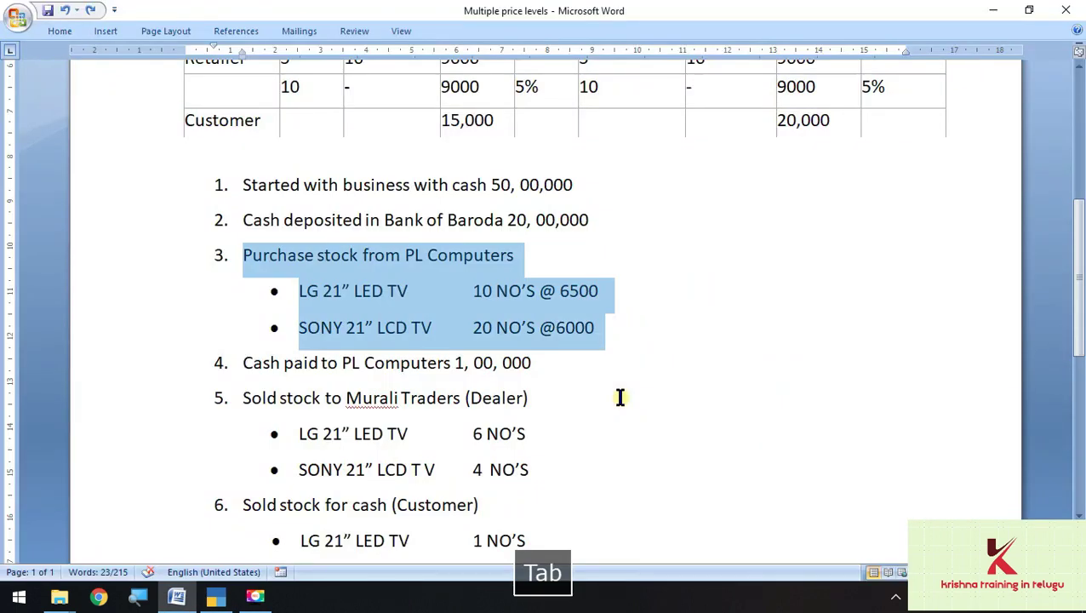
{"action": "key", "text": "alt+Tab"}
{"action": "key", "text": "BackSpace"}
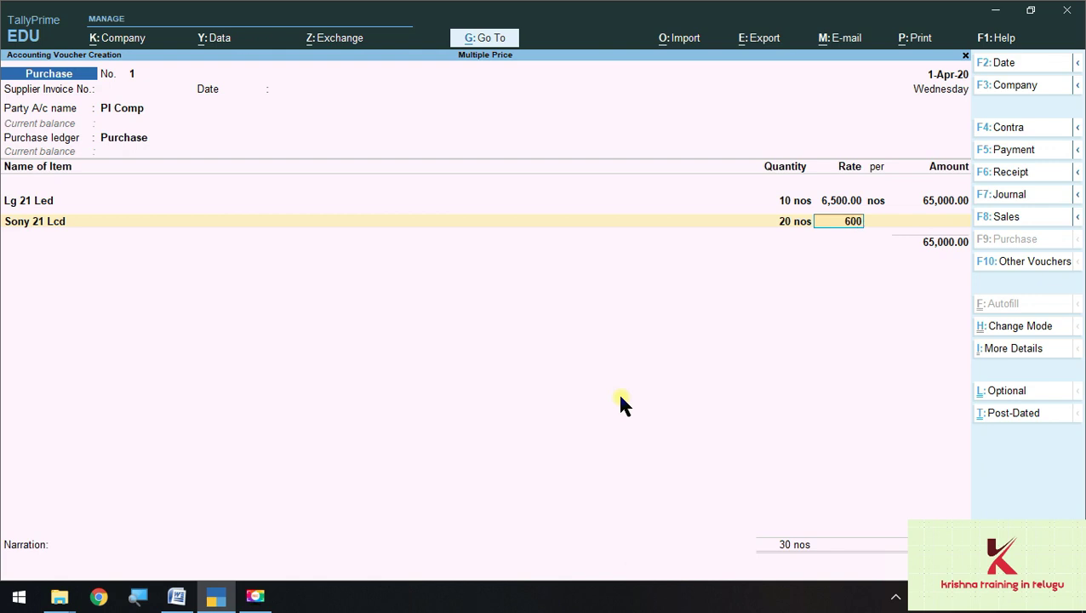
{"action": "key", "text": "Return"}
{"action": "key", "text": "Return"}
{"action": "key", "text": "Return"}
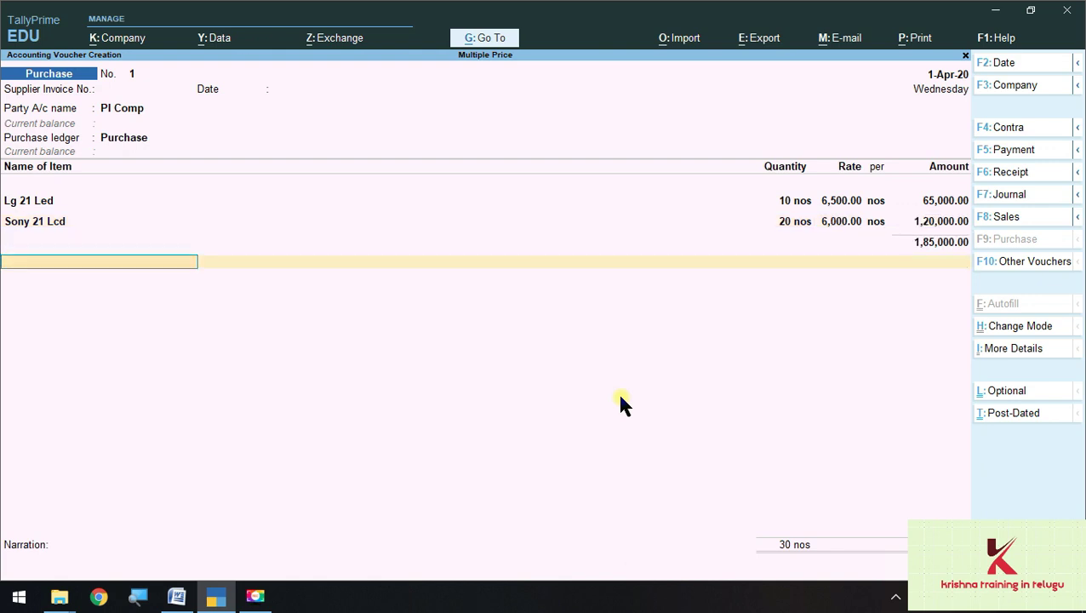
End the purchase item list, accept the supplier's bill as New Ref 1 for 1,85,000, and save the voucher.
{"action": "key", "text": "Return"}
{"action": "key", "text": "Return"}
{"action": "key", "text": "Return"}
{"action": "key", "text": "alt+Tab"}
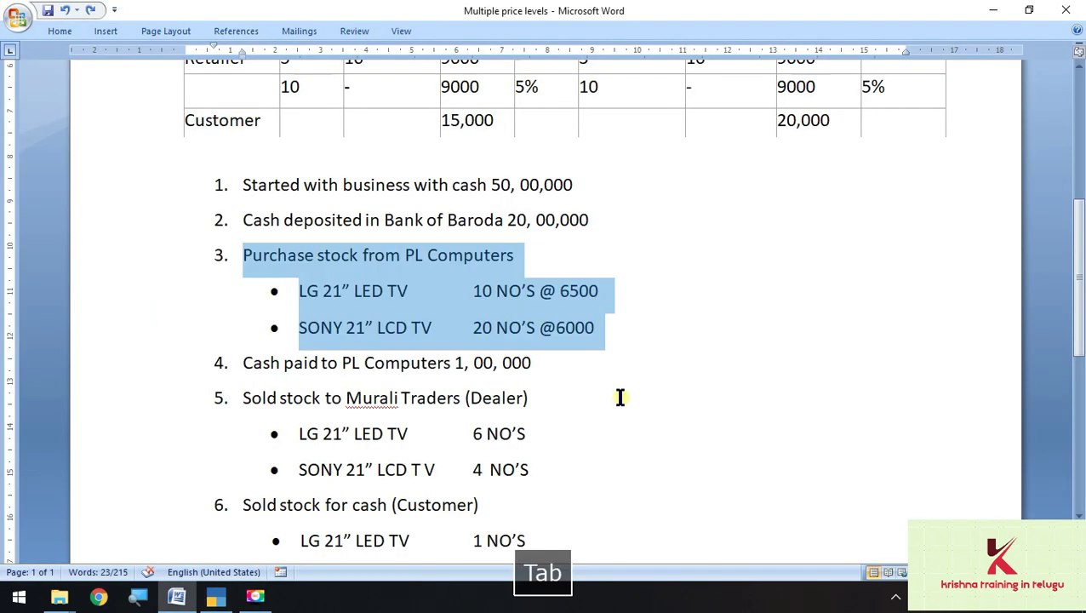
{"action": "key", "text": "alt+Tab"}
{"action": "key", "text": "Return"}
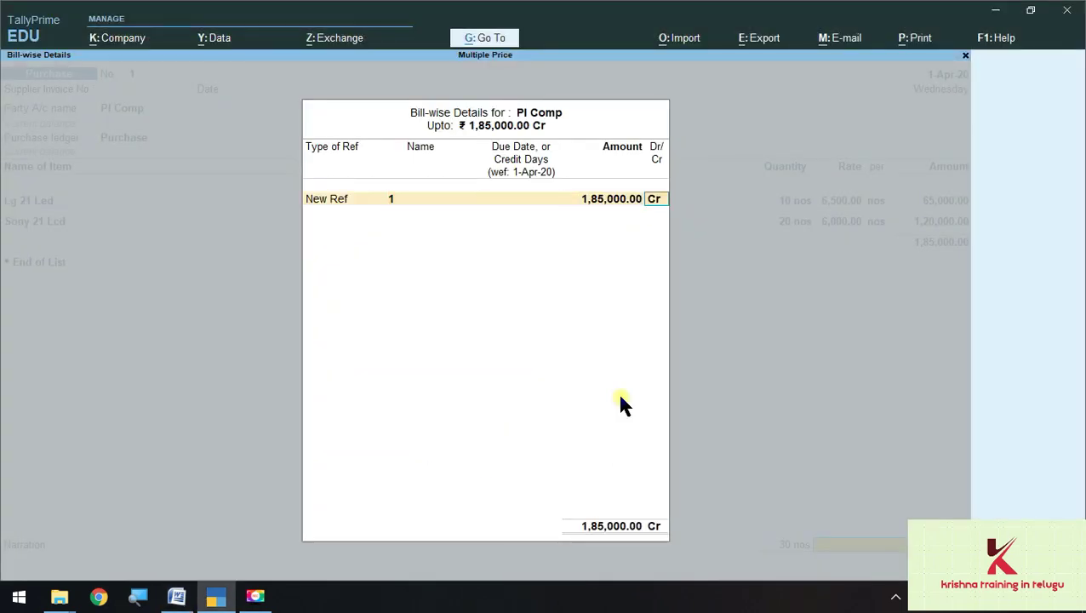
{"action": "key", "text": "Return"}
{"action": "key", "text": "Return"}
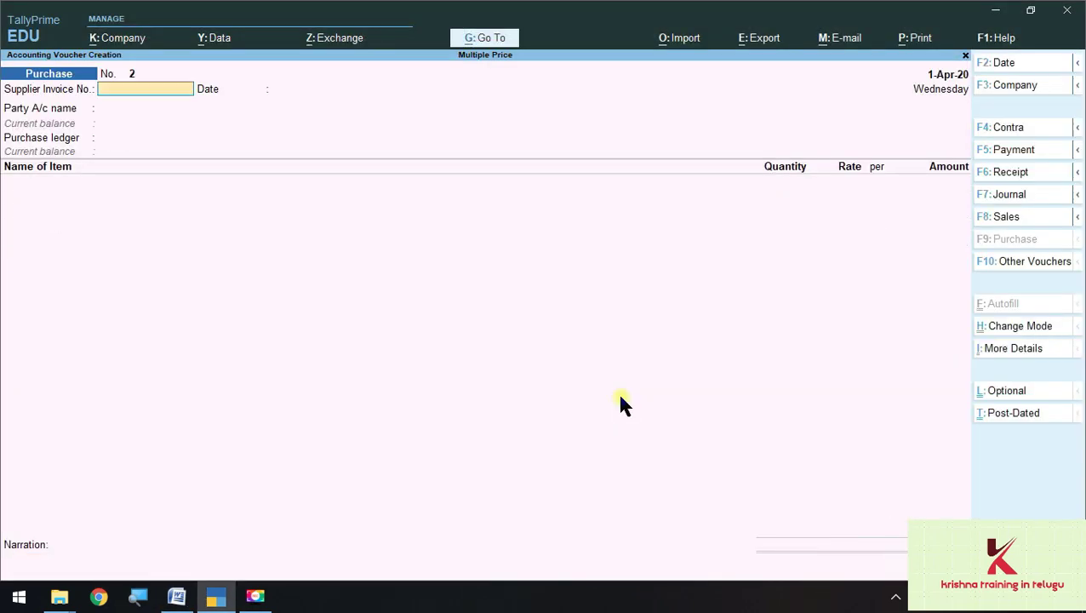
Highlight the cash payment to PL Computers in the Word document and start a TallyPrime payment voucher from the Cash account.
{"action": "key", "text": "alt+Tab"}
{"action": "left_click_drag", "start_coordinate": [238, 367], "coordinate": [552, 366]}
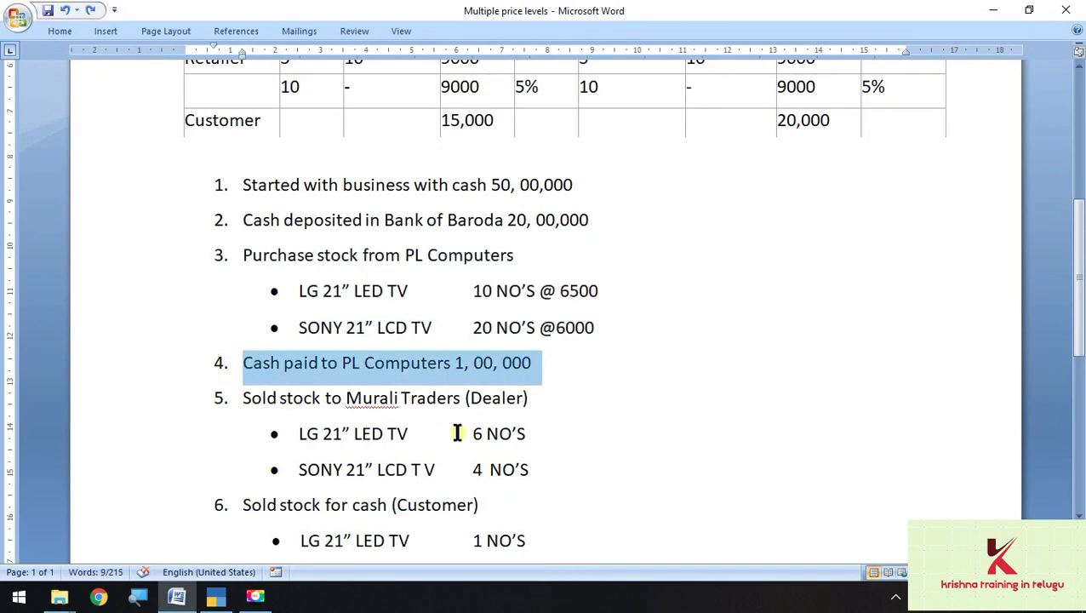
{"action": "key", "text": "alt+Tab"}
{"action": "left_click", "coordinate": [1013, 155]}
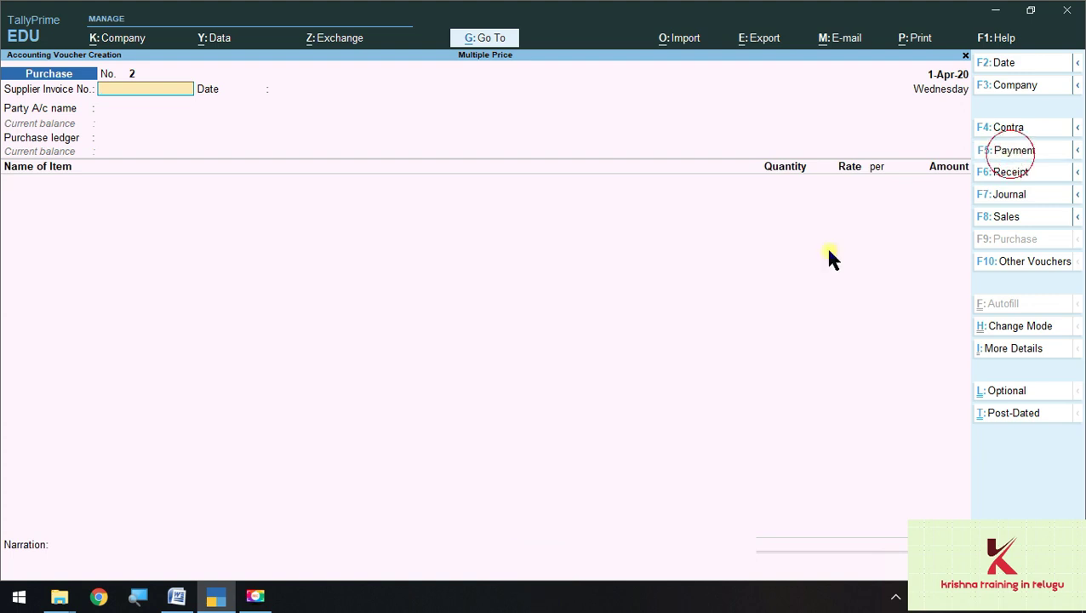
{"action": "key", "text": "space"}
{"action": "key", "text": "Down"}
{"action": "key", "text": "Down"}
{"action": "key", "text": "Down"}
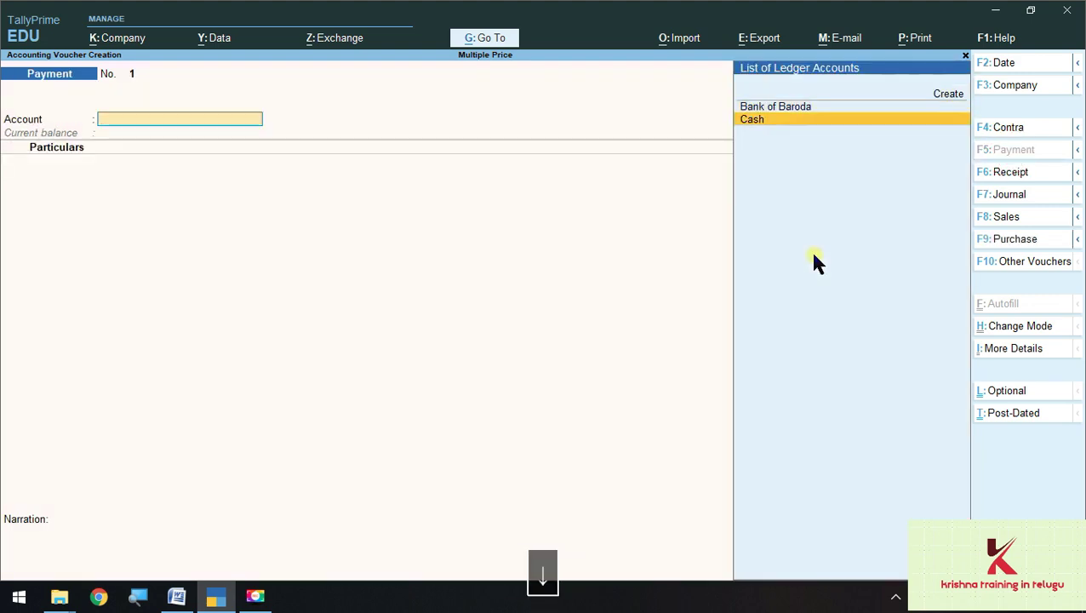
{"action": "key", "text": "Return"}
Enter Pl Comp as the paid party with an amount of 1,00,000.
{"action": "key", "text": "space"}
{"action": "key", "text": "Down"}
{"action": "key", "text": "Down"}
{"action": "key", "text": "Down"}
{"action": "key", "text": "Down"}
{"action": "key", "text": "Return"}
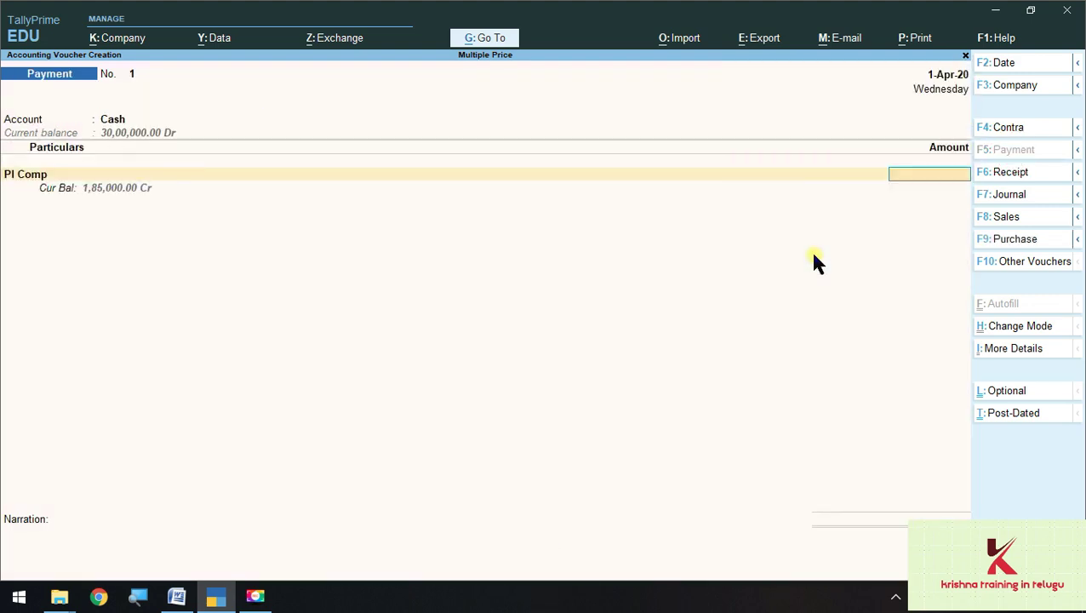
{"action": "key", "text": "alt+Tab"}
{"action": "key", "text": "alt+Tab"}
{"action": "type", "text": "100000"}
{"action": "key", "text": "Return"}
Allocate the payment as Agst Ref to pending bill 1 and save the payment voucher.
{"action": "key", "text": "Return"}
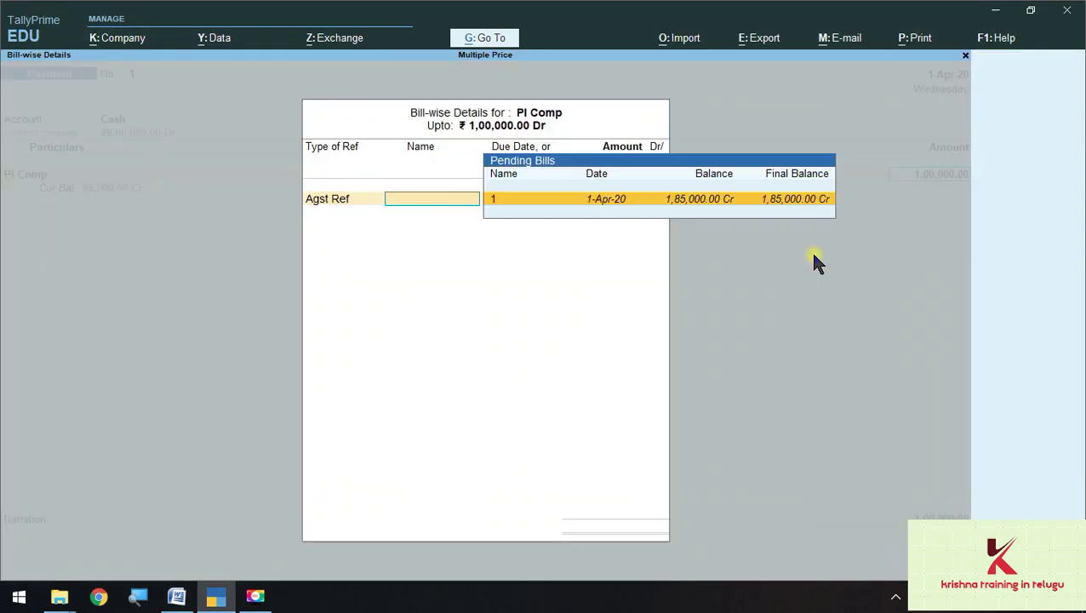
{"action": "key", "text": "Return"}
{"action": "key", "text": "Return"}
{"action": "key", "text": "Return"}
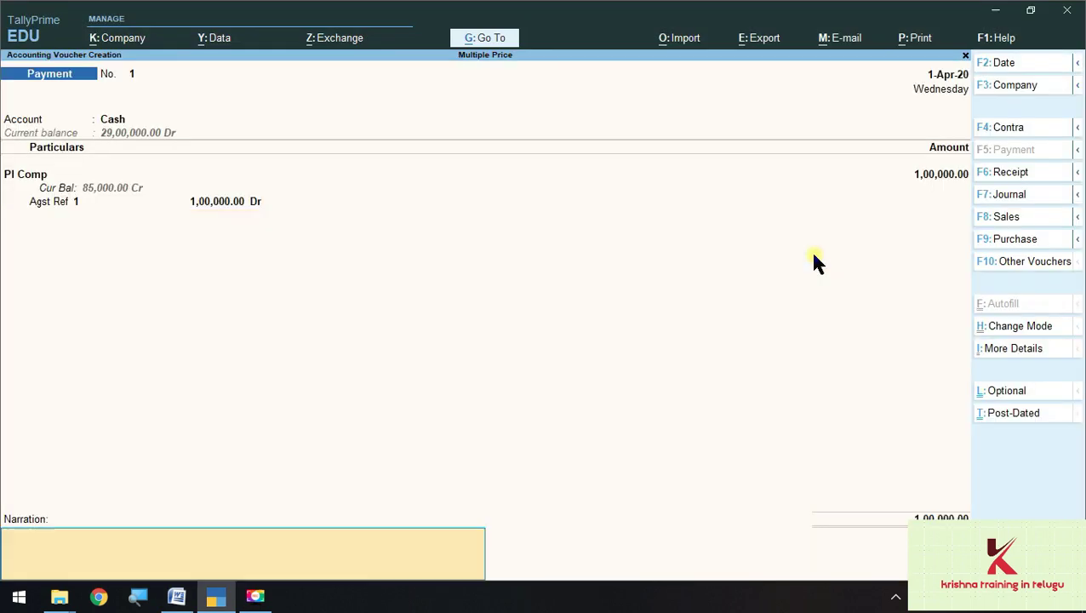
{"action": "key", "text": "Return"}
Compare the Murali Traders dealer sale in the Word document with the Dealer rates in the price levels table.
{"action": "key", "text": "alt+Tab"}
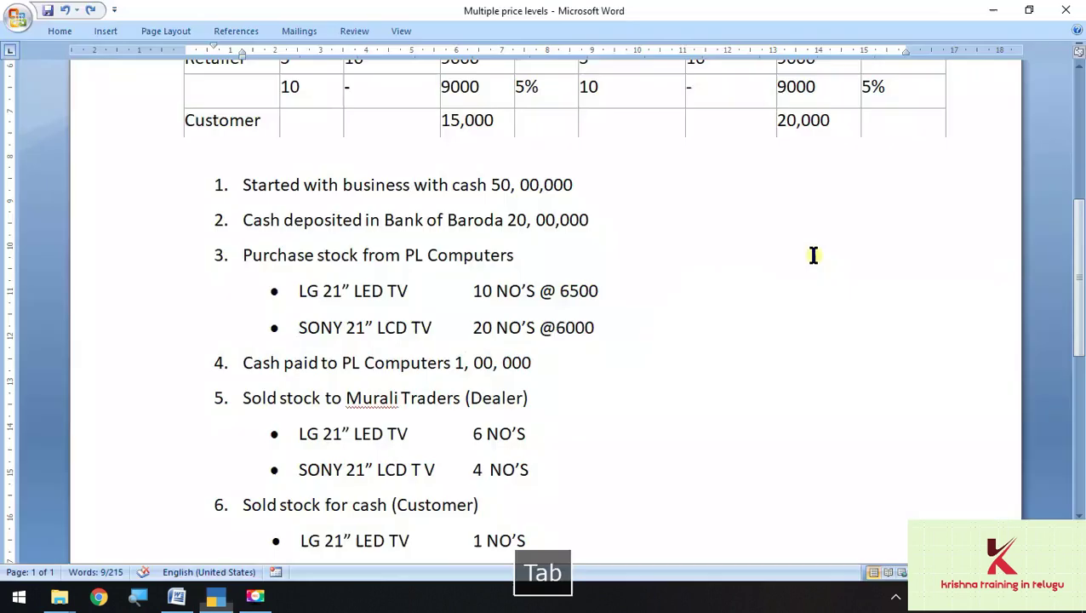
{"action": "scroll", "coordinate": [779, 271], "scroll_direction": "down", "scroll_amount": 3}
{"action": "left_click_drag", "start_coordinate": [241, 227], "coordinate": [519, 296]}
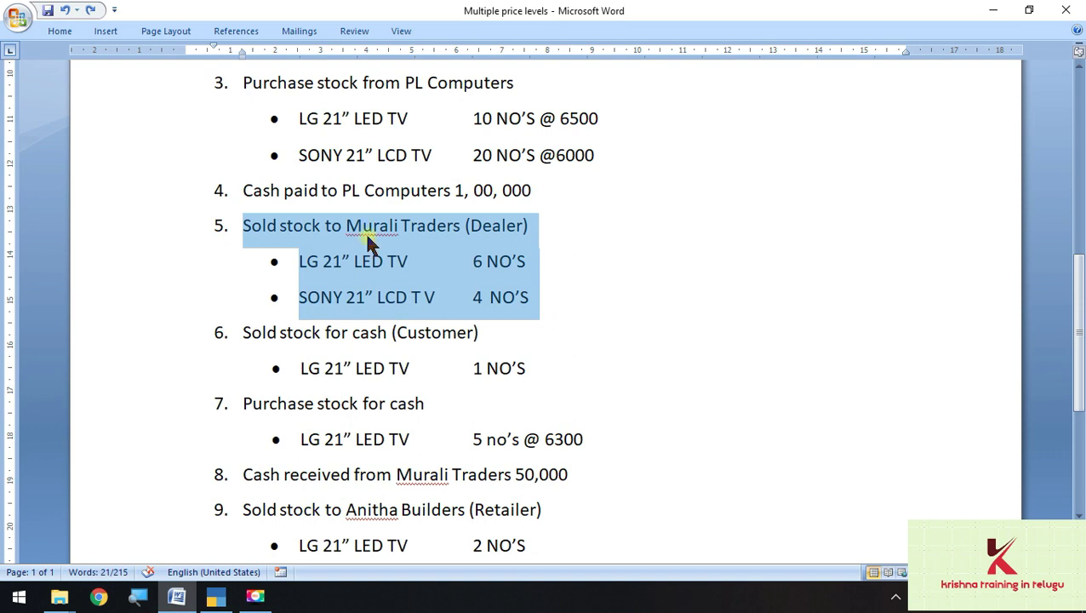
{"action": "left_click", "coordinate": [427, 226]}
{"action": "left_click_drag", "start_coordinate": [528, 228], "coordinate": [463, 234]}
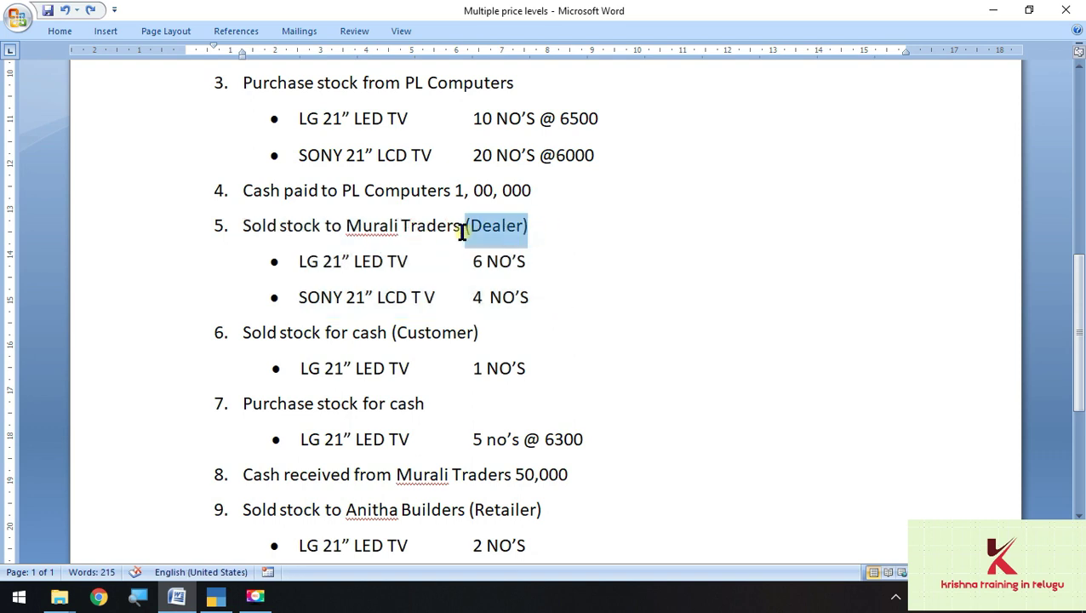
{"action": "scroll", "coordinate": [468, 252], "scroll_direction": "up", "scroll_amount": 7}
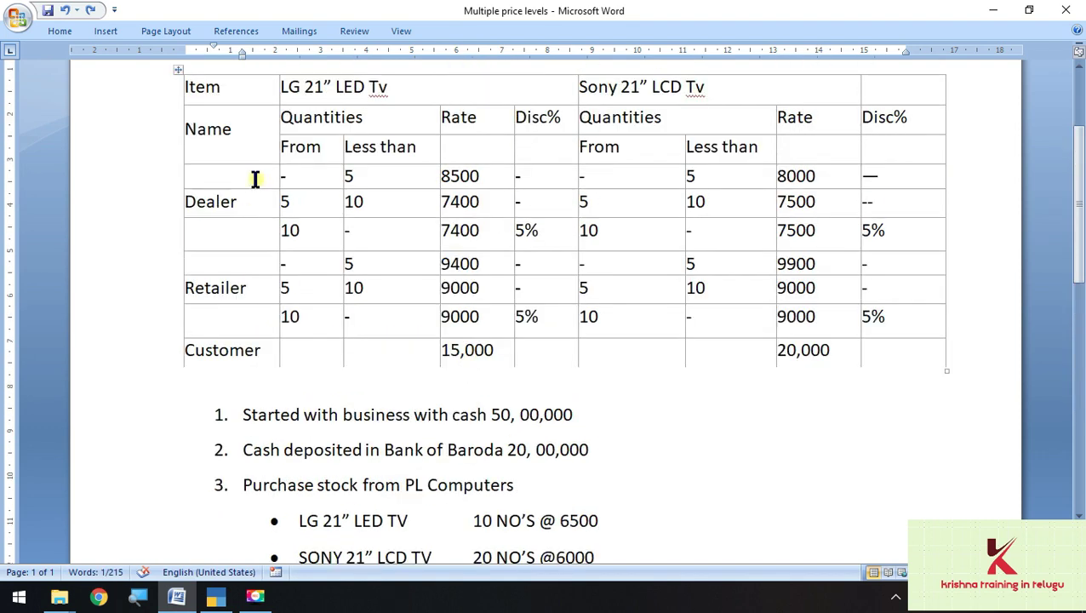
{"action": "scroll", "coordinate": [255, 209], "scroll_direction": "up", "scroll_amount": 2}
{"action": "scroll", "coordinate": [225, 272], "scroll_direction": "down", "scroll_amount": 1}
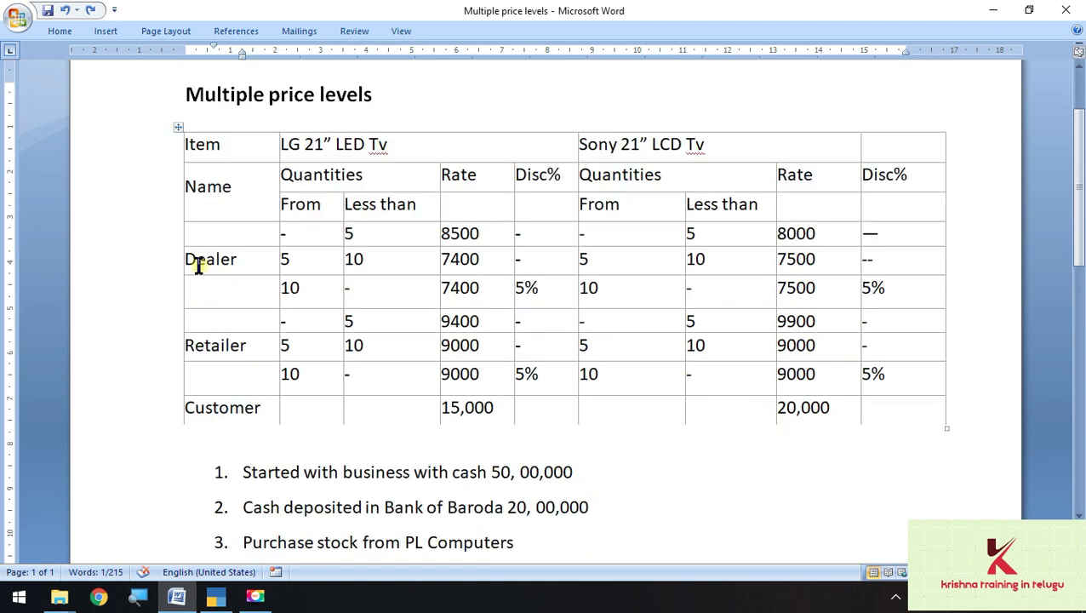
{"action": "left_click_drag", "start_coordinate": [190, 260], "coordinate": [509, 262]}
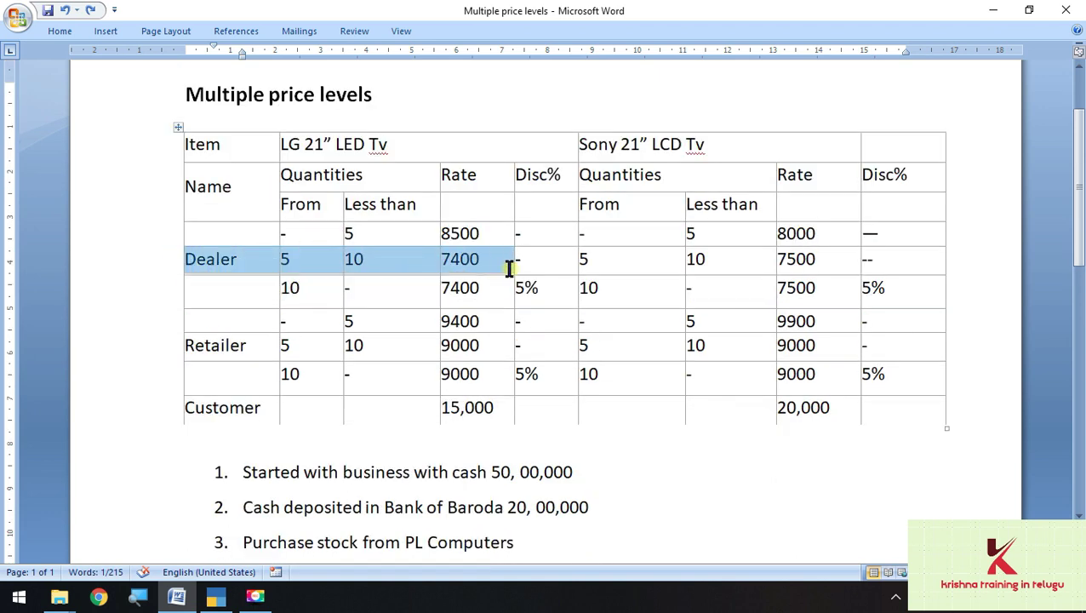
{"action": "left_click_drag", "start_coordinate": [218, 234], "coordinate": [907, 287]}
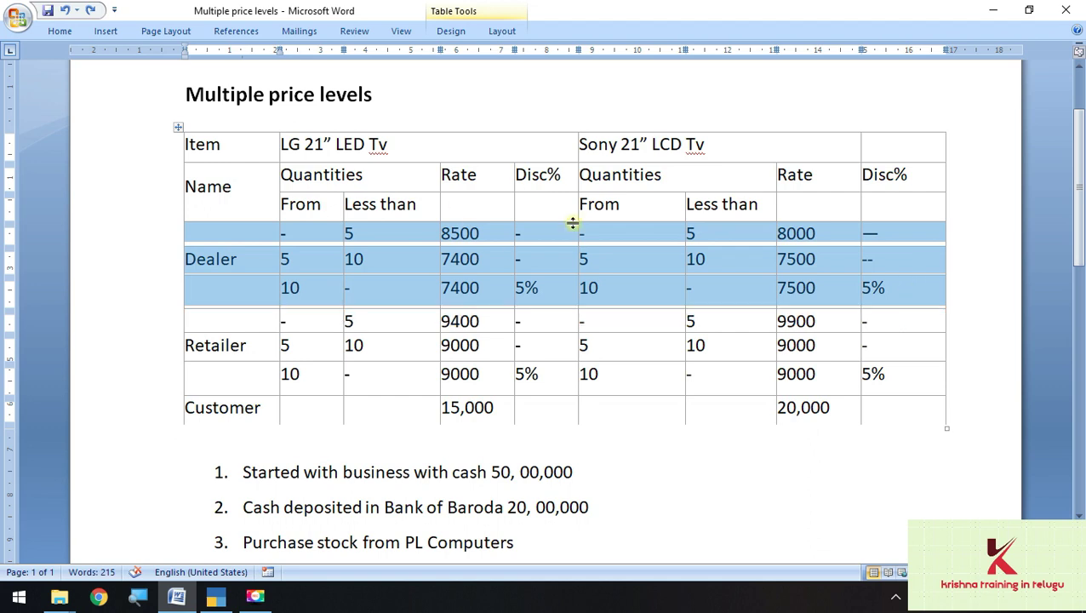
{"action": "scroll", "coordinate": [573, 247], "scroll_direction": "down", "scroll_amount": 8}
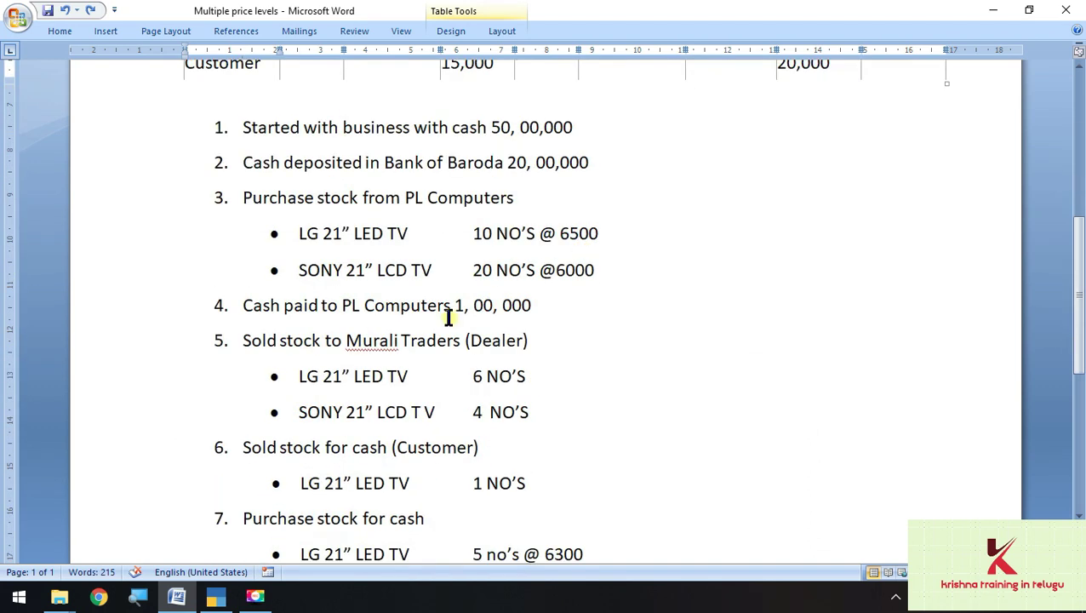
{"action": "left_click_drag", "start_coordinate": [238, 282], "coordinate": [535, 366]}
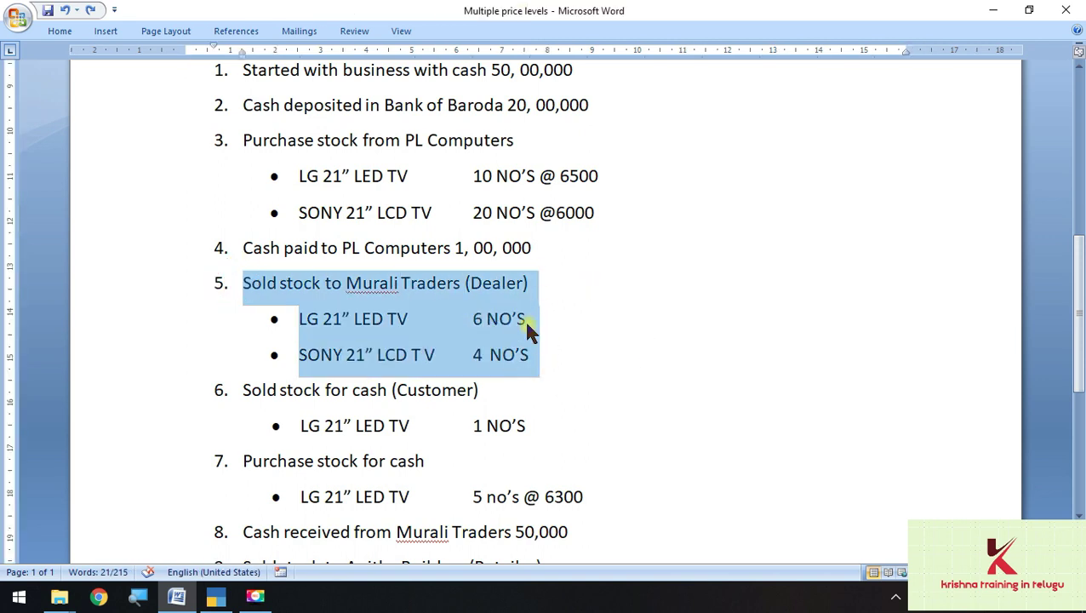
{"action": "scroll", "coordinate": [509, 327], "scroll_direction": "up", "scroll_amount": 8}
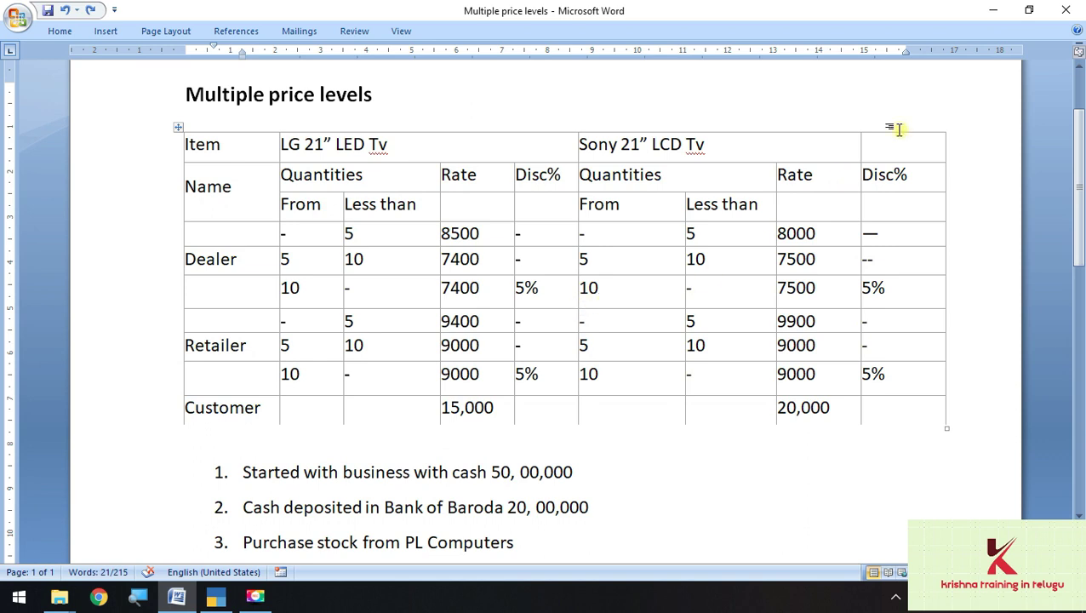
{"action": "left_click", "coordinate": [996, 10]}
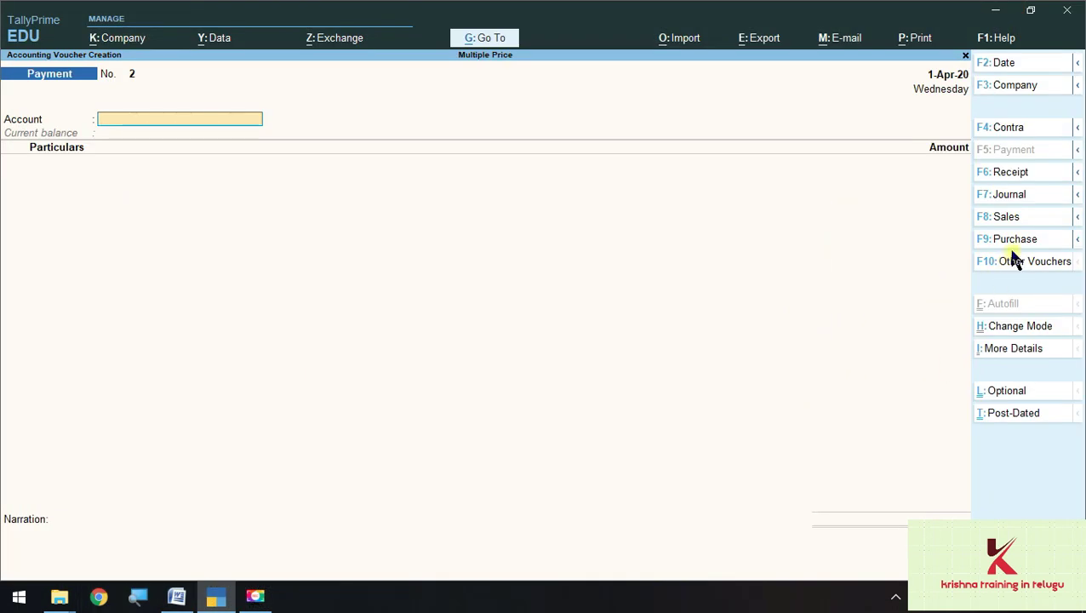
Start a sales voucher in TallyPrime and recheck the Murali Traders sale in the Word document.
{"action": "left_click", "coordinate": [1012, 223]}
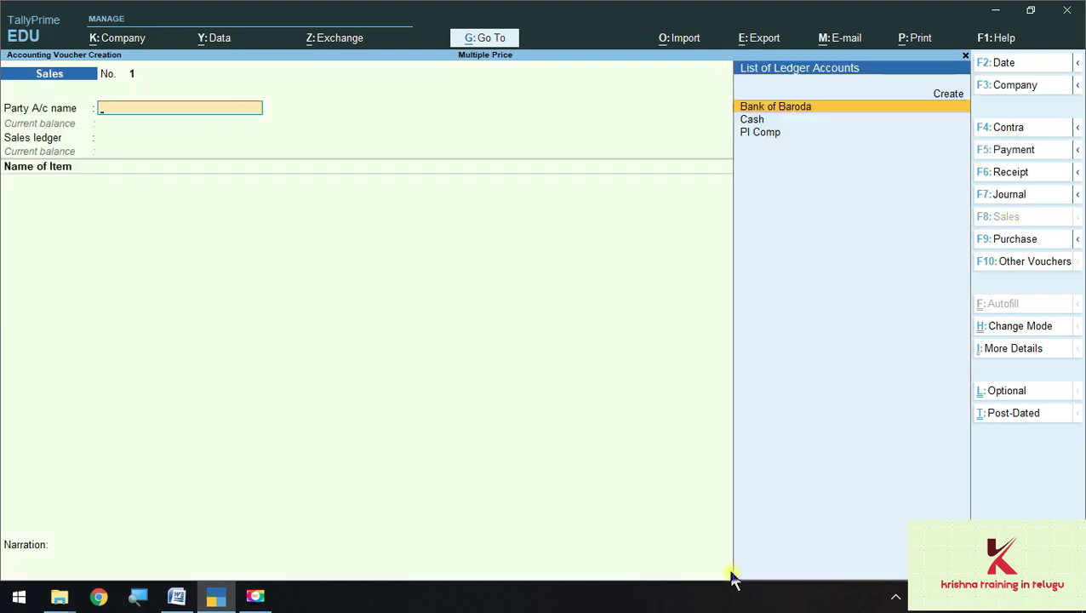
{"action": "key", "text": "alt+Tab"}
{"action": "scroll", "coordinate": [287, 406], "scroll_direction": "down", "scroll_amount": 3}
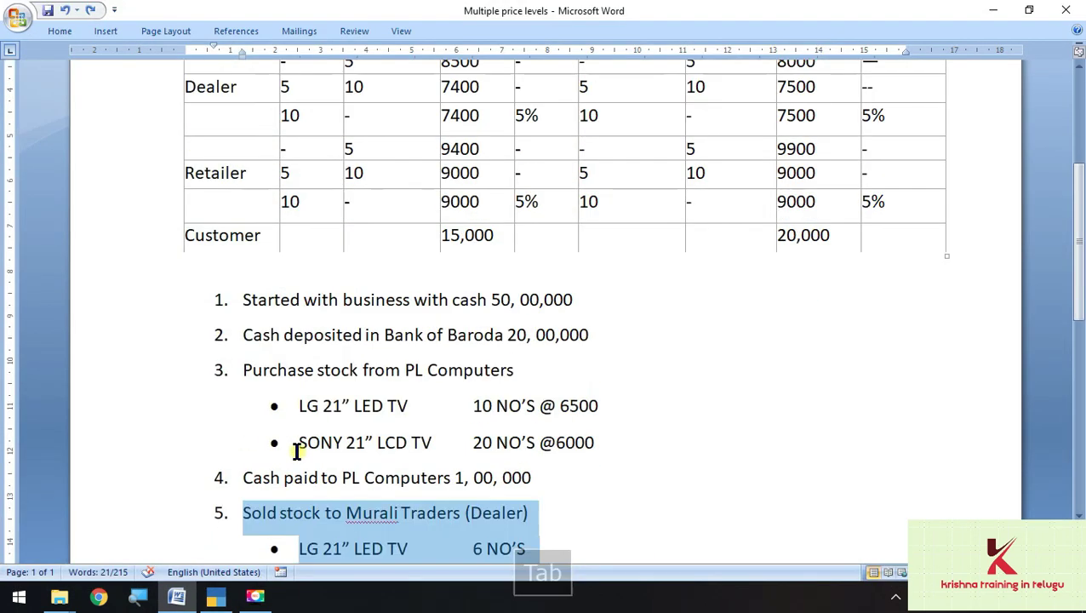
{"action": "scroll", "coordinate": [356, 487], "scroll_direction": "down", "scroll_amount": 2}
{"action": "key", "text": "alt+Tab"}
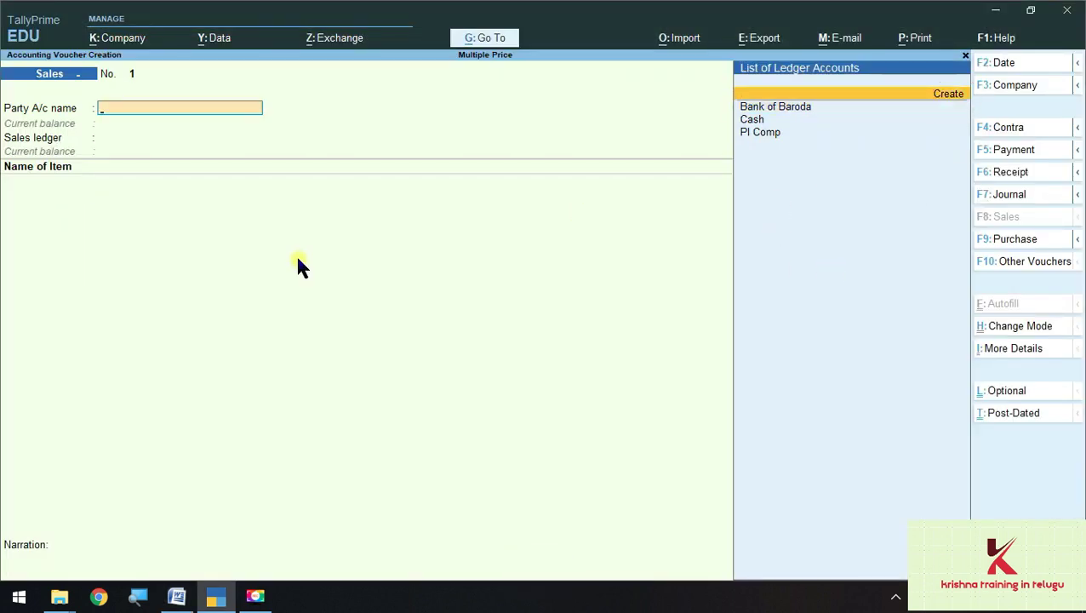
Create a party ledger named Murali Traders under Sundry Debtors from the sales voucher.
{"action": "key", "text": "alt+c"}
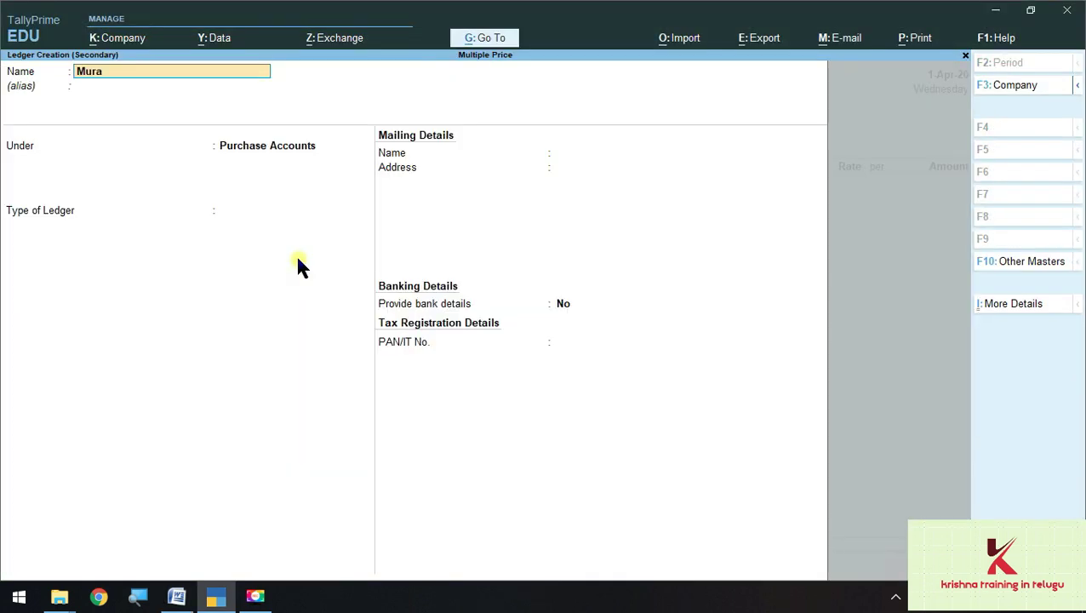
{"action": "type", "text": "Murali traders"}
{"action": "key", "text": "Return"}
{"action": "type", "text": "S"}
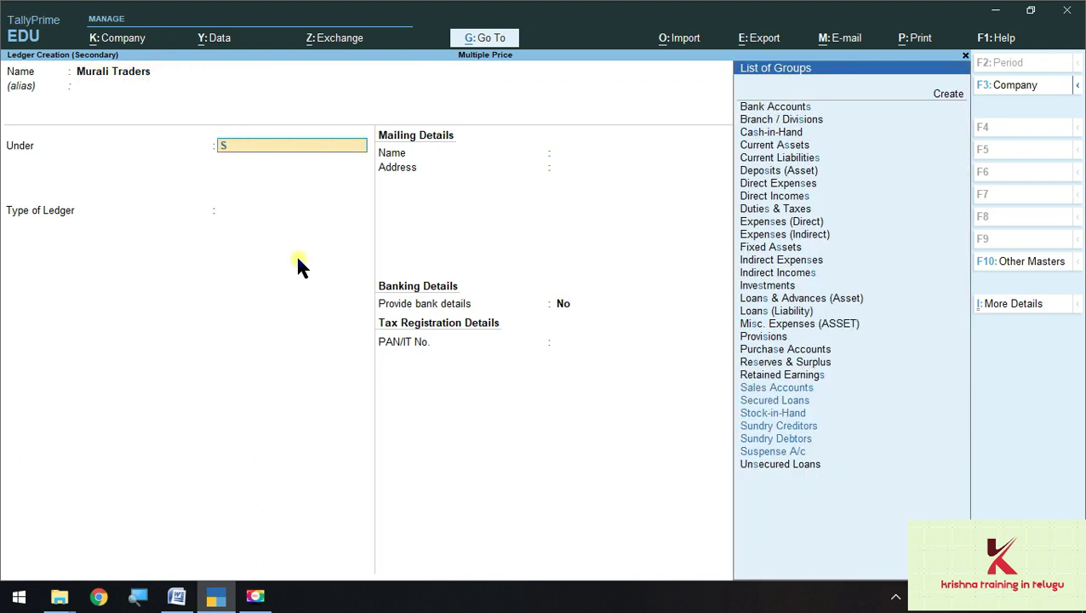
{"action": "key", "text": "Down"}
{"action": "key", "text": "Down"}
{"action": "key", "text": "Down"}
{"action": "key", "text": "Down"}
{"action": "key", "text": "Return"}
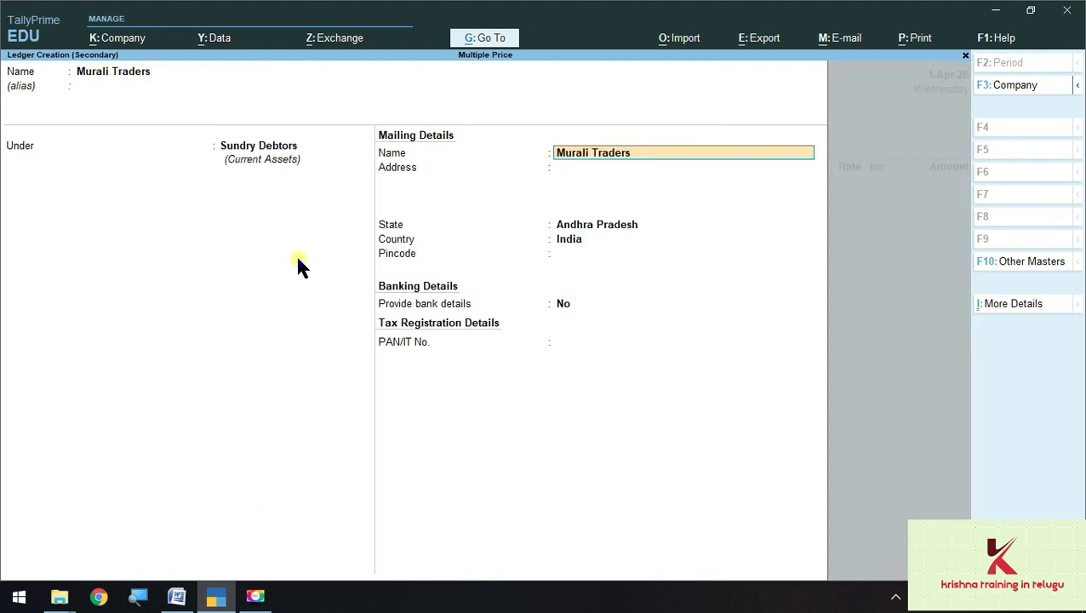
Keep the default mailing, banking and tax details and save the Murali Traders ledger.
{"action": "key", "text": "Return"}
{"action": "key", "text": "Return"}
{"action": "key", "text": "Return"}
{"action": "key", "text": "Return"}
{"action": "key", "text": "Return"}
{"action": "key", "text": "Return"}
{"action": "key", "text": "Return"}
{"action": "key", "text": "Return"}
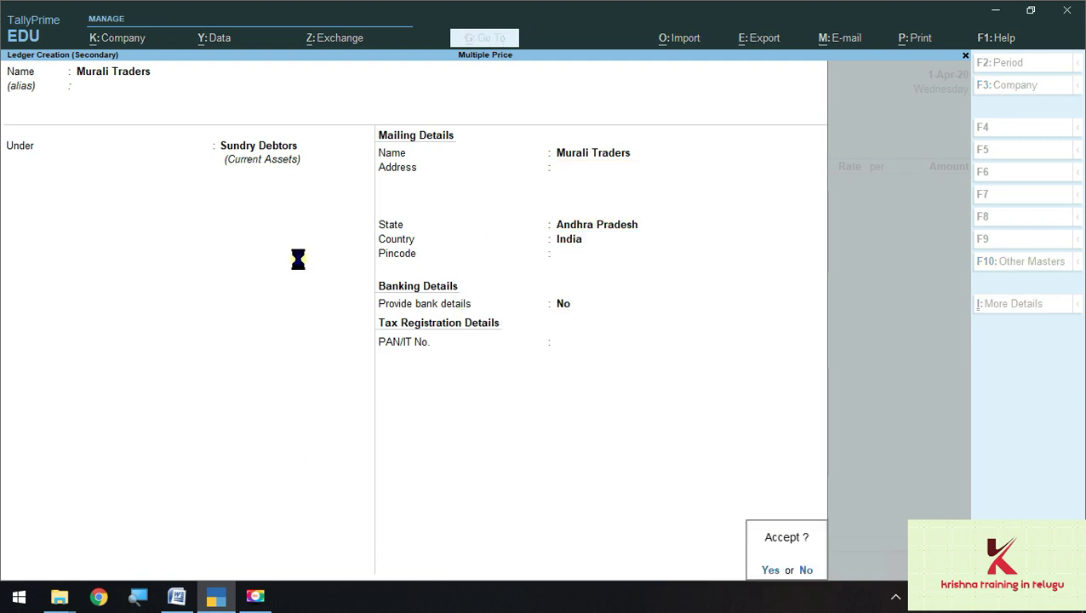
{"action": "key", "text": "Return"}
Examine the sales voucher's price level choices for Murali Traders, compare with the purchase voucher form, and return to the sales voucher.
{"action": "key", "text": "Return"}
{"action": "key", "text": "Return"}
{"action": "key", "text": "Return"}
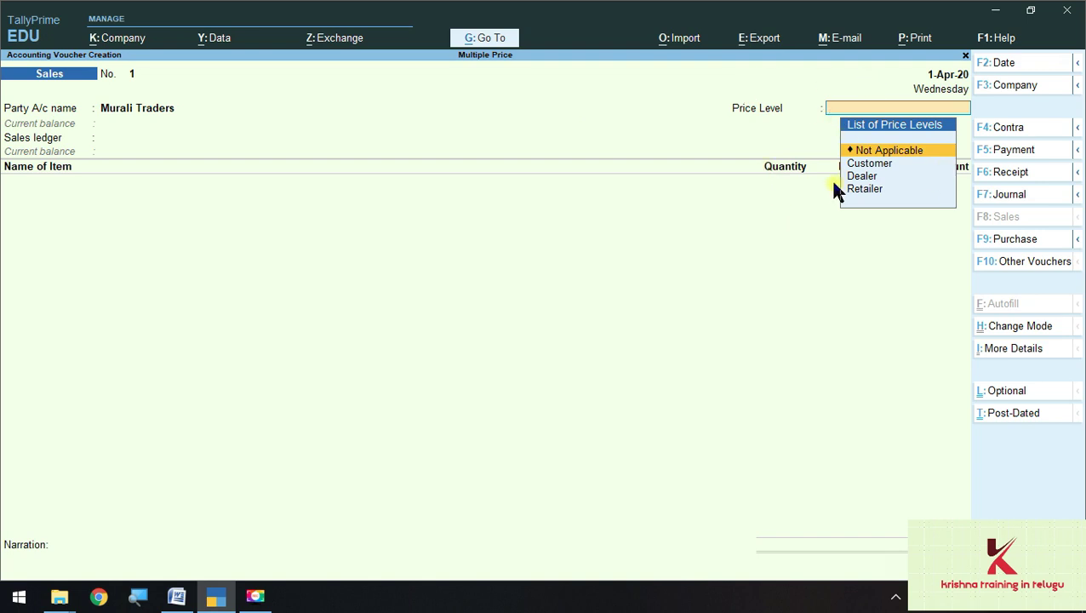
{"action": "left_click", "coordinate": [994, 243]}
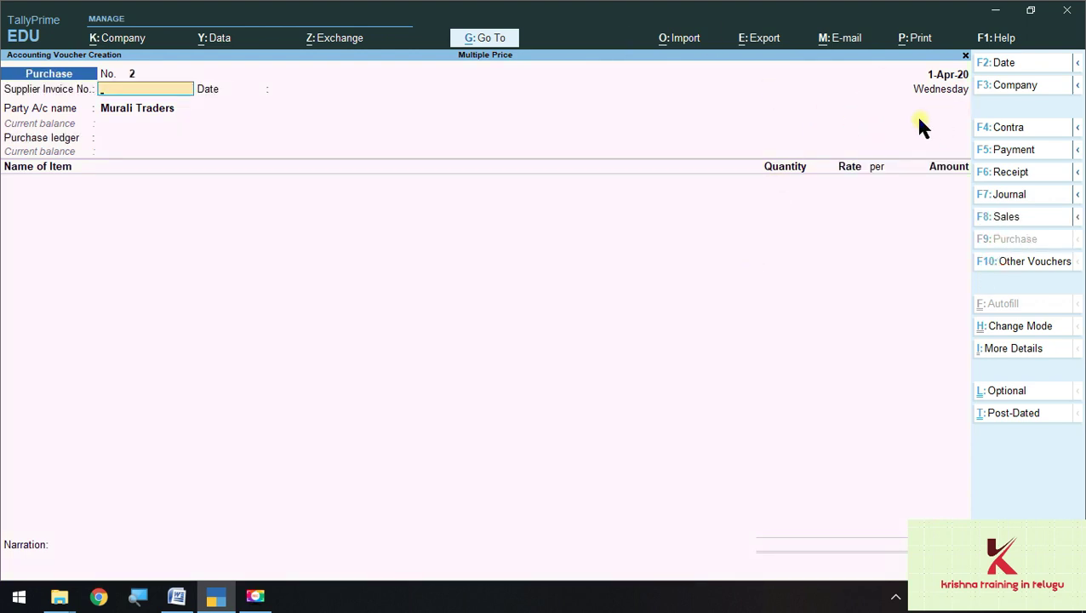
{"action": "left_click", "coordinate": [1005, 219]}
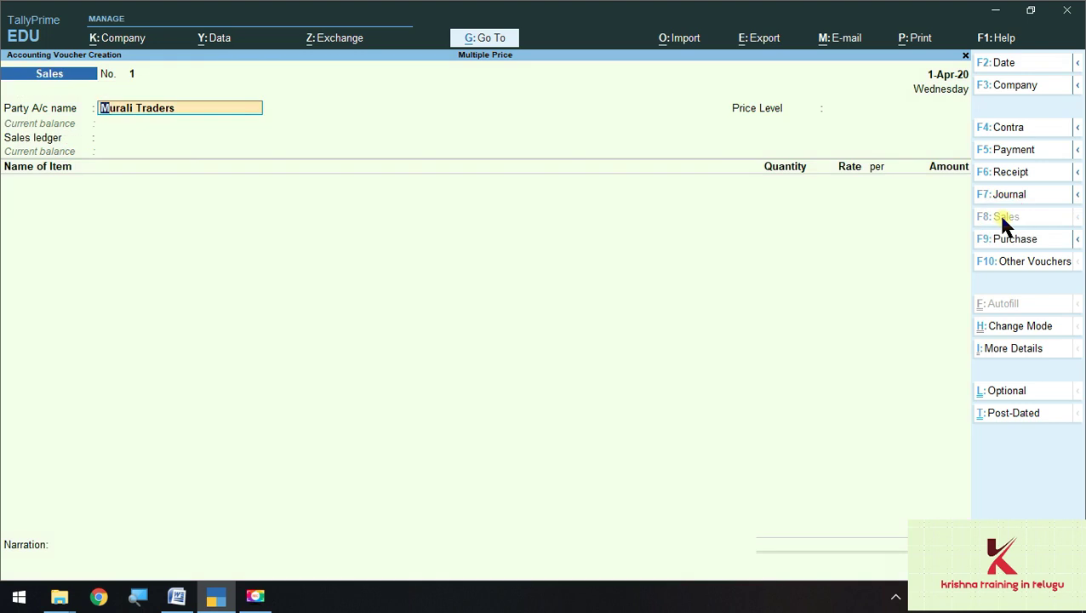
Keep Murali Traders as the voucher's party, check its category in the Word document, and set the price level to Dealer.
{"action": "key", "text": "Return"}
{"action": "key", "text": "Return"}
{"action": "key", "text": "Return"}
{"action": "key", "text": "Return"}
{"action": "key", "text": "Return"}
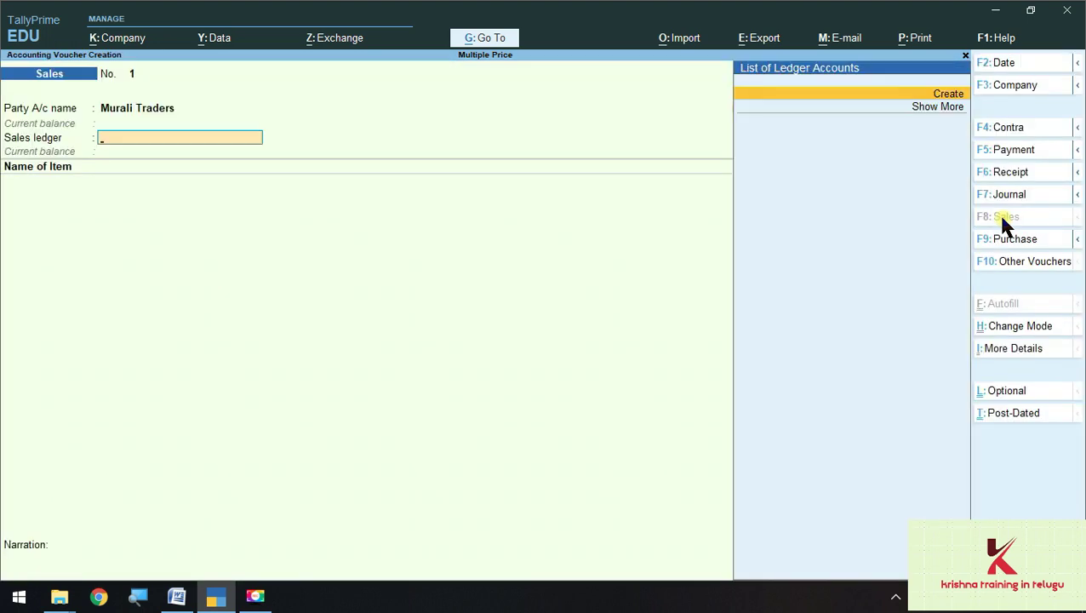
{"action": "key", "text": "Return"}
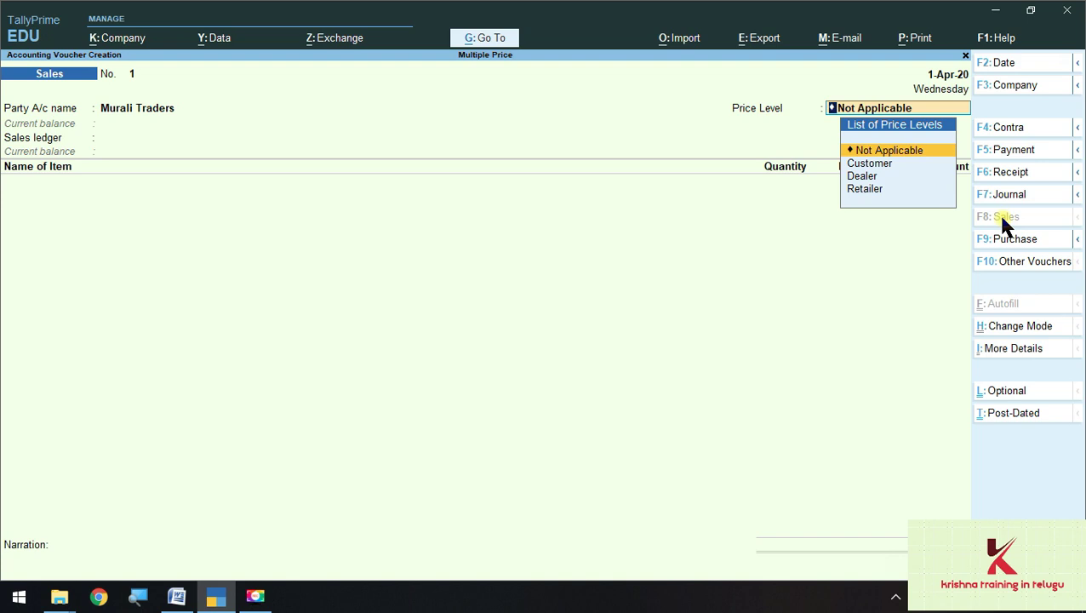
{"action": "key", "text": "alt+Tab"}
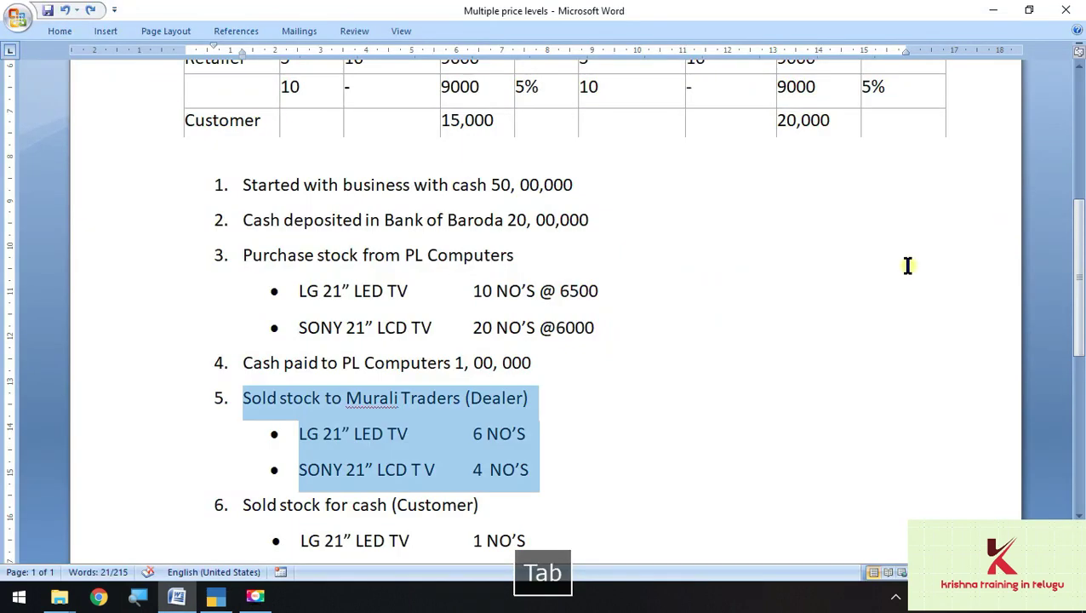
{"action": "scroll", "coordinate": [460, 286], "scroll_direction": "down", "scroll_amount": 1}
{"action": "key", "text": "alt+Tab"}
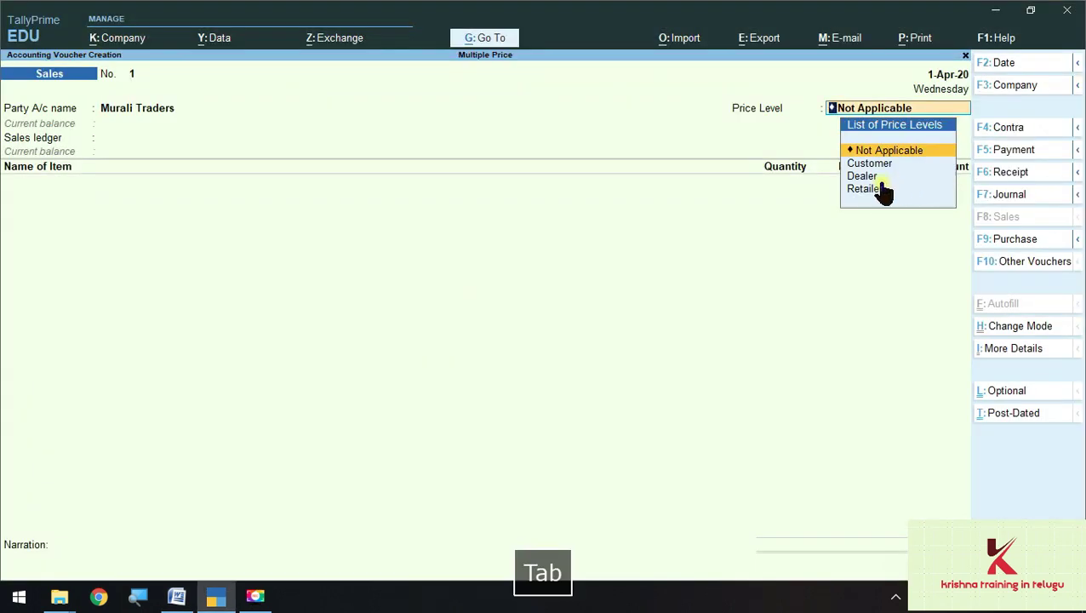
{"action": "key", "text": "BackSpace"}
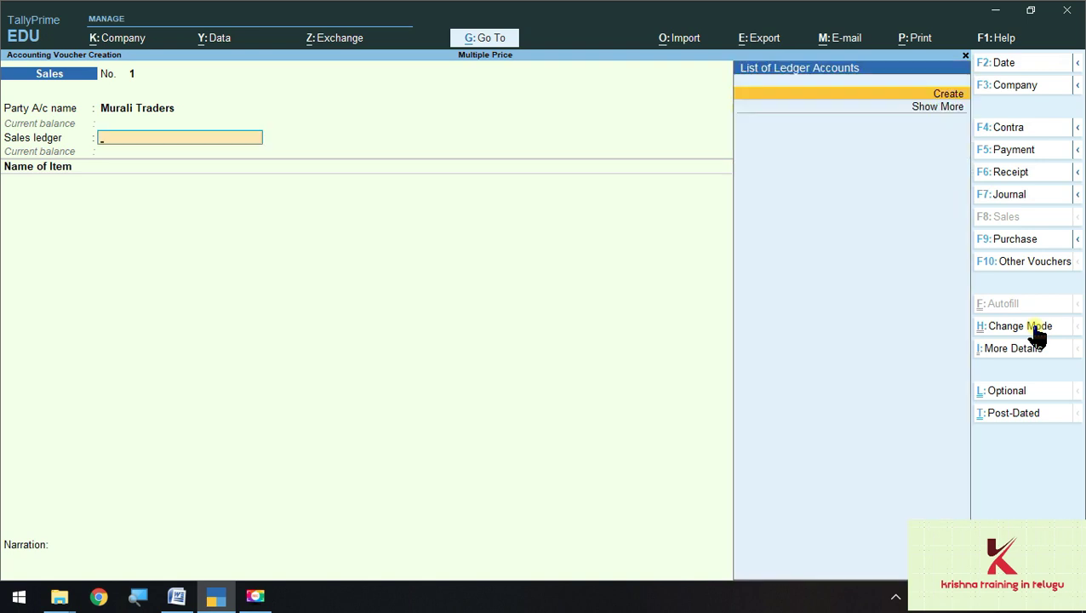
Create a Sales ledger under Sales Accounts with default banking and tax details and use it as the voucher's sales ledger.
{"action": "key", "text": "alt+c"}
{"action": "type", "text": "Sales"}
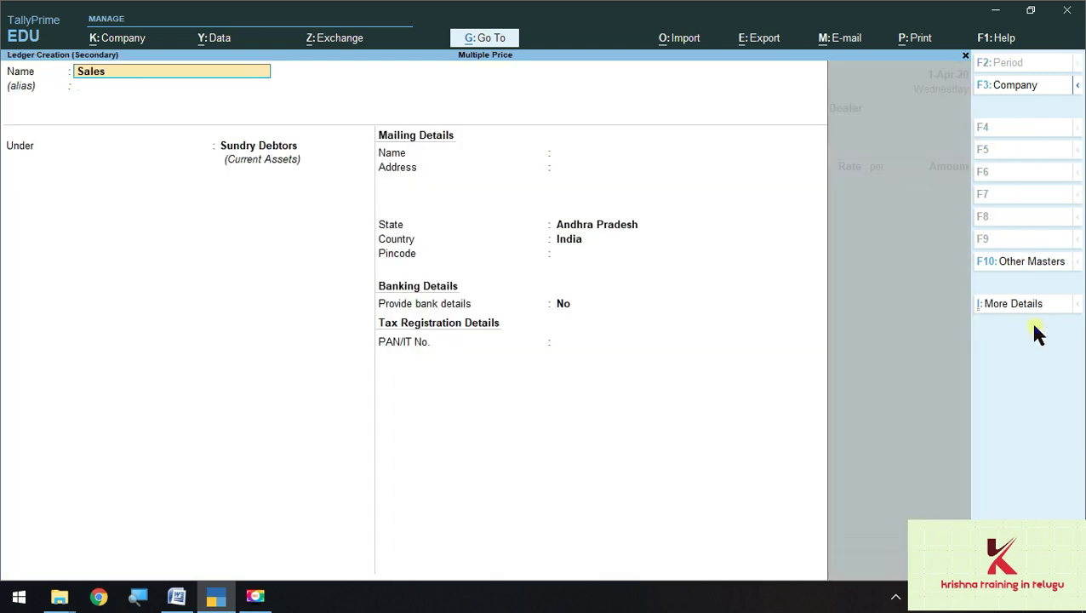
{"action": "key", "text": "Return"}
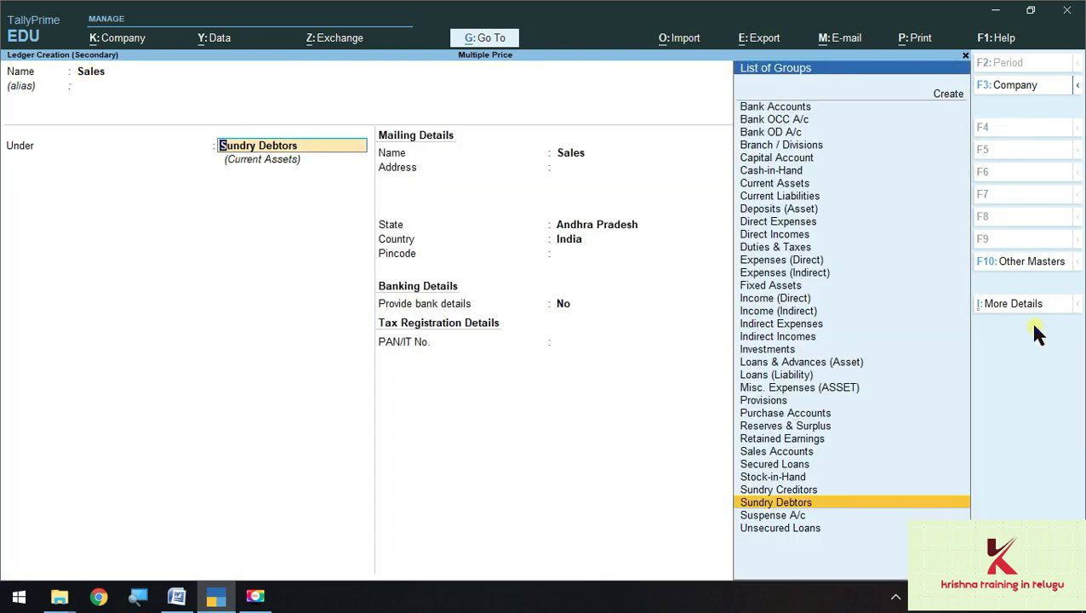
{"action": "type", "text": "S"}
{"action": "key", "text": "Down"}
{"action": "key", "text": "Up"}
{"action": "key", "text": "Return"}
{"action": "key", "text": "Return"}
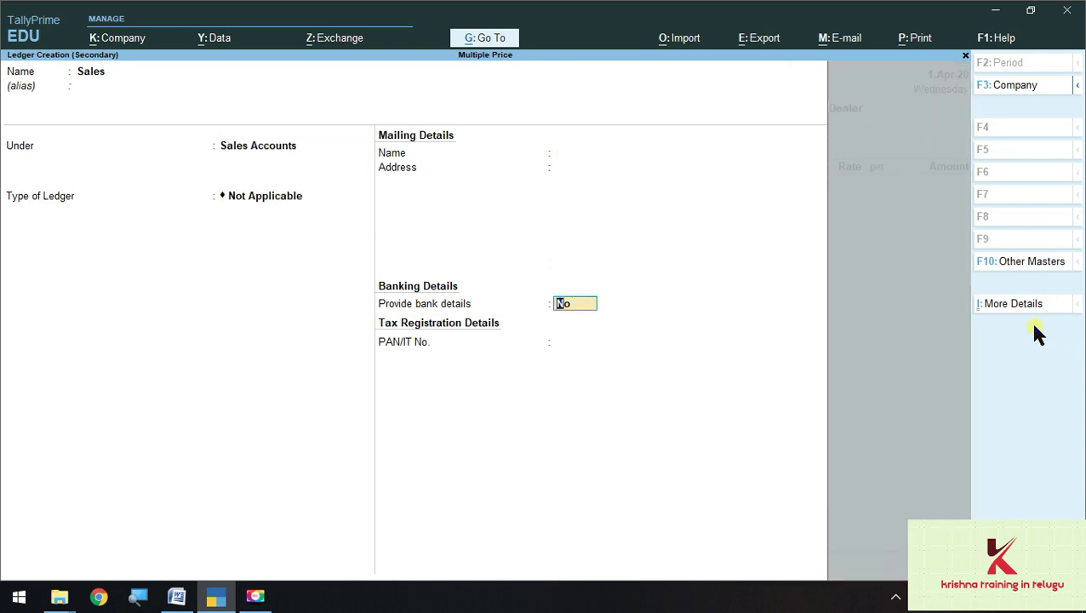
{"action": "key", "text": "Return"}
{"action": "key", "text": "Return"}
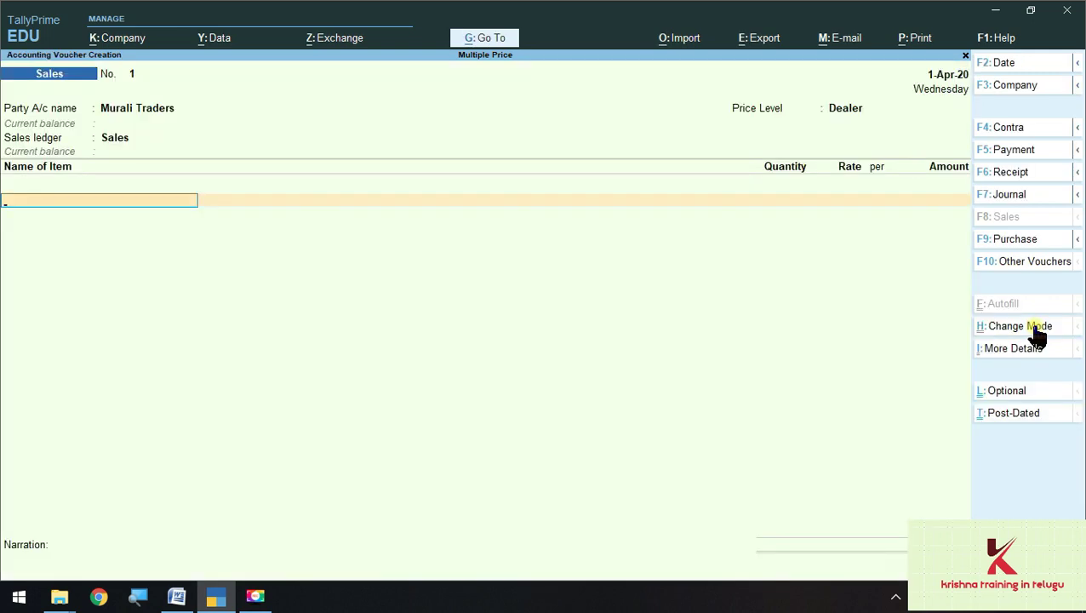
Check the first item sold to Murali Traders in the Word document and enter Lg 21 Led with quantity 6 nos.
{"action": "key", "text": "alt+Tab"}
{"action": "left_click", "coordinate": [458, 355]}
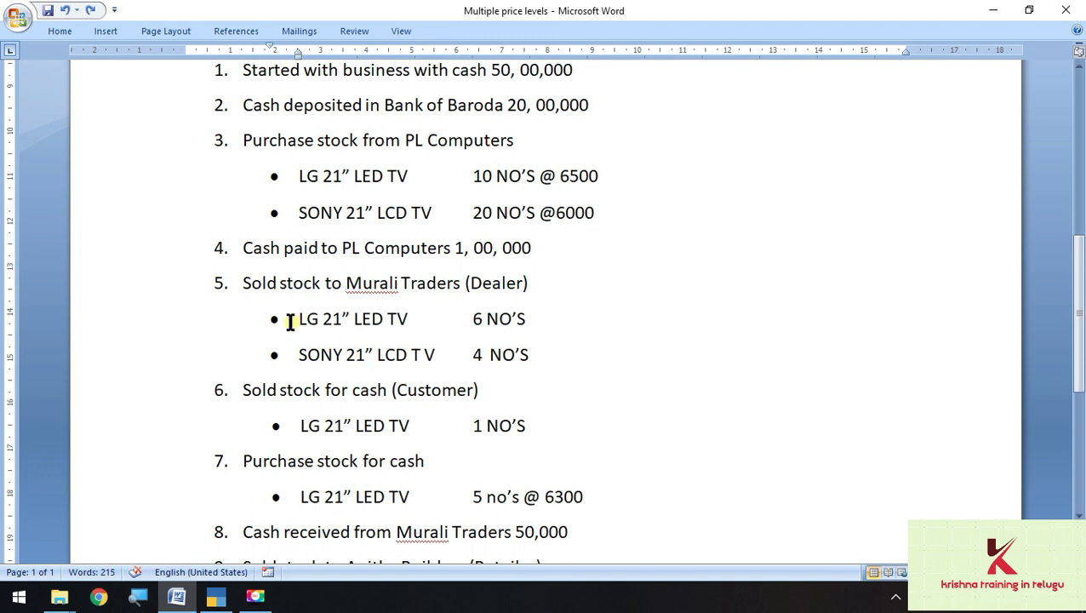
{"action": "left_click_drag", "start_coordinate": [290, 322], "coordinate": [521, 324]}
{"action": "key", "text": "alt+Tab"}
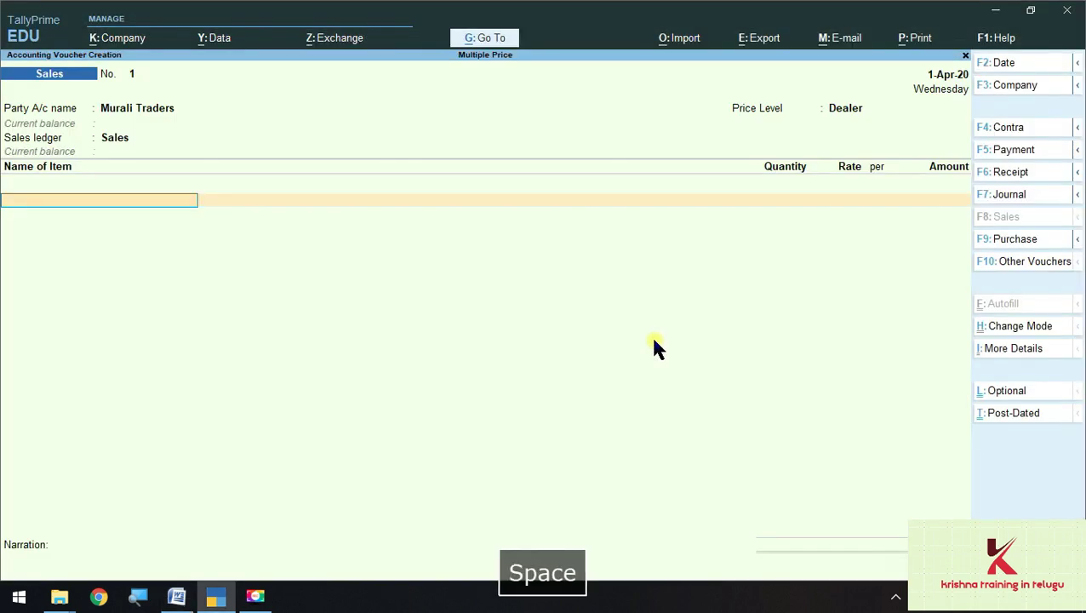
{"action": "key", "text": "Down"}
{"action": "key", "text": "Down"}
{"action": "key", "text": "Return"}
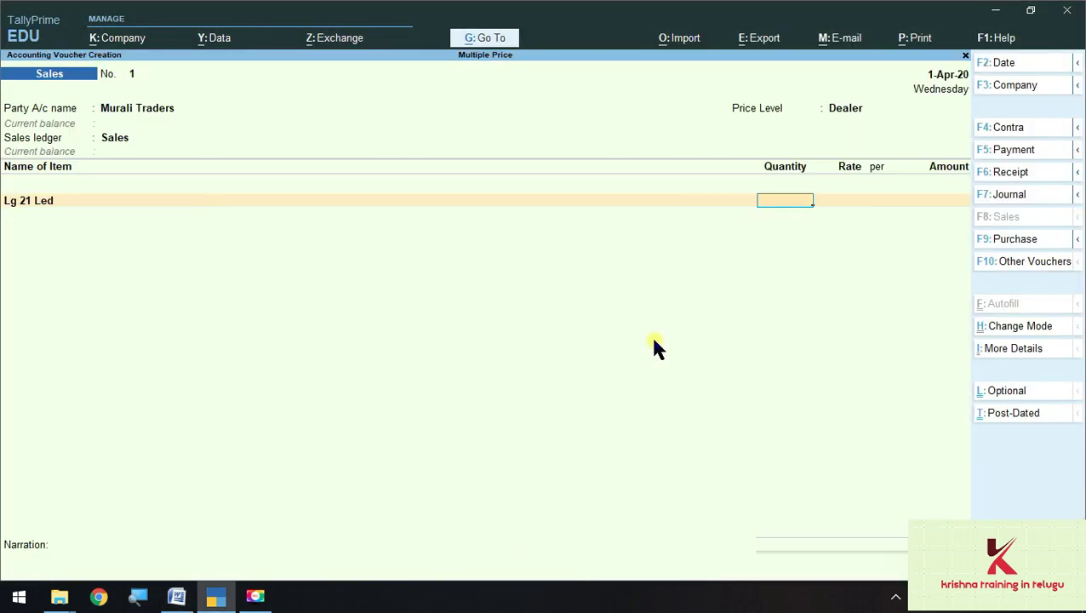
{"action": "type", "text": "6"}
{"action": "key", "text": "Return"}
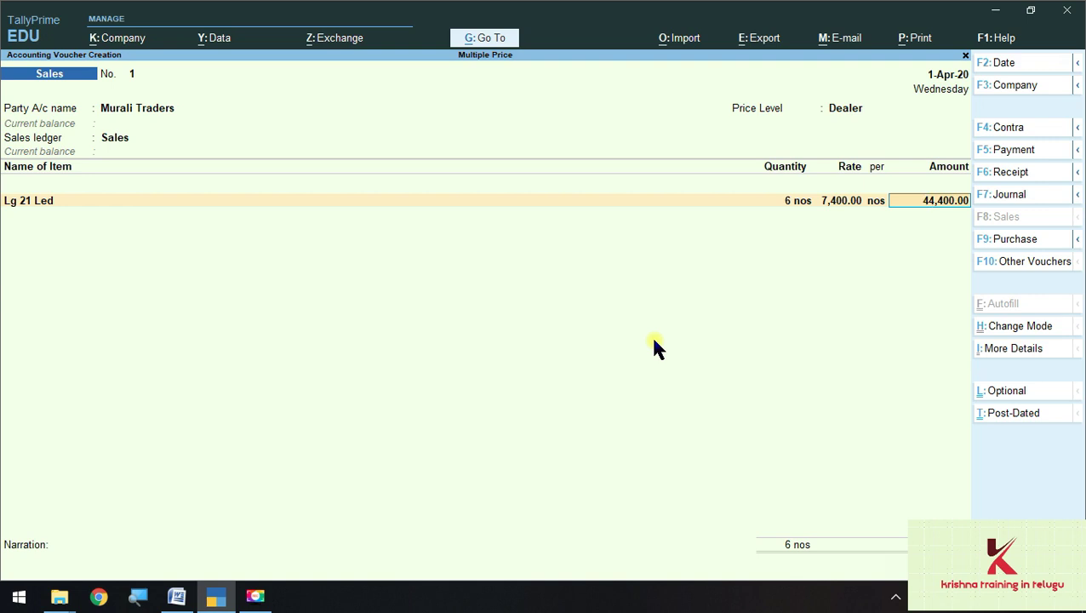
Compare the voucher's Lg 21 Led rate with the Dealer rate for 5 to less than 10 units in Word's price table.
{"action": "key", "text": "alt+Tab"}
{"action": "scroll", "coordinate": [294, 446], "scroll_direction": "up", "scroll_amount": 5}
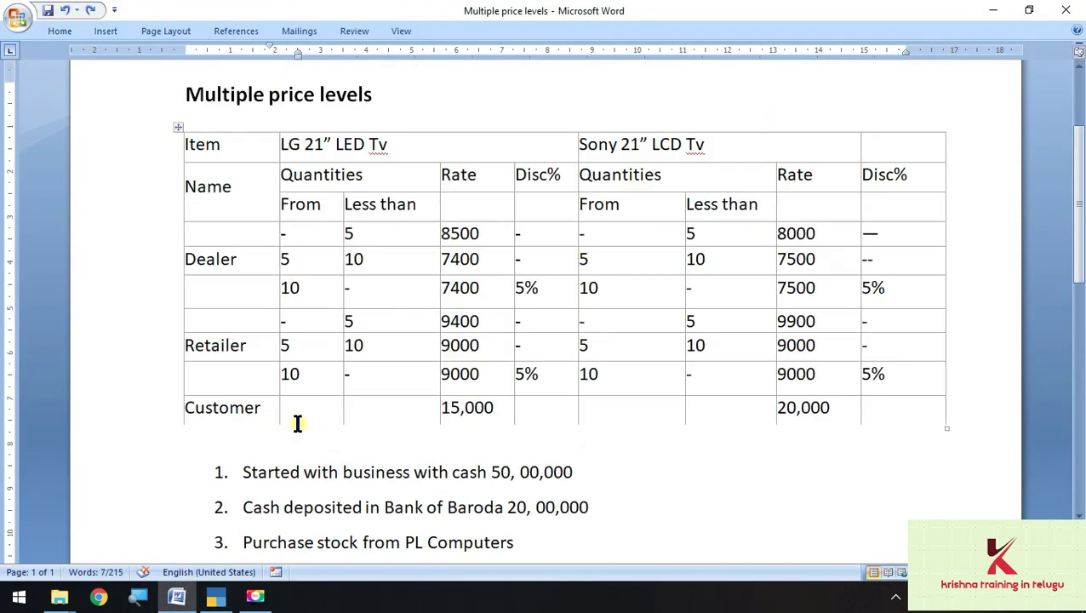
{"action": "scroll", "coordinate": [298, 423], "scroll_direction": "up", "scroll_amount": 1}
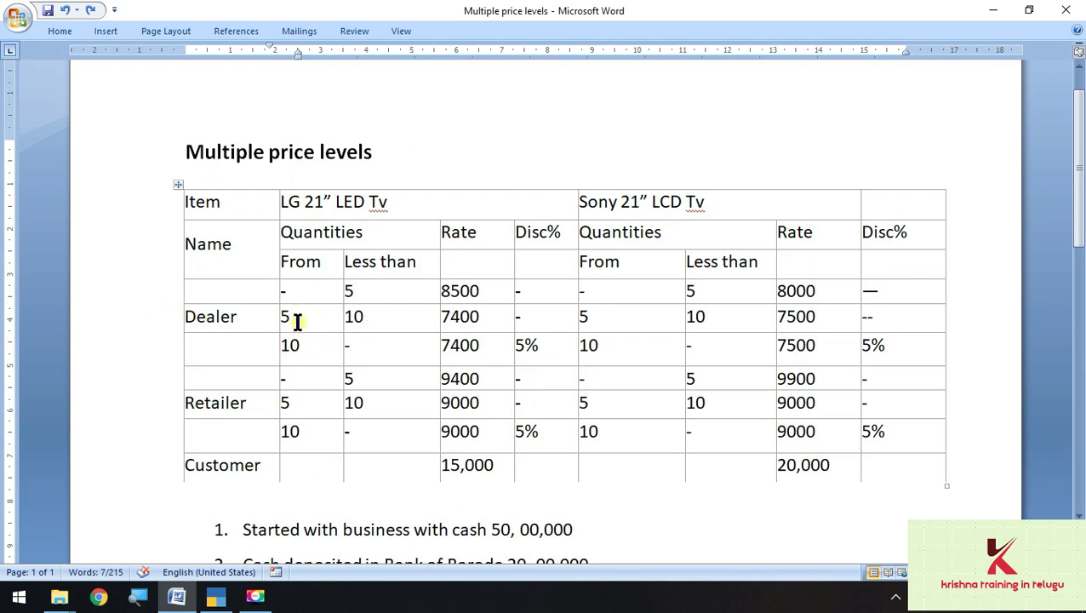
{"action": "left_click_drag", "start_coordinate": [284, 317], "coordinate": [486, 328]}
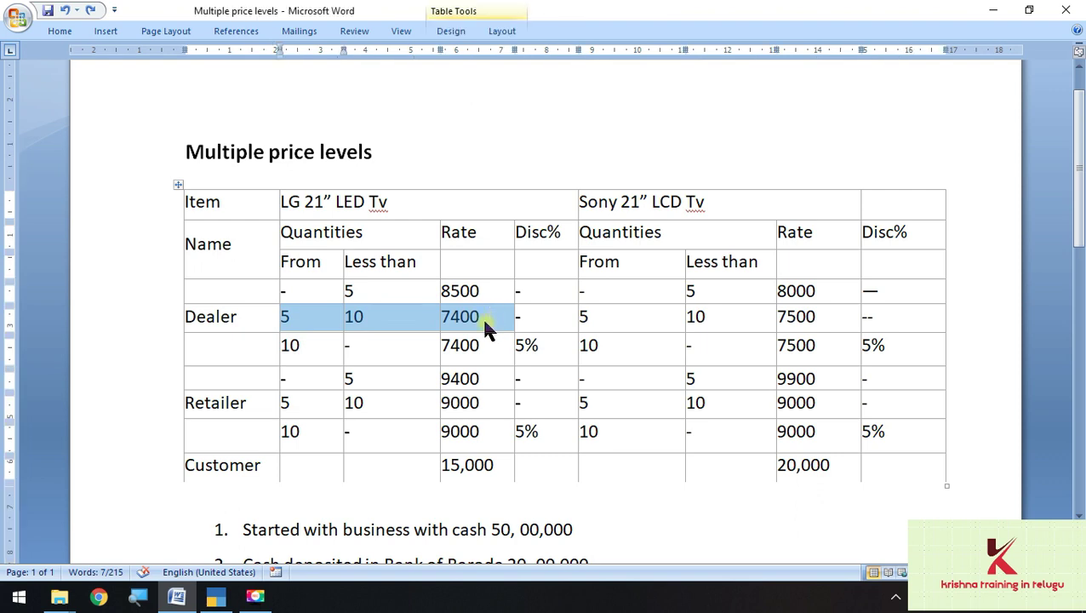
{"action": "key", "text": "alt+Tab"}
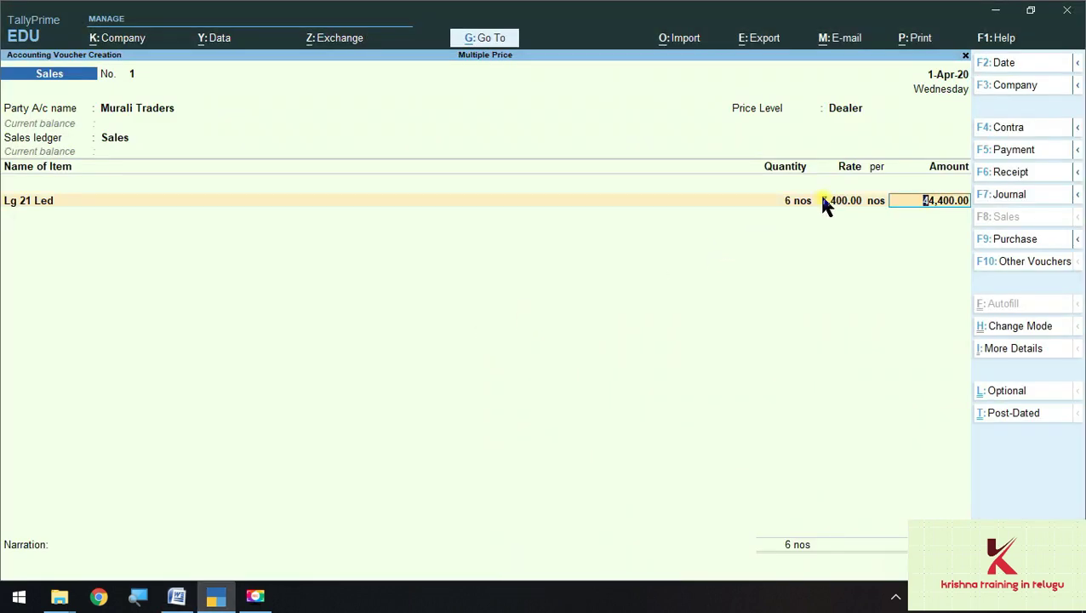
Look up the Dealer slab for fewer than 5 units and set the Lg 21 Led quantity to 4 nos.
{"action": "key", "text": "alt+Tab"}
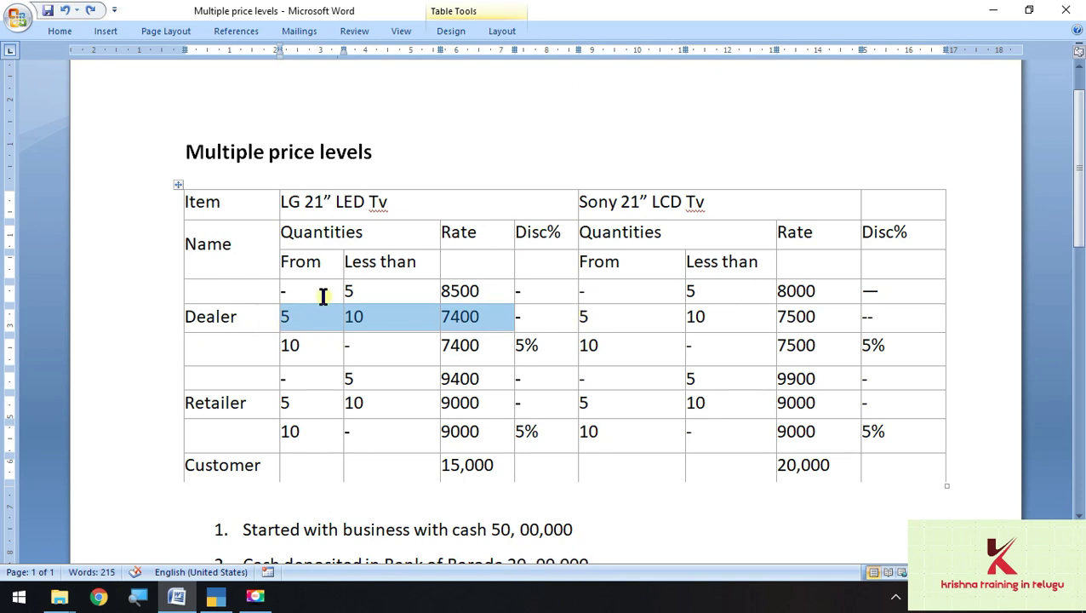
{"action": "key", "text": "alt+Tab"}
{"action": "key", "text": "shift+Tab"}
{"action": "key", "text": "shift+Tab"}
{"action": "type", "text": "4"}
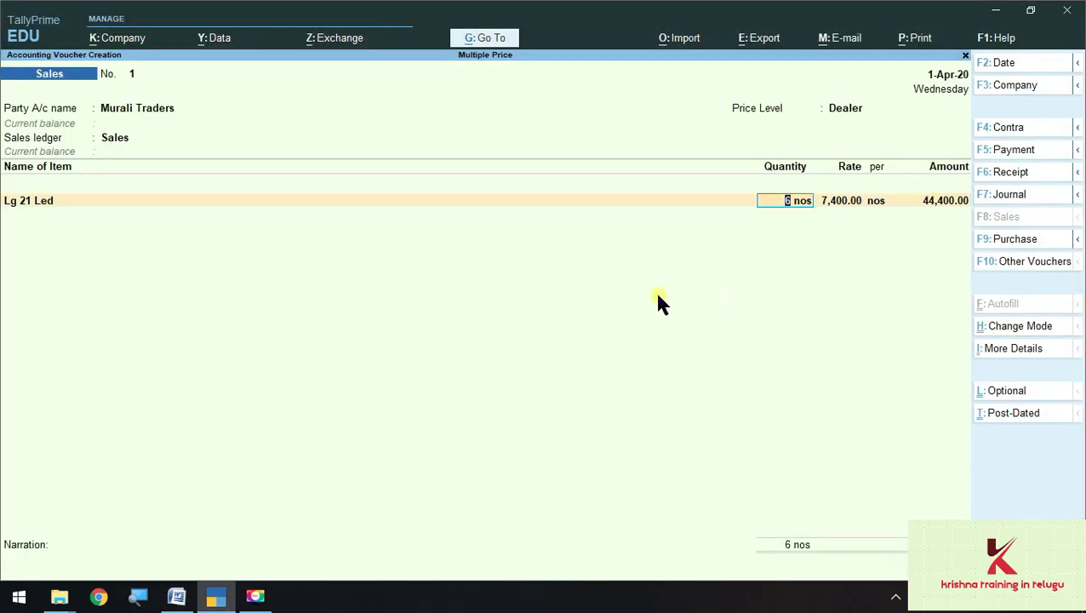
{"action": "key", "text": "Tab"}
{"action": "key", "text": "Tab"}
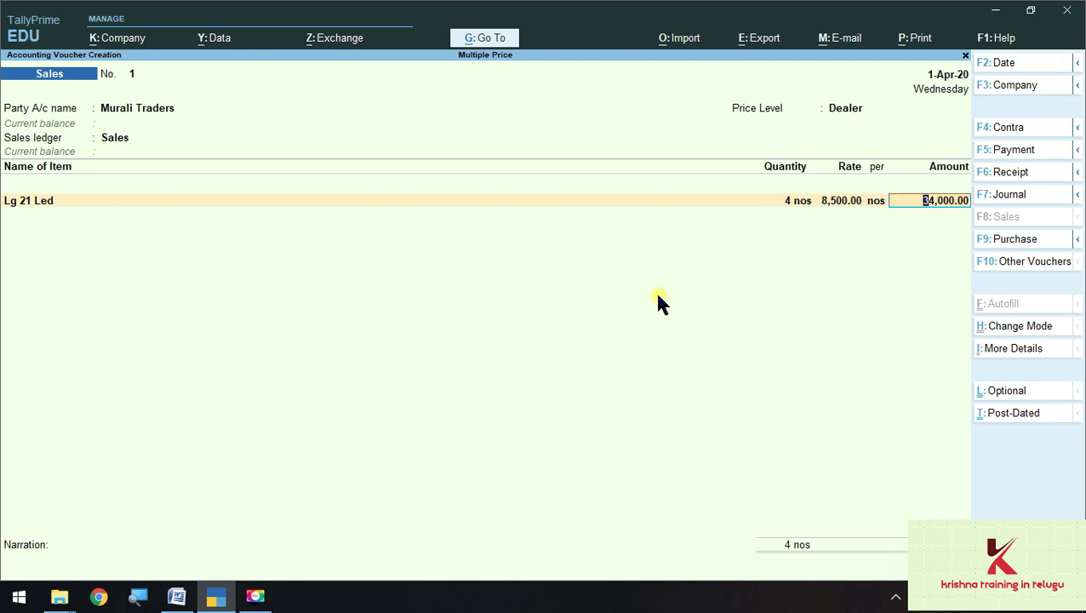
Review the first two Dealer slabs for the LG TV in Word and set the Lg 21 Led quantity to 8 nos.
{"action": "key", "text": "alt+Tab"}
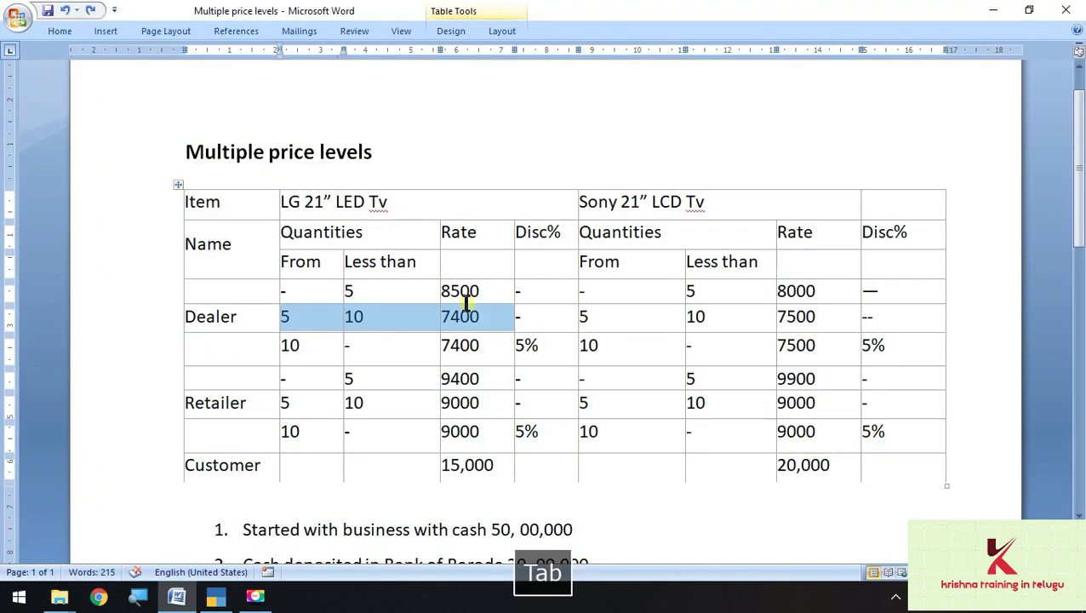
{"action": "left_click_drag", "start_coordinate": [324, 292], "coordinate": [481, 318]}
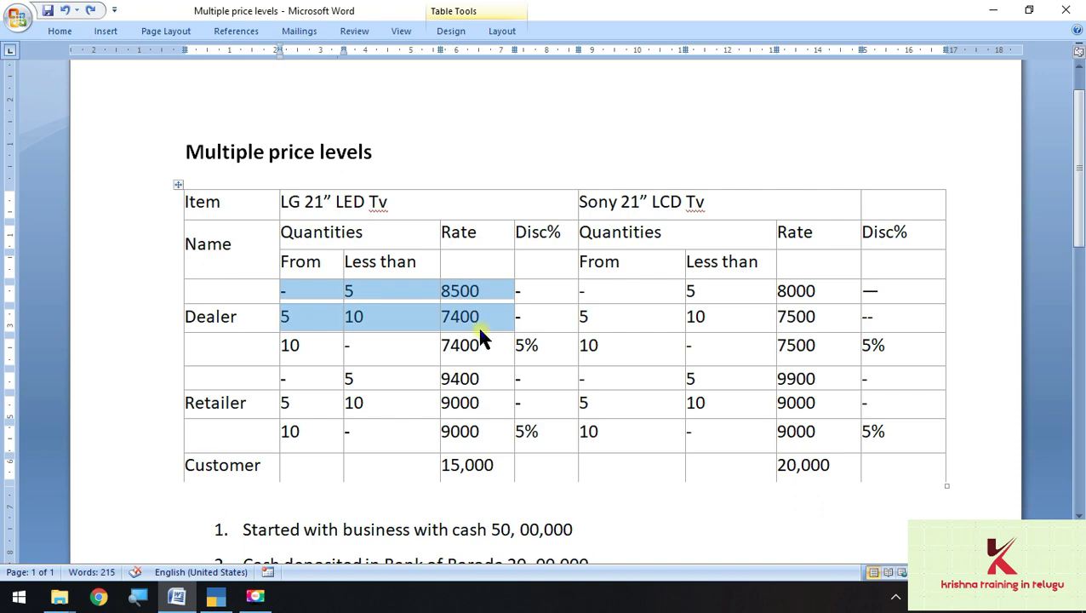
{"action": "left_click", "coordinate": [994, 11]}
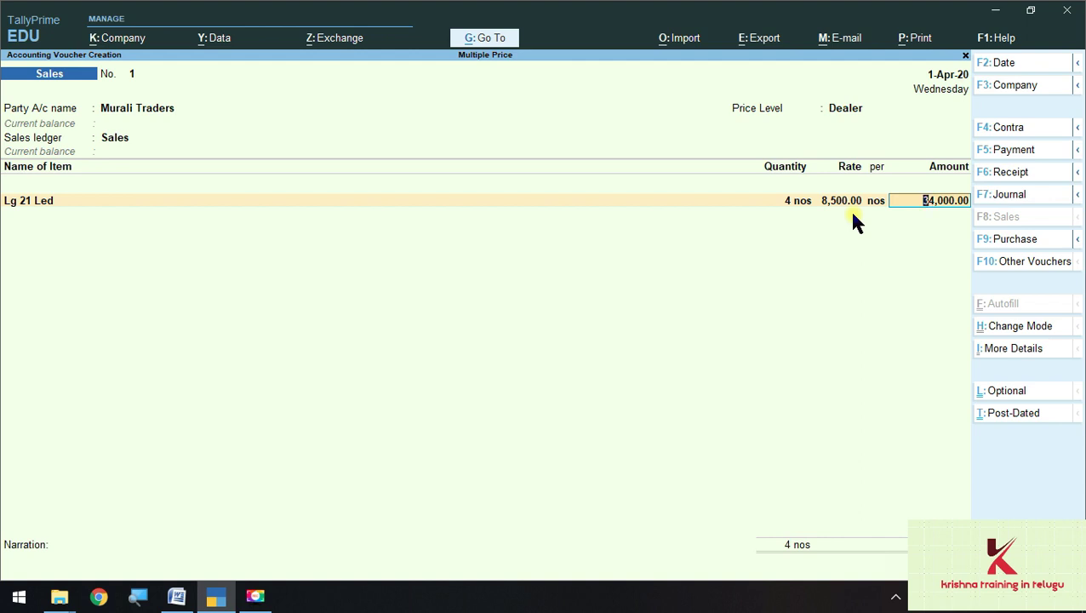
{"action": "key", "text": "BackSpace"}
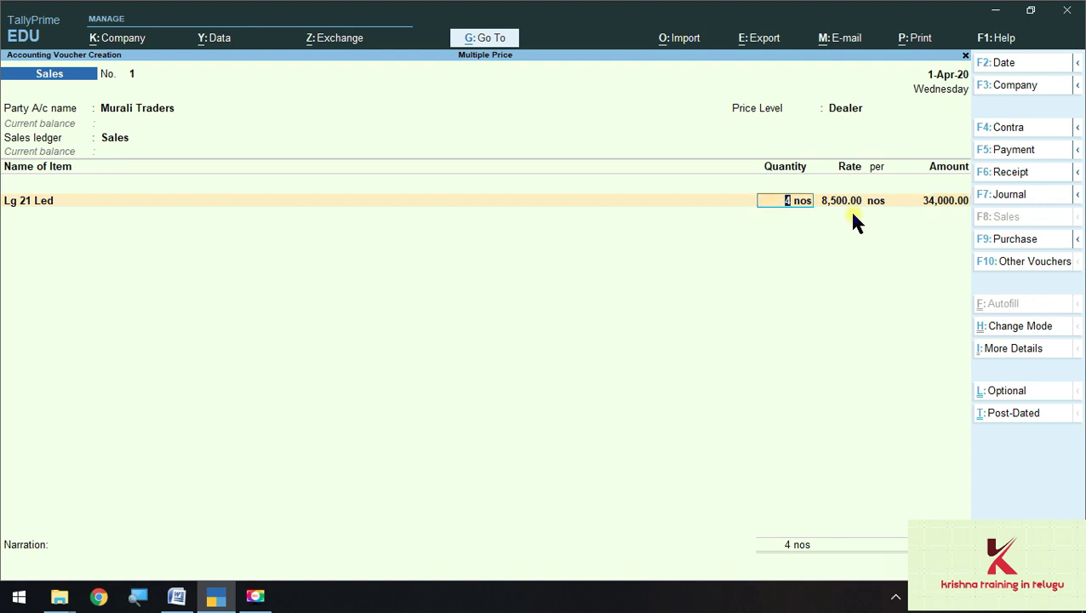
{"action": "type", "text": "8"}
{"action": "key", "text": "Return"}
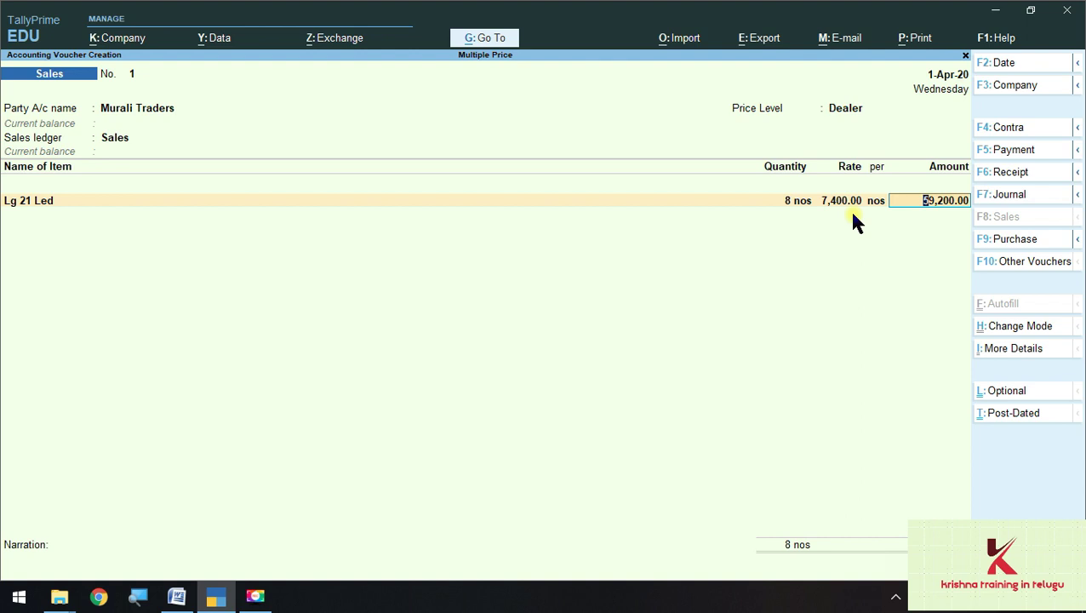
Check the Dealer slab starting from 10 units in Word and set the Lg 21 Led quantity to 11 nos, accepting the negative stock.
{"action": "key", "text": "ctrl"}
{"action": "key", "text": "alt+Tab"}
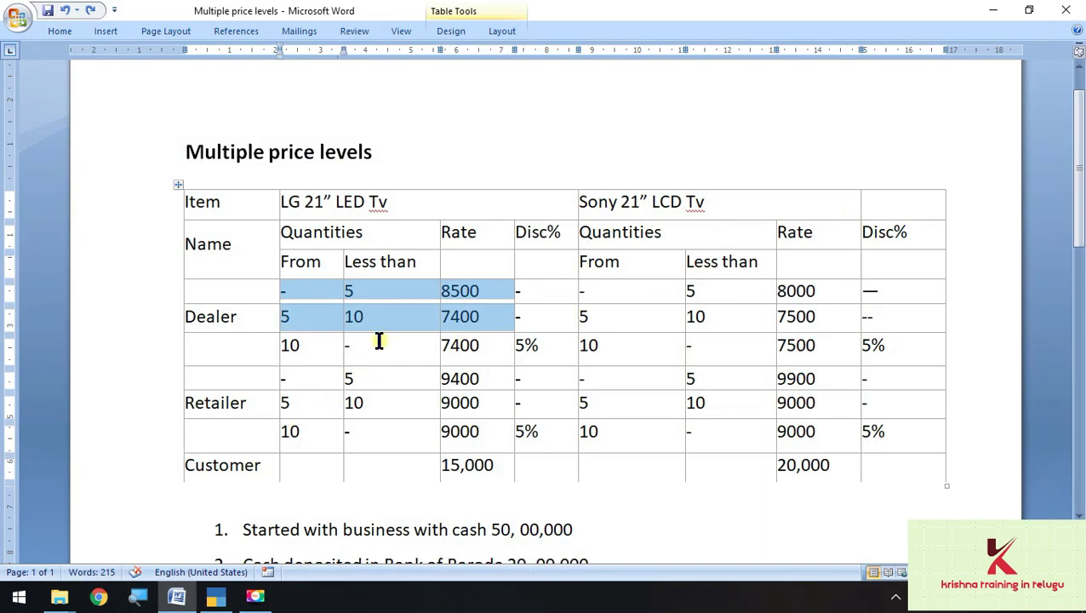
{"action": "left_click", "coordinate": [355, 320]}
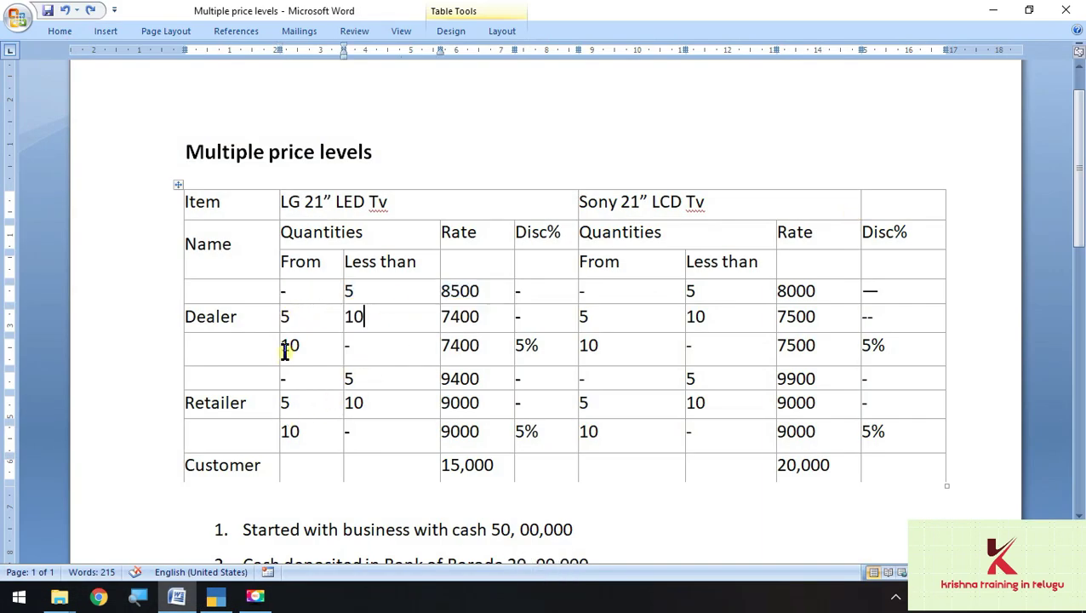
{"action": "left_click_drag", "start_coordinate": [284, 344], "coordinate": [470, 362]}
{"action": "left_click", "coordinate": [993, 10]}
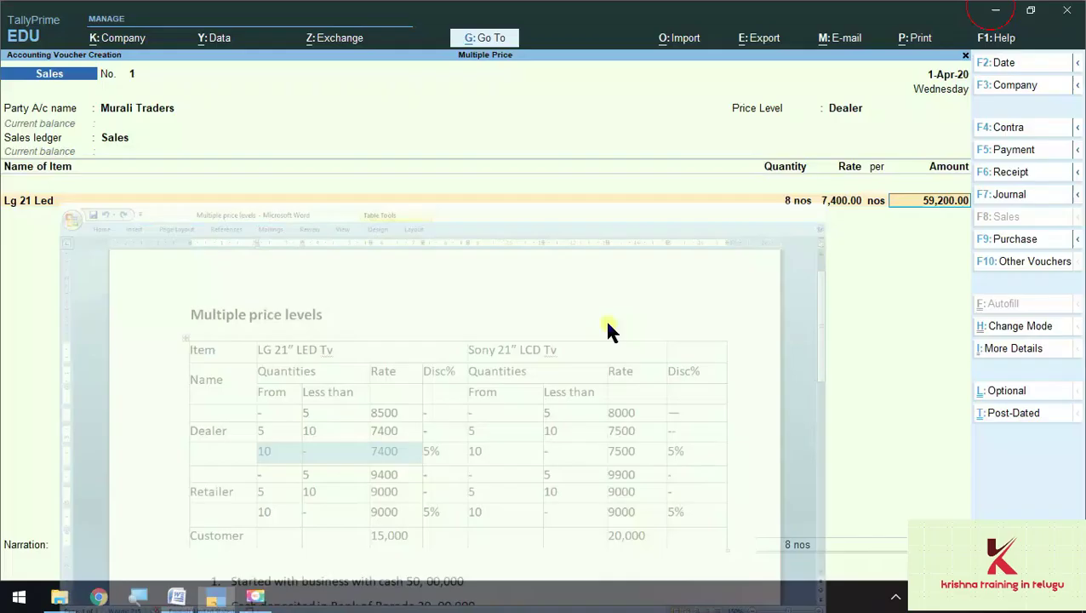
{"action": "key", "text": "BackSpace"}
{"action": "key", "text": "BackSpace"}
{"action": "key", "text": "BackSpace"}
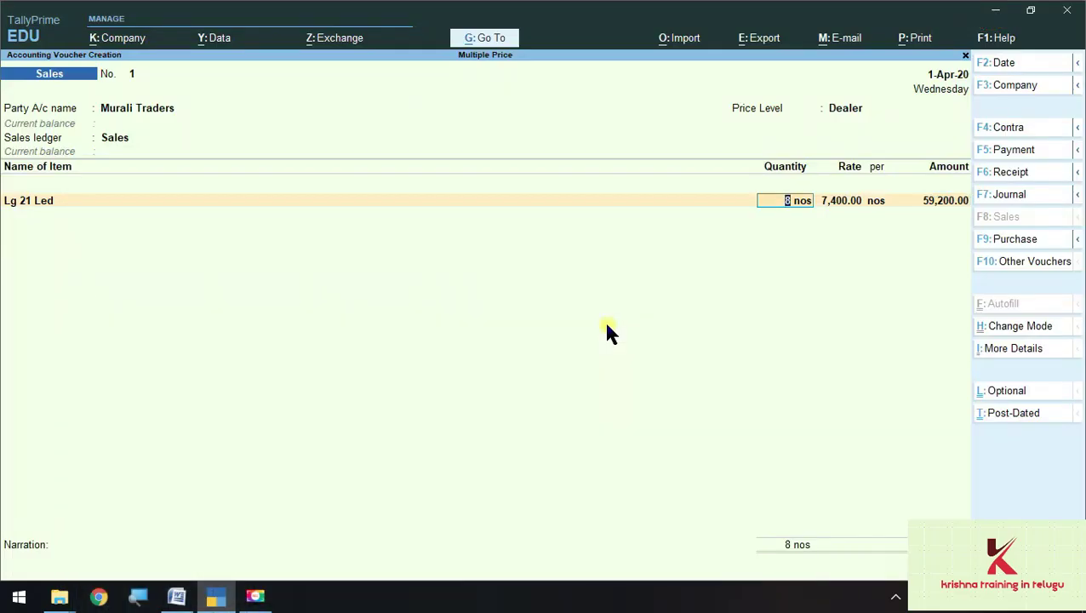
{"action": "type", "text": "11"}
{"action": "key", "text": "Return"}
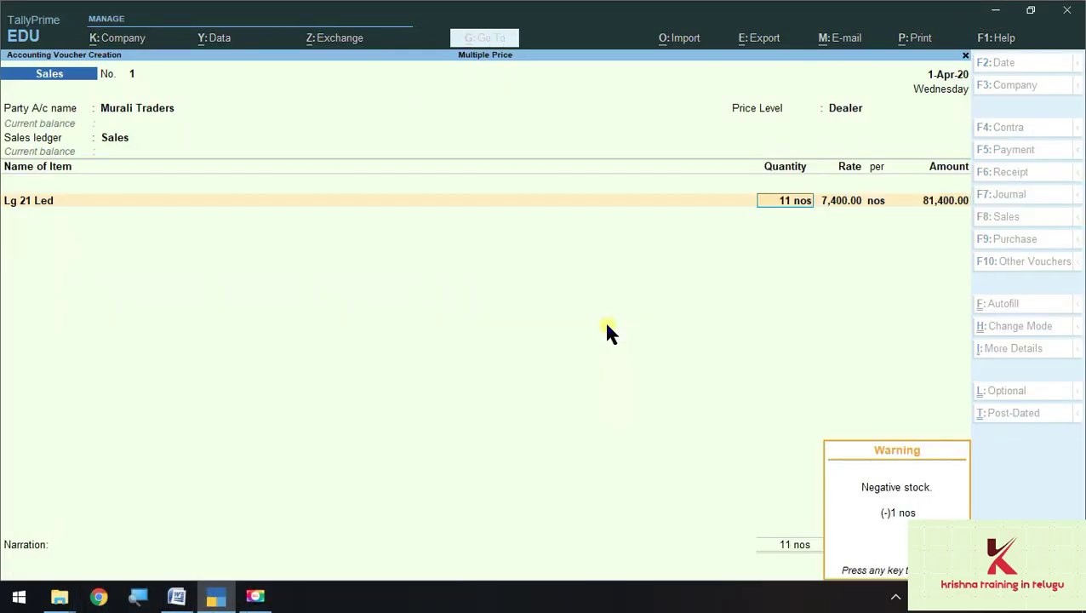
{"action": "key", "text": "Return"}
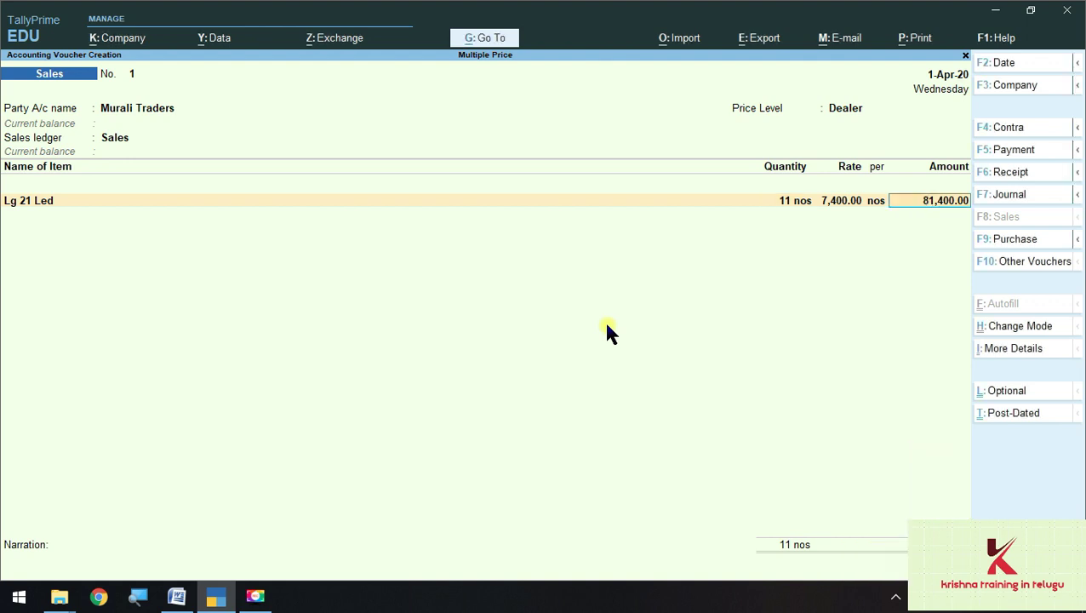
Examine the rate and discount of the LG TV's Dealer slab from 10 units in Word and compare them with the sales voucher.
{"action": "key", "text": "BackSpace"}
{"action": "key", "text": "Return"}
{"action": "key", "text": "alt+Tab"}
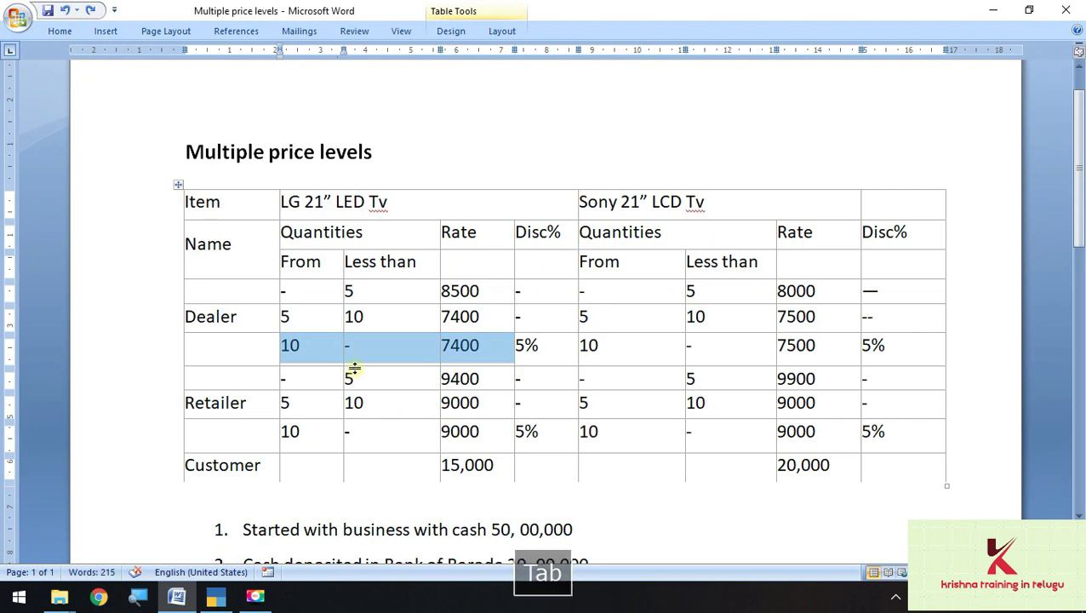
{"action": "left_click", "coordinate": [278, 355]}
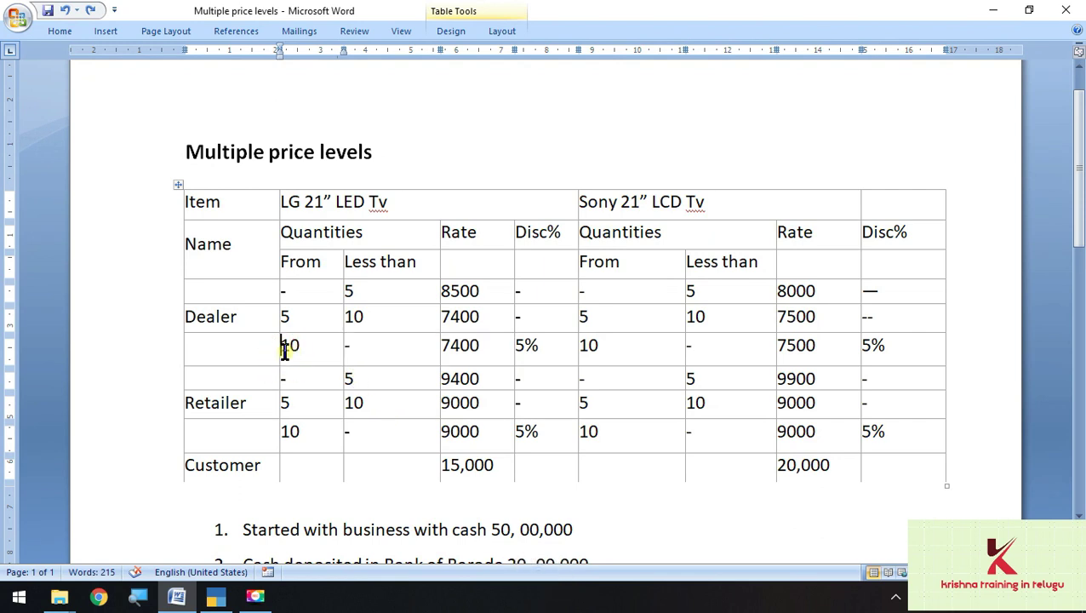
{"action": "left_click_drag", "start_coordinate": [283, 346], "coordinate": [545, 354]}
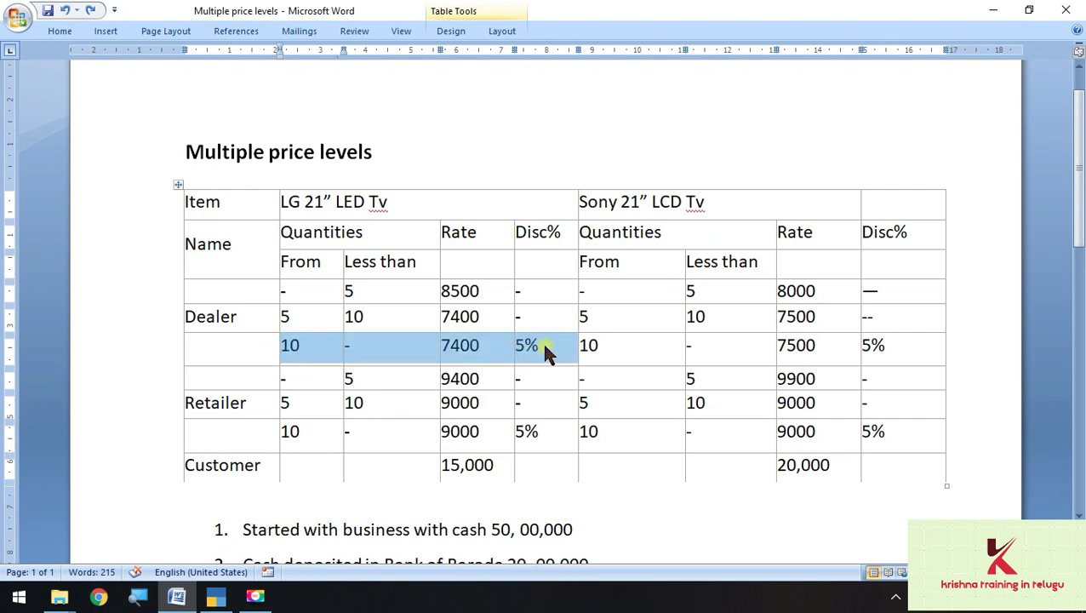
{"action": "left_click", "coordinate": [992, 10]}
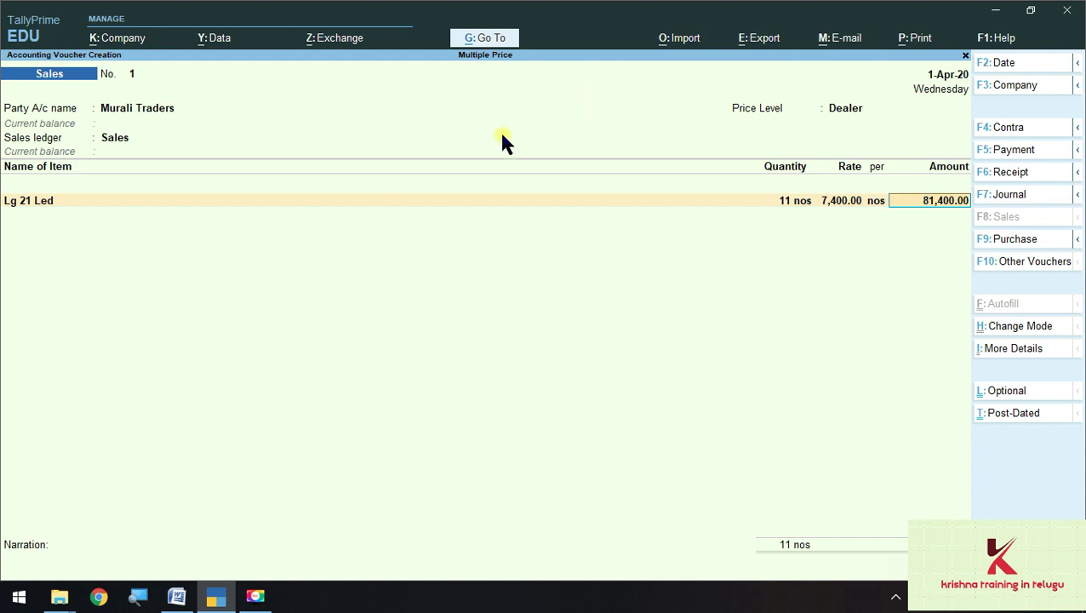
Enable the Discount column in invoices in the company features and accept the settings.
{"action": "left_click", "coordinate": [107, 37]}
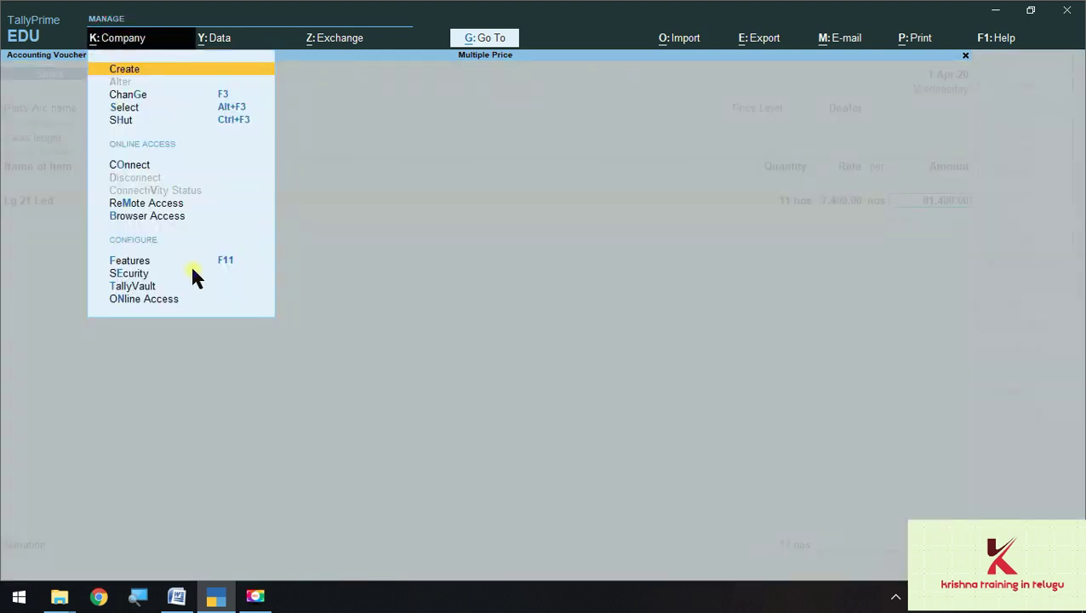
{"action": "left_click", "coordinate": [138, 264]}
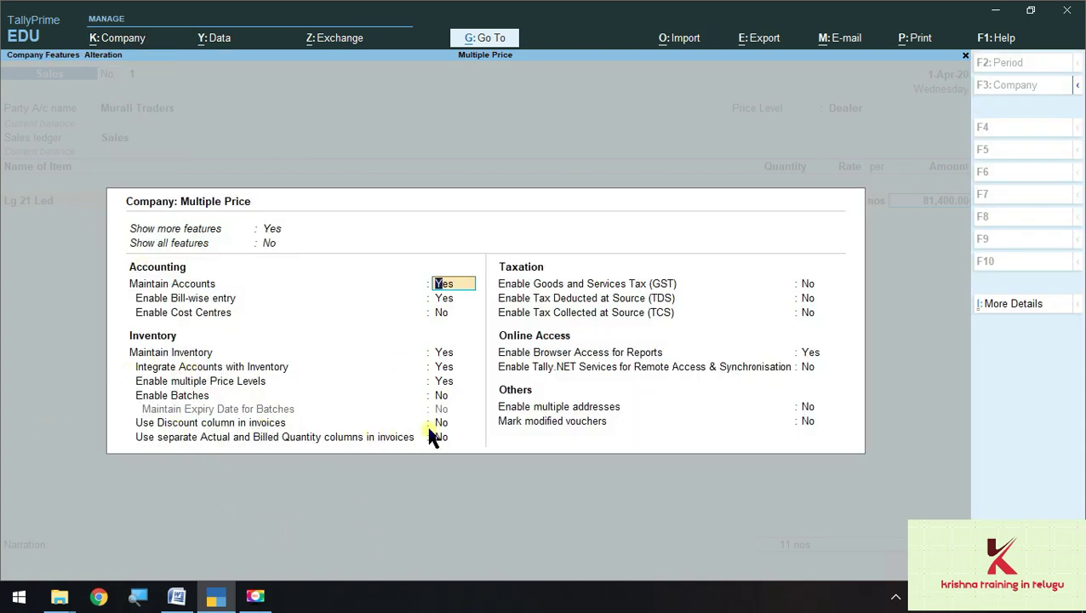
{"action": "left_click", "coordinate": [273, 230]}
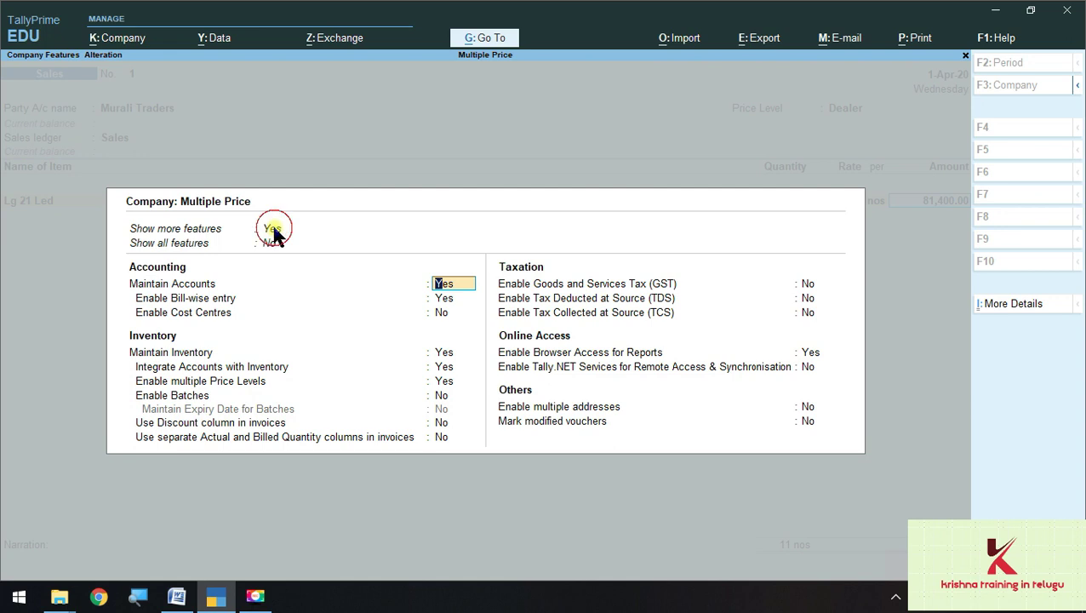
{"action": "left_click", "coordinate": [282, 280]}
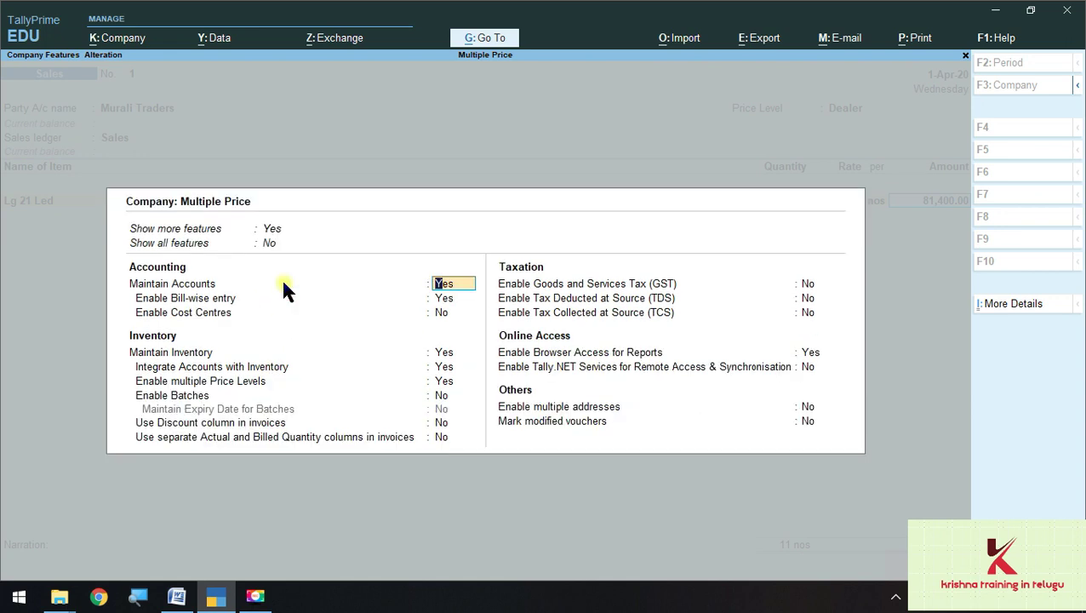
{"action": "left_click", "coordinate": [163, 425]}
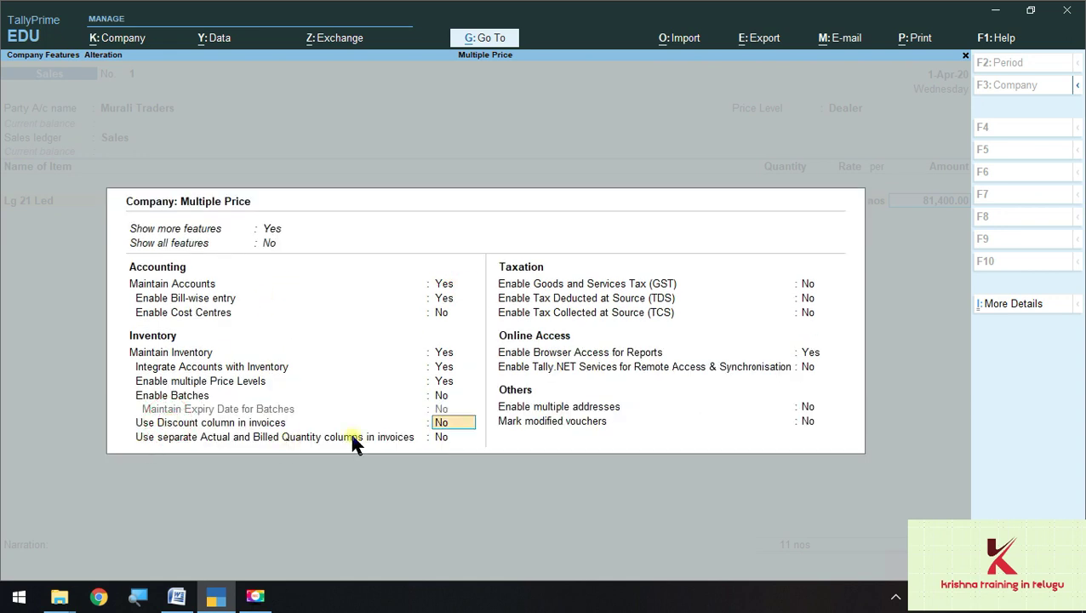
{"action": "left_click", "coordinate": [450, 426]}
{"action": "key", "text": "Return"}
{"action": "key", "text": "Return"}
{"action": "key", "text": "Return"}
{"action": "key", "text": "Return"}
{"action": "key", "text": "Return"}
{"action": "key", "text": "Return"}
{"action": "key", "text": "Return"}
{"action": "key", "text": "Return"}
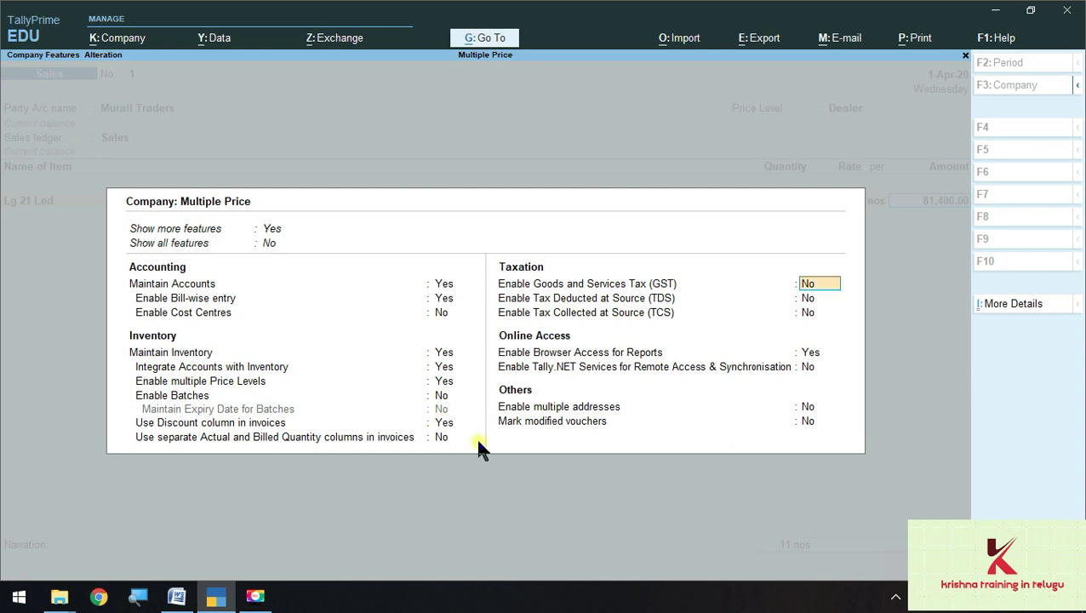
{"action": "key", "text": "Return"}
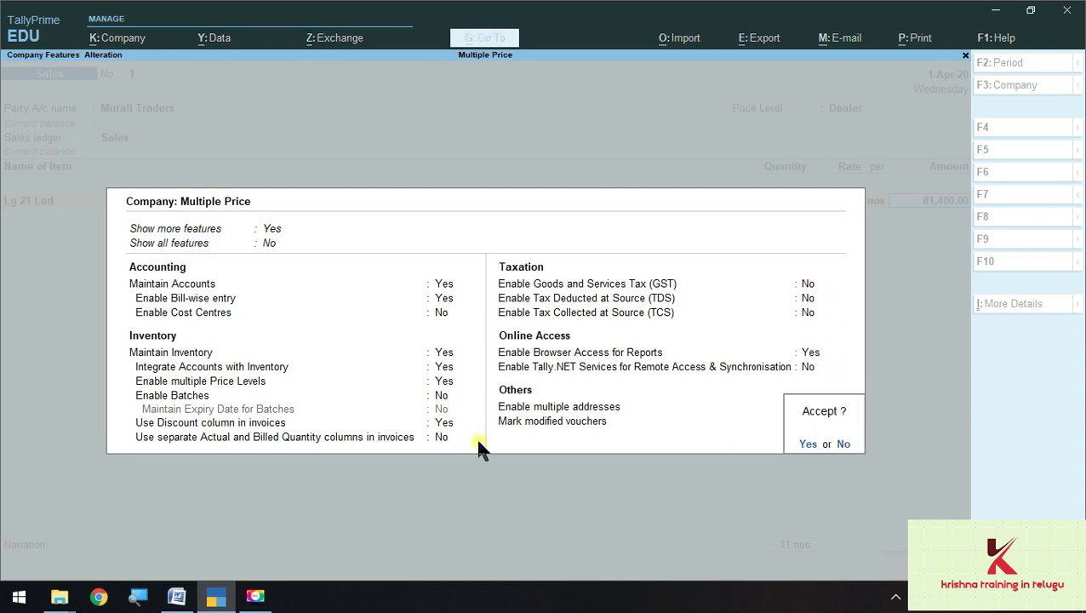
{"action": "key", "text": "Return"}
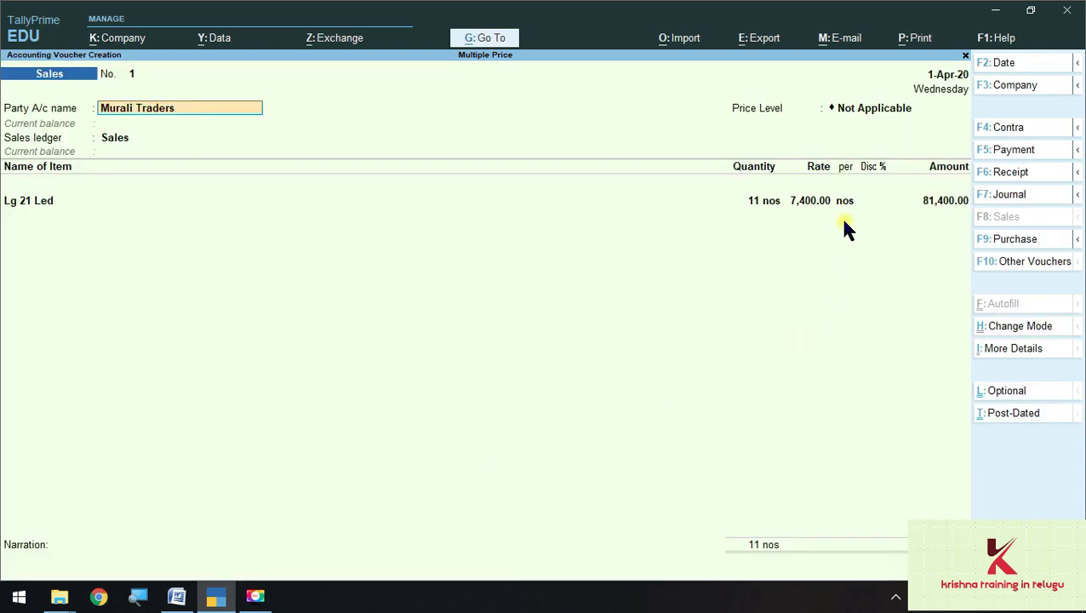
Try to get the discount in the open Murali Traders voucher by setting the Lg 21 Led quantity to 12 nos.
{"action": "key", "text": "Return"}
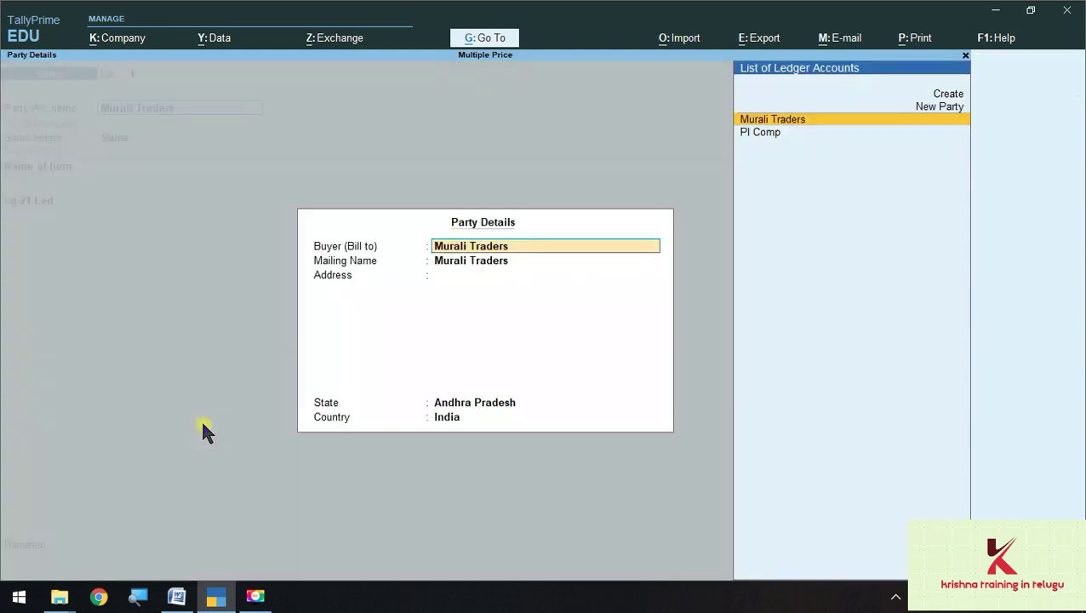
{"action": "key", "text": "Return"}
{"action": "key", "text": "ctrl+a"}
{"action": "key", "text": "Return"}
{"action": "key", "text": "Return"}
{"action": "key", "text": "Return"}
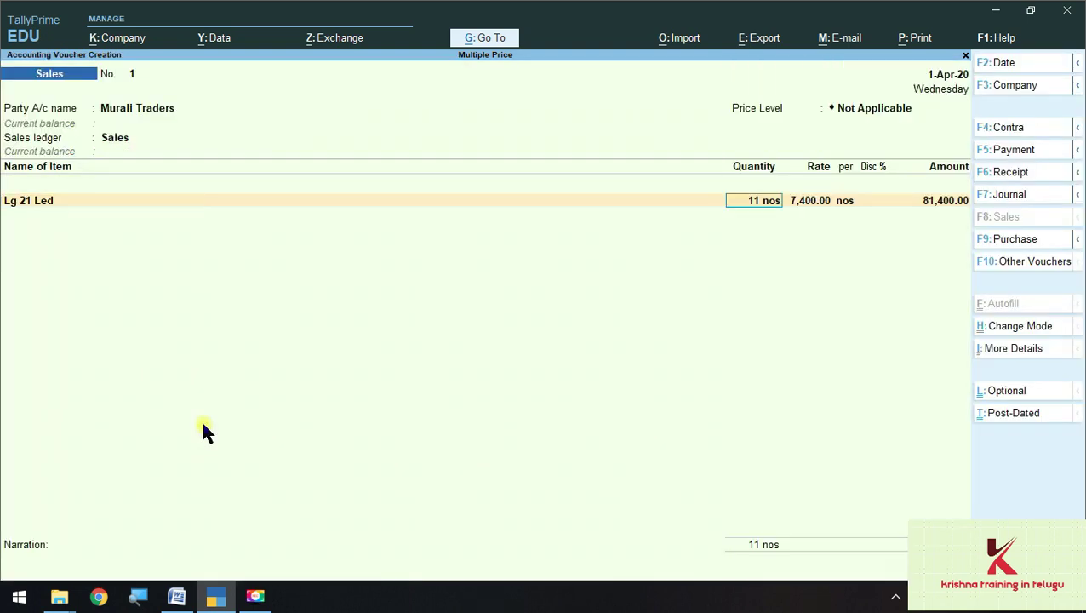
{"action": "type", "text": "12"}
{"action": "key", "text": "Return"}
{"action": "key", "text": "Return"}
{"action": "key", "text": "Return"}
{"action": "key", "text": "Return"}
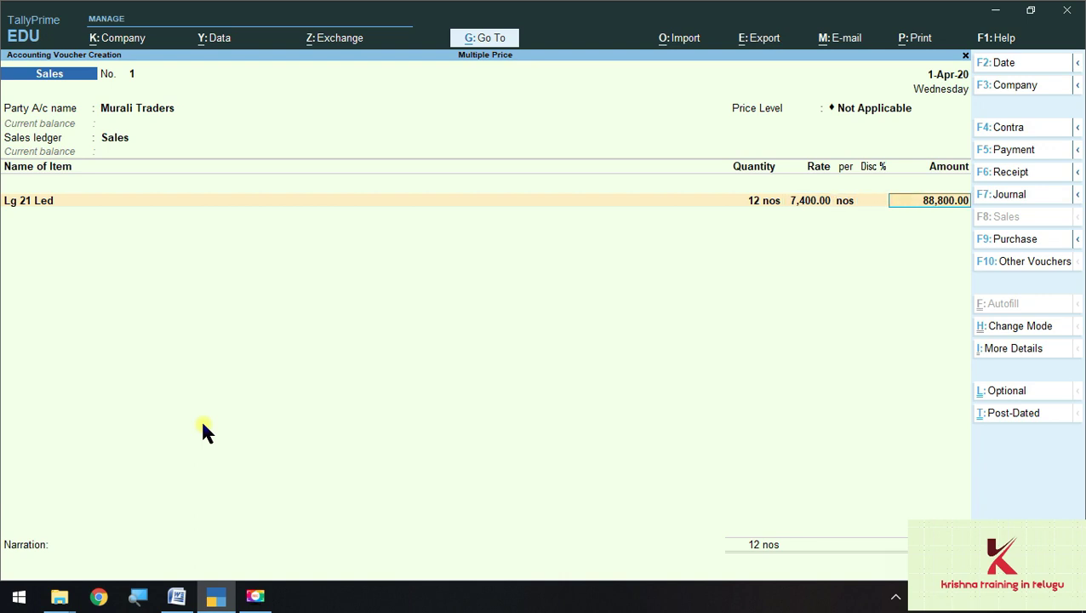
{"action": "key", "text": "BackSpace"}
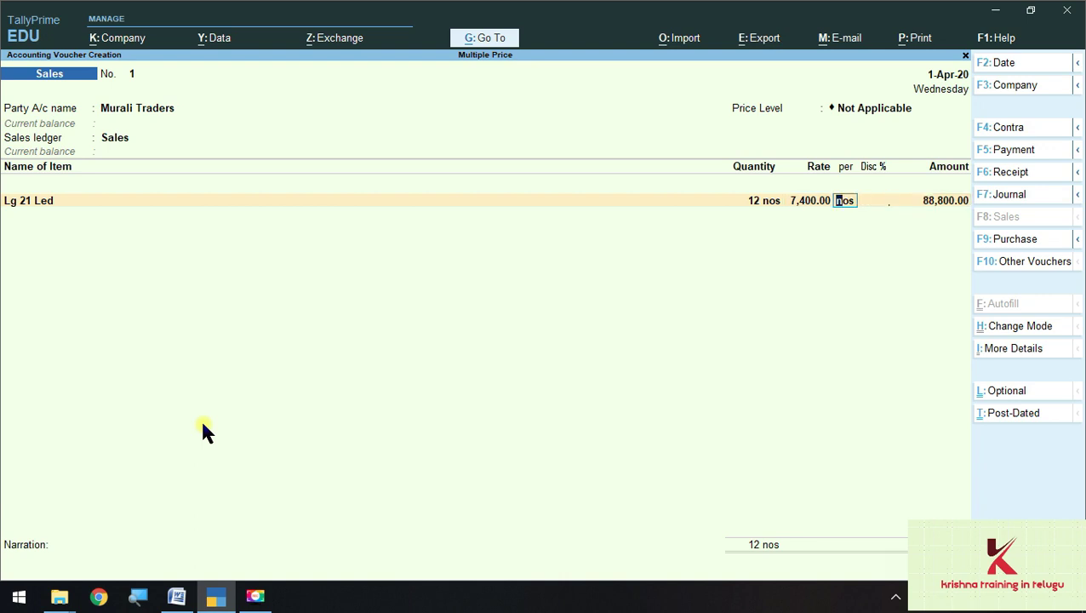
Discard the unsaved sales voucher and open a new one.
{"action": "key", "text": "Escape"}
{"action": "key", "text": "Escape"}
{"action": "key", "text": "Escape"}
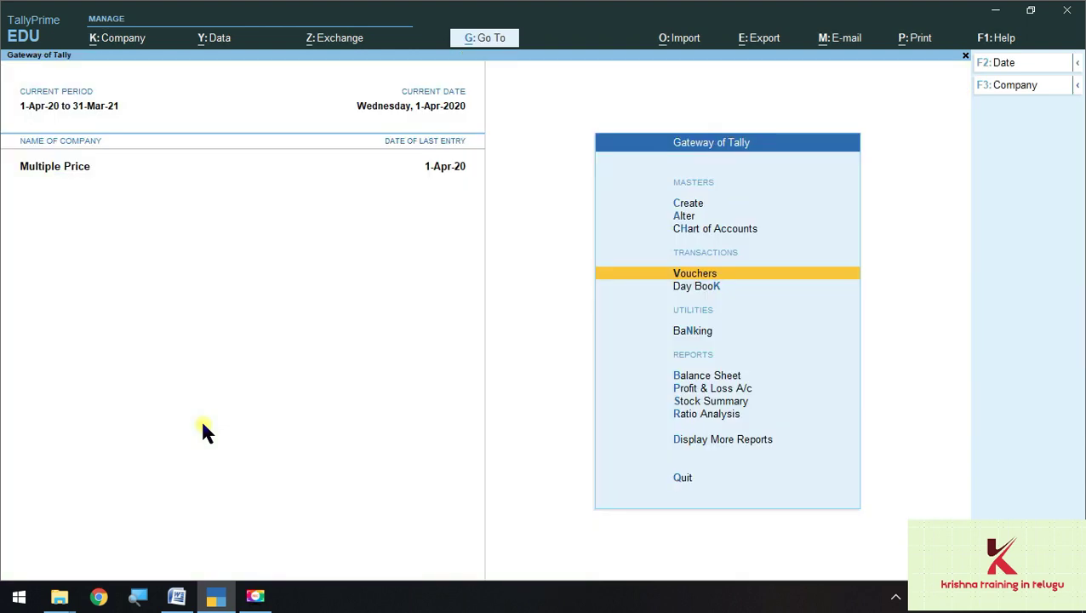
{"action": "key", "text": "Return"}
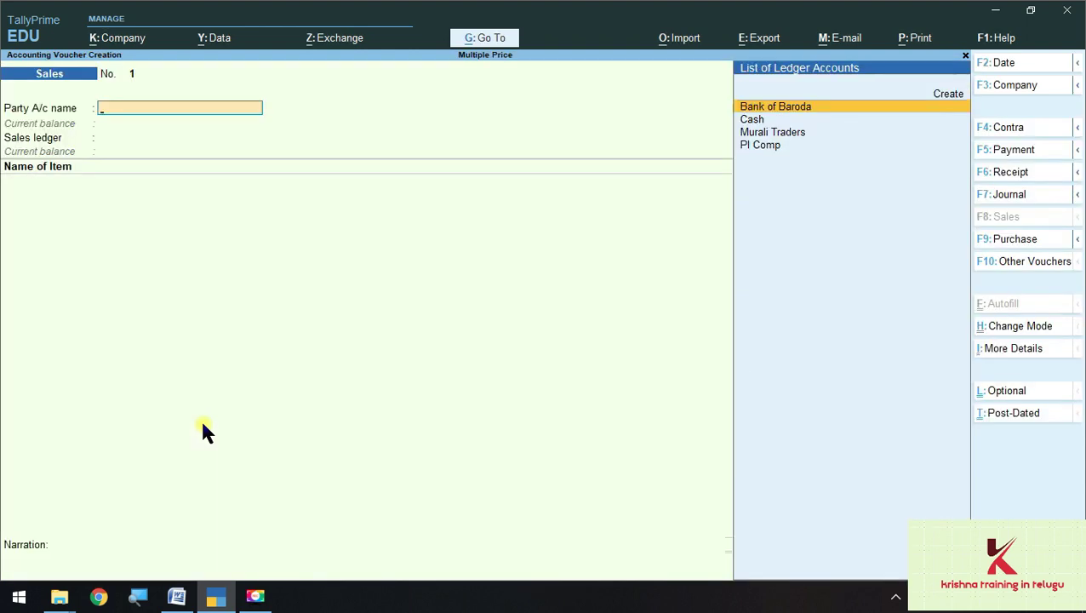
Check the sale transaction in Word, choose Murali Traders as the sales voucher's party and accept the party details.
{"action": "key", "text": "alt+Tab"}
{"action": "scroll", "coordinate": [208, 425], "scroll_direction": "down", "scroll_amount": 2}
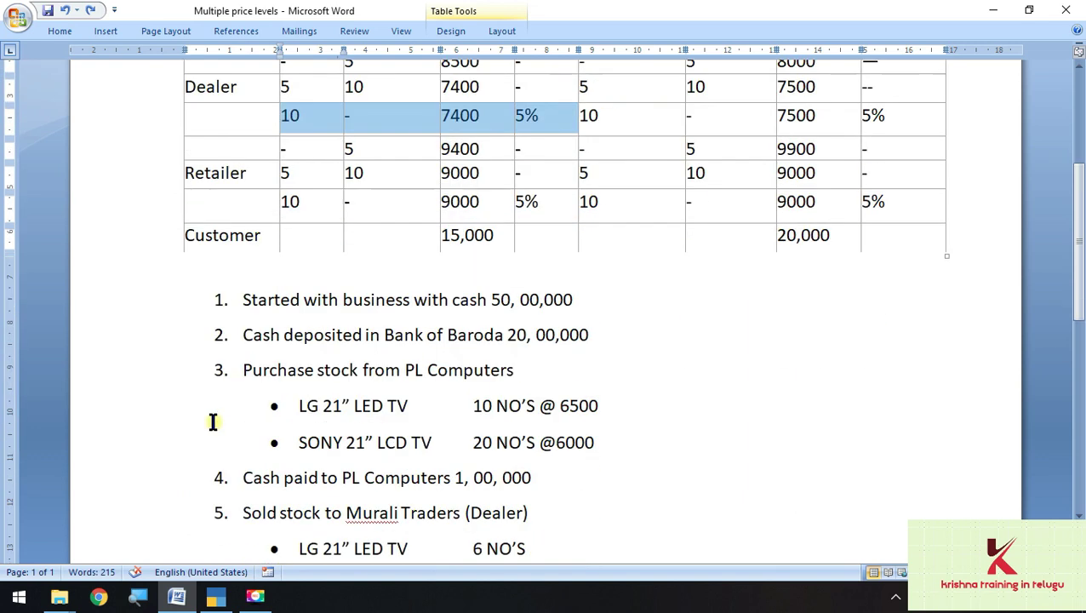
{"action": "scroll", "coordinate": [213, 422], "scroll_direction": "down", "scroll_amount": 1}
{"action": "key", "text": "alt+Tab"}
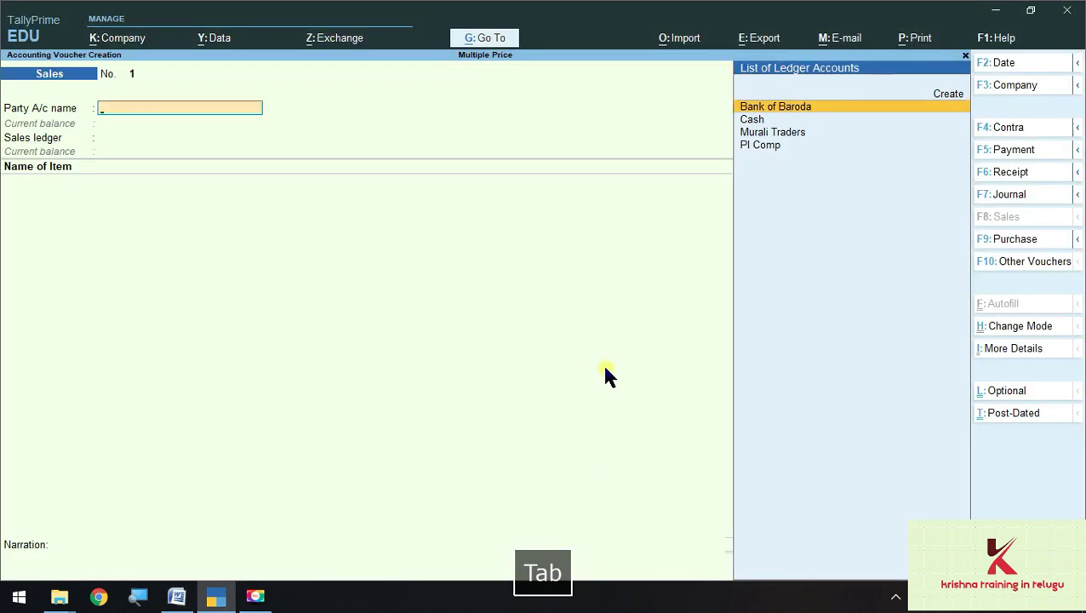
{"action": "key", "text": "Down"}
{"action": "key", "text": "Down"}
{"action": "key", "text": "Return"}
{"action": "key", "text": "Return"}
{"action": "key", "text": "Return"}
{"action": "key", "text": "Return"}
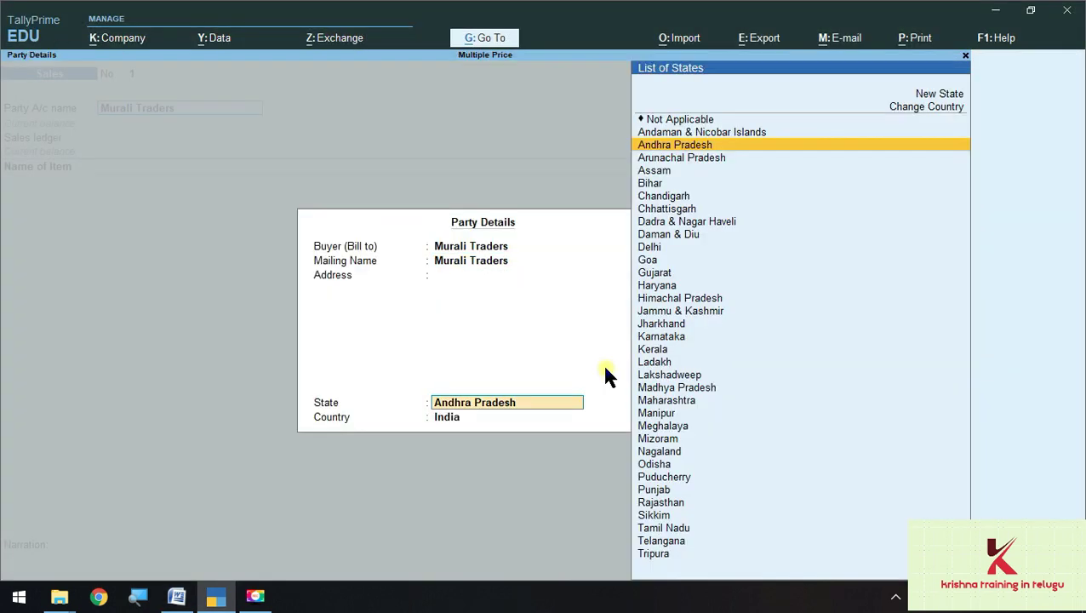
{"action": "key", "text": "Return"}
{"action": "key", "text": "Return"}
Set the voucher's price level to Dealer and its sales ledger to Sales.
{"action": "key", "text": "Down"}
{"action": "key", "text": "Down"}
{"action": "key", "text": "Return"}
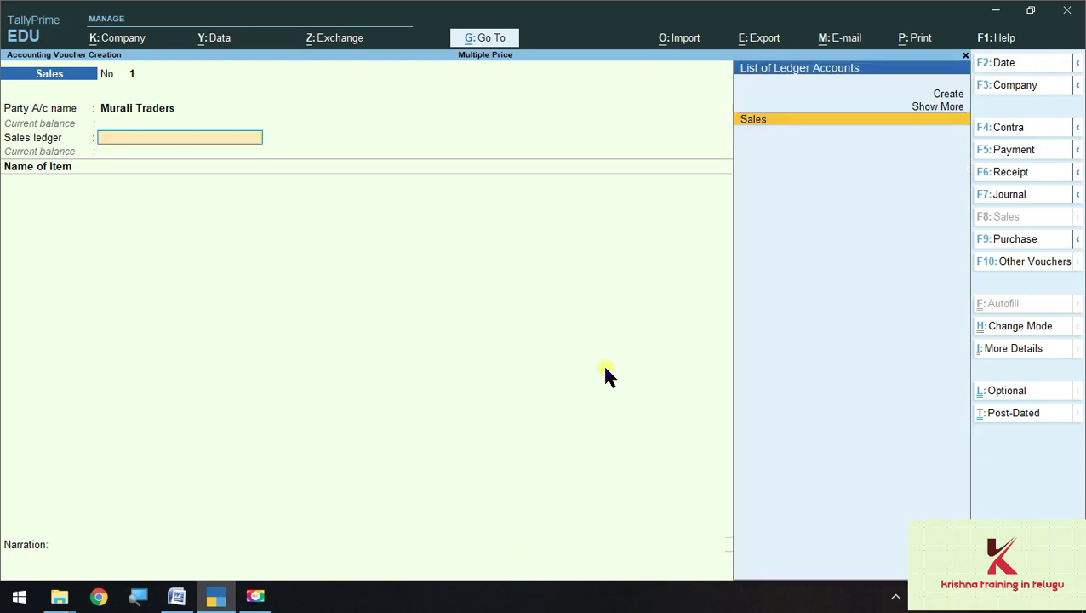
{"action": "key", "text": "Return"}
Add the item Lg 21 Led with a quantity of 12 nos, accepting the negative stock.
{"action": "key", "text": "space"}
{"action": "key", "text": "Down"}
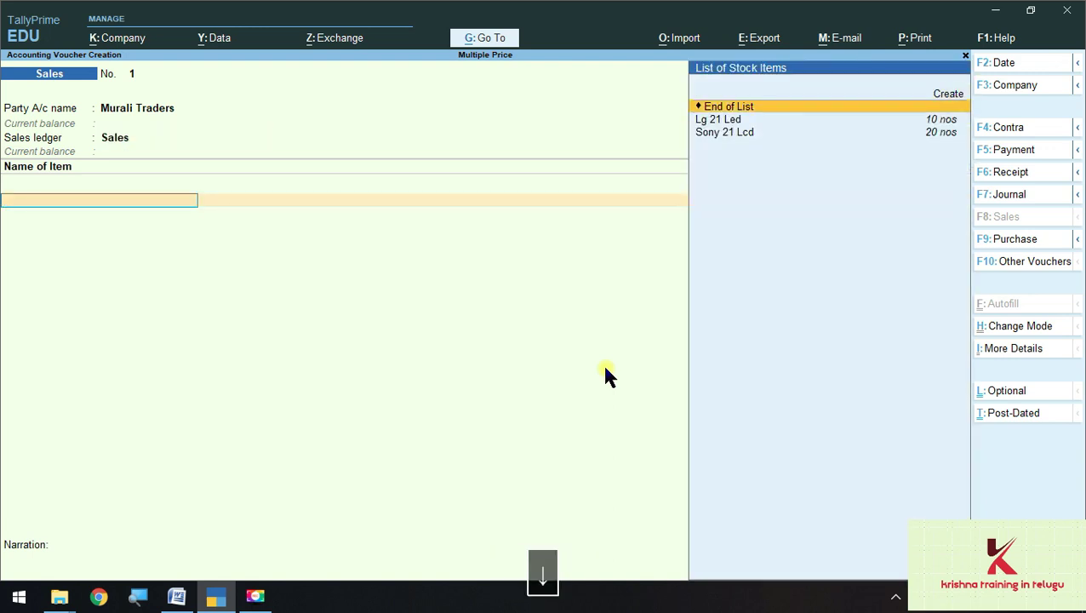
{"action": "key", "text": "Down"}
{"action": "key", "text": "Return"}
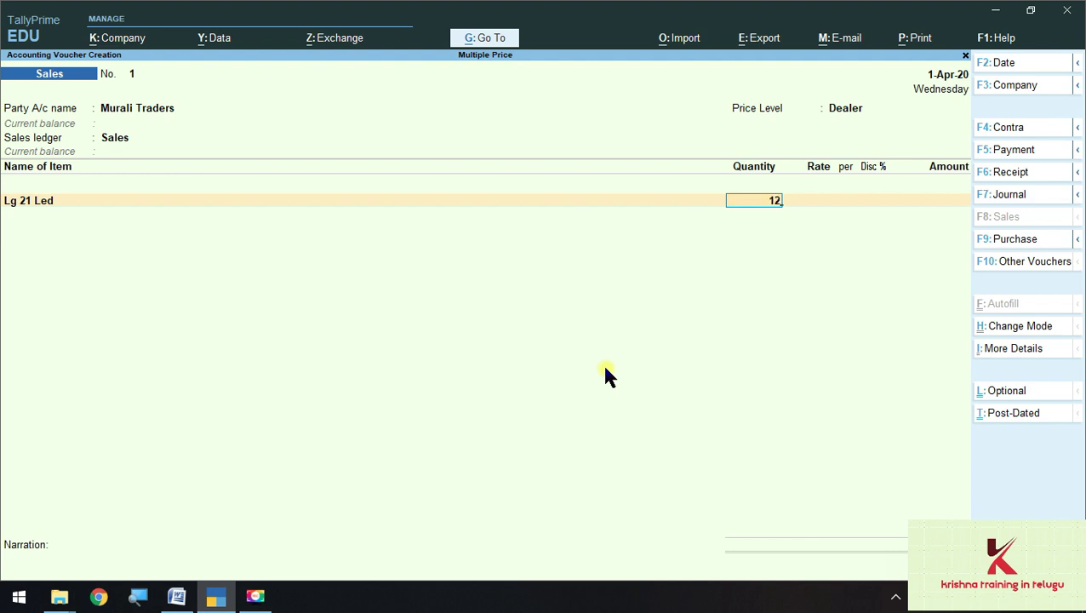
{"action": "key", "text": "Return"}
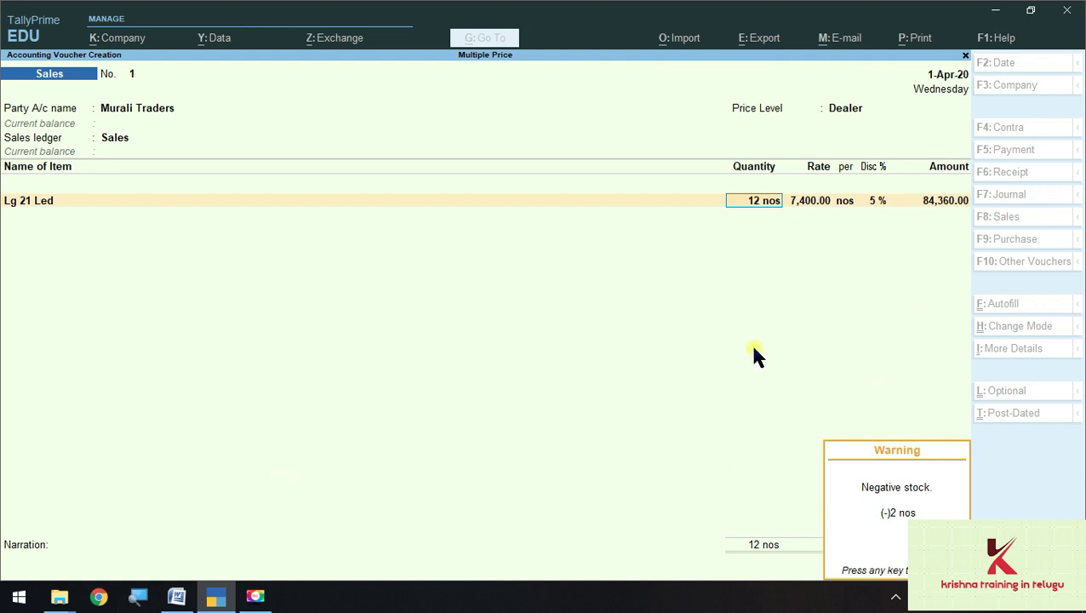
{"action": "key", "text": "Return"}
Try Lg 21 Led quantities of 10 nos and 9 nos to check when the Dealer discount applies.
{"action": "key", "text": "BackSpace"}
{"action": "key", "text": "BackSpace"}
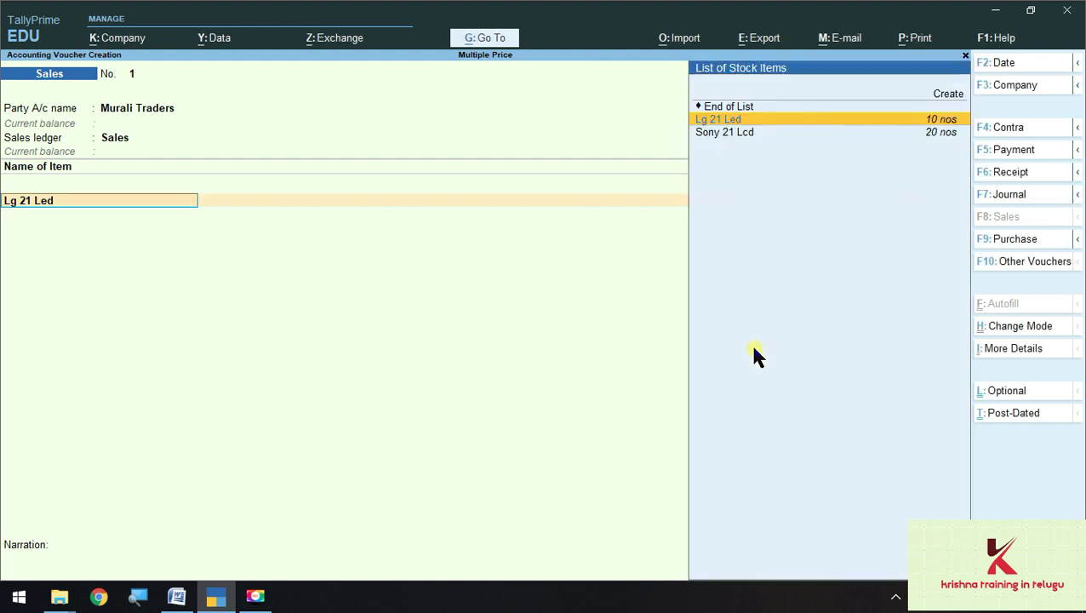
{"action": "key", "text": "Return"}
{"action": "type", "text": "10"}
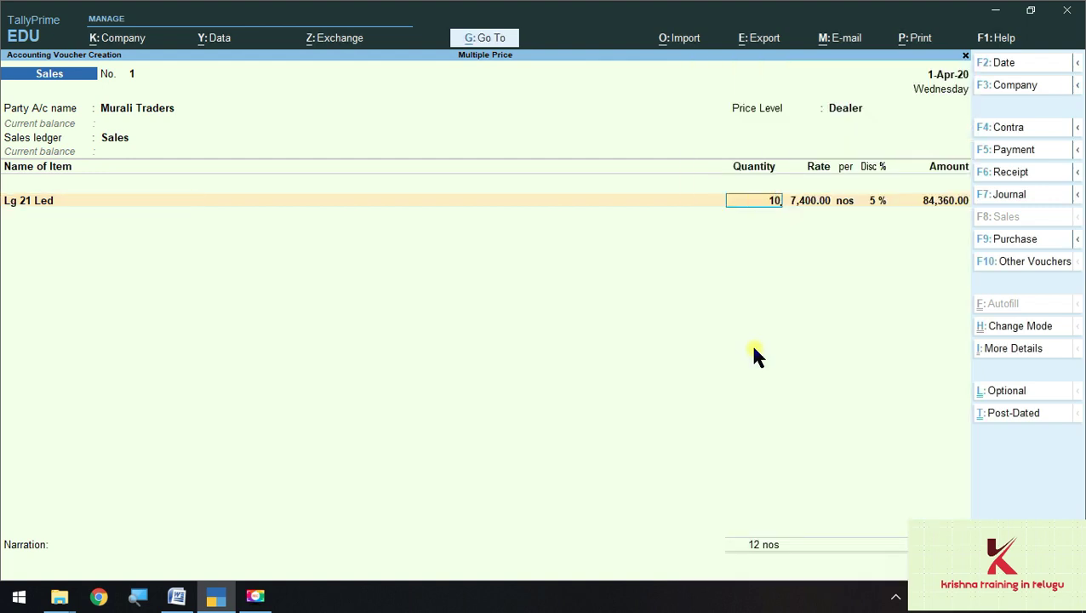
{"action": "key", "text": "Return"}
{"action": "key", "text": "BackSpace"}
{"action": "type", "text": "9"}
{"action": "key", "text": "Return"}
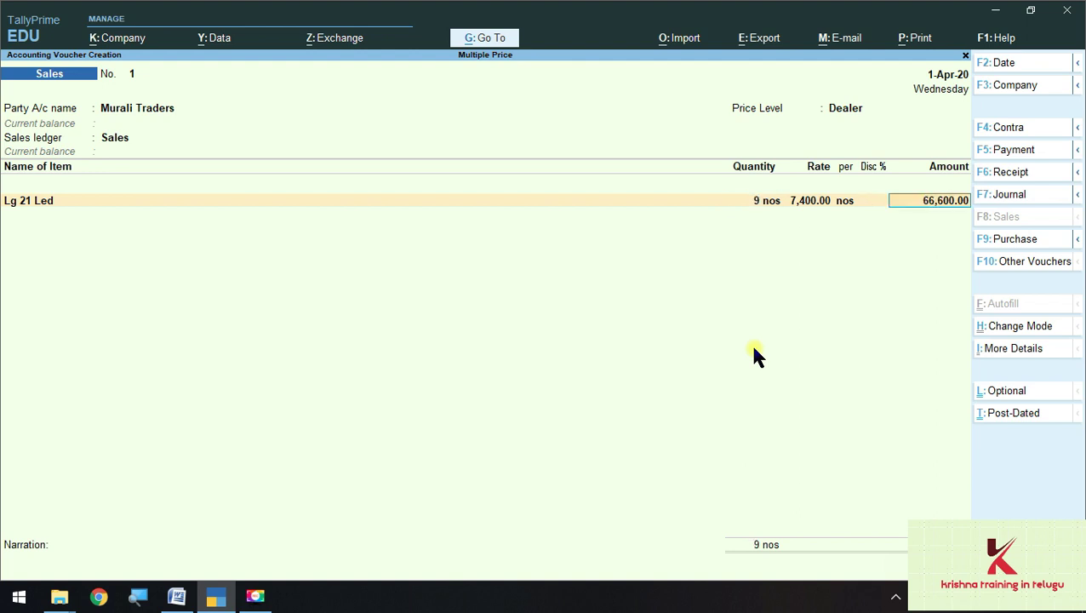
Look up the LG TV quantity sold to Murali Traders in Word and set the Lg 21 Led quantity to 6 nos.
{"action": "key", "text": "BackSpace"}
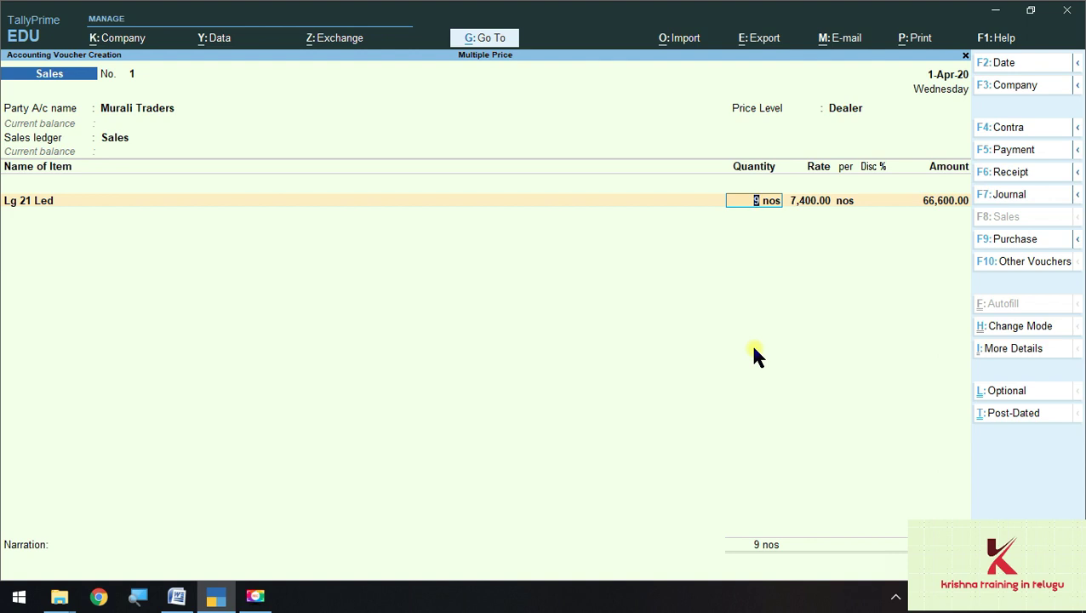
{"action": "key", "text": "alt+Tab"}
{"action": "scroll", "coordinate": [489, 375], "scroll_direction": "down", "scroll_amount": 2}
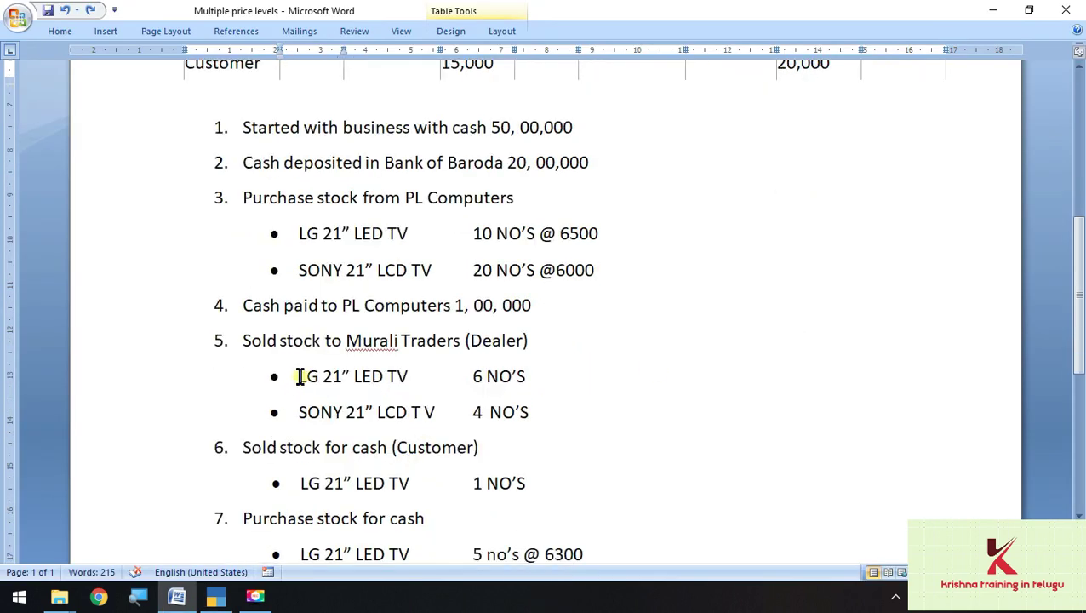
{"action": "left_click_drag", "start_coordinate": [298, 376], "coordinate": [577, 384]}
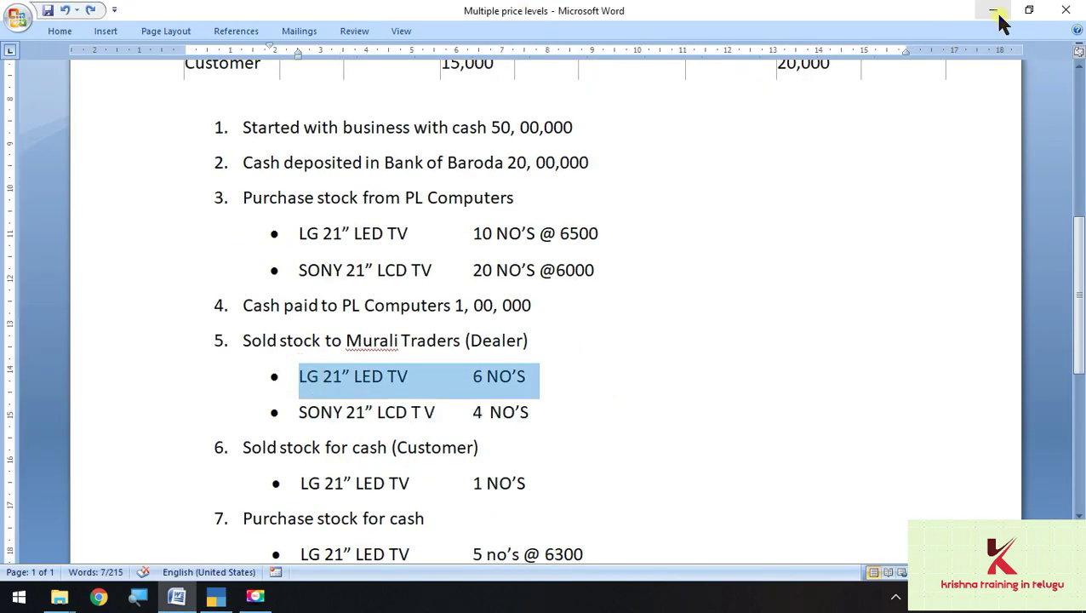
{"action": "left_click", "coordinate": [993, 10]}
{"action": "type", "text": "6"}
{"action": "key", "text": "Return"}
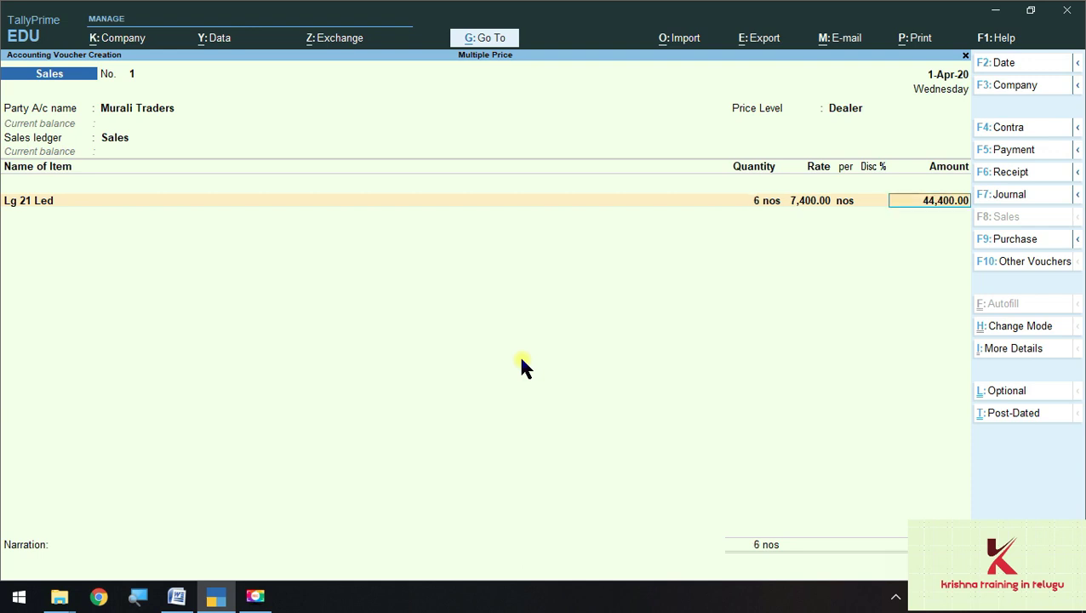
Compare the rate on the Lg 21 Led voucher line with the LG TV's Dealer slabs from 5 units in Word.
{"action": "key", "text": "BackSpace"}
{"action": "key", "text": "BackSpace"}
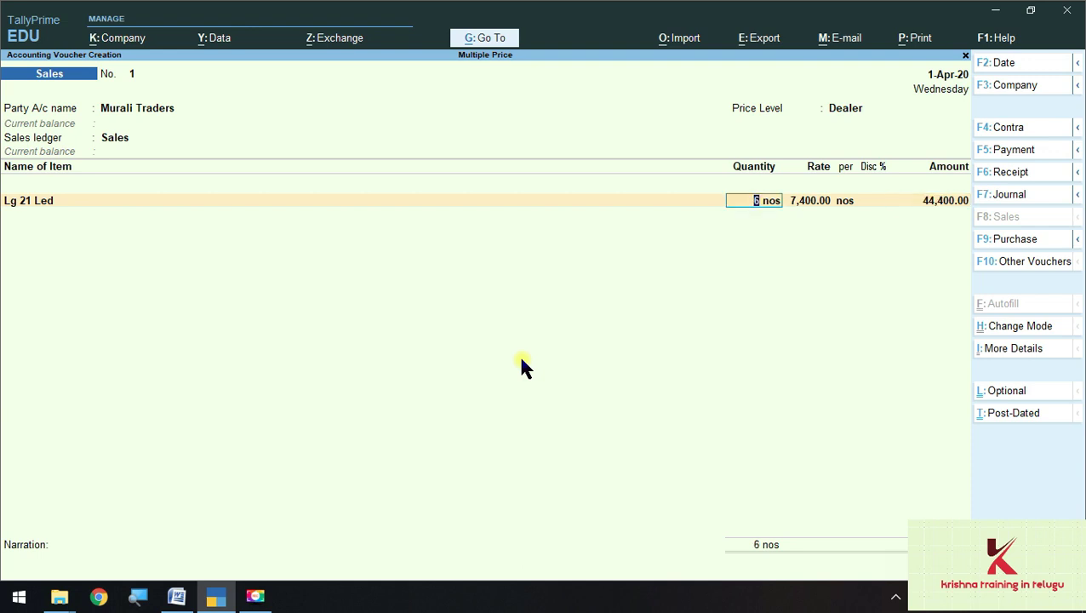
{"action": "key", "text": "Return"}
{"action": "key", "text": "BackSpace"}
{"action": "key", "text": "alt+Tab"}
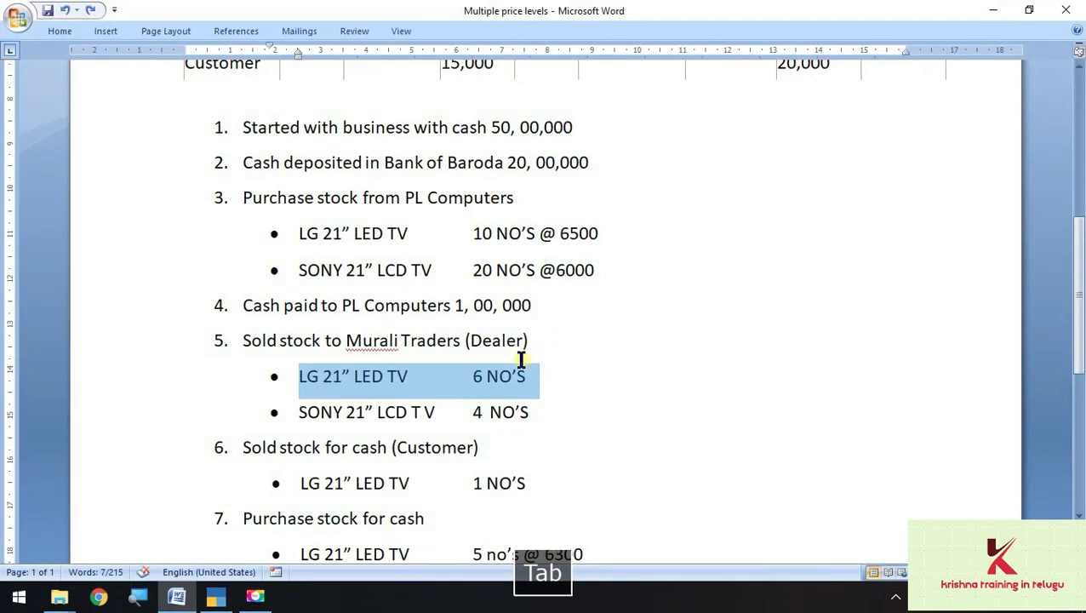
{"action": "scroll", "coordinate": [461, 352], "scroll_direction": "up", "scroll_amount": 8}
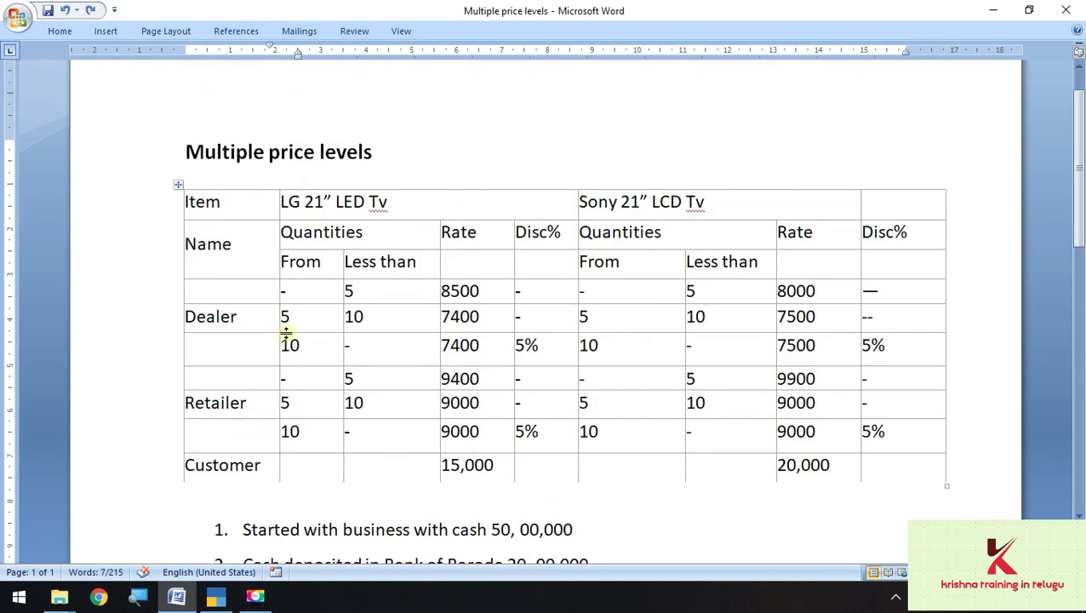
{"action": "left_click_drag", "start_coordinate": [283, 322], "coordinate": [487, 347]}
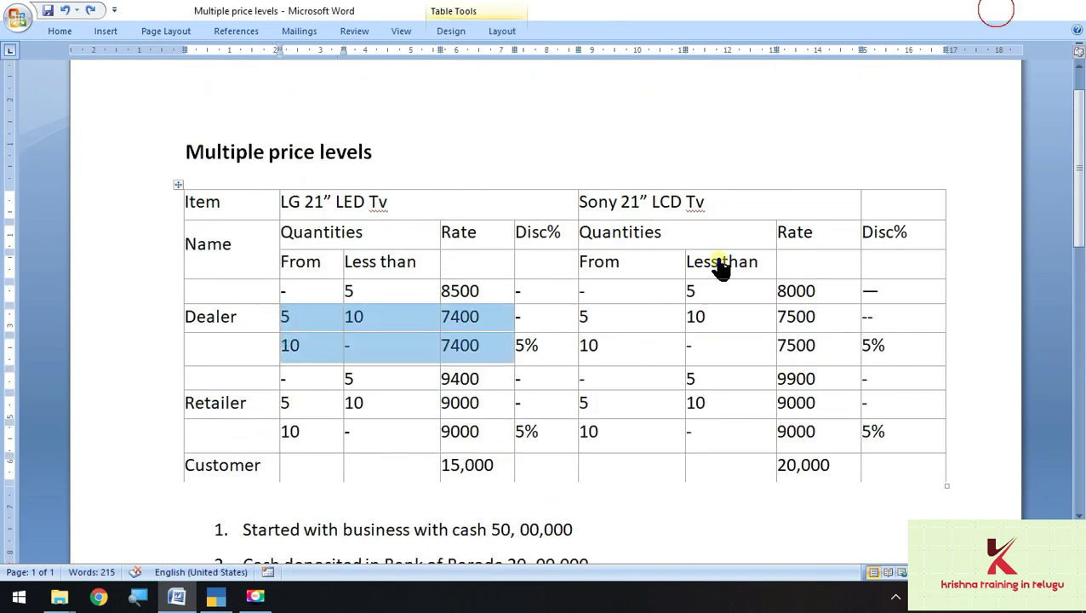
{"action": "key", "text": "alt+Tab"}
{"action": "key", "text": "Return"}
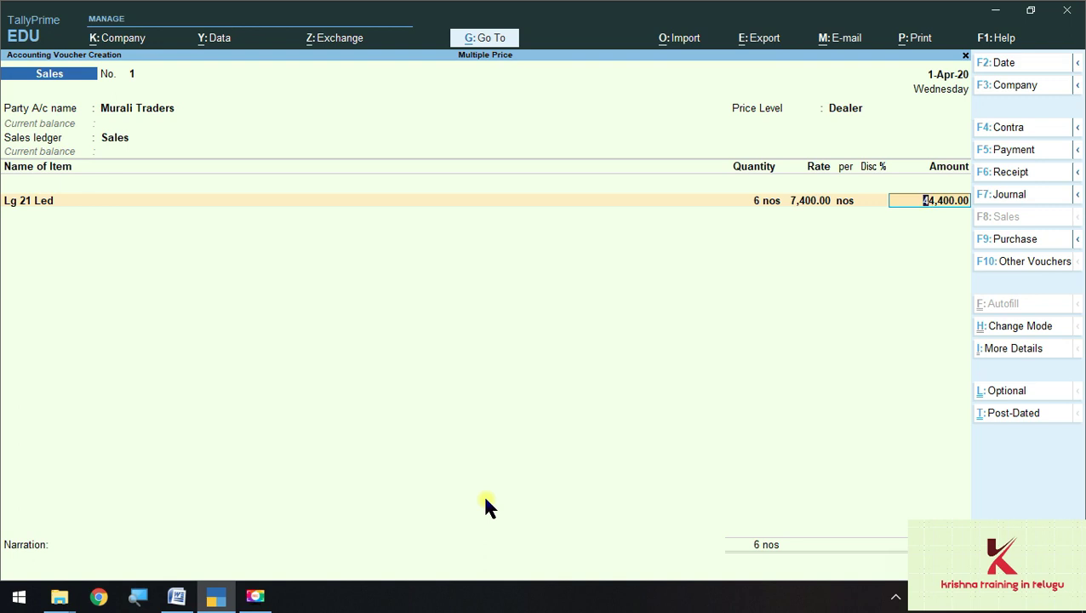
Add Sony 21 Lcd to the Murali Traders voucher with the quantity listed in the Word document, 4 nos.
{"action": "key", "text": "Return"}
{"action": "key", "text": "space"}
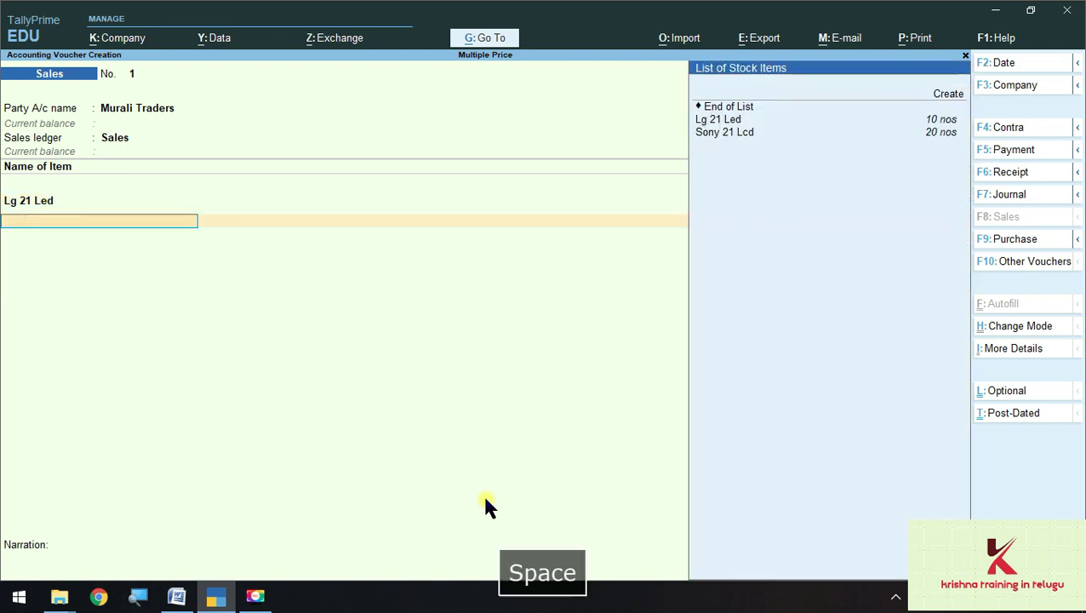
{"action": "key", "text": "Down"}
{"action": "key", "text": "Down"}
{"action": "key", "text": "Tab"}
{"action": "key", "text": "alt+Tab"}
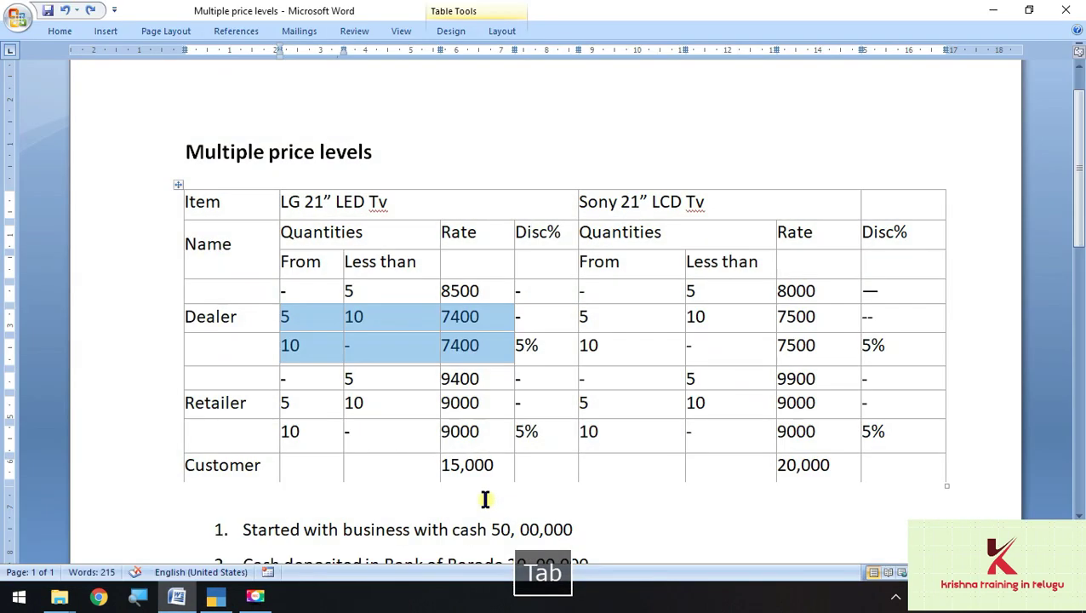
{"action": "scroll", "coordinate": [381, 506], "scroll_direction": "down", "scroll_amount": 4}
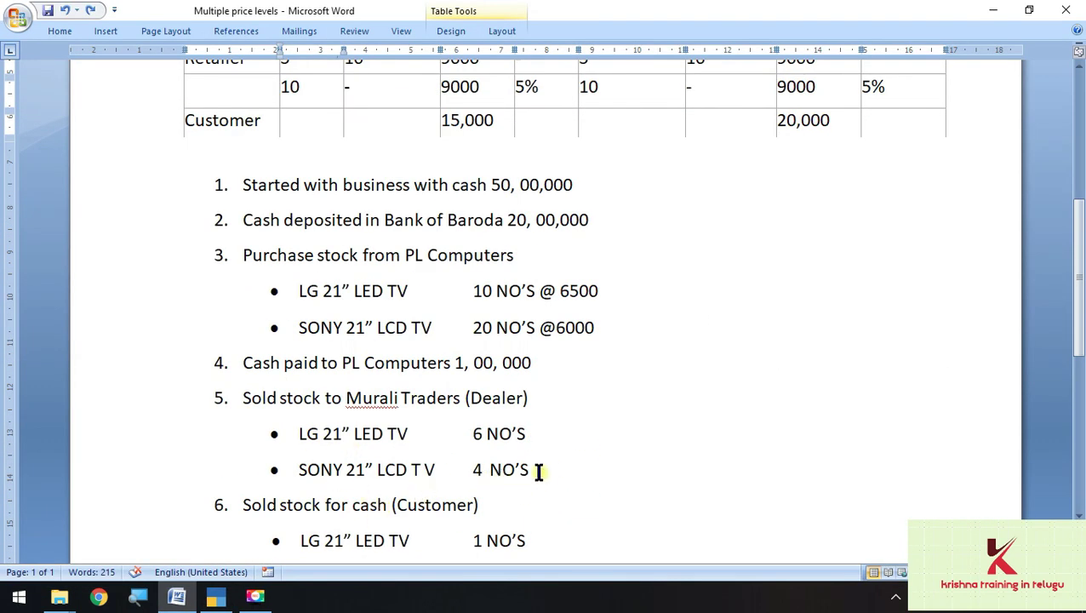
{"action": "key", "text": "alt+Tab"}
{"action": "type", "text": "4"}
{"action": "key", "text": "Return"}
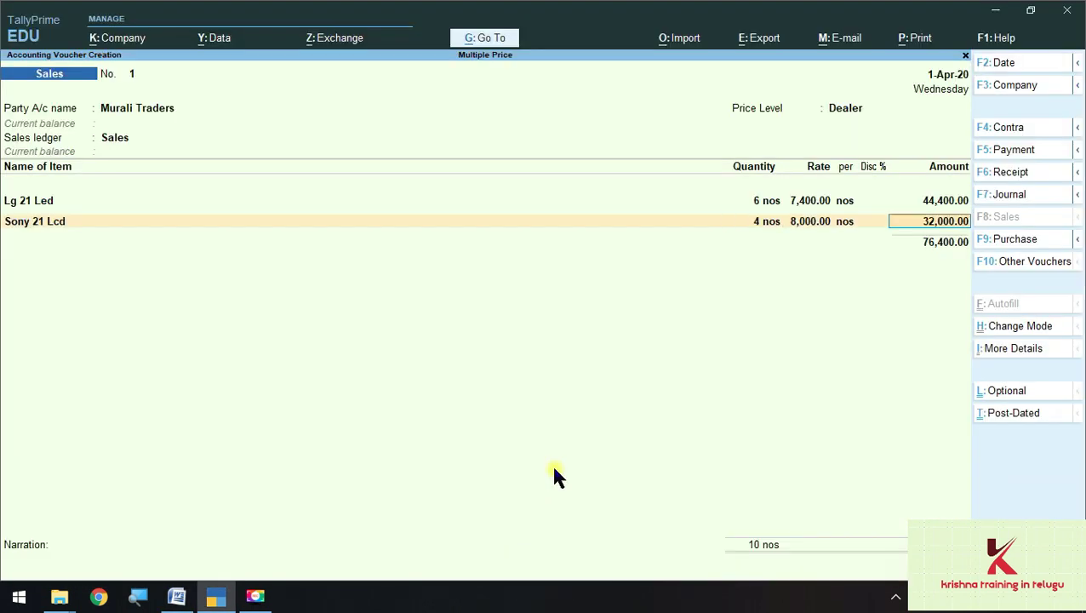
{"action": "key", "text": "Return"}
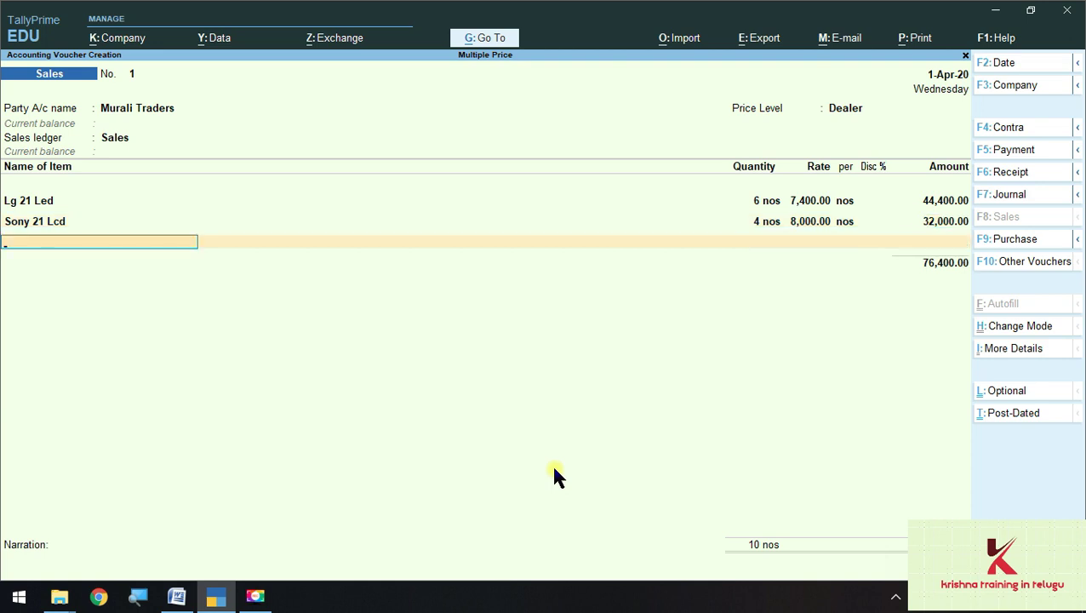
End the item list, accept the bill-wise details as New Ref 1, and save the Murali Traders sales voucher.
{"action": "key", "text": "Return"}
{"action": "key", "text": "Return"}
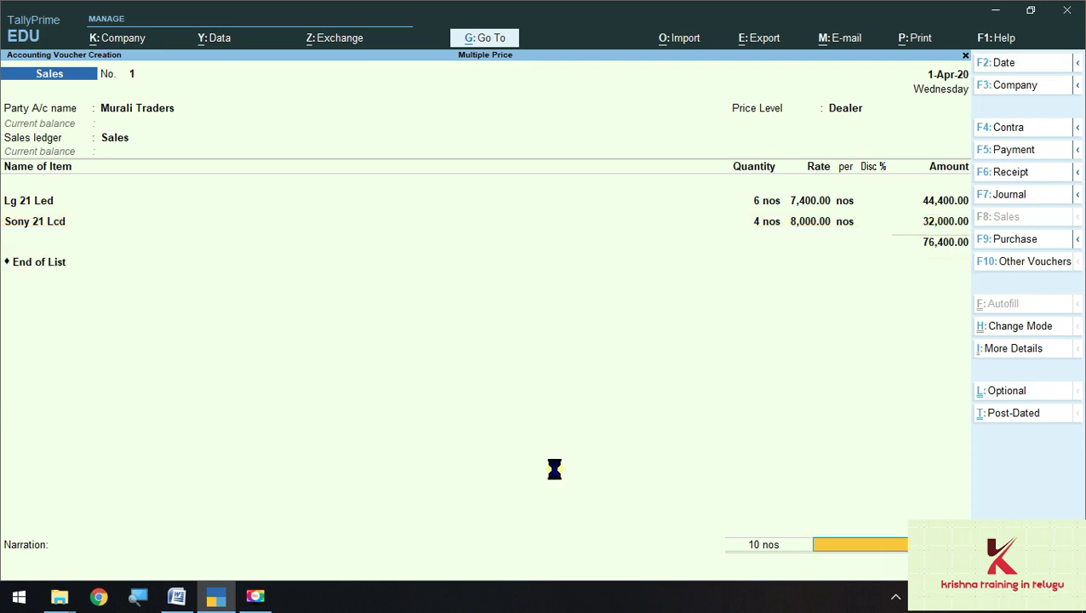
{"action": "key", "text": "Return"}
{"action": "key", "text": "Return"}
{"action": "key", "text": "Return"}
{"action": "key", "text": "Return"}
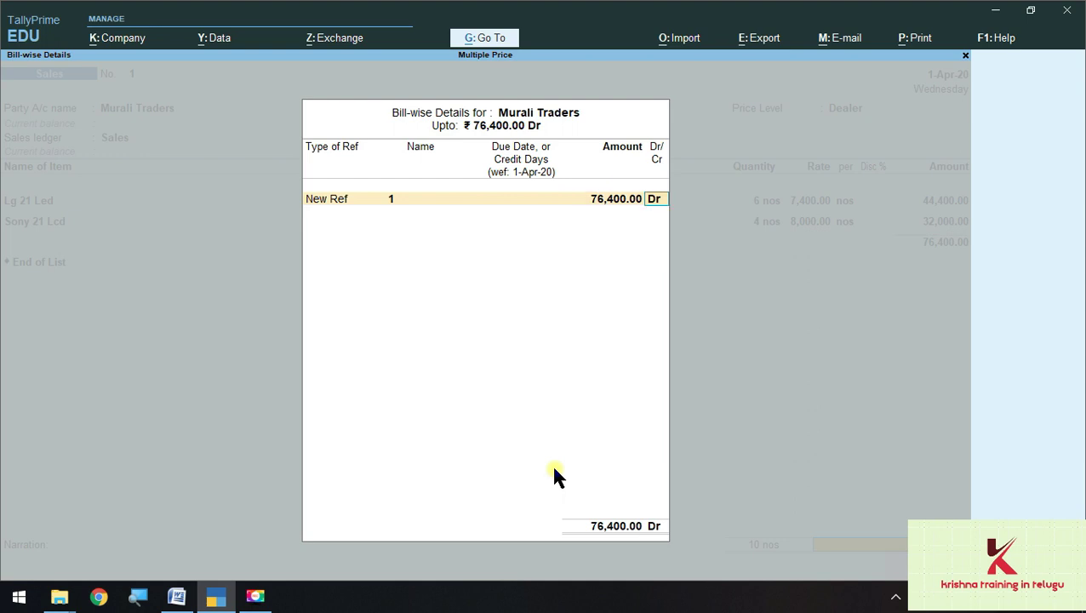
{"action": "key", "text": "Return"}
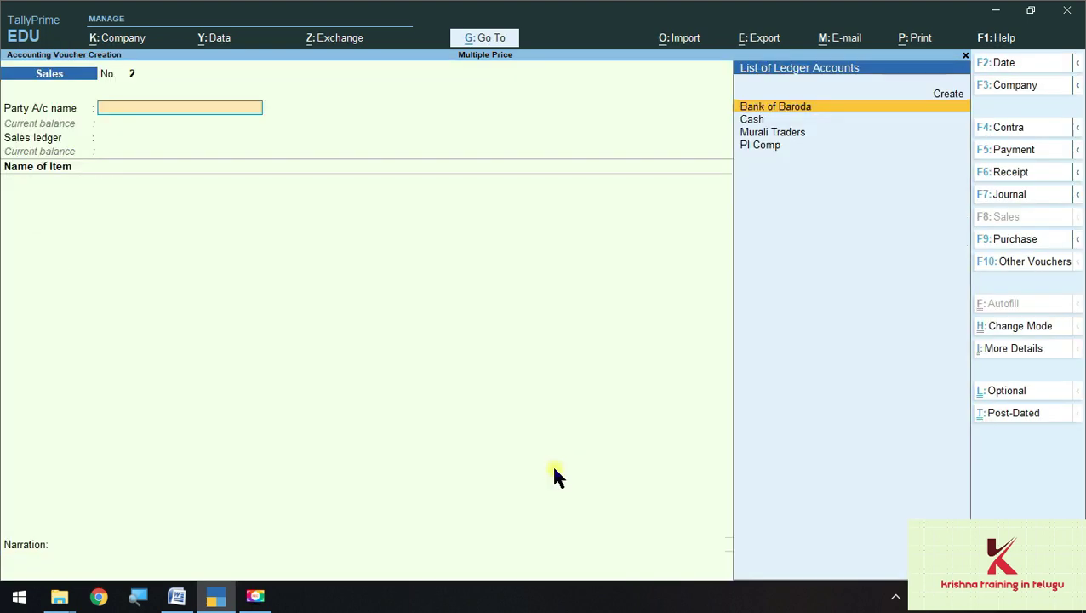
Switch to Word and read the transaction that follows the Murali Traders sale, then return to TallyPrime.
{"action": "key", "text": "alt+Tab"}
{"action": "scroll", "coordinate": [553, 468], "scroll_direction": "down", "scroll_amount": 4}
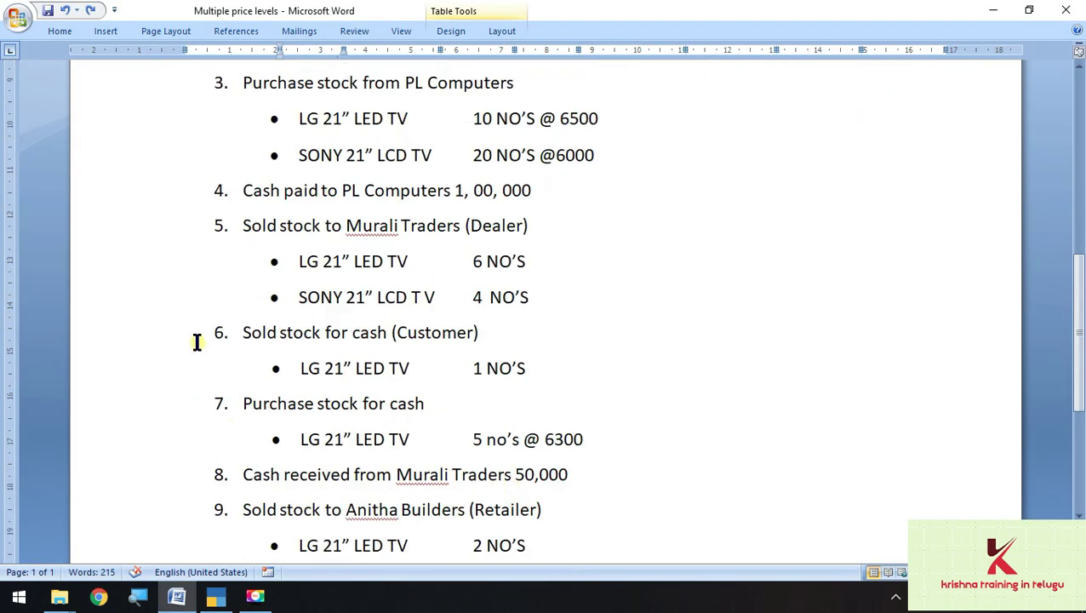
{"action": "left_click_drag", "start_coordinate": [243, 336], "coordinate": [538, 383]}
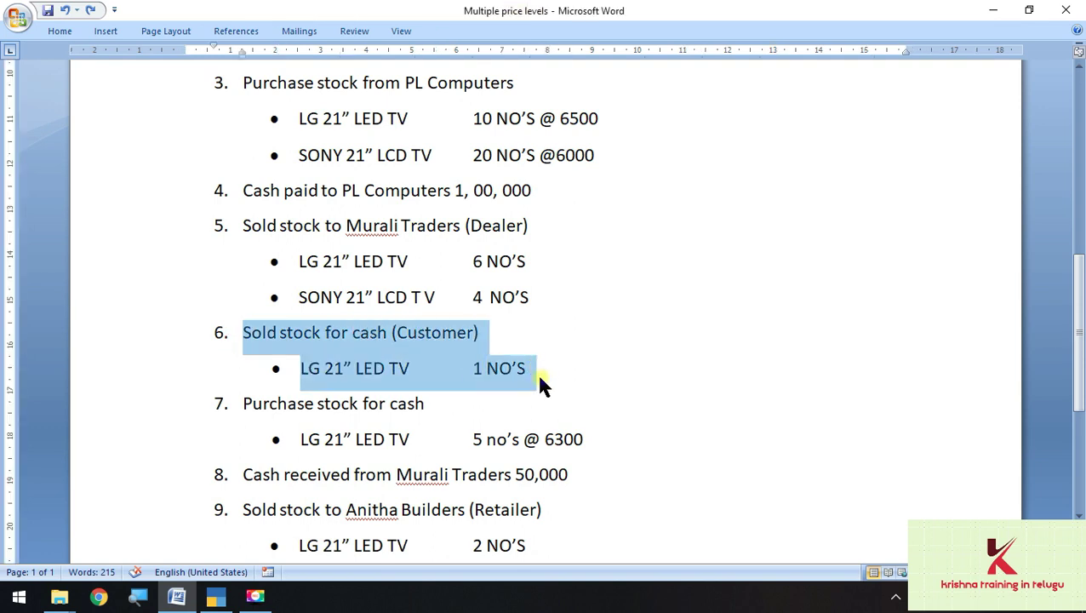
{"action": "key", "text": "alt+Tab"}
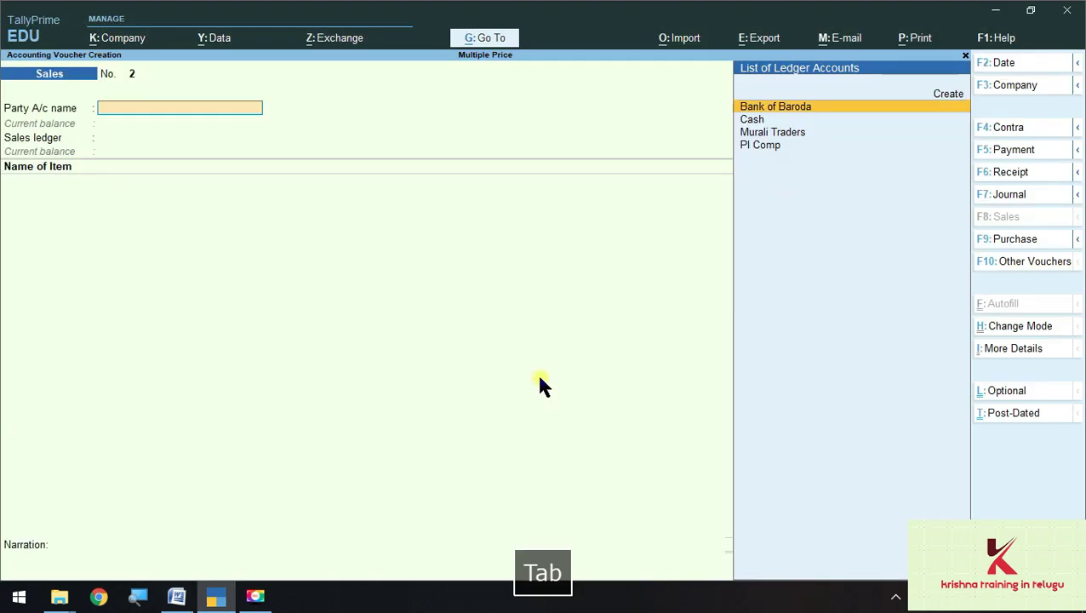
{"action": "key", "text": "alt+Tab"}
{"action": "key", "text": "alt+Tab"}
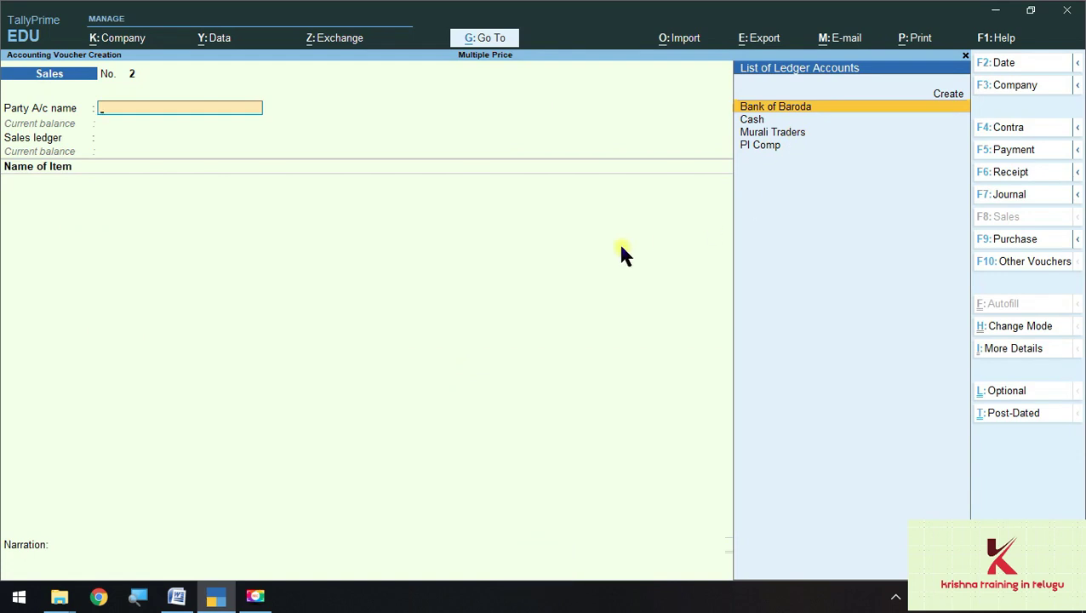
Set Cash as the party of the new sales voucher and accept its default party details.
{"action": "key", "text": "Down"}
{"action": "key", "text": "alt+Tab"}
{"action": "key", "text": "alt+Tab"}
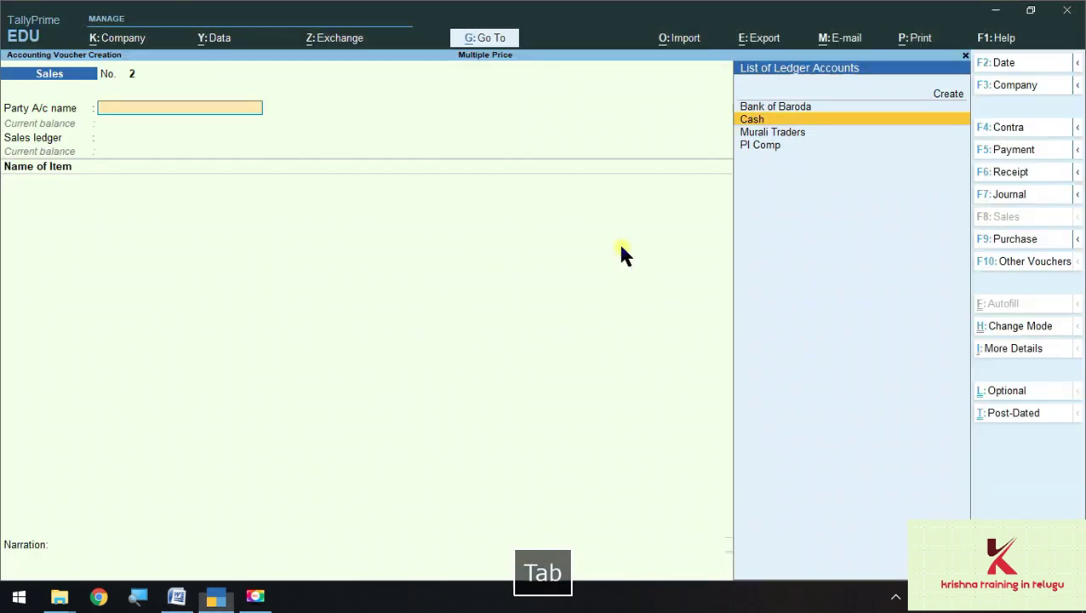
{"action": "key", "text": "Return"}
{"action": "key", "text": "Return"}
{"action": "key", "text": "Return"}
{"action": "key", "text": "Return"}
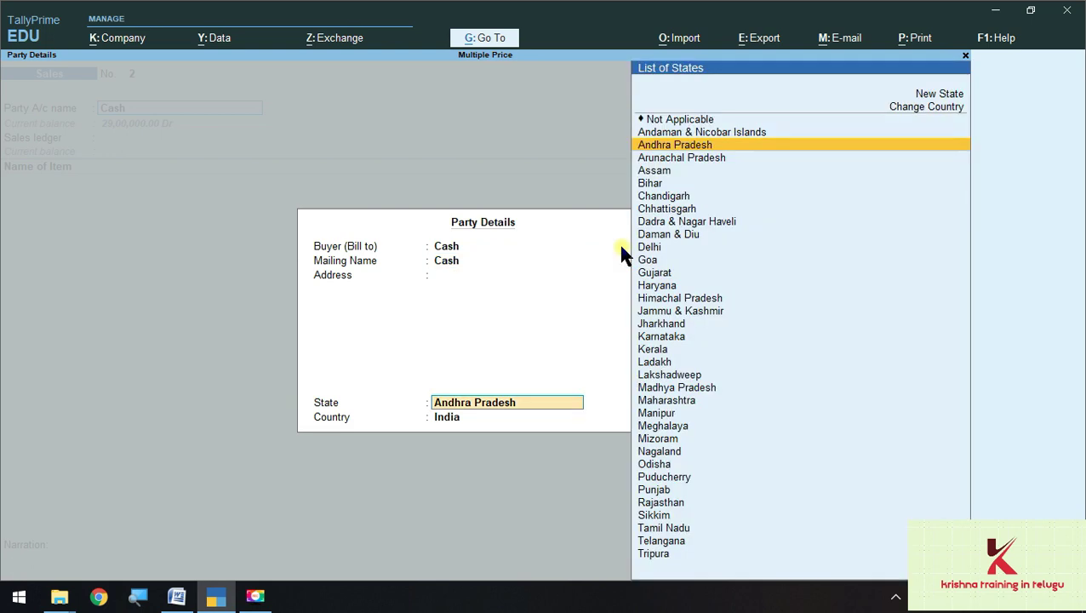
{"action": "key", "text": "Return"}
{"action": "key", "text": "Return"}
Set the cash sale's price level to Customer and use the Sales ledger.
{"action": "key", "text": "Down"}
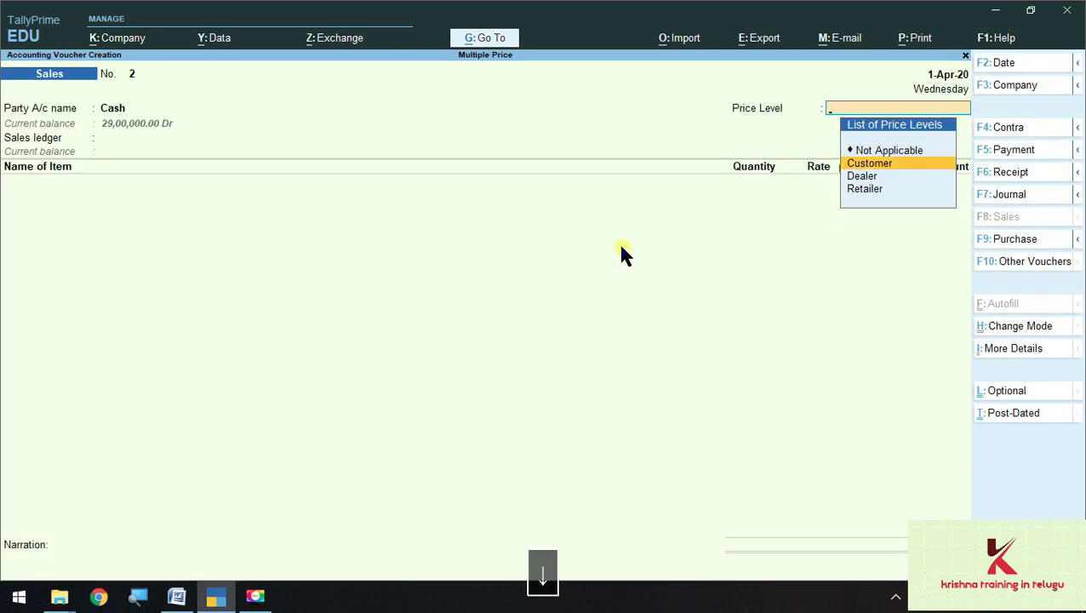
{"action": "key", "text": "Return"}
{"action": "key", "text": "Return"}
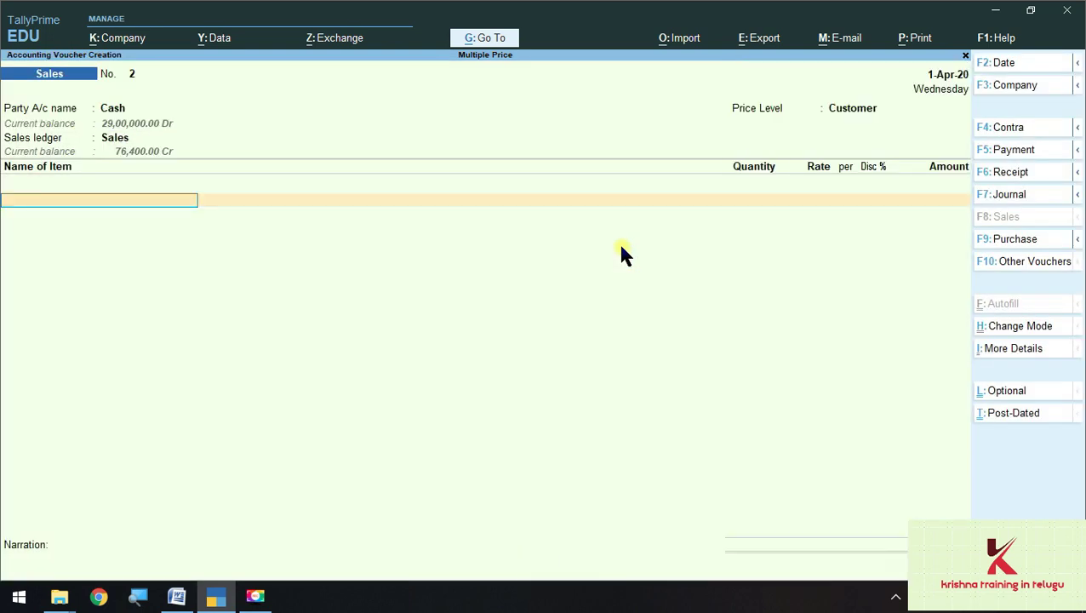
Add the item Lg 21 Led with a quantity of 1 nos to the cash sale, as listed in Word.
{"action": "key", "text": "alt+Tab"}
{"action": "key", "text": "alt+Tab"}
{"action": "key", "text": "space"}
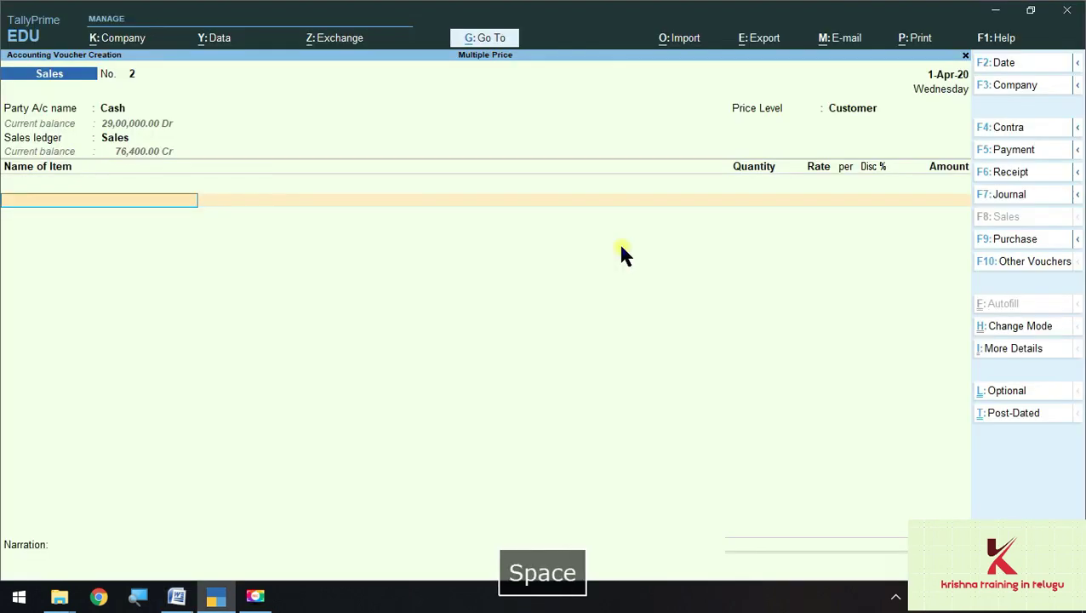
{"action": "key", "text": "Down"}
{"action": "key", "text": "Down"}
{"action": "key", "text": "Down"}
{"action": "key", "text": "Return"}
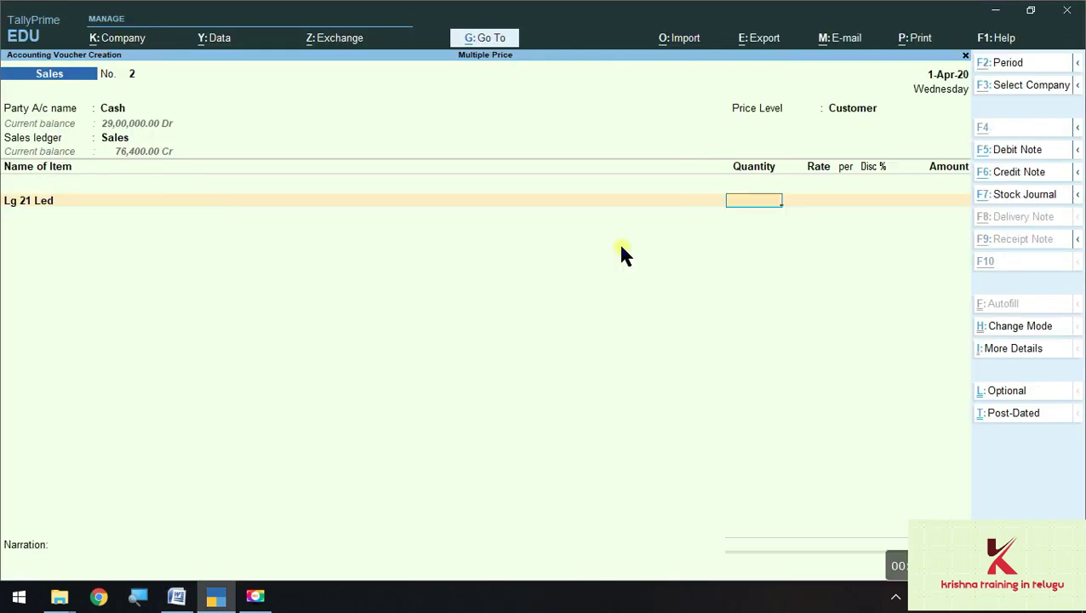
{"action": "key", "text": "alt+Tab"}
{"action": "key", "text": "alt+Tab"}
{"action": "type", "text": "1"}
{"action": "key", "text": "Return"}
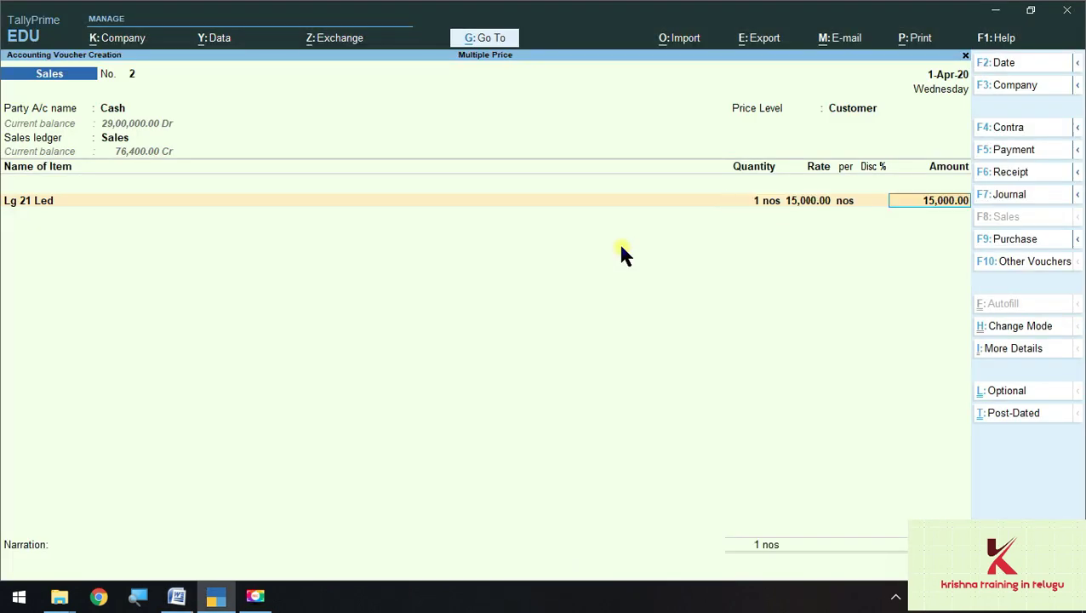
Accept the Lg 21 Led amount, end the item list, and save the cash sales voucher.
{"action": "key", "text": "Return"}
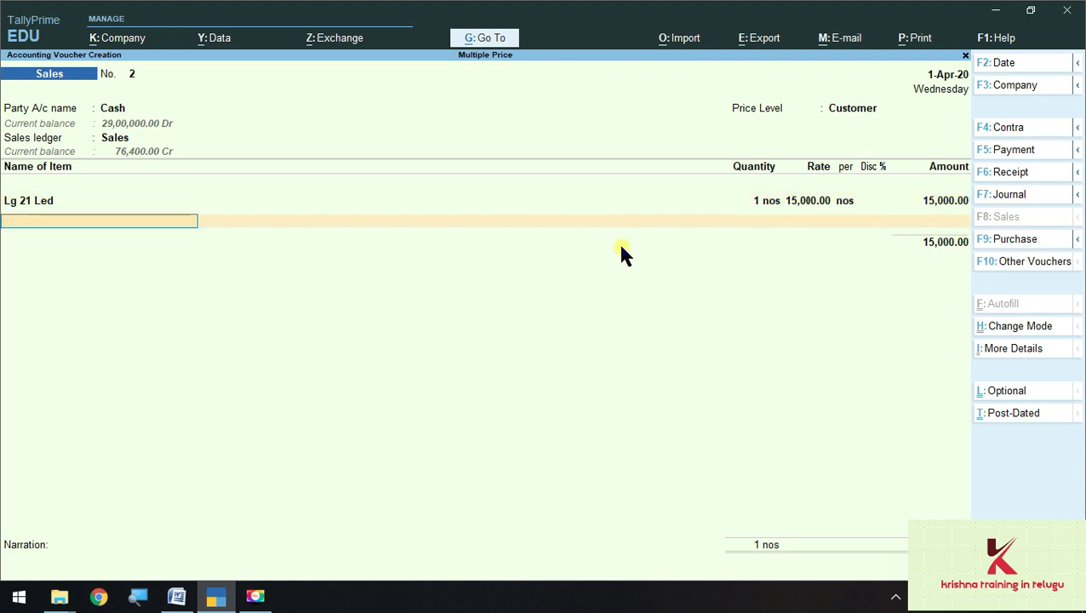
{"action": "key", "text": "Return"}
{"action": "key", "text": "Return"}
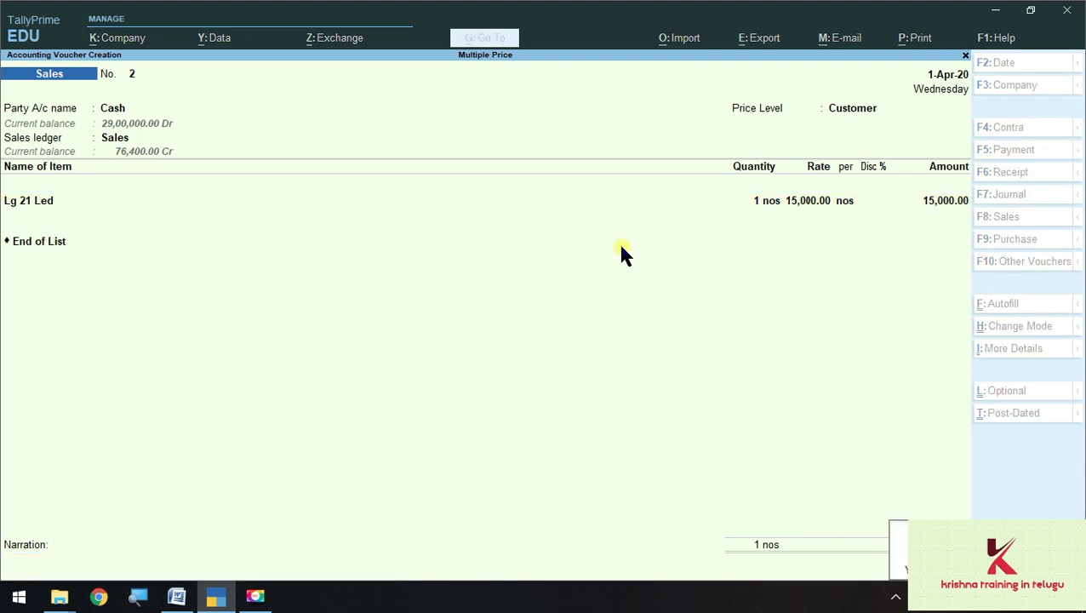
Read the transaction after the cash sale to the customer in Word, then return to TallyPrime.
{"action": "key", "text": "alt+Tab"}
{"action": "scroll", "coordinate": [621, 247], "scroll_direction": "down", "scroll_amount": 1}
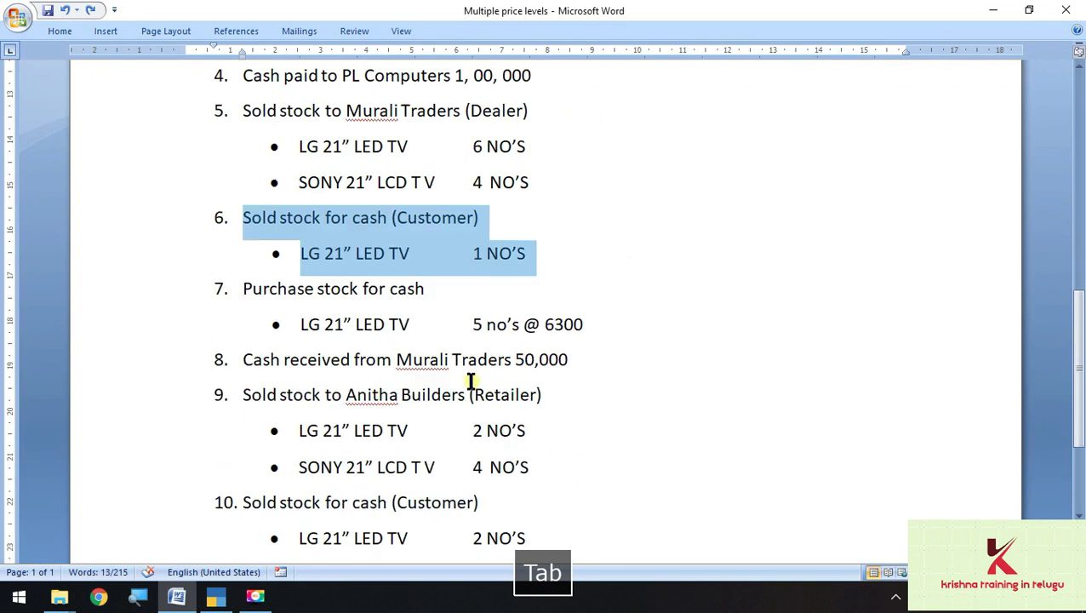
{"action": "left_click_drag", "start_coordinate": [596, 325], "coordinate": [221, 287]}
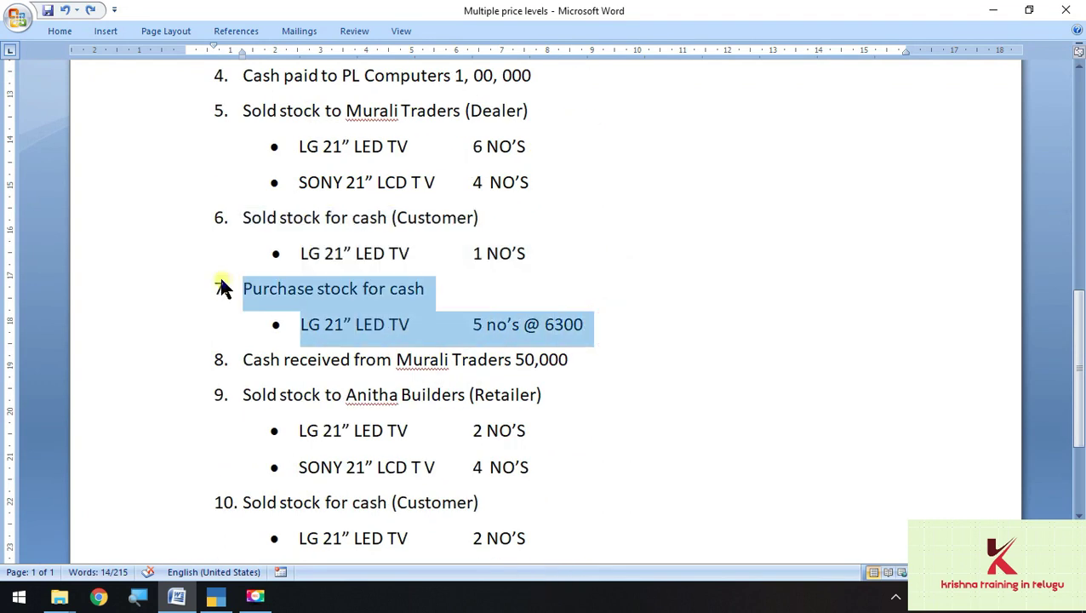
{"action": "key", "text": "alt+Tab"}
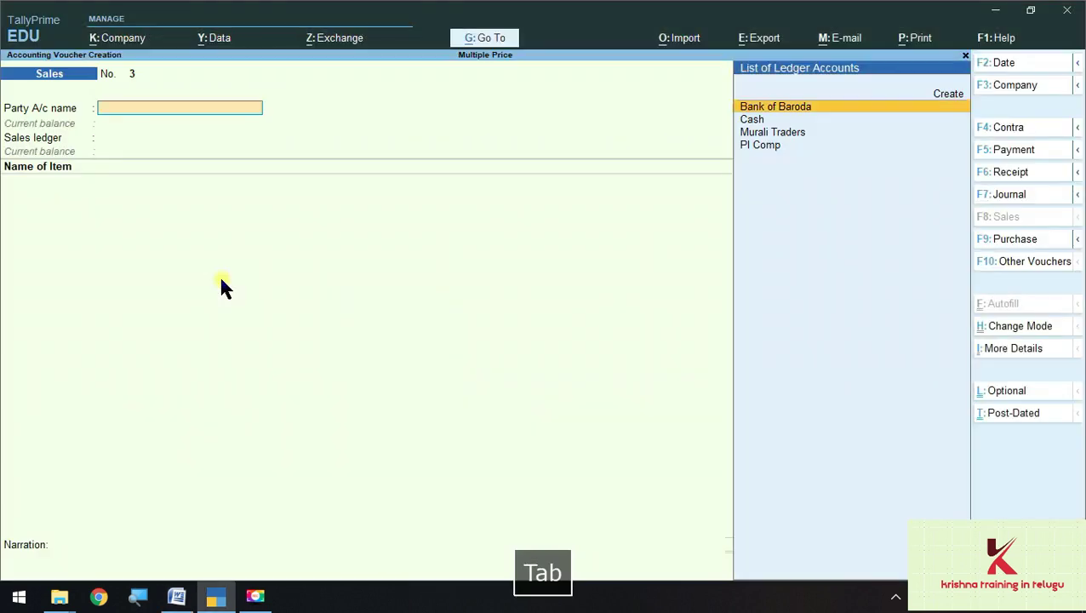
Start a purchase voucher with blank supplier invoice number and date, and choose Cash as the party.
{"action": "left_click", "coordinate": [1016, 242]}
{"action": "key", "text": "Return"}
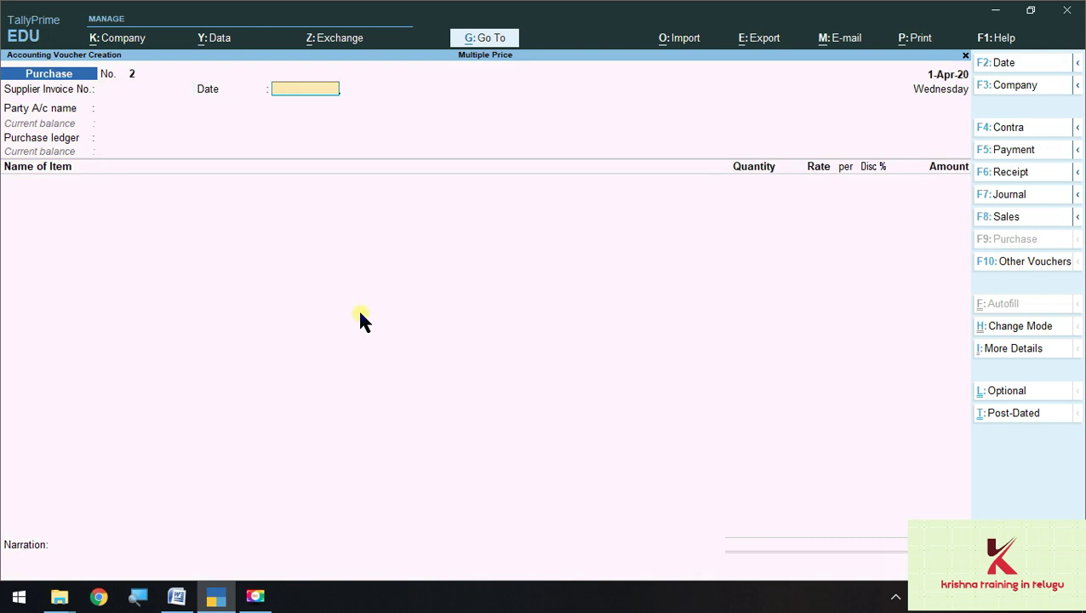
{"action": "key", "text": "Return"}
{"action": "key", "text": "alt+Tab"}
{"action": "key", "text": "alt+Tab"}
{"action": "key", "text": "Down"}
{"action": "key", "text": "Down"}
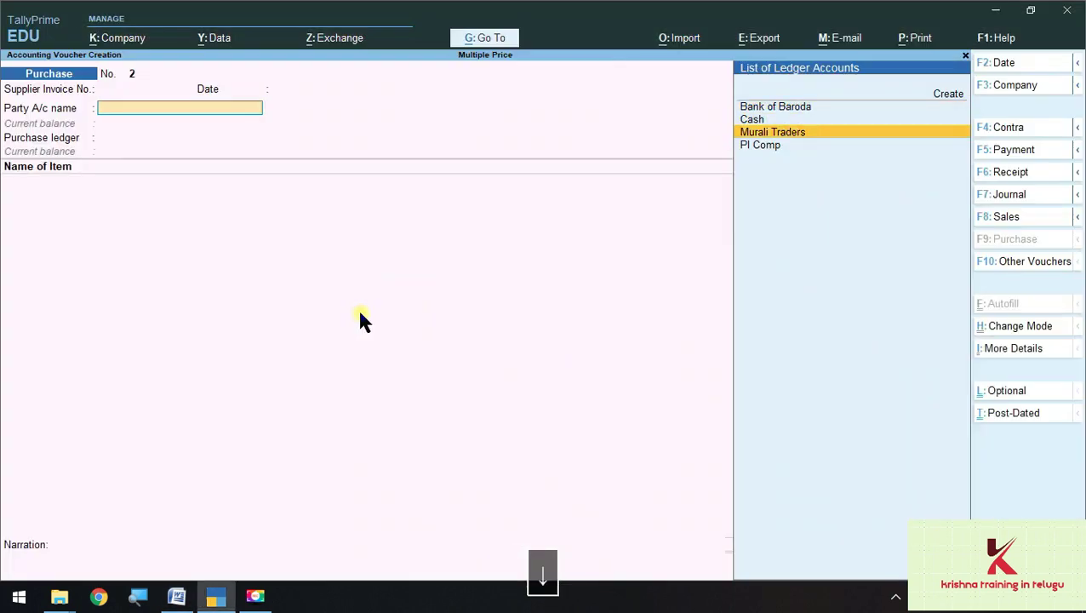
{"action": "key", "text": "Up"}
{"action": "key", "text": "Return"}
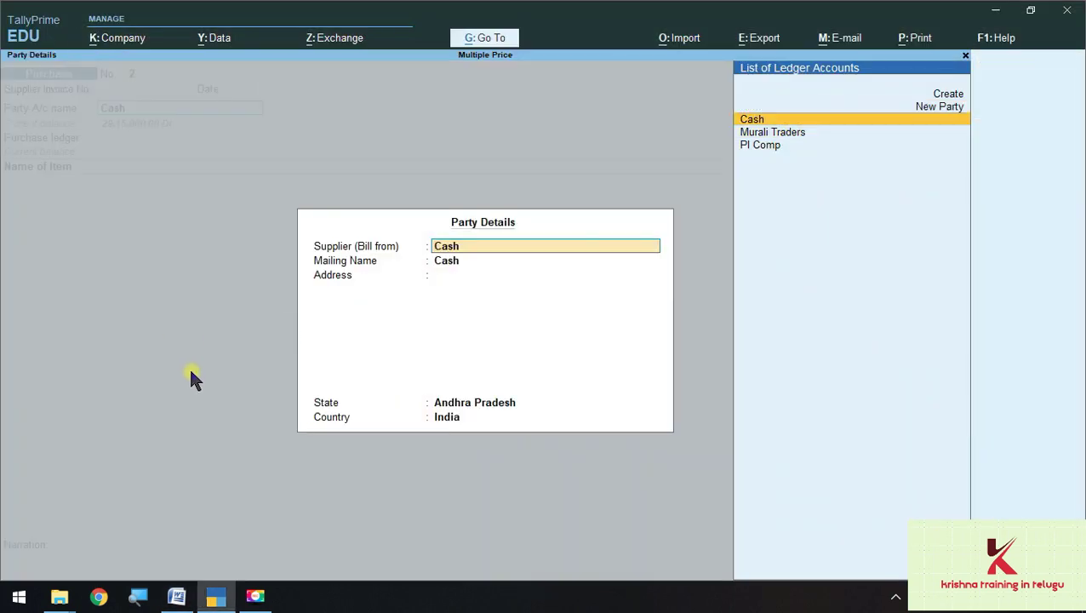
Accept the default Cash supplier details, keeping Andhra Pradesh as the state.
{"action": "key", "text": "Return"}
{"action": "key", "text": "Return"}
{"action": "key", "text": "Return"}
{"action": "key", "text": "Return"}
{"action": "key", "text": "Return"}
{"action": "key", "text": "BackSpace"}
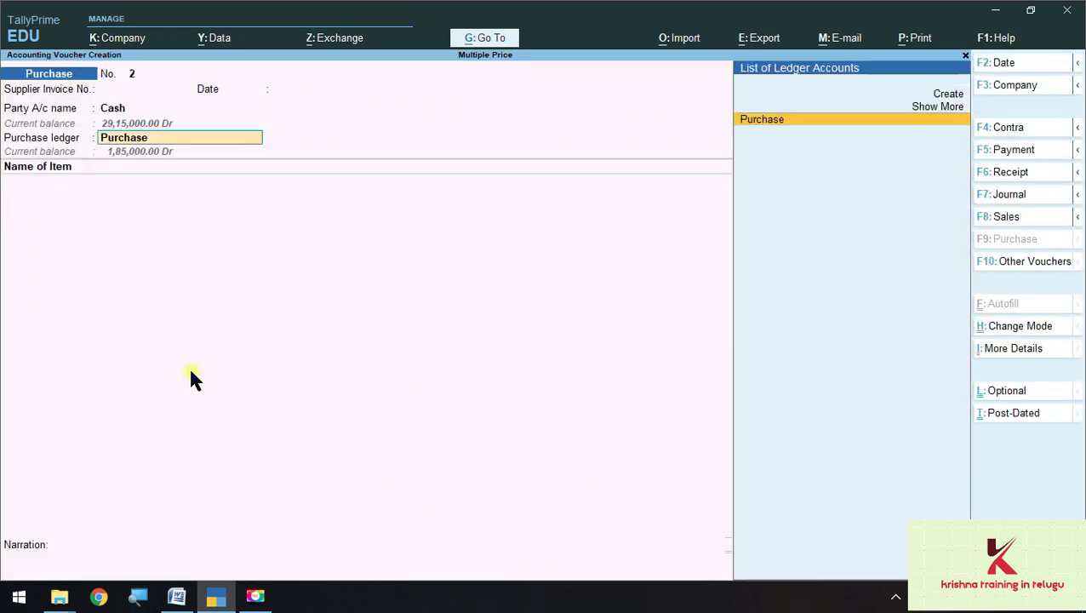
Examine the price level table and the cash purchase entry in the Word document, then return to TallyPrime.
{"action": "key", "text": "alt+Tab"}
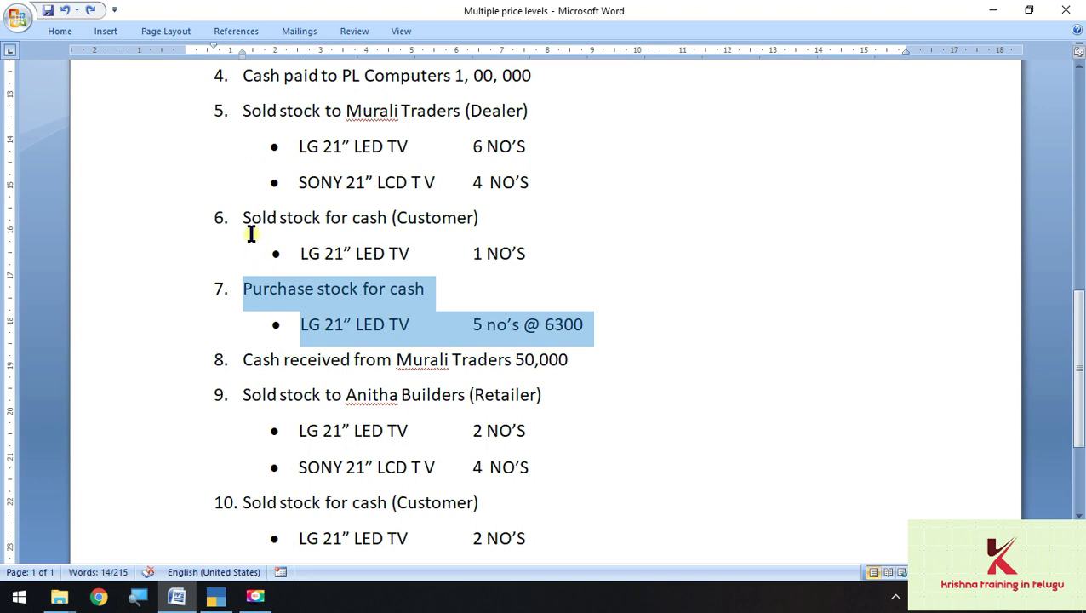
{"action": "scroll", "coordinate": [315, 285], "scroll_direction": "up", "scroll_amount": 5}
{"action": "scroll", "coordinate": [410, 281], "scroll_direction": "up", "scroll_amount": 3}
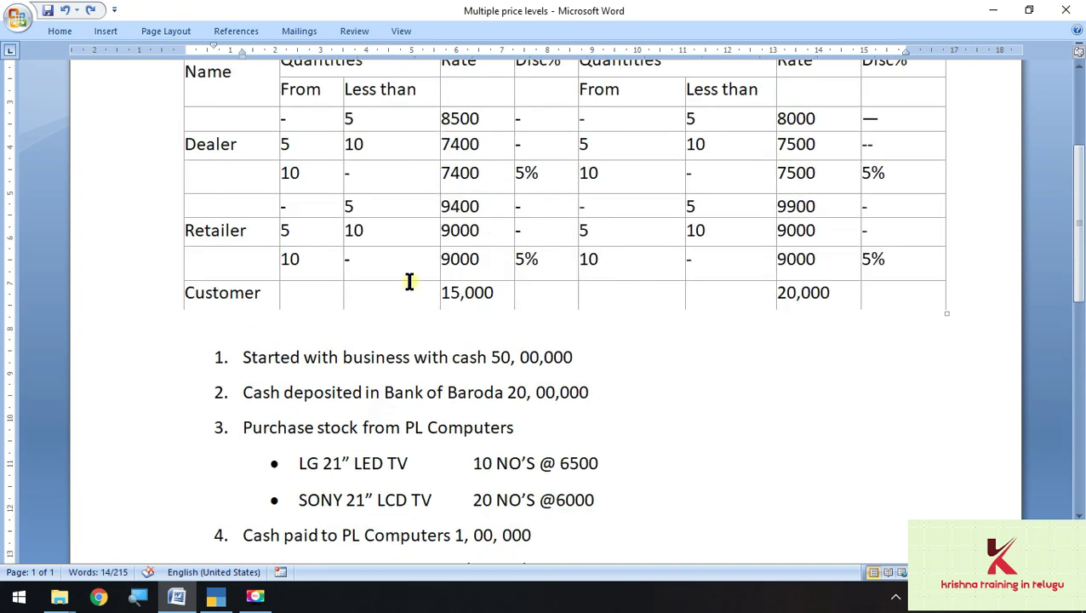
{"action": "scroll", "coordinate": [429, 278], "scroll_direction": "down", "scroll_amount": 8}
{"action": "scroll", "coordinate": [443, 332], "scroll_direction": "up", "scroll_amount": 6}
{"action": "scroll", "coordinate": [408, 356], "scroll_direction": "up", "scroll_amount": 4}
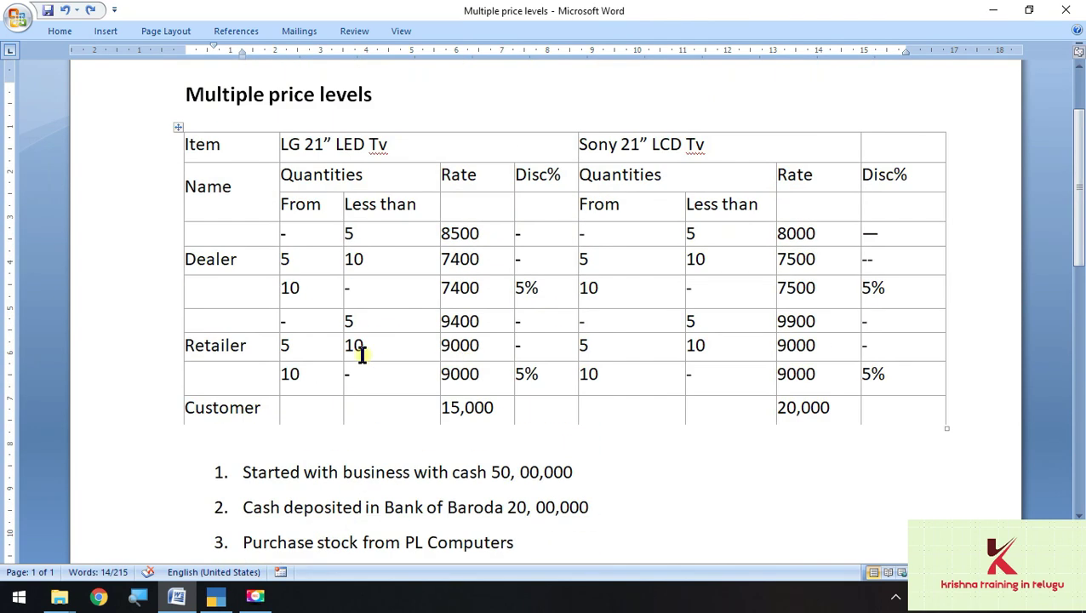
{"action": "scroll", "coordinate": [292, 252], "scroll_direction": "down", "scroll_amount": 5}
{"action": "scroll", "coordinate": [454, 415], "scroll_direction": "down", "scroll_amount": 5}
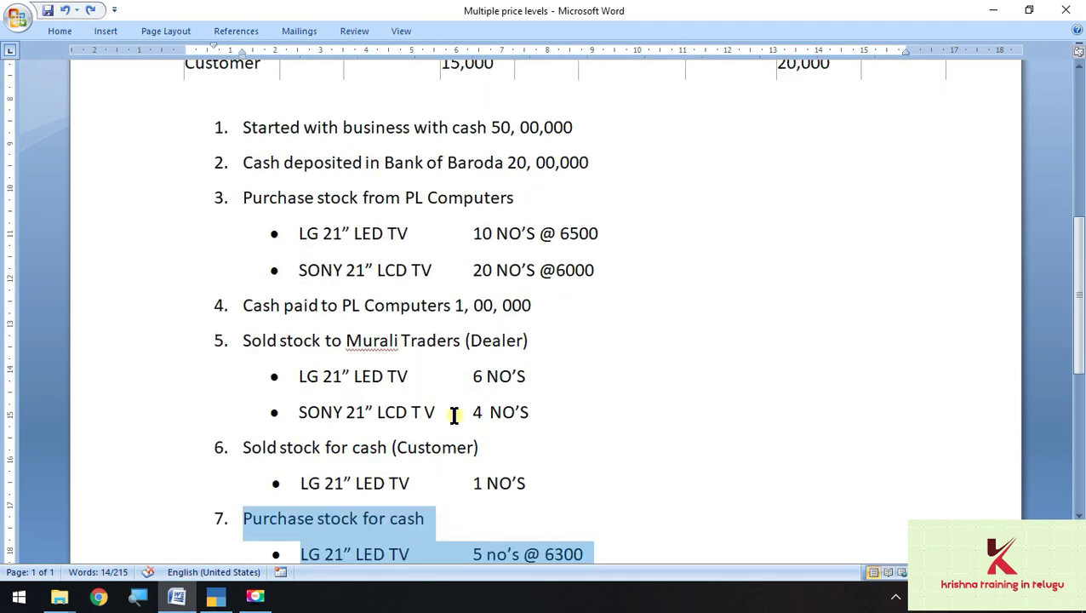
{"action": "left_click", "coordinate": [333, 323]}
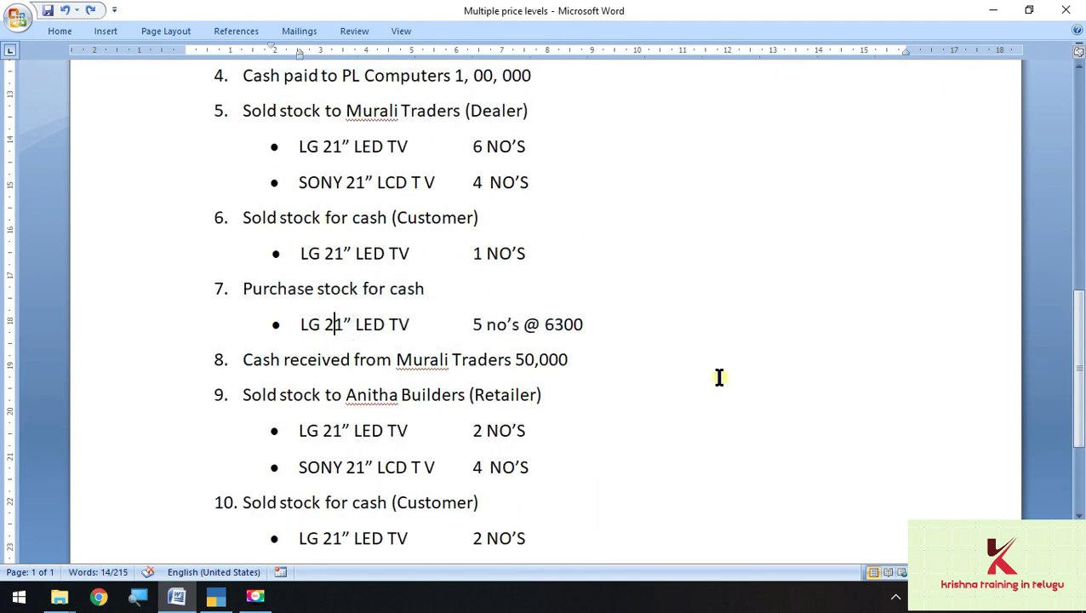
{"action": "left_click", "coordinate": [989, 11]}
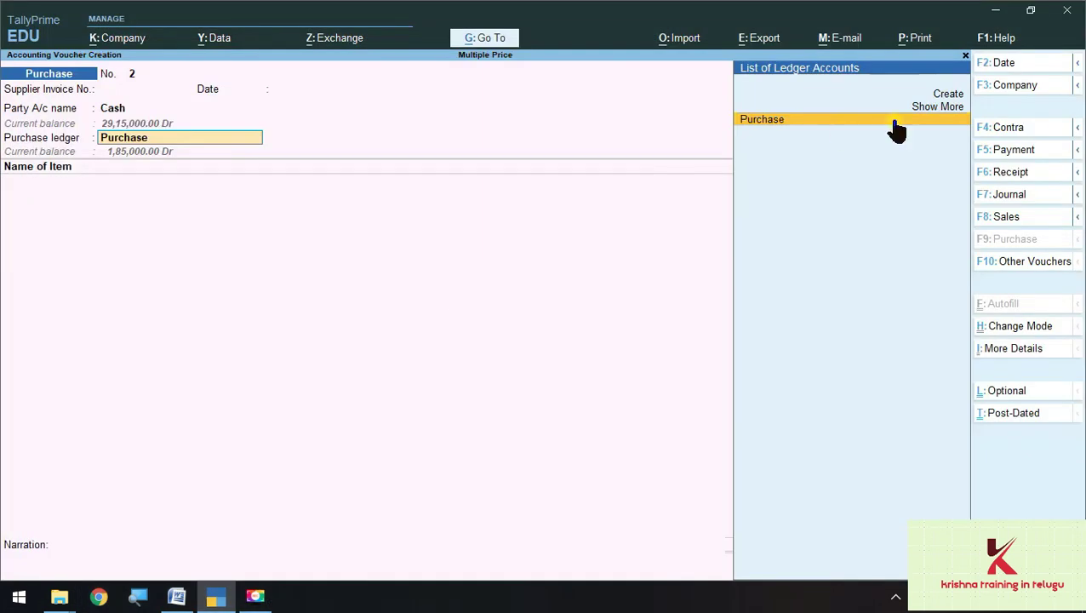
Confirm Purchase as the purchase ledger of the cash purchase voucher.
{"action": "key", "text": "Return"}
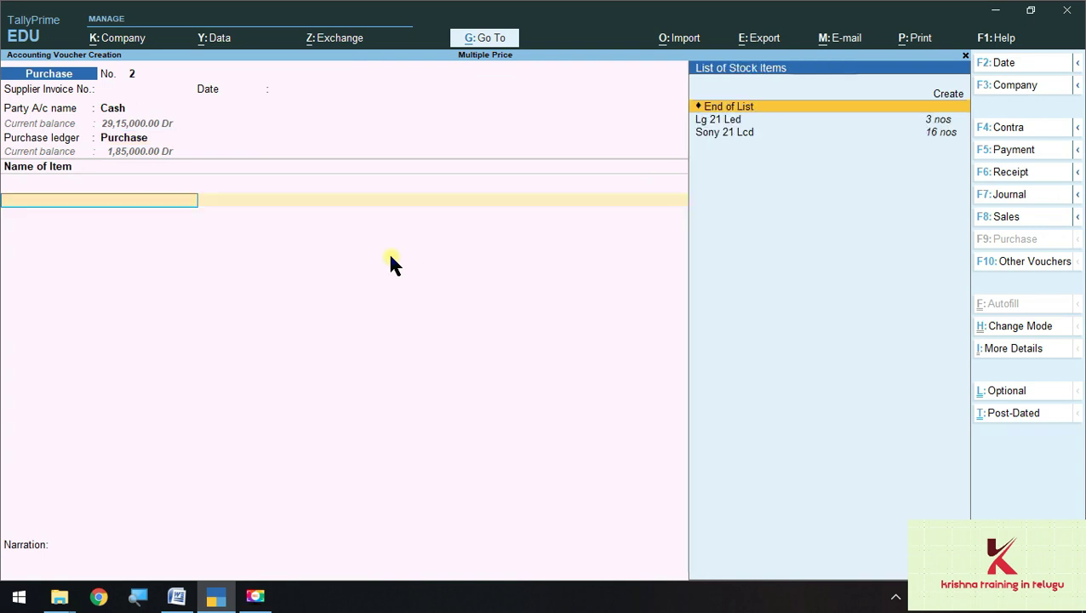
Check the cash purchase entry in the Word document and add Lg 21 Led with quantity 5 nos to the TallyPrime purchase voucher.
{"action": "key", "text": "alt+Tab"}
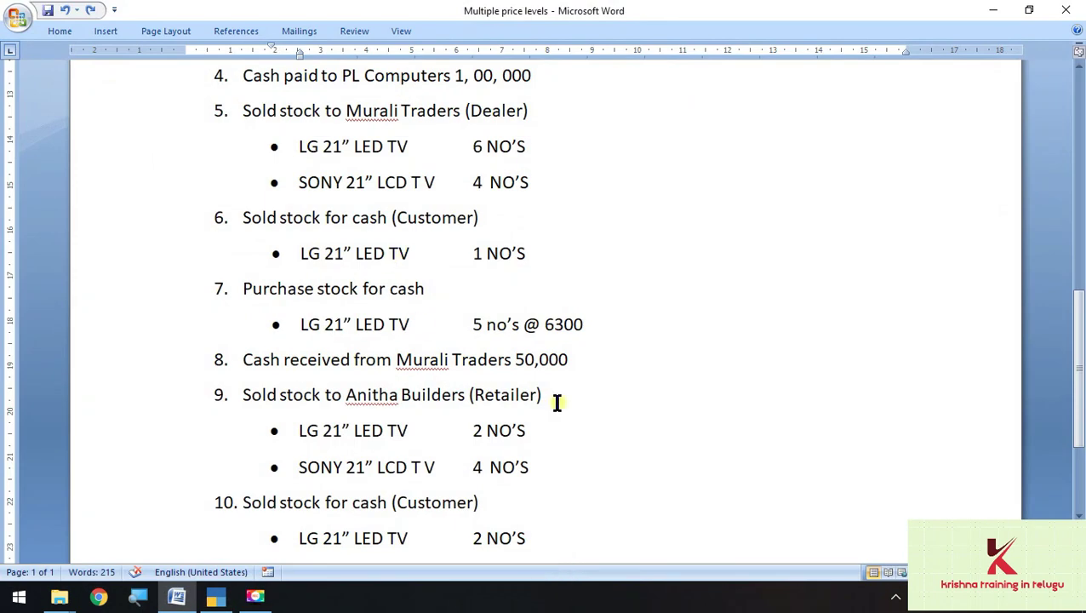
{"action": "left_click_drag", "start_coordinate": [243, 289], "coordinate": [604, 315]}
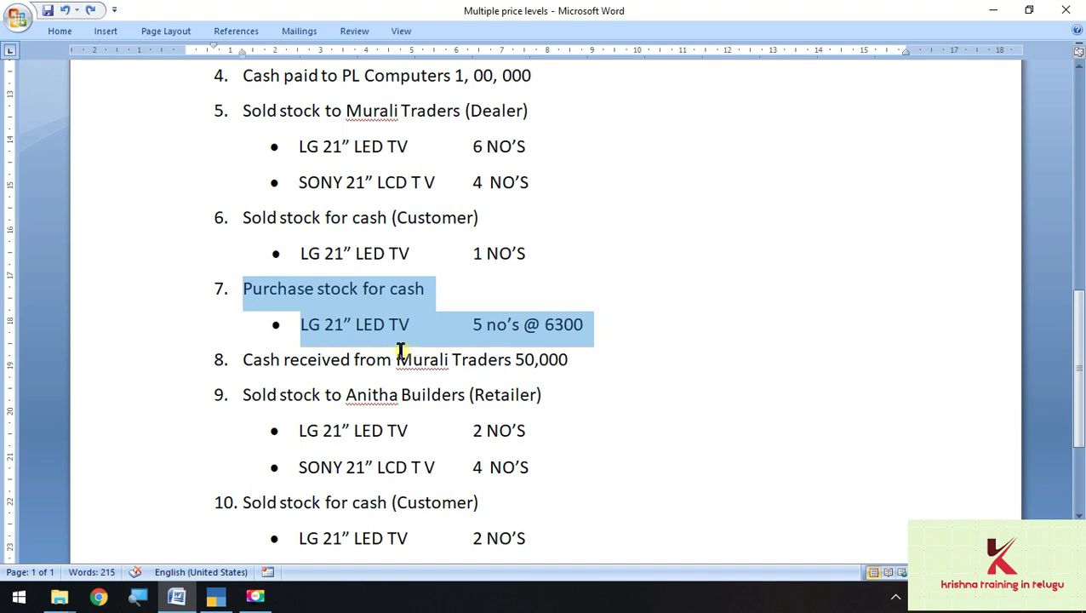
{"action": "left_click", "coordinate": [993, 10]}
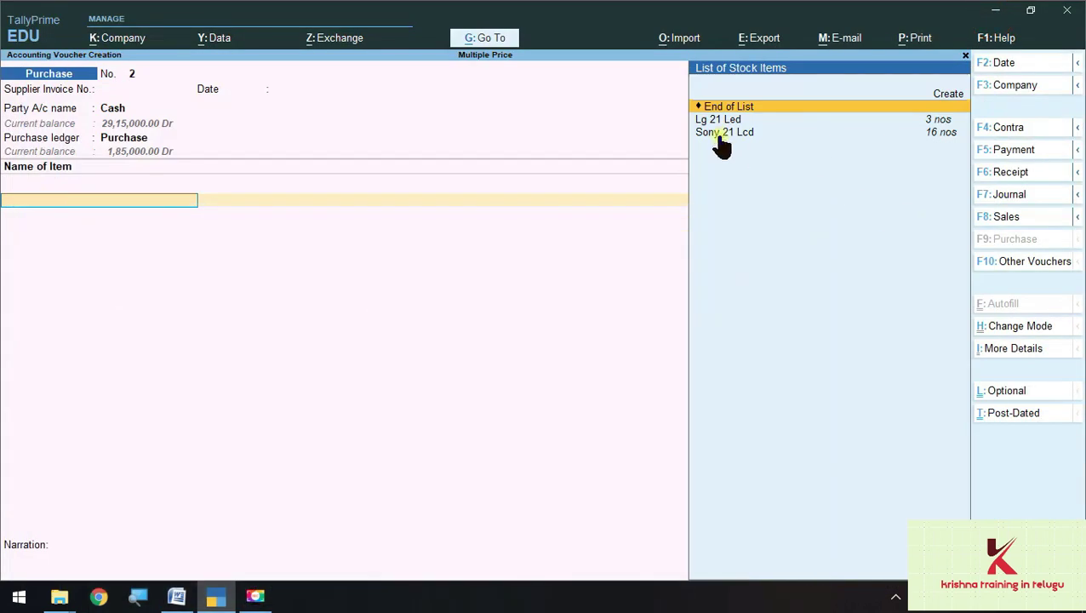
{"action": "left_click", "coordinate": [719, 120]}
{"action": "key", "text": "Return"}
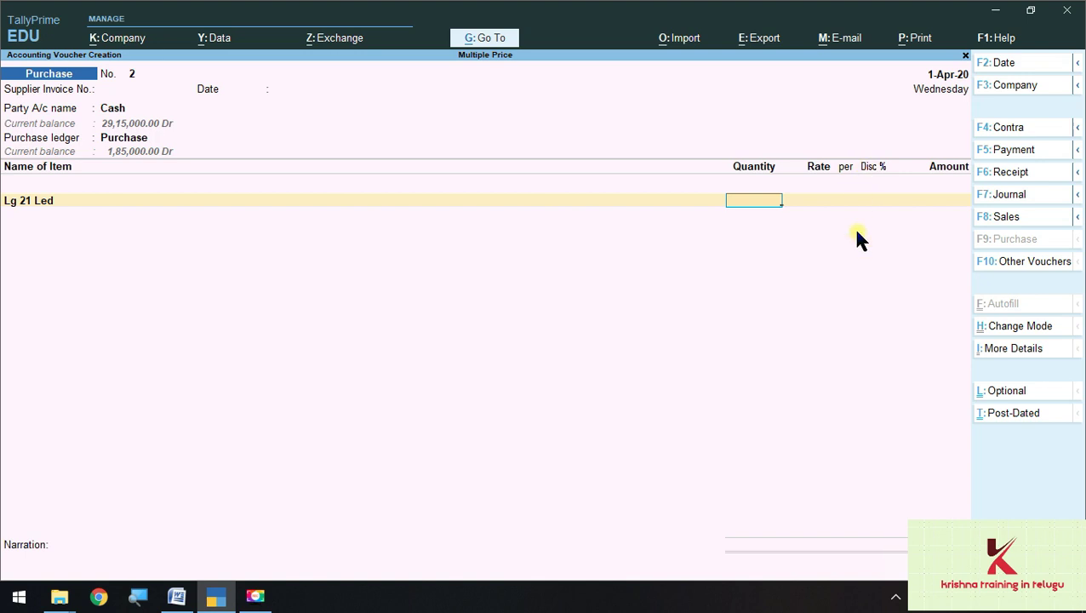
{"action": "key", "text": "alt+Tab"}
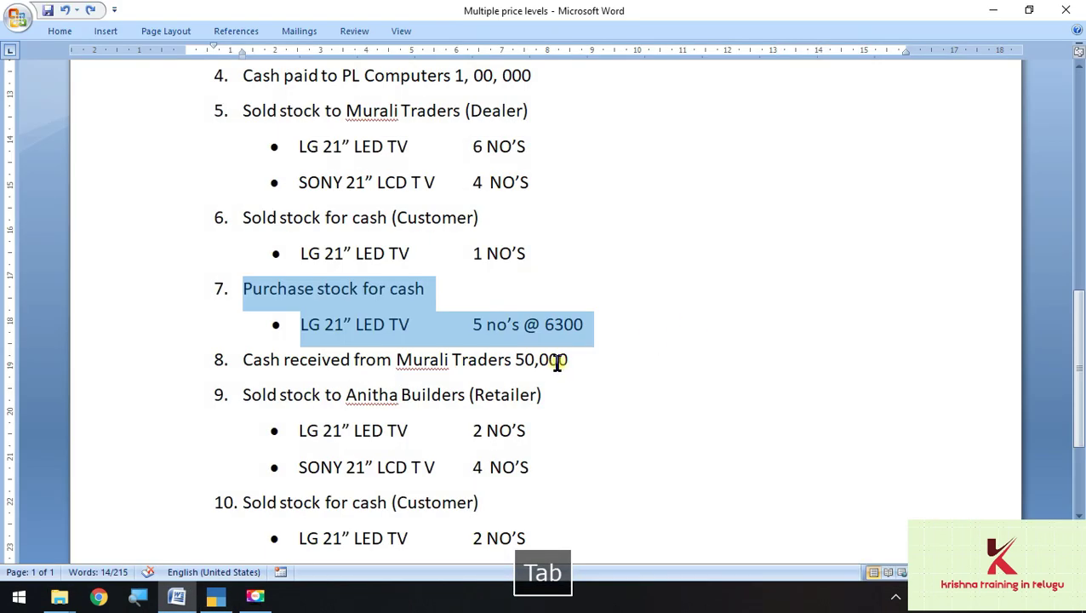
{"action": "key", "text": "alt+Tab"}
{"action": "type", "text": "5"}
{"action": "key", "text": "Return"}
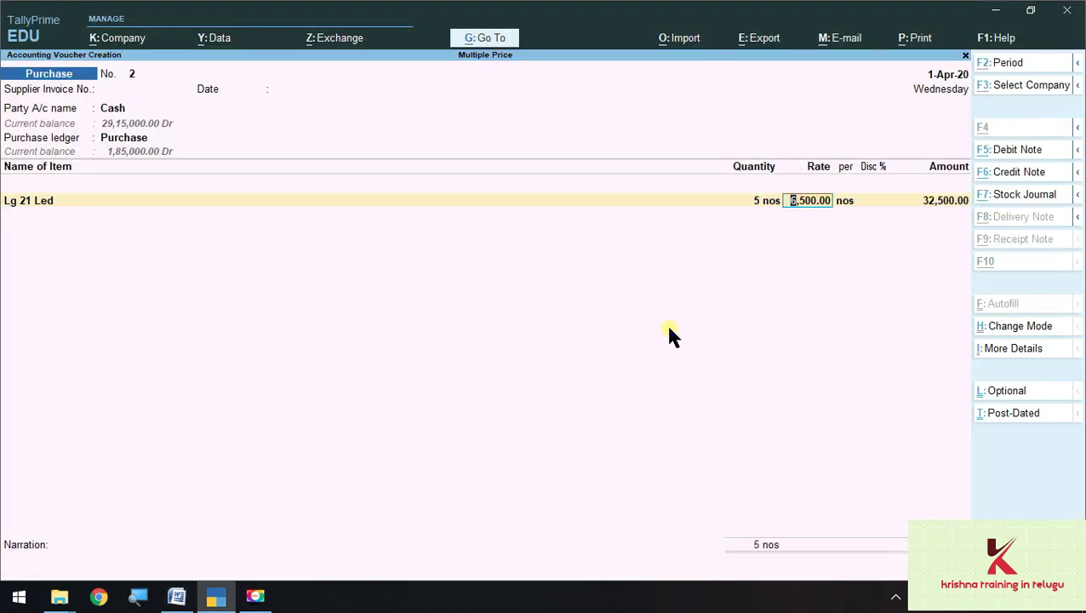
Recheck the purchase price in the Word document and set the Lg 21 Led rate to 6,300 per nos.
{"action": "key", "text": "alt+Tab"}
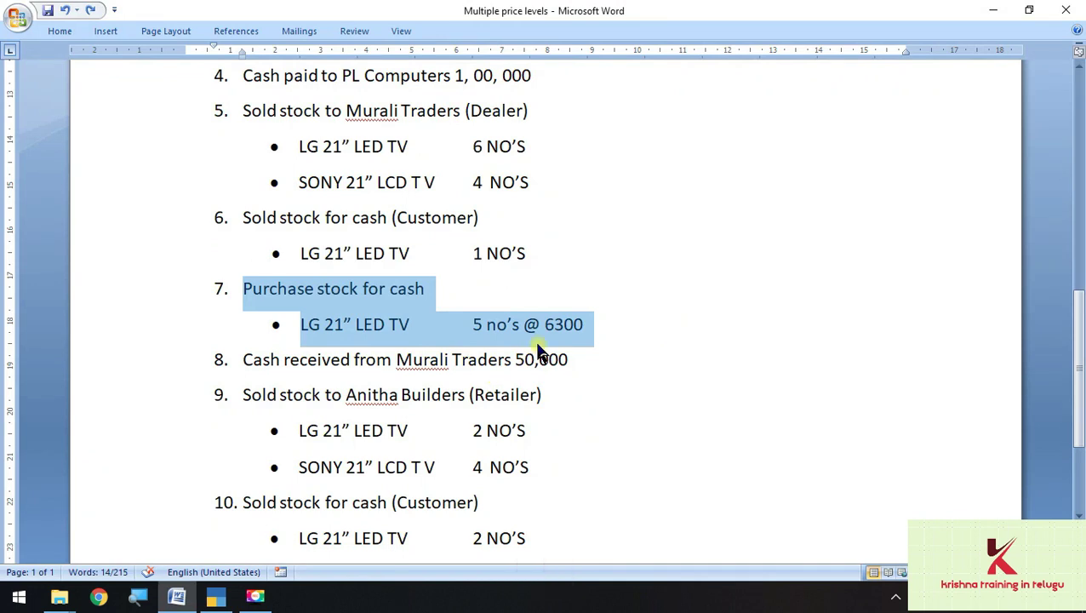
{"action": "key", "text": "alt+Tab"}
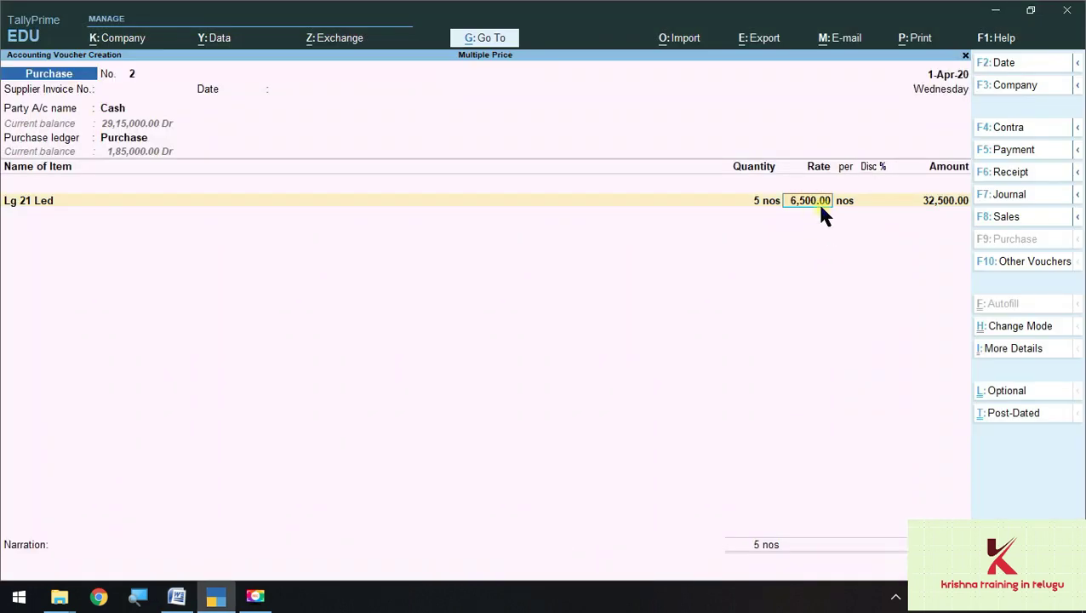
{"action": "key", "text": "alt+Tab"}
{"action": "key", "text": "alt+Tab"}
{"action": "type", "text": "0"}
{"action": "key", "text": "Tab"}
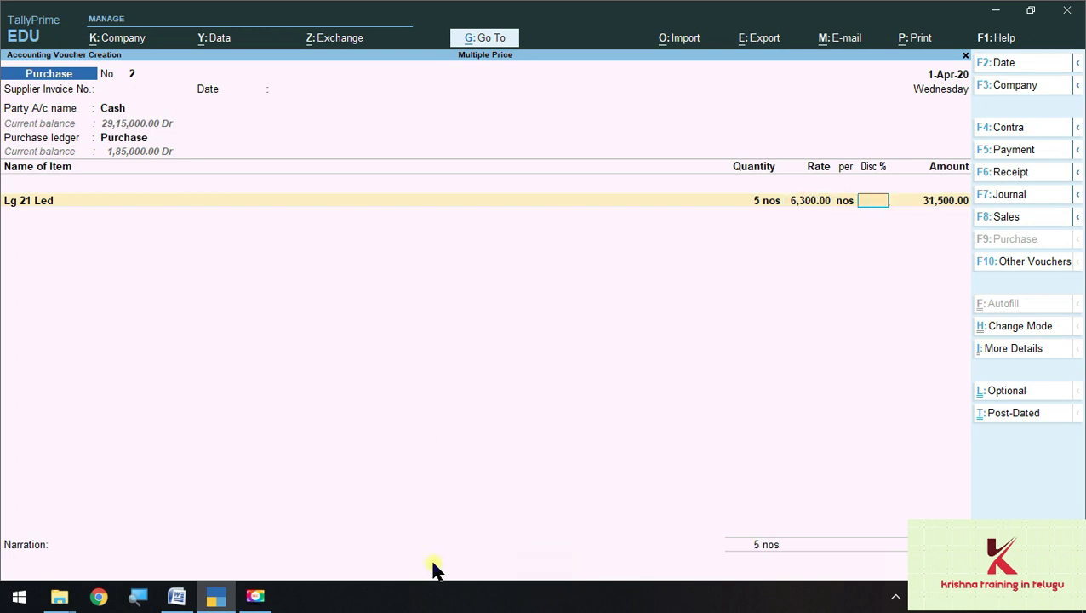
Try a 5% discount on the Lg 21 Led purchase line, then clear it.
{"action": "type", "text": "5"}
{"action": "key", "text": "Tab"}
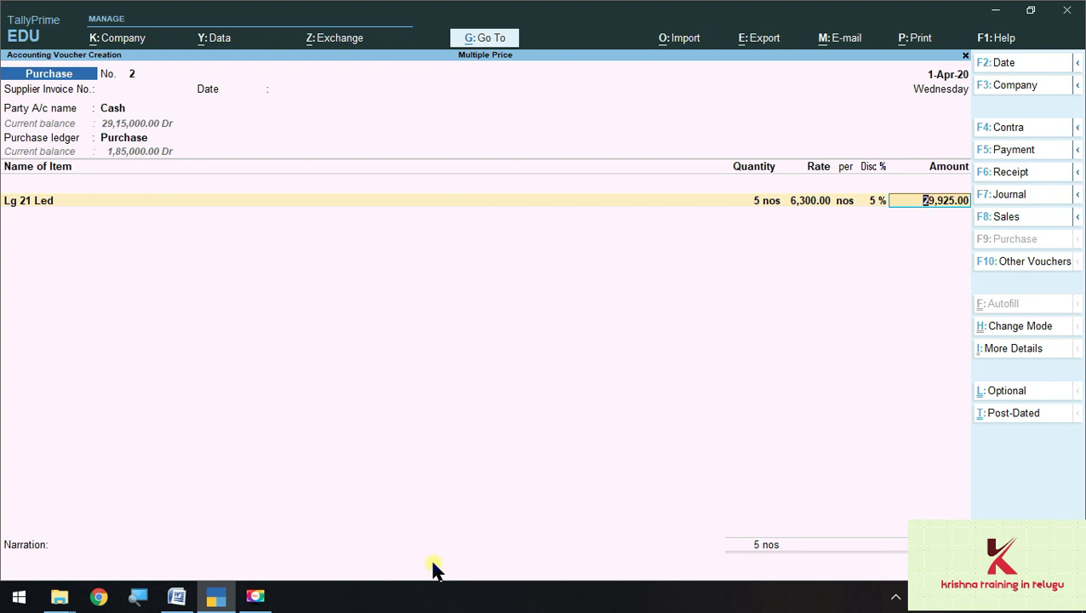
{"action": "key", "text": "BackSpace"}
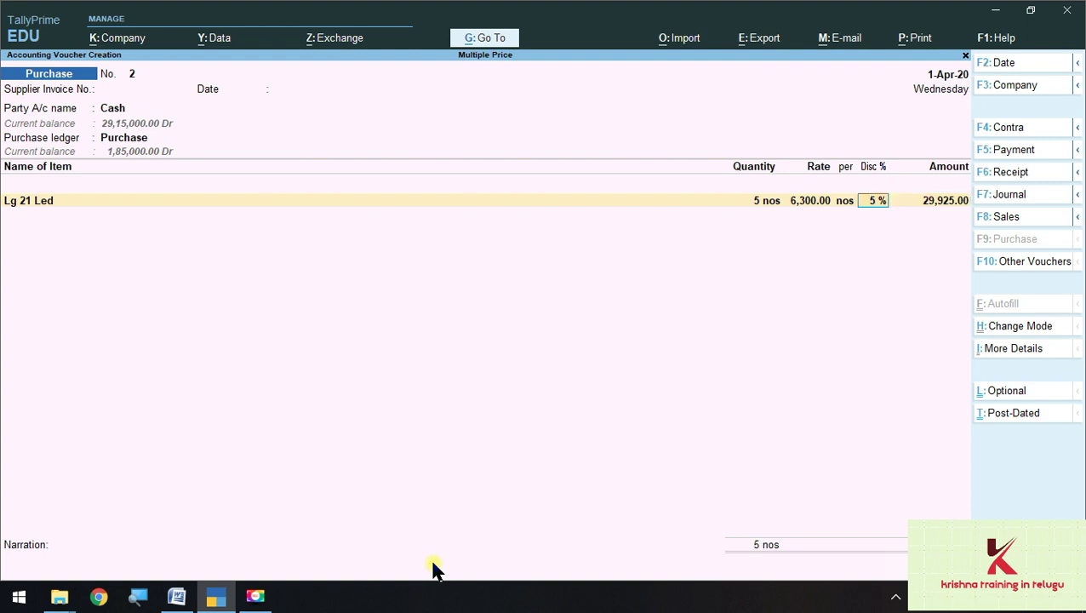
{"action": "key", "text": "Escape"}
Accept the Lg 21 Led line without a discount and recheck it against the cash purchase entry in the Word document.
{"action": "key", "text": "Return"}
{"action": "key", "text": "Return"}
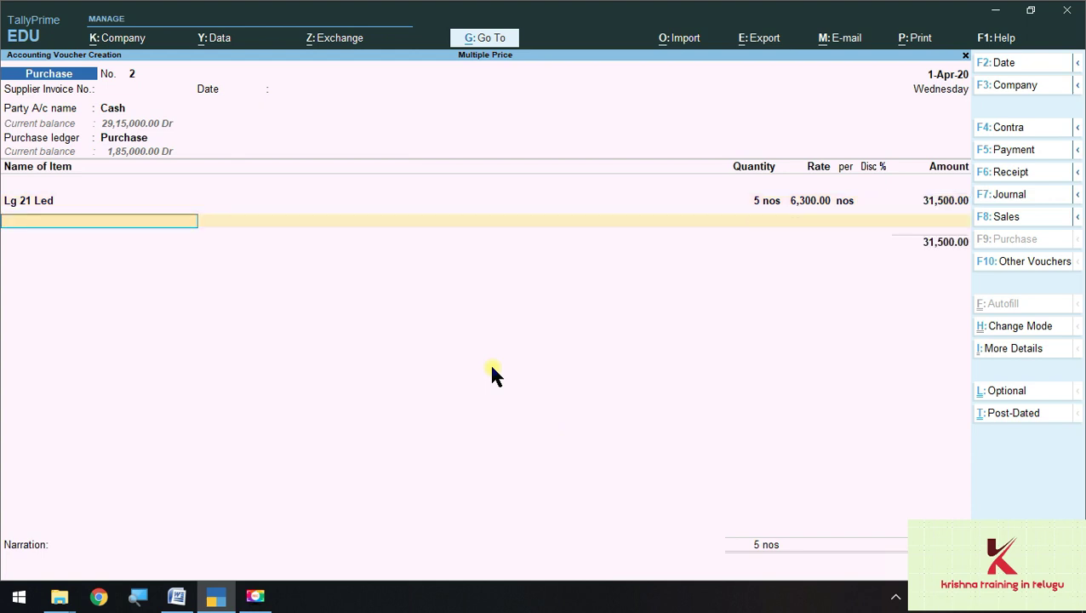
{"action": "key", "text": "alt+Tab"}
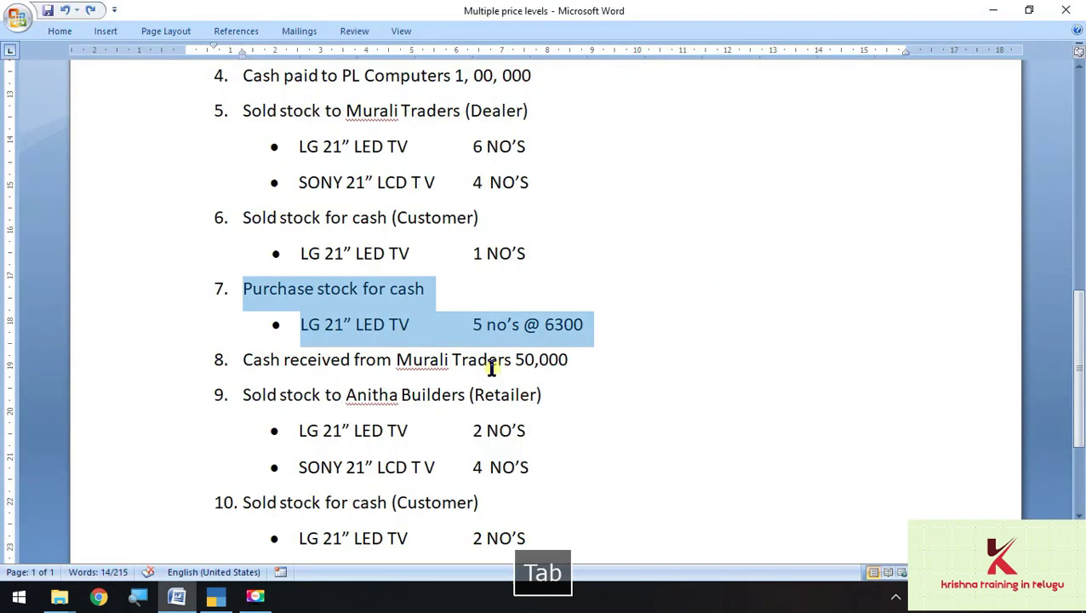
{"action": "key", "text": "alt+Tab"}
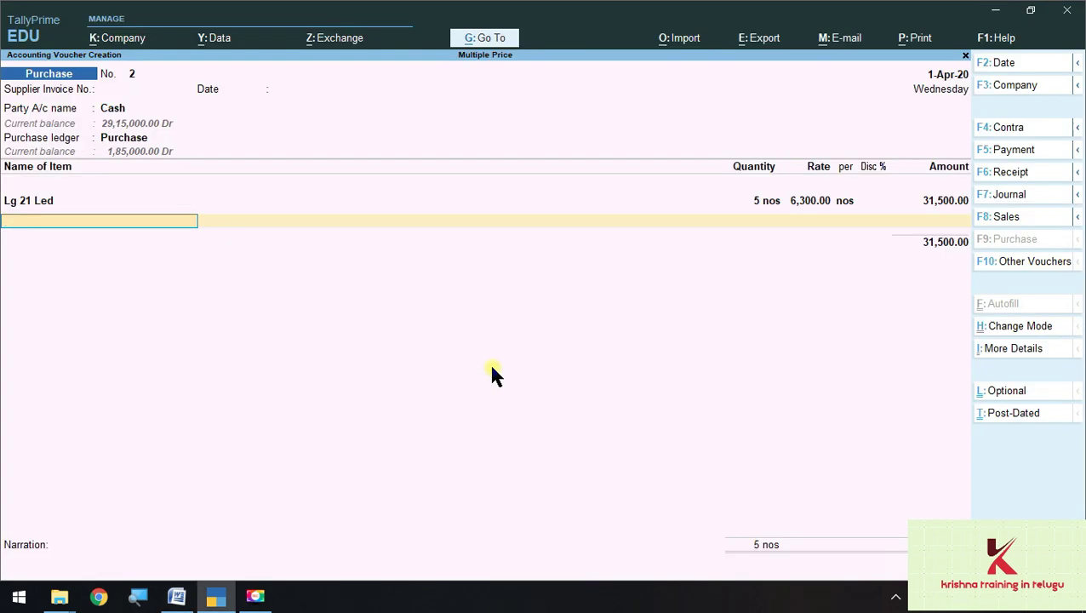
Turn off the use of the discount column in invoices in the company features and save them.
{"action": "left_click", "coordinate": [109, 37]}
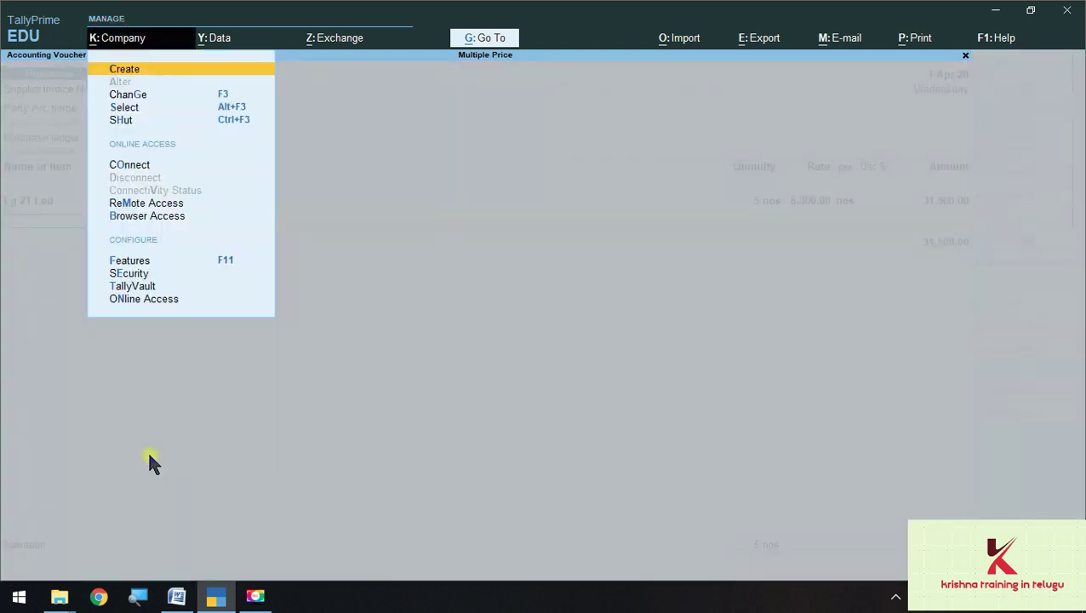
{"action": "left_click", "coordinate": [141, 261]}
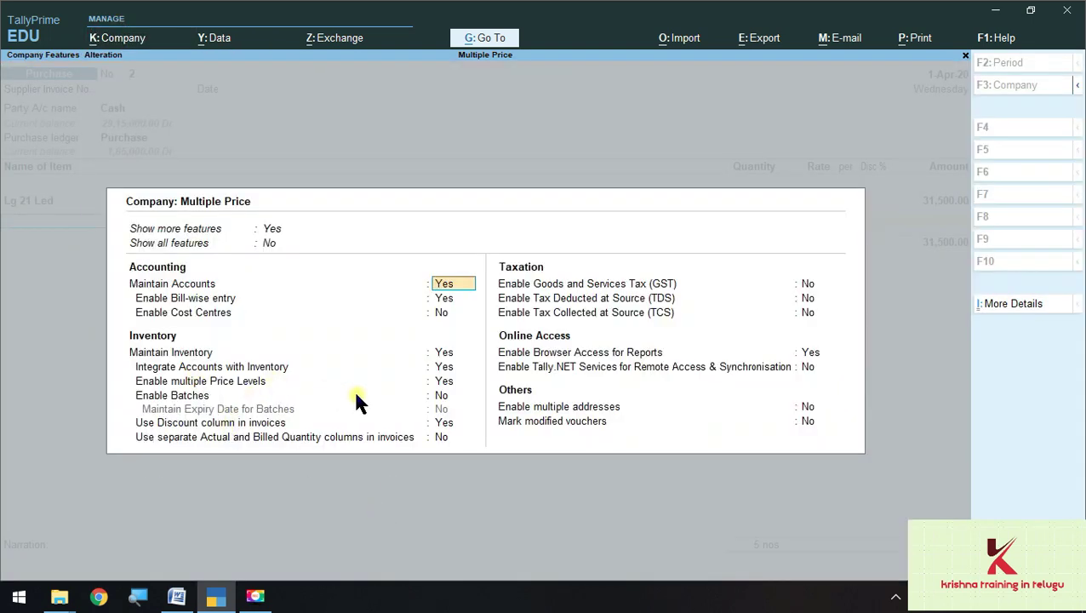
{"action": "left_click", "coordinate": [442, 424]}
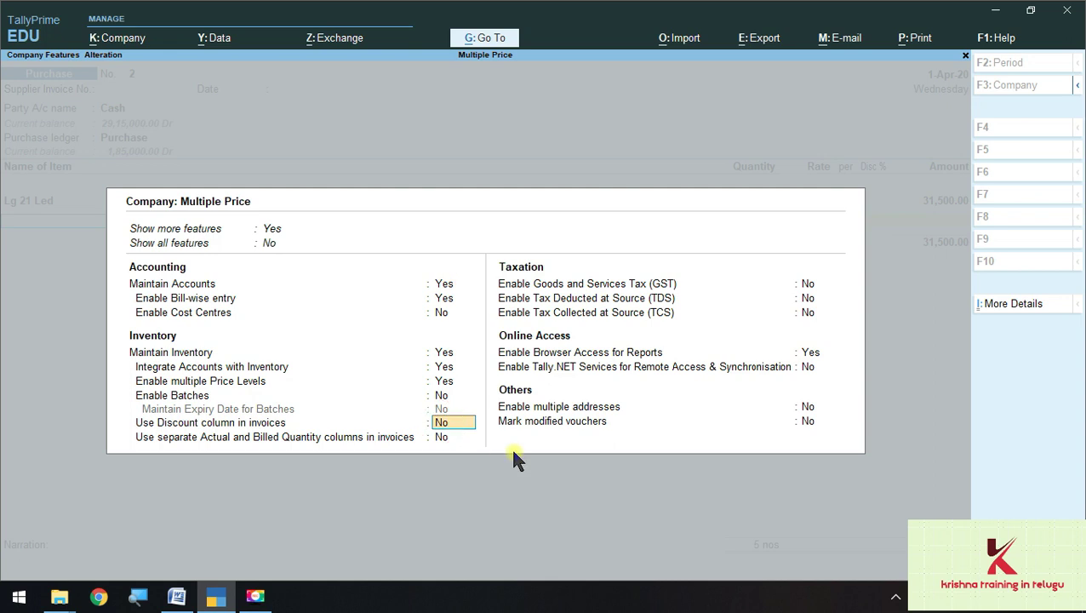
{"action": "key", "text": "Return"}
{"action": "key", "text": "Return"}
{"action": "key", "text": "Return"}
{"action": "key", "text": "Return"}
{"action": "key", "text": "ctrl+a"}
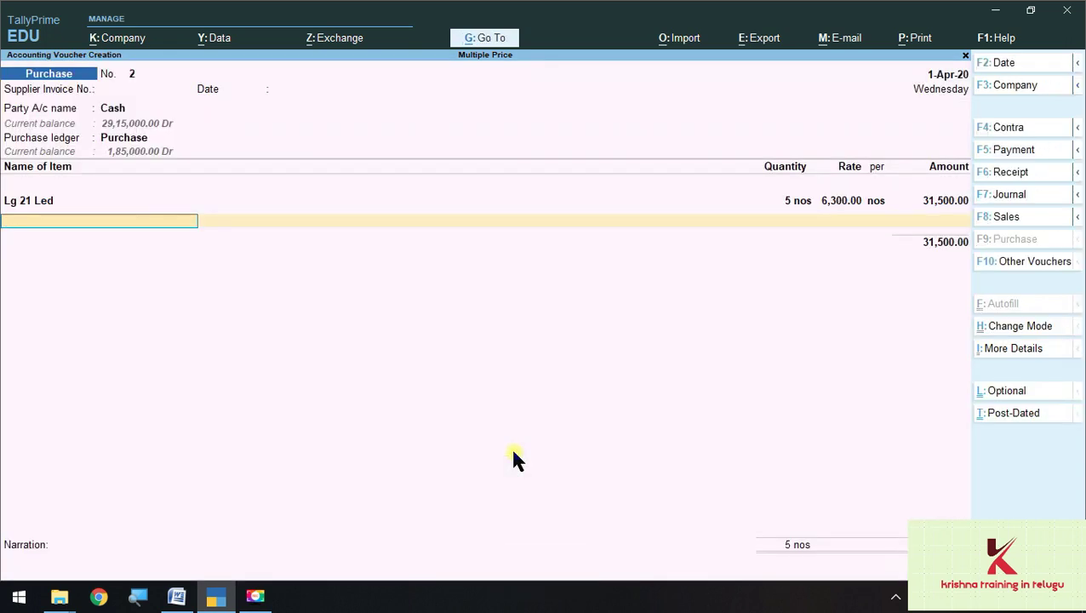
Set Use Discount column in invoices back to Yes in the company features and save them.
{"action": "key", "text": "F11"}
{"action": "key", "text": "Down"}
{"action": "key", "text": "Down"}
{"action": "key", "text": "Down"}
{"action": "key", "text": "Down"}
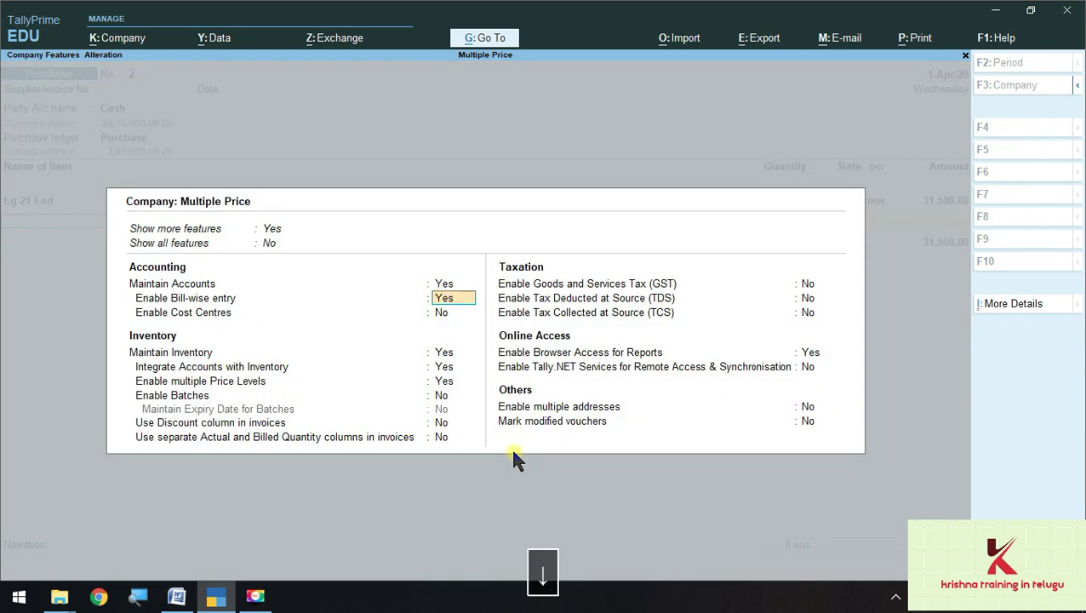
{"action": "key", "text": "Down"}
{"action": "key", "text": "Down"}
{"action": "key", "text": "Down"}
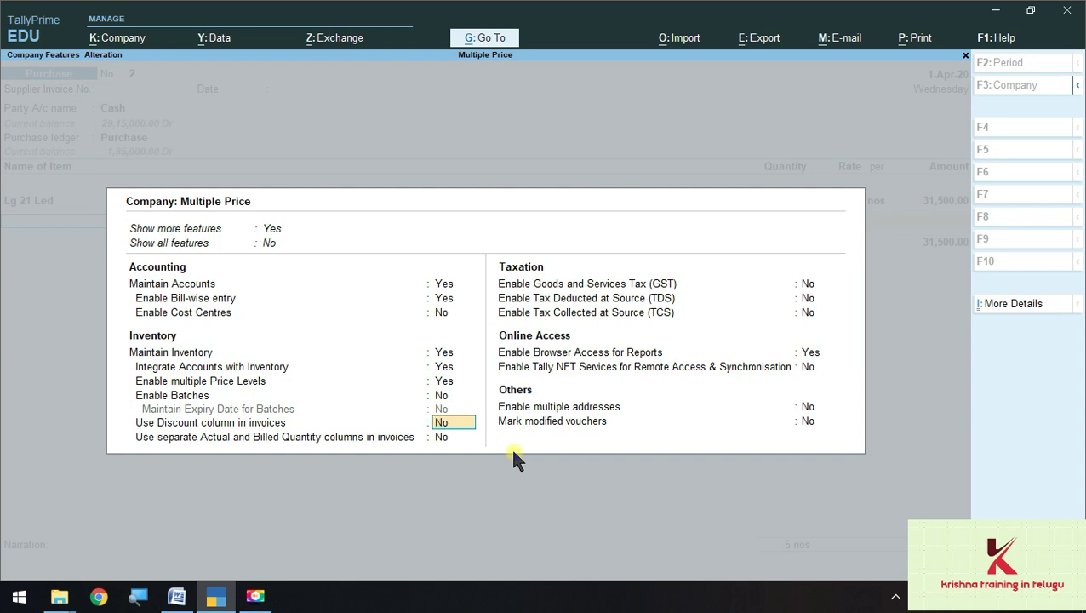
{"action": "type", "text": "y"}
{"action": "key", "text": "Return"}
{"action": "key", "text": "Return"}
{"action": "key", "text": "Return"}
{"action": "key", "text": "ctrl+a"}
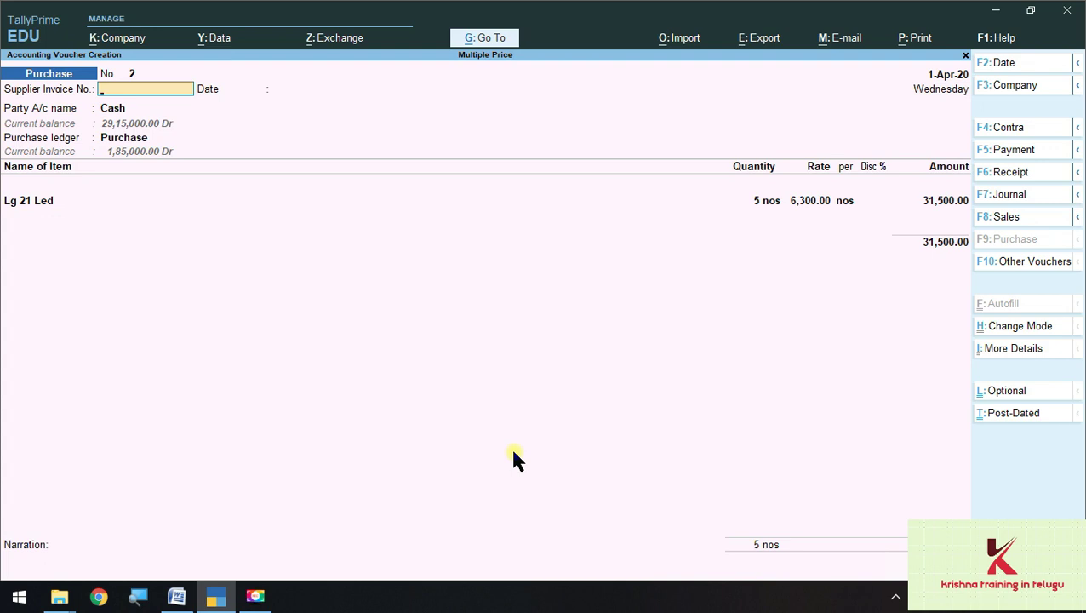
Examine the price level table and the full transaction list in the Word document, then return to TallyPrime.
{"action": "key", "text": "alt+Tab"}
{"action": "scroll", "coordinate": [514, 451], "scroll_direction": "up", "scroll_amount": 10}
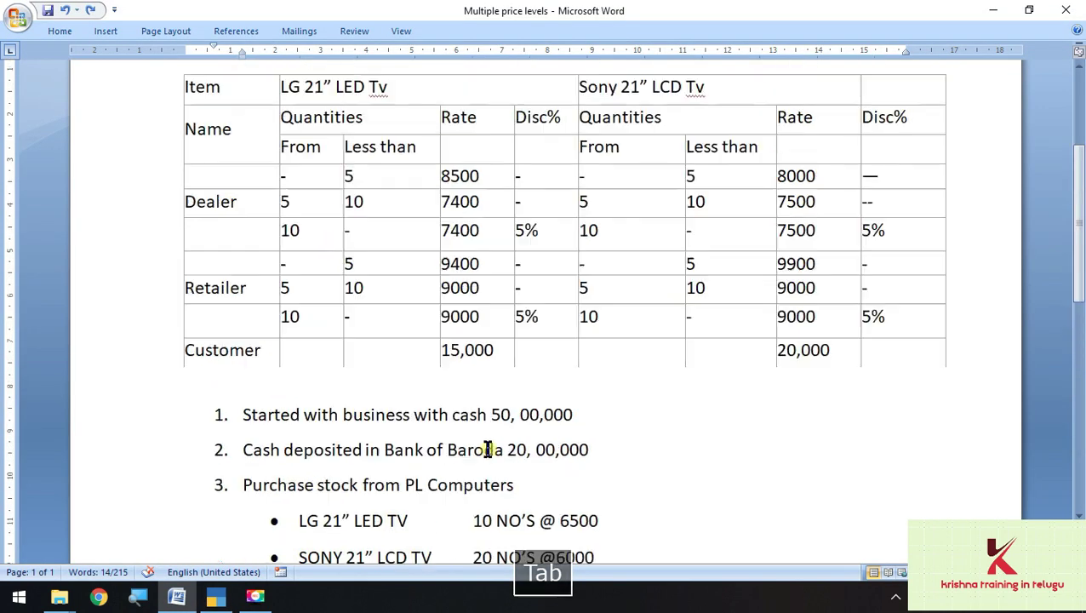
{"action": "scroll", "coordinate": [399, 311], "scroll_direction": "down", "scroll_amount": 5}
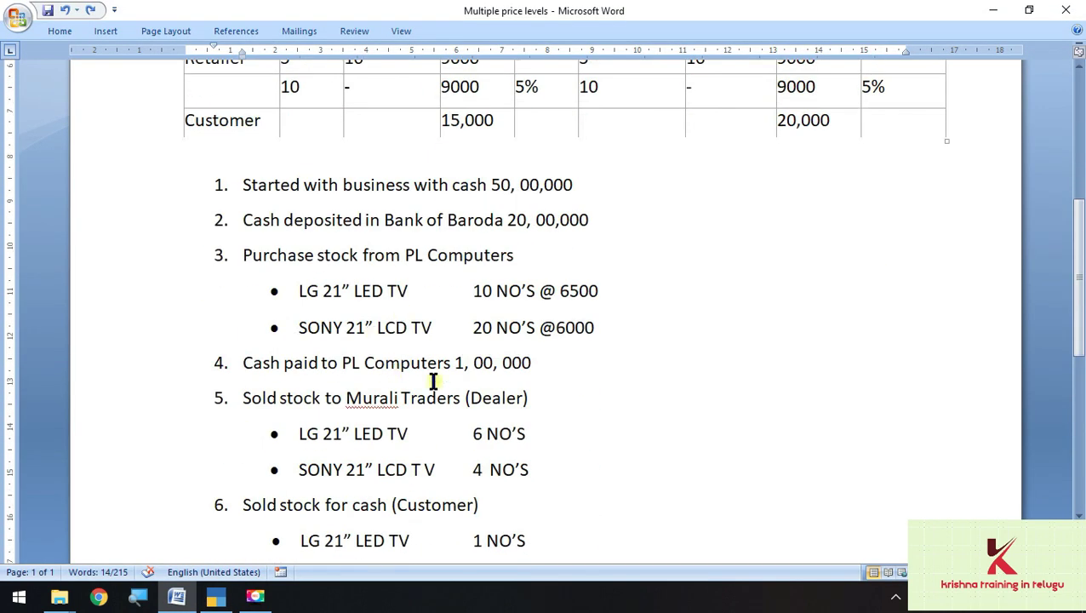
{"action": "scroll", "coordinate": [434, 381], "scroll_direction": "down", "scroll_amount": 7}
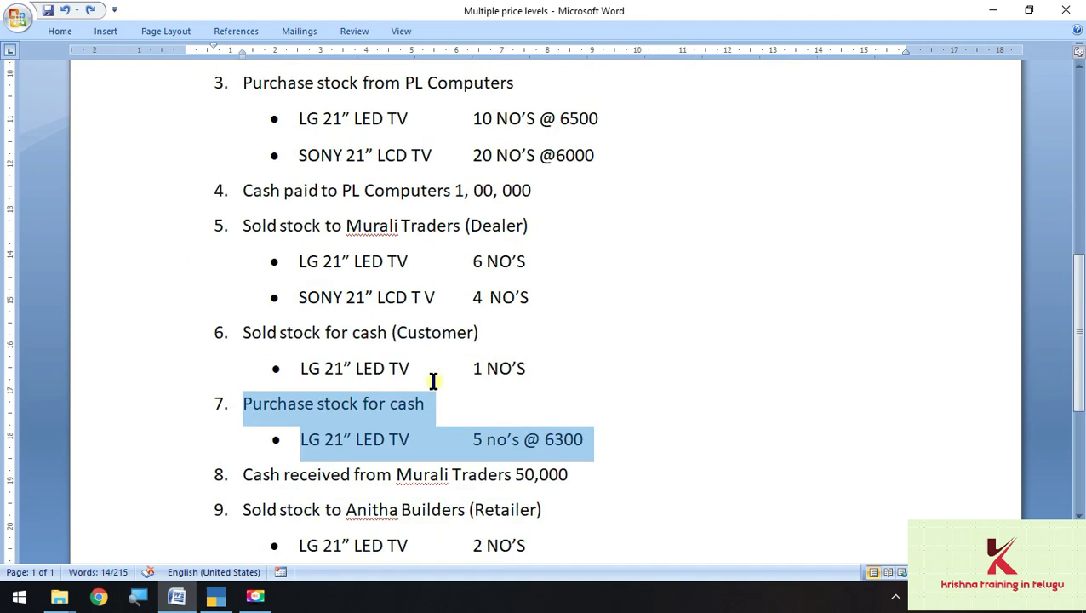
{"action": "scroll", "coordinate": [433, 382], "scroll_direction": "down", "scroll_amount": 3}
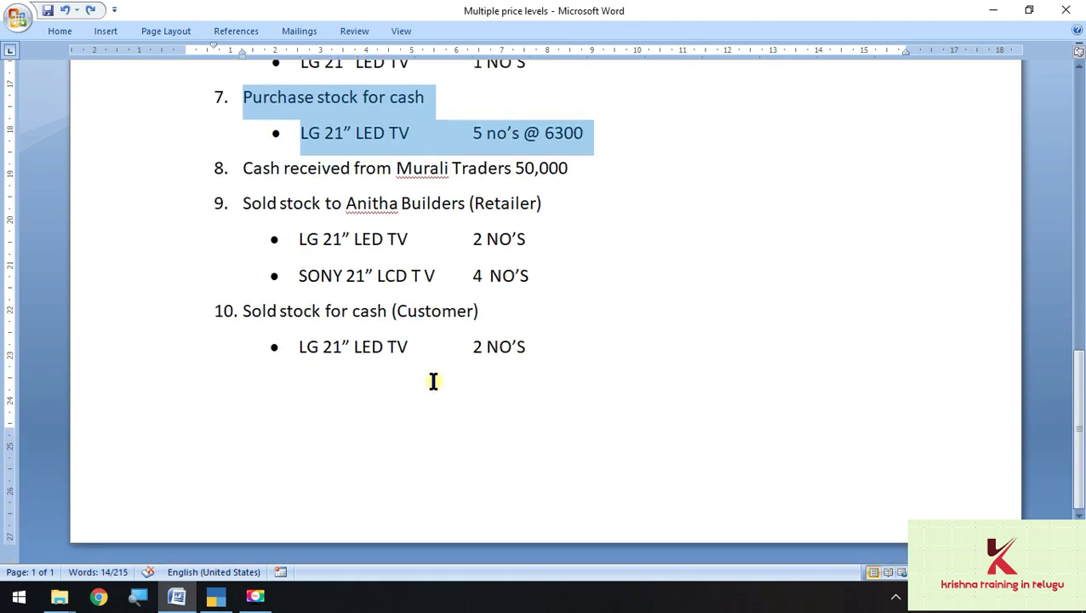
{"action": "scroll", "coordinate": [433, 382], "scroll_direction": "up", "scroll_amount": 15}
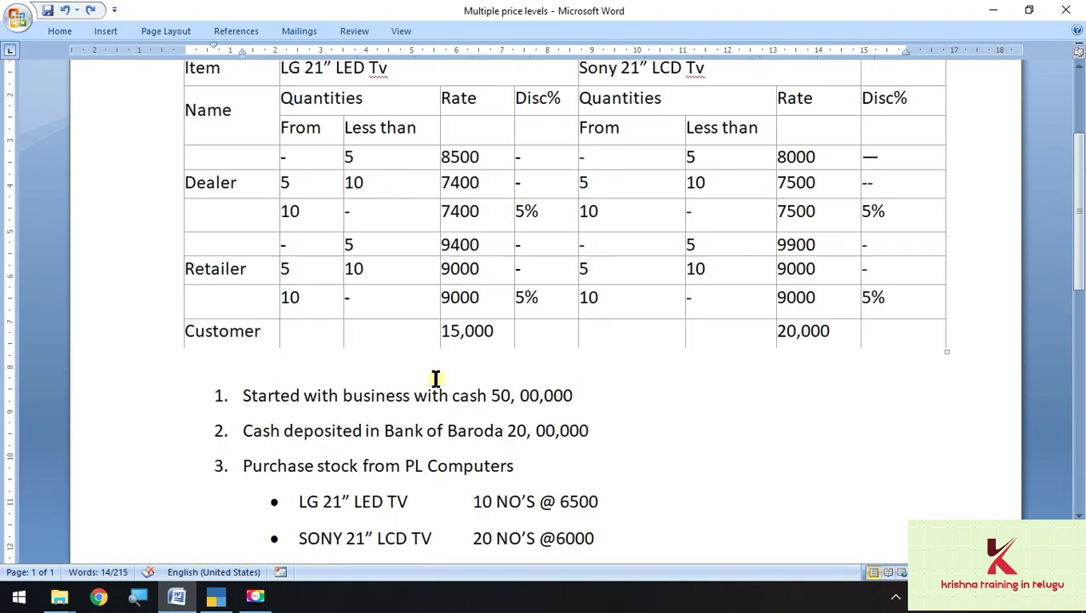
{"action": "scroll", "coordinate": [436, 378], "scroll_direction": "down", "scroll_amount": 3}
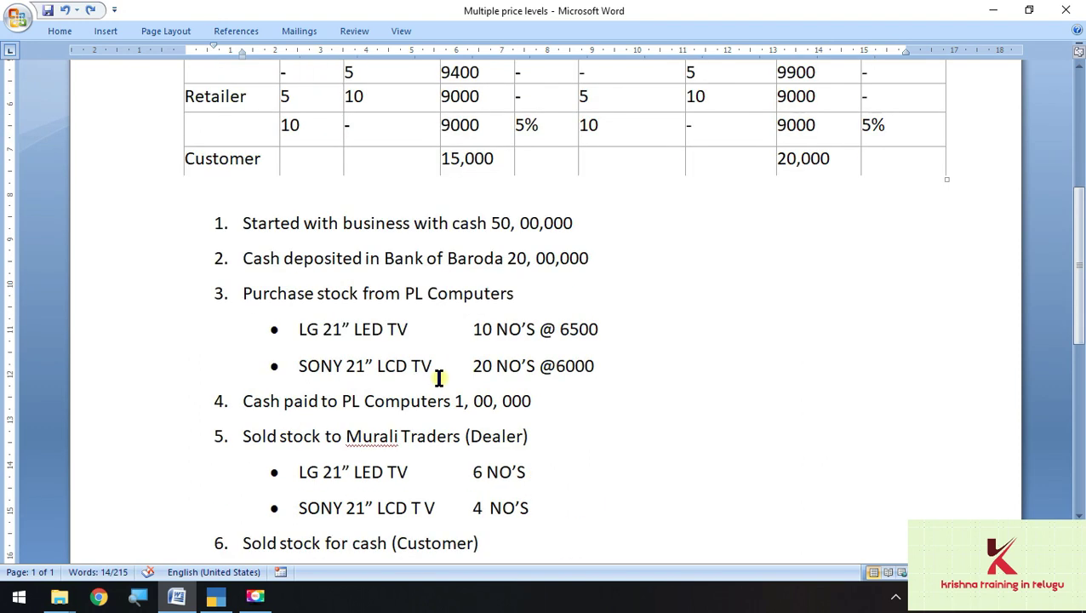
{"action": "scroll", "coordinate": [455, 369], "scroll_direction": "down", "scroll_amount": 3}
{"action": "scroll", "coordinate": [487, 355], "scroll_direction": "down", "scroll_amount": 4}
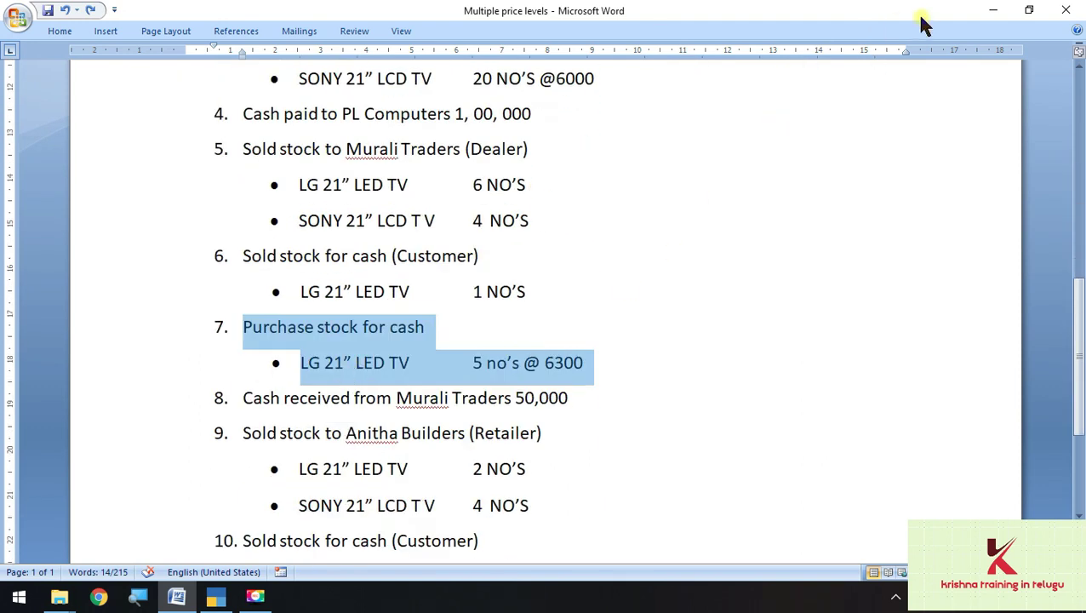
{"action": "left_click", "coordinate": [992, 10]}
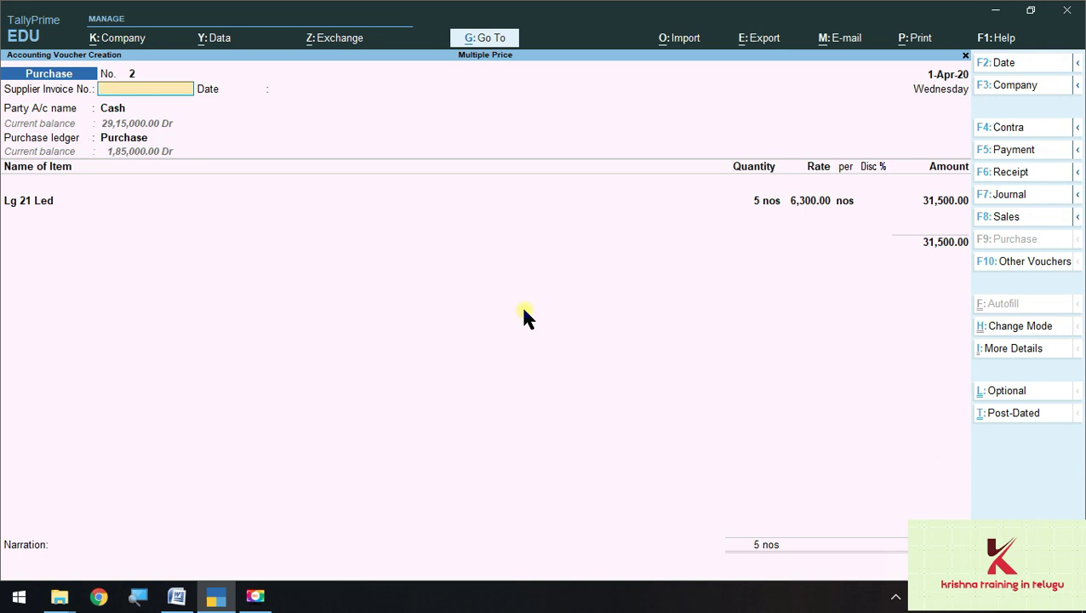
Accept the remaining fields of the cash purchase voucher with a blank narration and save it.
{"action": "key", "text": "Return"}
{"action": "key", "text": "Return"}
{"action": "key", "text": "Return"}
{"action": "key", "text": "Return"}
{"action": "key", "text": "Return"}
{"action": "key", "text": "Return"}
{"action": "key", "text": "Return"}
{"action": "key", "text": "Return"}
{"action": "key", "text": "Return"}
{"action": "key", "text": "Return"}
{"action": "key", "text": "Return"}
{"action": "key", "text": "Return"}
{"action": "key", "text": "Return"}
{"action": "key", "text": "Return"}
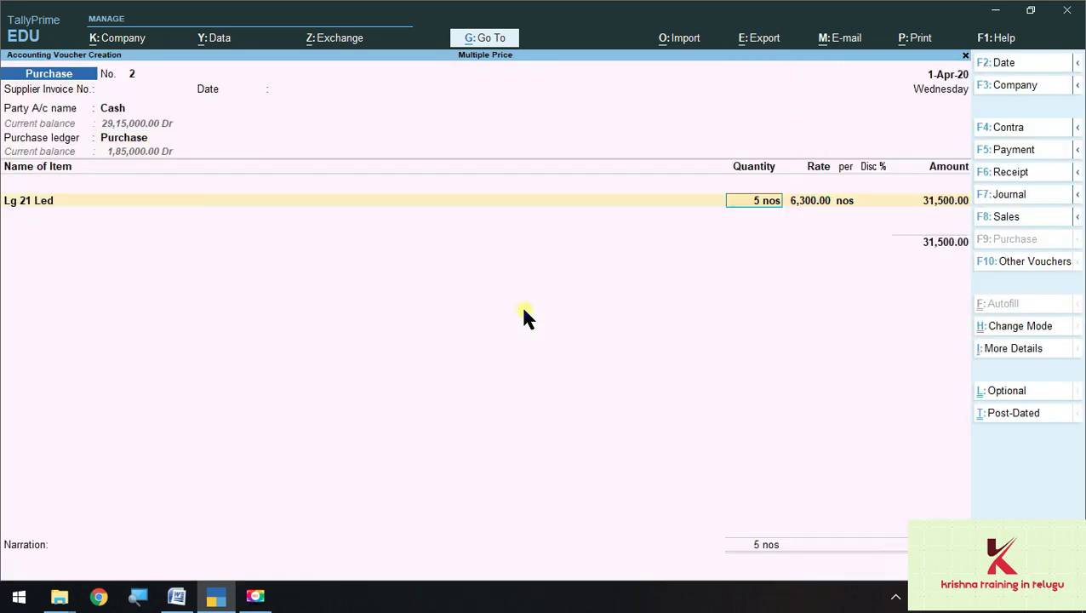
{"action": "key", "text": "Return"}
{"action": "key", "text": "Return"}
{"action": "key", "text": "Return"}
{"action": "key", "text": "Return"}
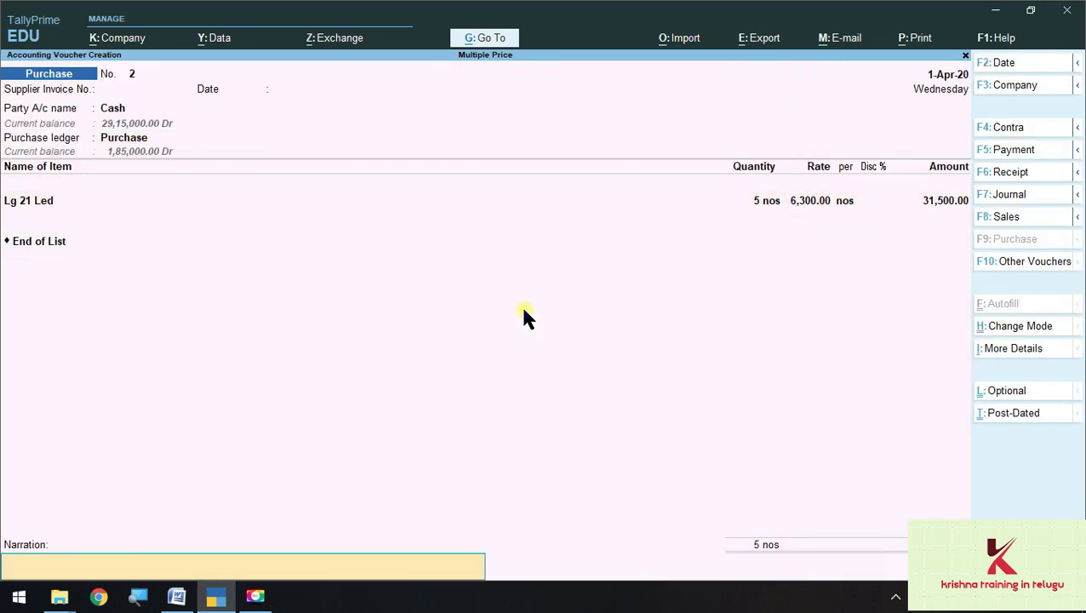
{"action": "key", "text": "Return"}
Highlight transaction 8 in the Word document, then start a receipt voucher in TallyPrime with Cash as the account.
{"action": "key", "text": "alt+Tab"}
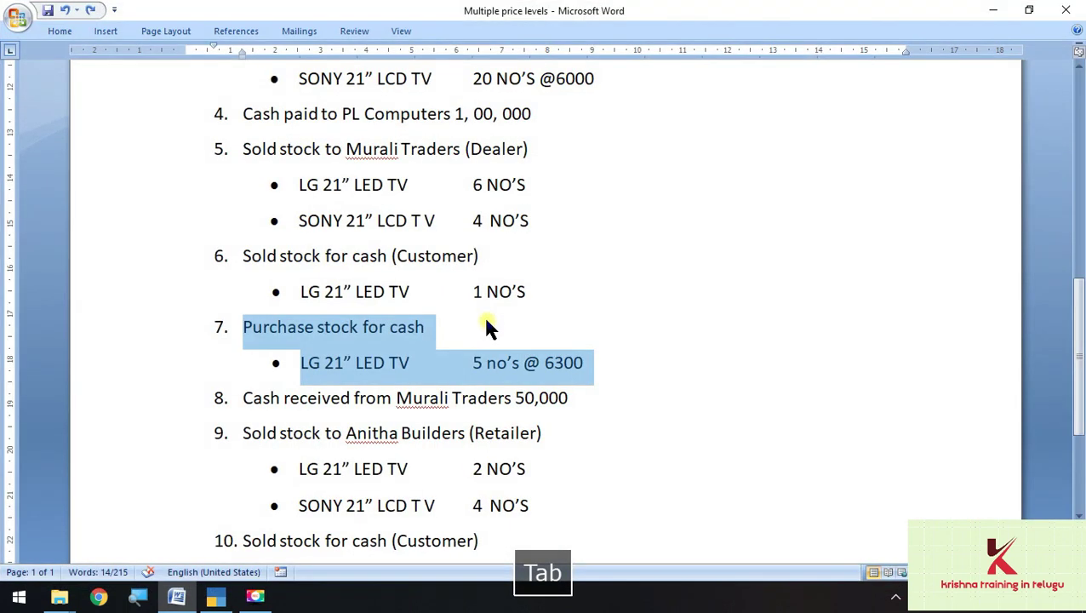
{"action": "scroll", "coordinate": [486, 327], "scroll_direction": "down", "scroll_amount": 1}
{"action": "left_click_drag", "start_coordinate": [577, 291], "coordinate": [245, 283]}
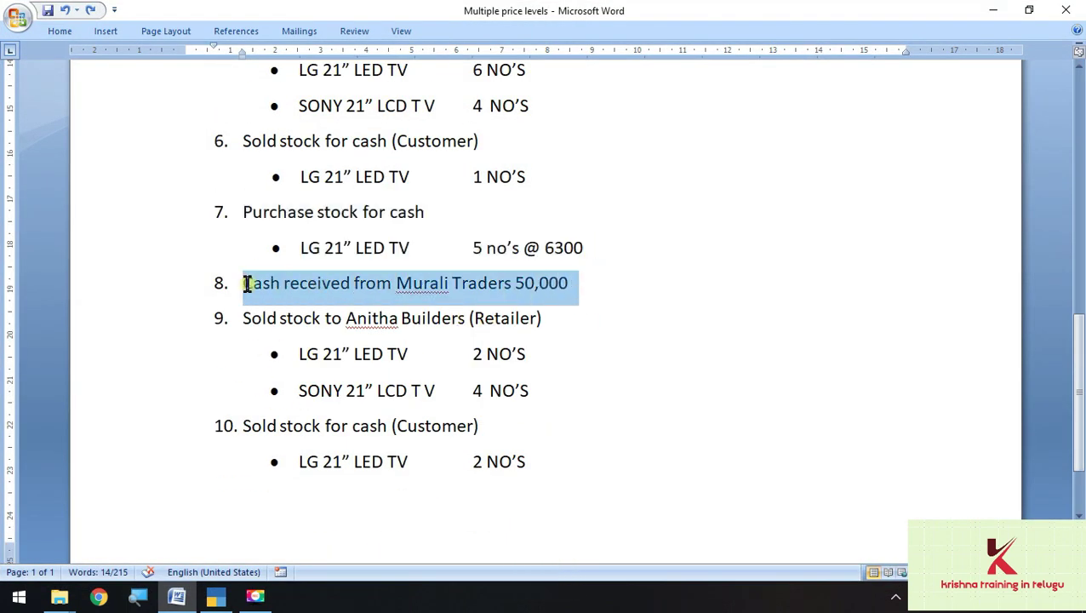
{"action": "key", "text": "alt+Tab"}
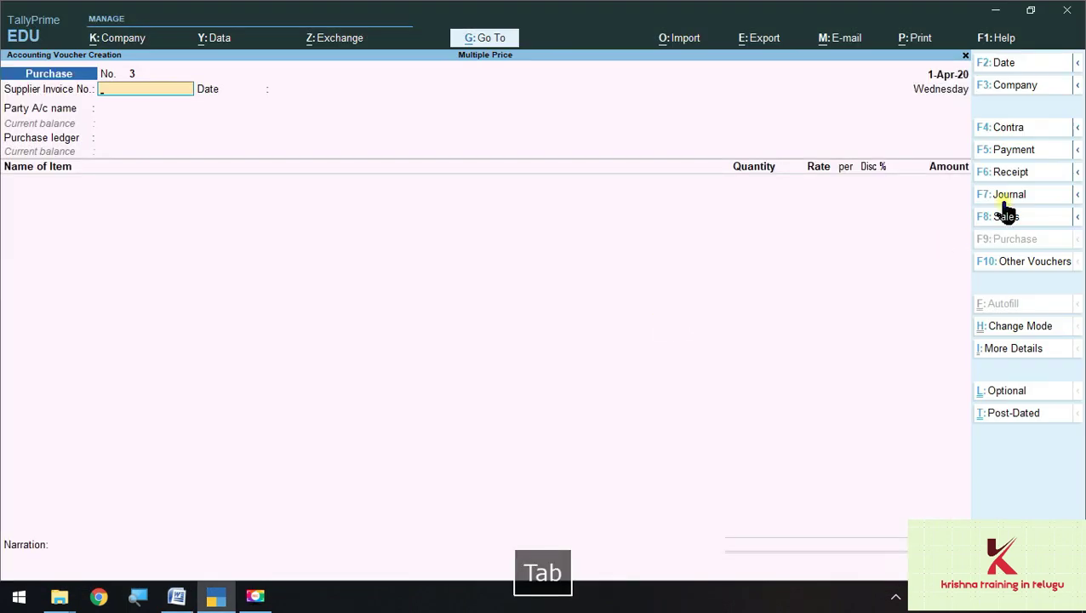
{"action": "left_click", "coordinate": [1007, 173]}
{"action": "key", "text": "space"}
{"action": "key", "text": "Down"}
{"action": "key", "text": "Down"}
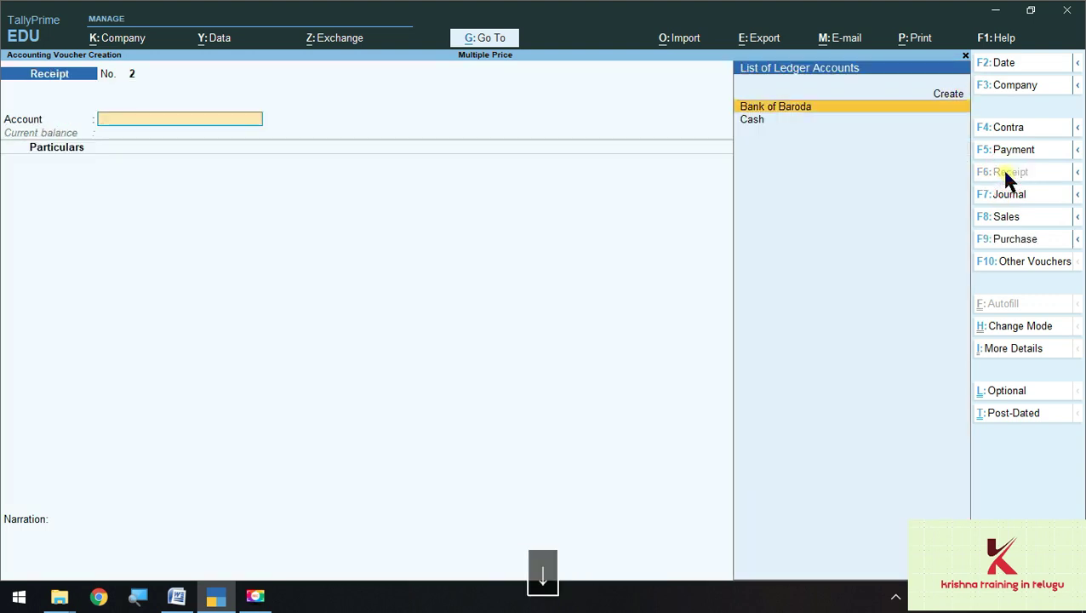
{"action": "key", "text": "Return"}
Enter Murali Traders as the particulars of the receipt voucher with an amount of 50,000.
{"action": "key", "text": "space"}
{"action": "key", "text": "Down"}
{"action": "key", "text": "Down"}
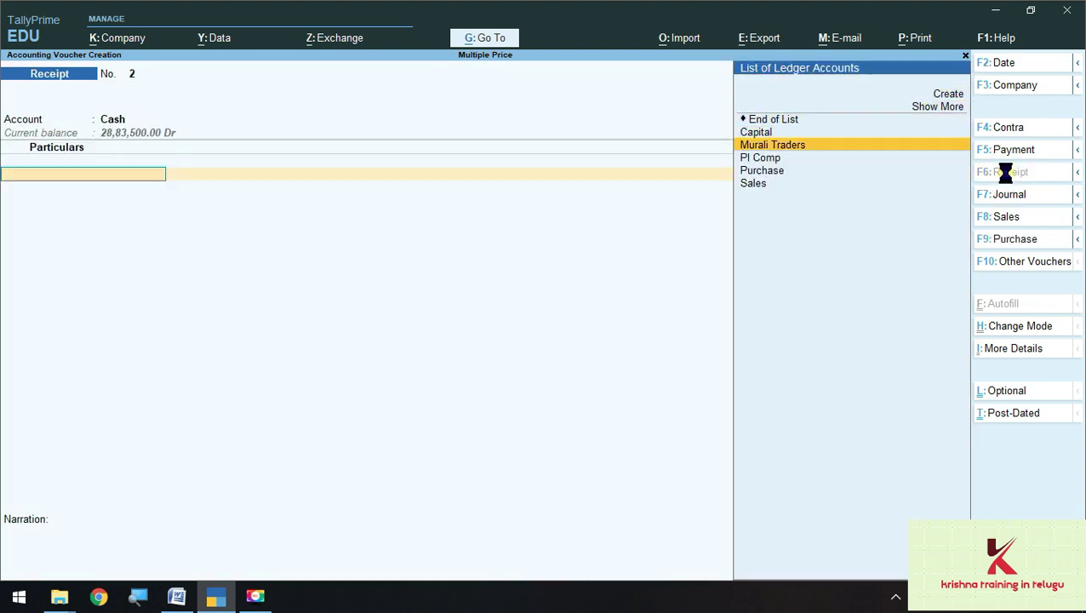
{"action": "key", "text": "alt+Tab"}
{"action": "key", "text": "alt+Tab"}
{"action": "key", "text": "Return"}
{"action": "type", "text": "50"}
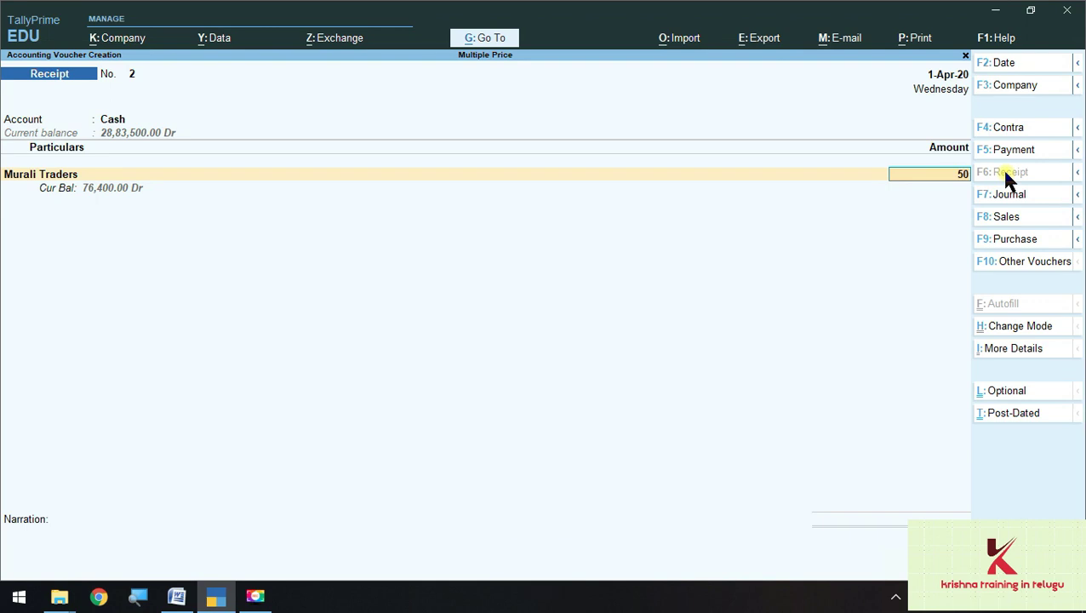
{"action": "type", "text": ",000"}
{"action": "key", "text": "Return"}
Allocate the 50,000 receipt as Agst Ref to bill 1 and save the voucher with a blank narration.
{"action": "key", "text": "Return"}
{"action": "key", "text": "Return"}
{"action": "key", "text": "Return"}
{"action": "key", "text": "Return"}
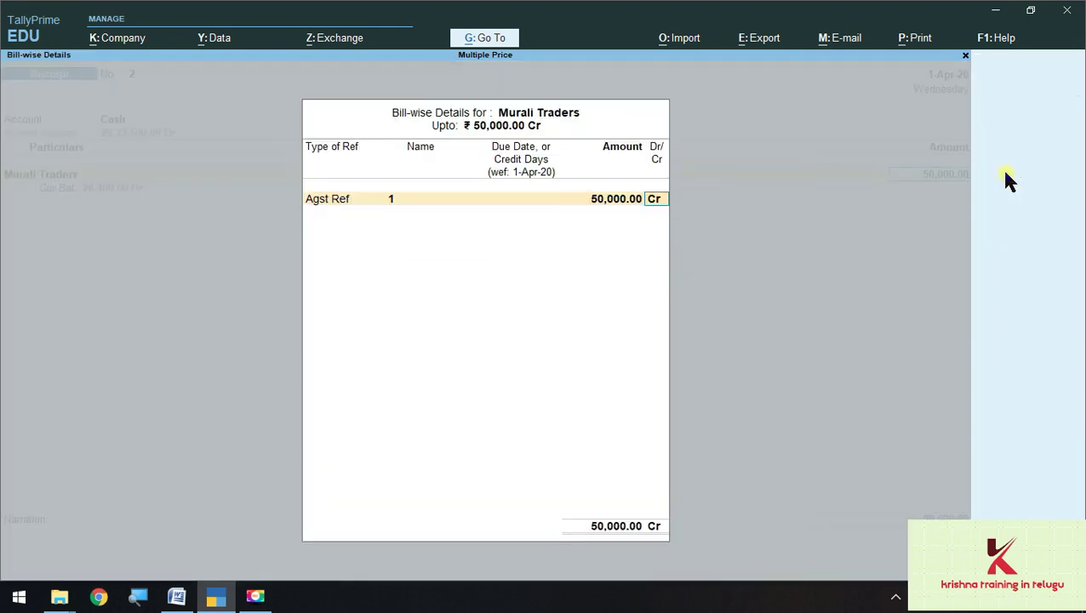
{"action": "key", "text": "Return"}
{"action": "key", "text": "Return"}
{"action": "key", "text": "Return"}
Highlight transaction 9, the Retailer sale, in the Word document and minimize Word to return to TallyPrime.
{"action": "key", "text": "alt+Tab"}
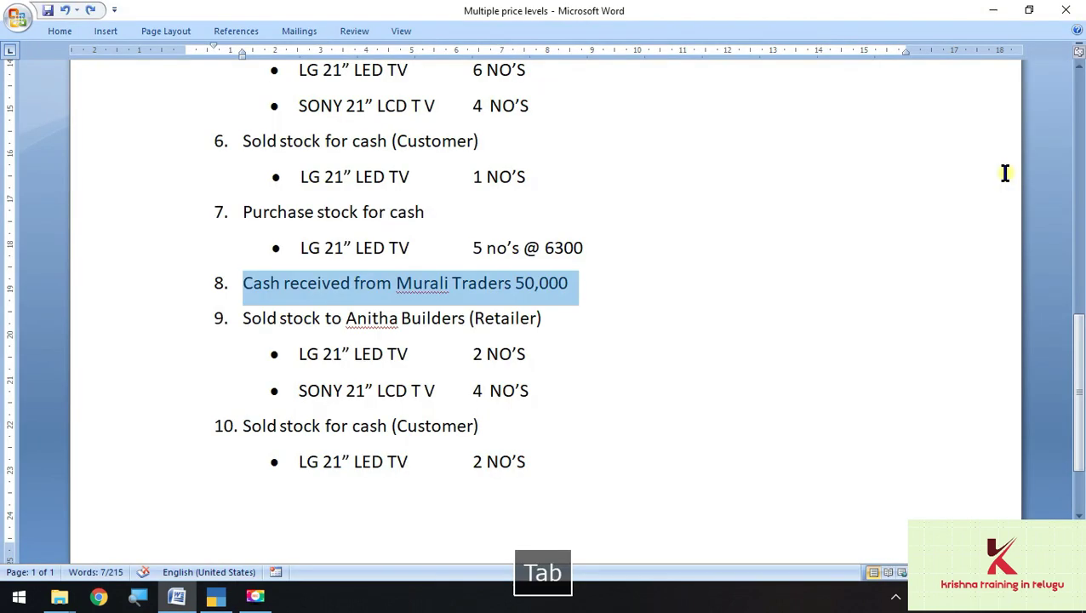
{"action": "left_click_drag", "start_coordinate": [243, 320], "coordinate": [553, 409]}
{"action": "scroll", "coordinate": [520, 448], "scroll_direction": "up", "scroll_amount": 4}
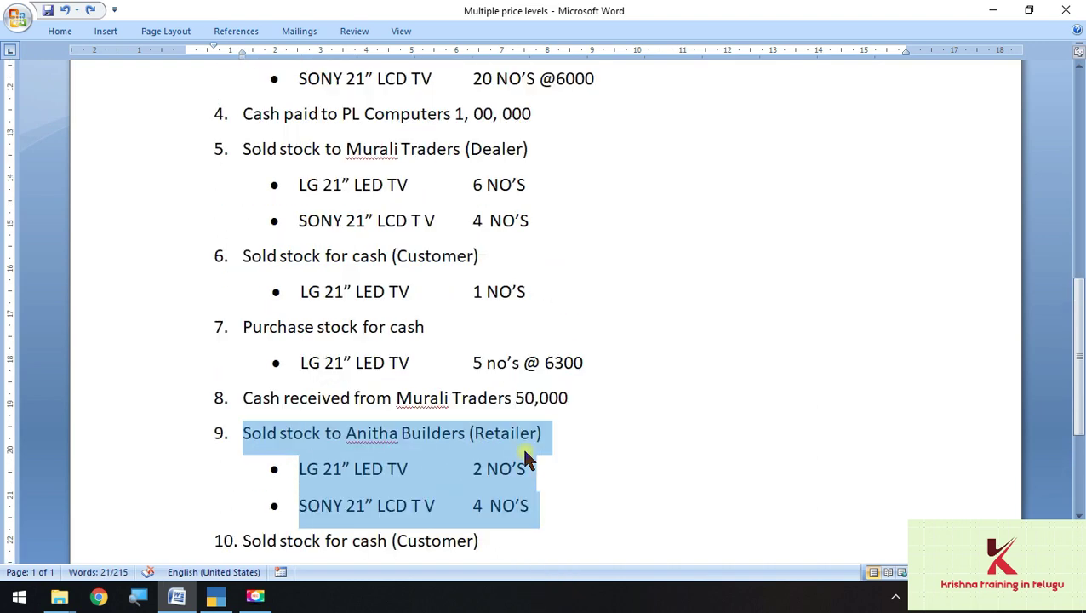
{"action": "scroll", "coordinate": [427, 409], "scroll_direction": "down", "scroll_amount": 4}
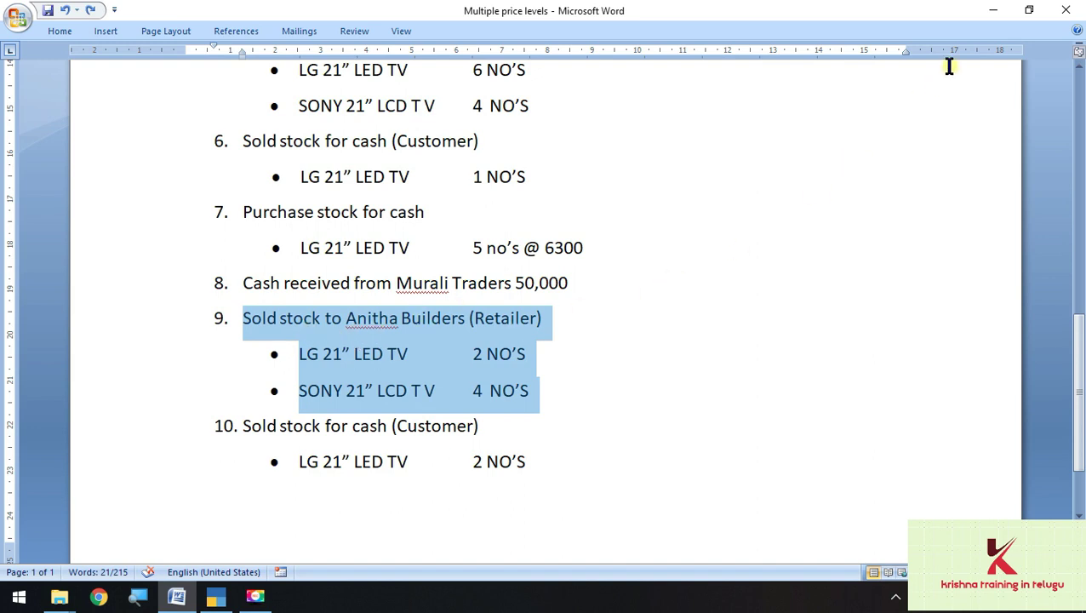
{"action": "left_click", "coordinate": [993, 12]}
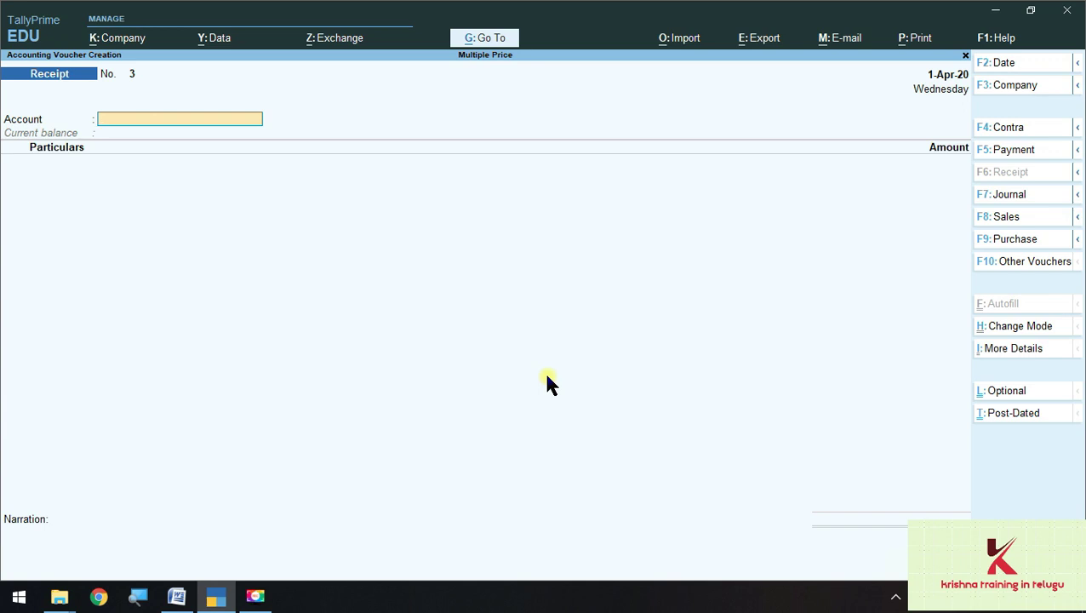
Start a sales voucher and begin a new party ledger, entering the customer's name from transaction 9 and no alias.
{"action": "key", "text": "F8"}
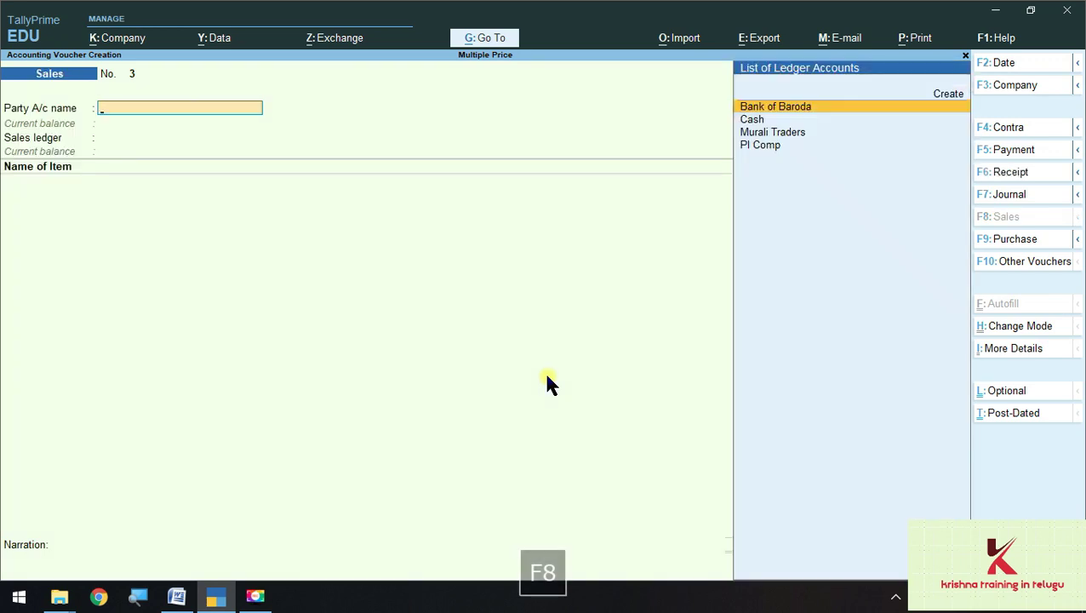
{"action": "key", "text": "Down"}
{"action": "key", "text": "Down"}
{"action": "key", "text": "Down"}
{"action": "key", "text": "Up"}
{"action": "key", "text": "Up"}
{"action": "key", "text": "Up"}
{"action": "key", "text": "Up"}
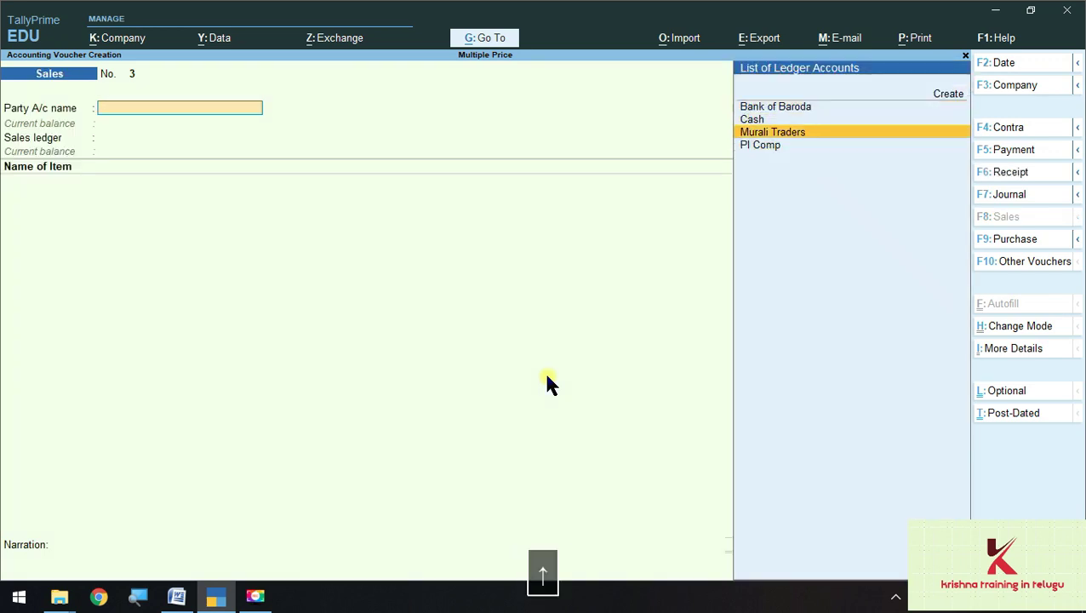
{"action": "key", "text": "Return"}
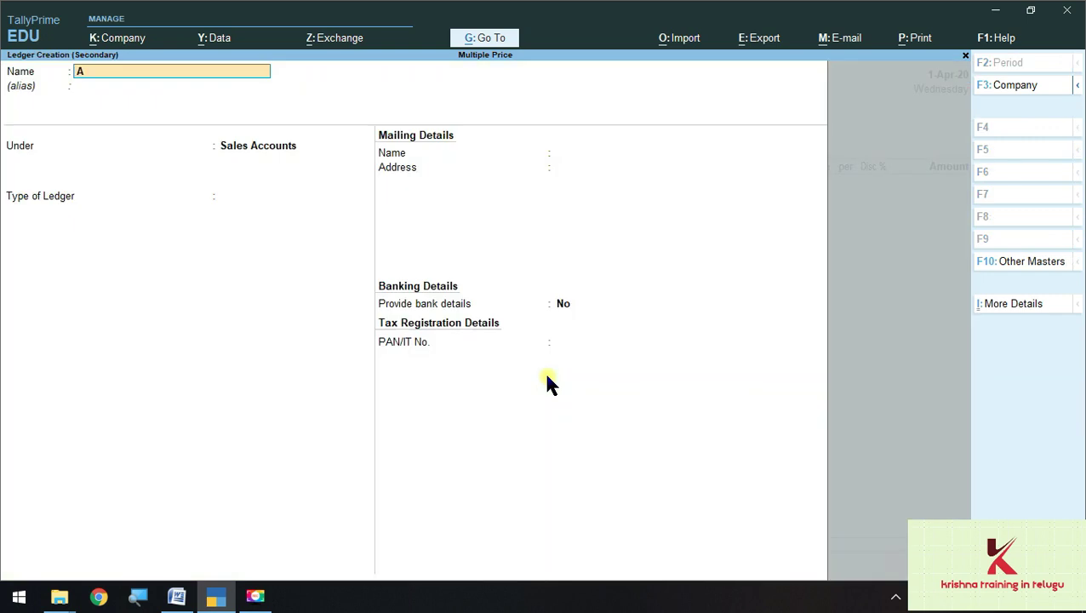
{"action": "type", "text": "Anitha"}
{"action": "key", "text": "Return"}
{"action": "key", "text": "Return"}
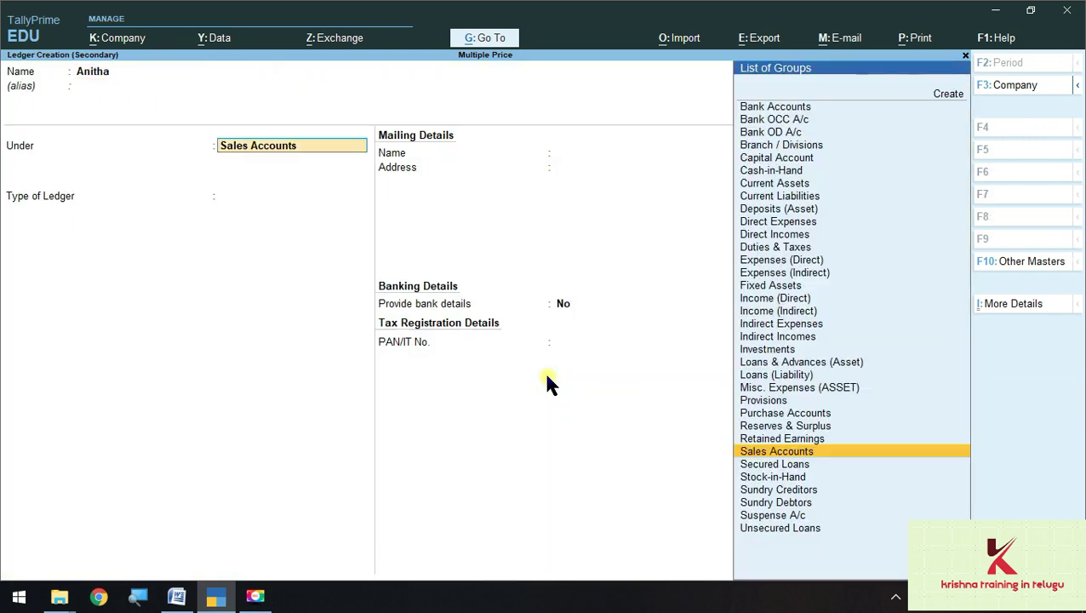
Place the new party ledger under the Sundry Debtors group.
{"action": "type", "text": "s"}
{"action": "key", "text": "Down"}
{"action": "key", "text": "Down"}
{"action": "key", "text": "Down"}
{"action": "key", "text": "Down"}
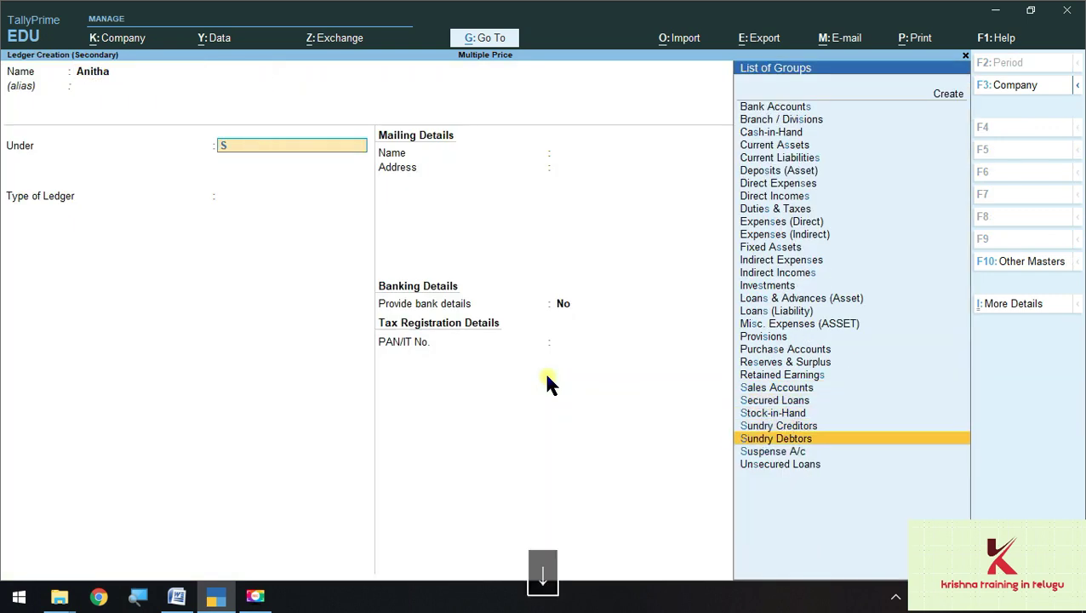
{"action": "key", "text": "Return"}
Accept the default mailing, banking and tax details of the new party ledger and save it.
{"action": "key", "text": "Return"}
{"action": "key", "text": "Return"}
{"action": "key", "text": "Return"}
{"action": "key", "text": "Return"}
{"action": "key", "text": "Return"}
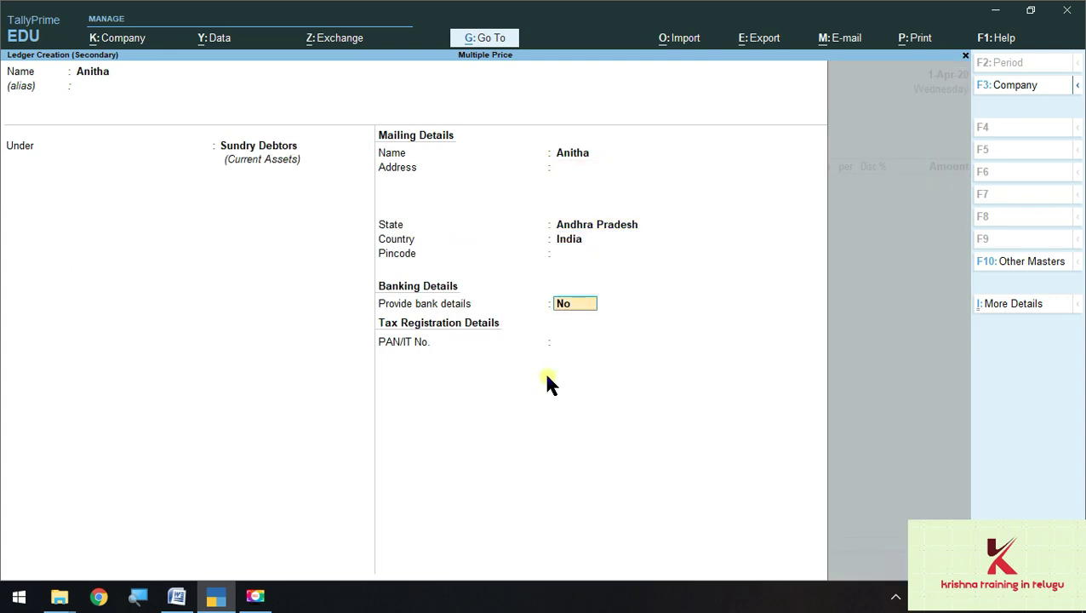
{"action": "key", "text": "Return"}
{"action": "key", "text": "Return"}
{"action": "key", "text": "Return"}
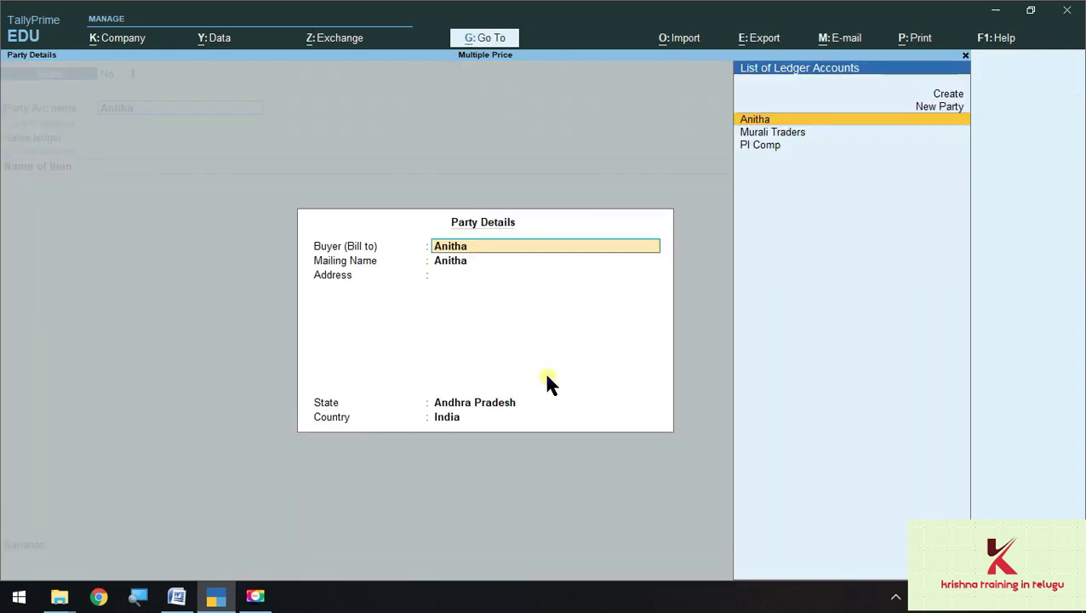
Accept the default party details for the new customer in the sales voucher.
{"action": "key", "text": "Return"}
{"action": "key", "text": "Return"}
{"action": "key", "text": "Return"}
{"action": "key", "text": "Return"}
{"action": "key", "text": "Return"}
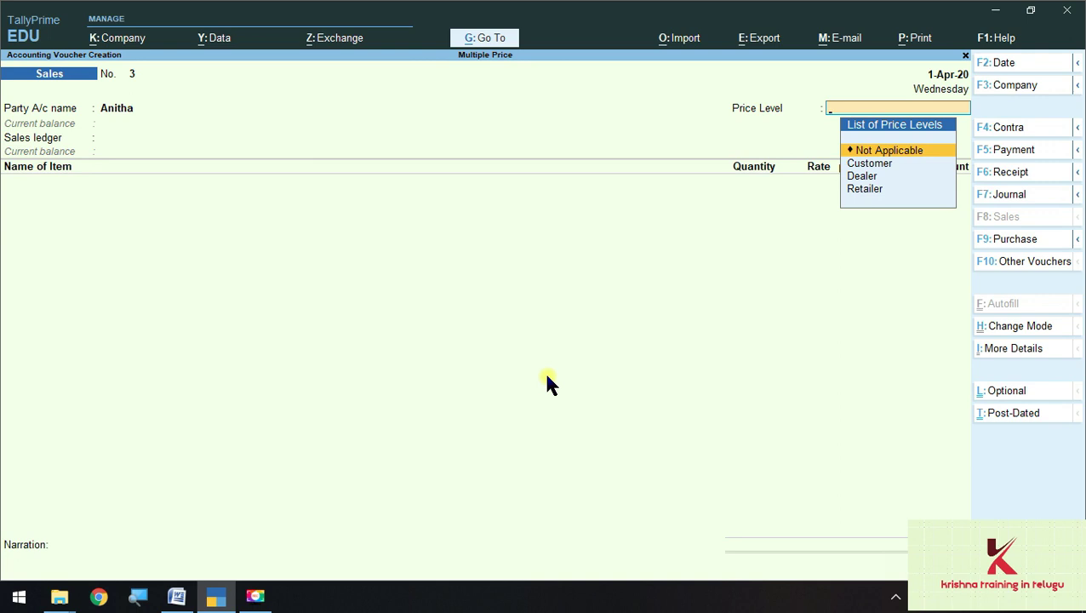
Set the sales voucher's price level to Retailer and its sales ledger to Sales.
{"action": "key", "text": "alt+Tab"}
{"action": "key", "text": "alt+Tab"}
{"action": "key", "text": "Down"}
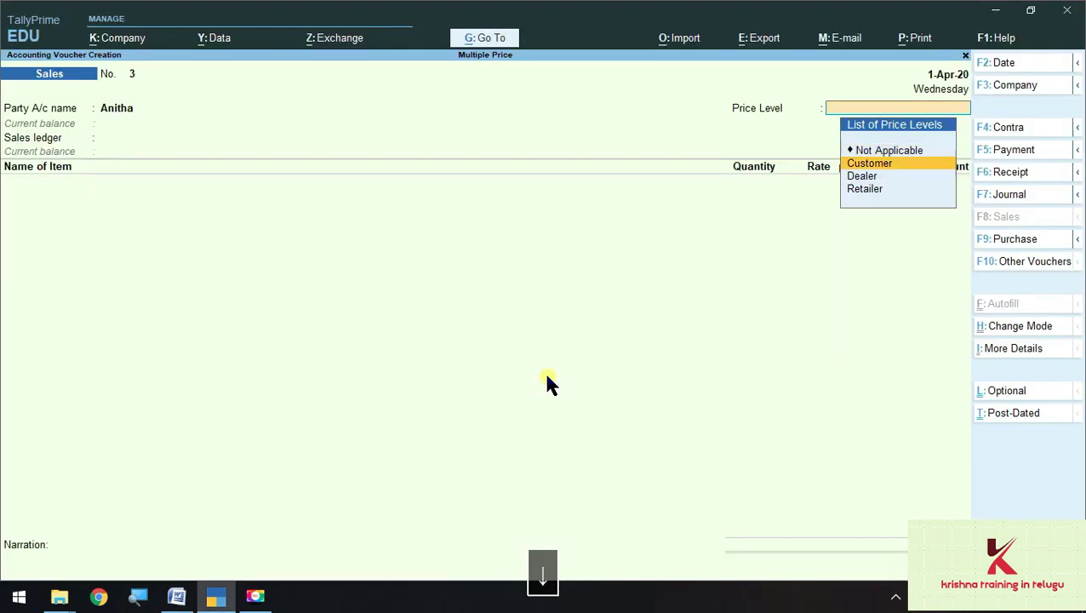
{"action": "key", "text": "Down"}
{"action": "key", "text": "Return"}
{"action": "key", "text": "Return"}
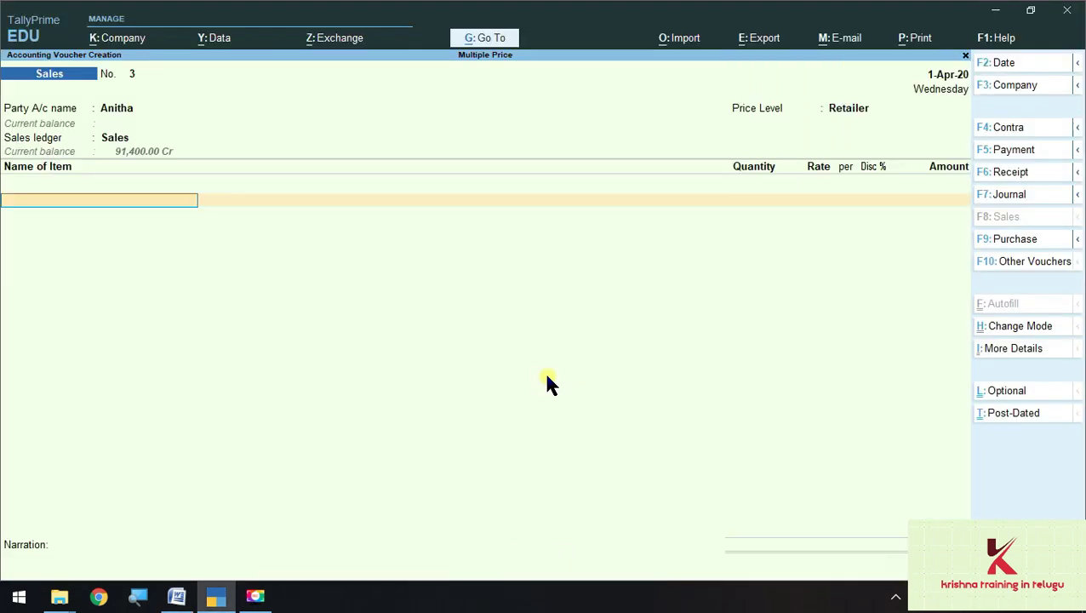
Add 2 nos of Lg 21 Led to the Retailer sales voucher at the price level's rate.
{"action": "key", "text": "alt+Tab"}
{"action": "key", "text": "alt+Tab"}
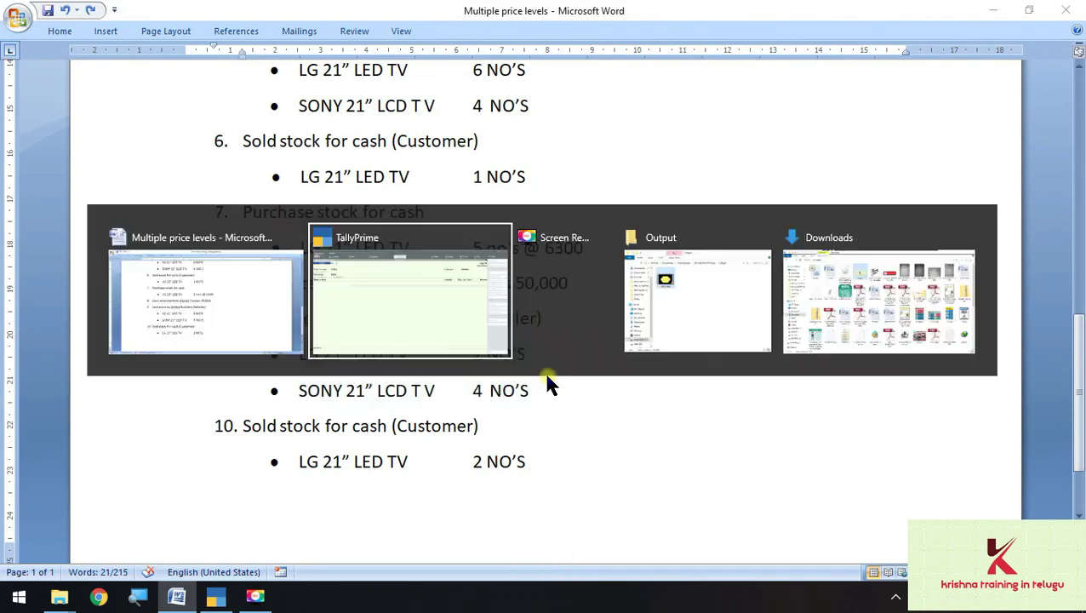
{"action": "key", "text": "Down"}
{"action": "key", "text": "Down"}
{"action": "key", "text": "Return"}
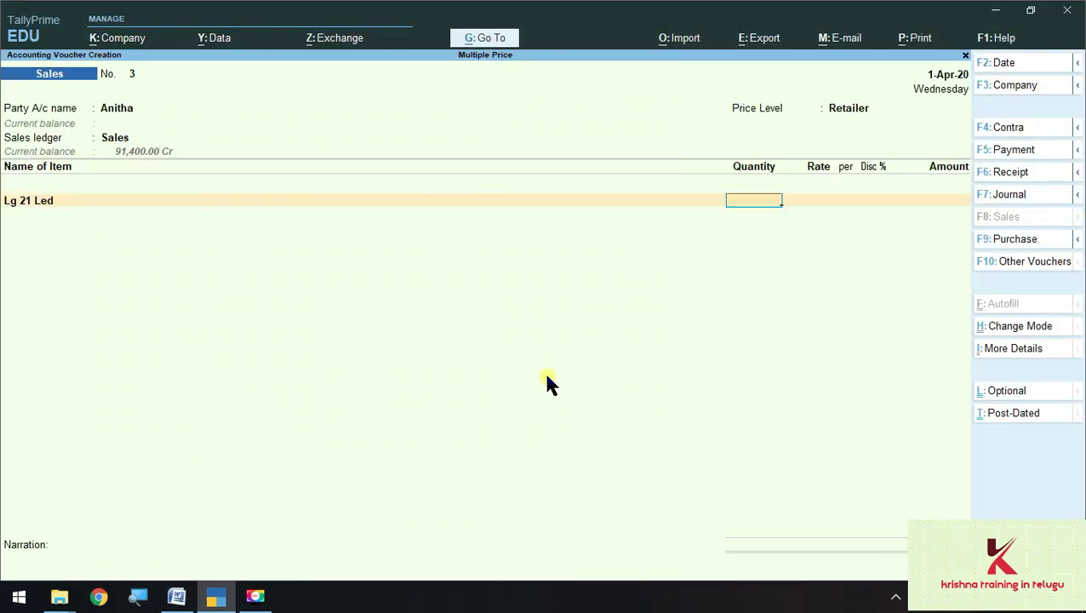
{"action": "type", "text": "2"}
{"action": "key", "text": "Return"}
{"action": "key", "text": "Return"}
{"action": "key", "text": "Return"}
Add 4 nos of Sony 21 Lcd to the Retailer sales voucher at the price level's rate.
{"action": "key", "text": "alt+Tab"}
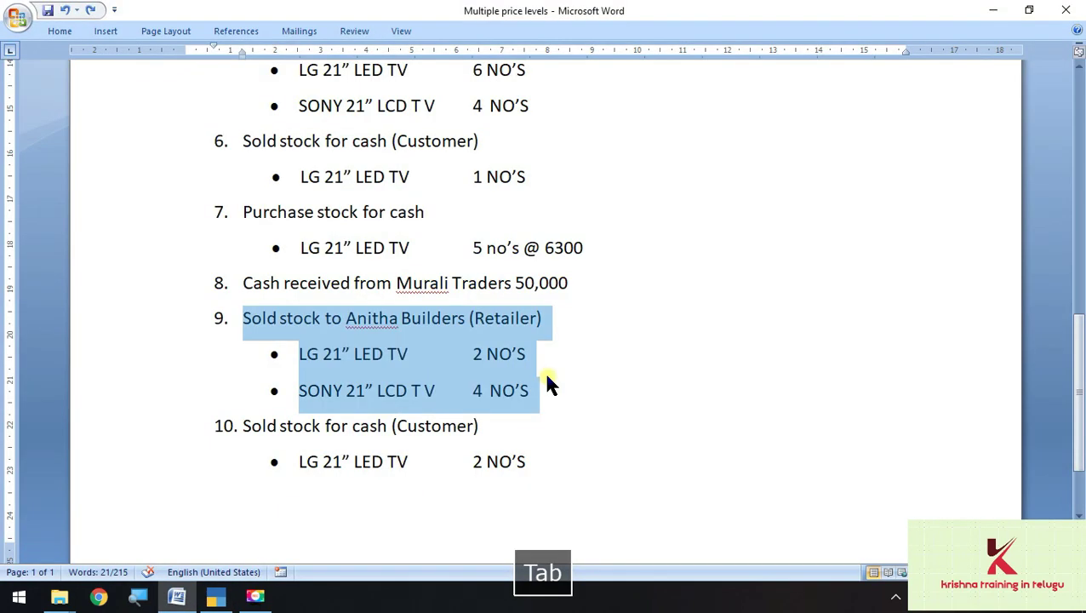
{"action": "key", "text": "alt+Tab"}
{"action": "key", "text": "space"}
{"action": "key", "text": "Down"}
{"action": "key", "text": "Down"}
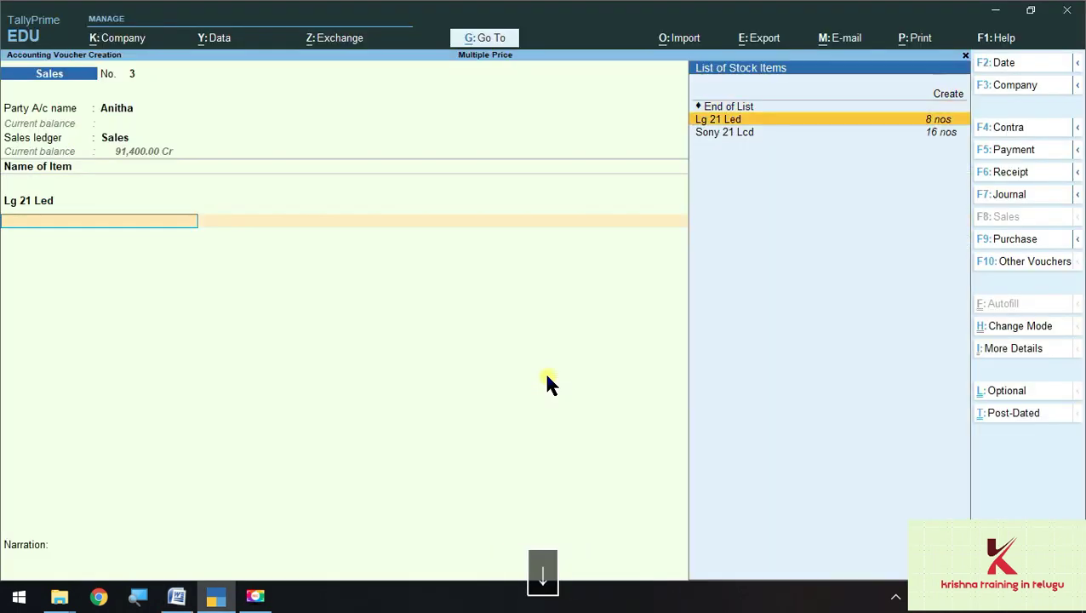
{"action": "key", "text": "Down"}
{"action": "key", "text": "Return"}
{"action": "type", "text": "4"}
{"action": "key", "text": "Return"}
{"action": "key", "text": "Return"}
{"action": "key", "text": "Return"}
{"action": "key", "text": "Return"}
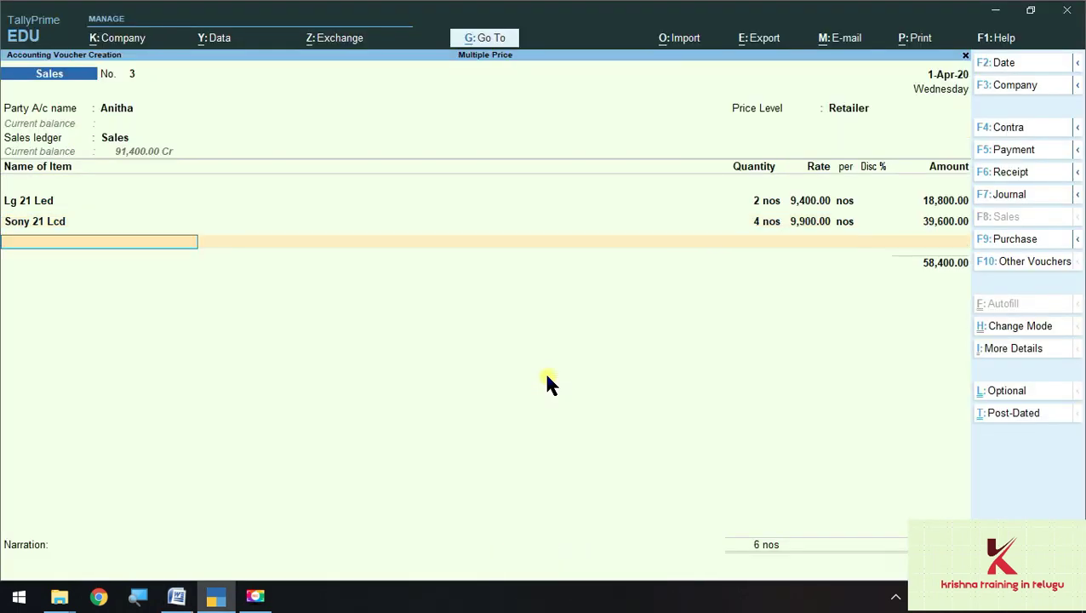
End the item list, accept the bill-wise details as New Ref 3, and save the Retailer sales voucher.
{"action": "key", "text": "Return"}
{"action": "key", "text": "Return"}
{"action": "key", "text": "Return"}
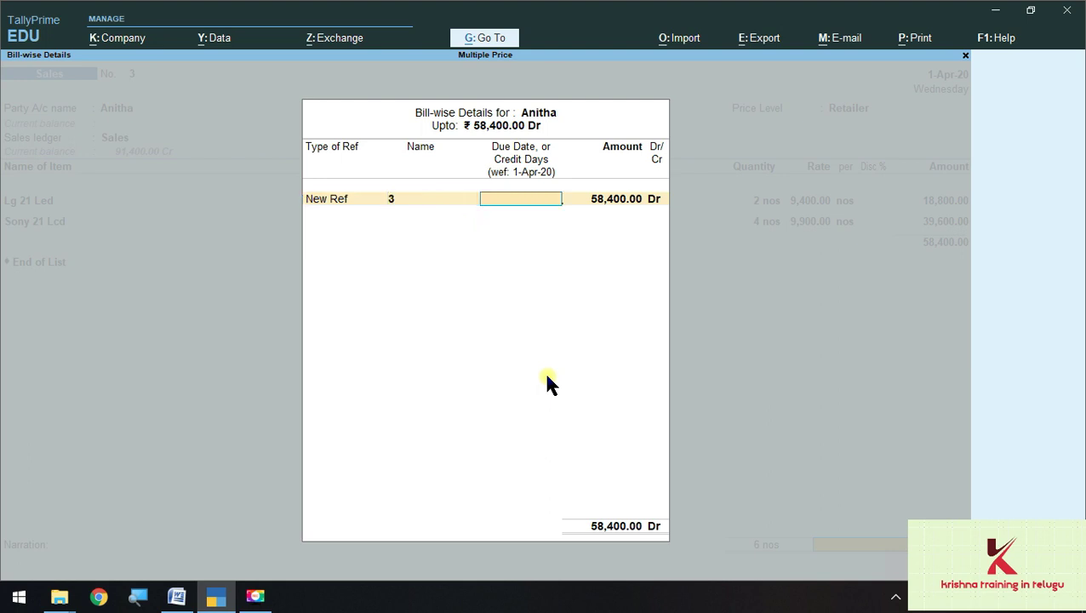
{"action": "key", "text": "Return"}
{"action": "key", "text": "Return"}
{"action": "key", "text": "Return"}
{"action": "key", "text": "Return"}
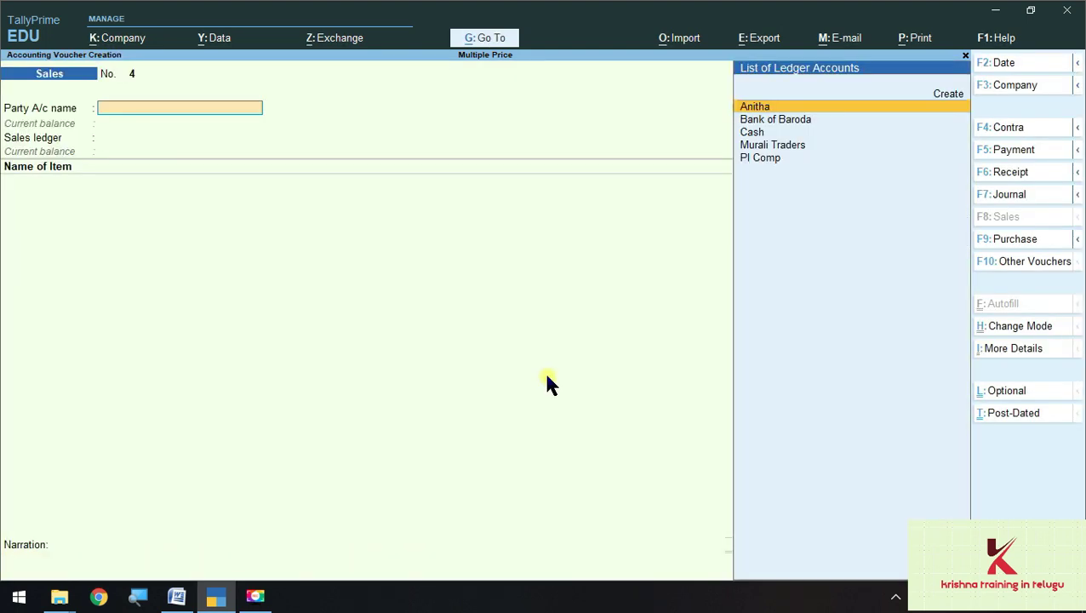
Highlight transaction 10 in the Word document, then set Cash as the party of the new sales voucher in TallyPrime.
{"action": "key", "text": "alt+Tab"}
{"action": "left_click_drag", "start_coordinate": [530, 463], "coordinate": [254, 436]}
{"action": "key", "text": "alt+Tab"}
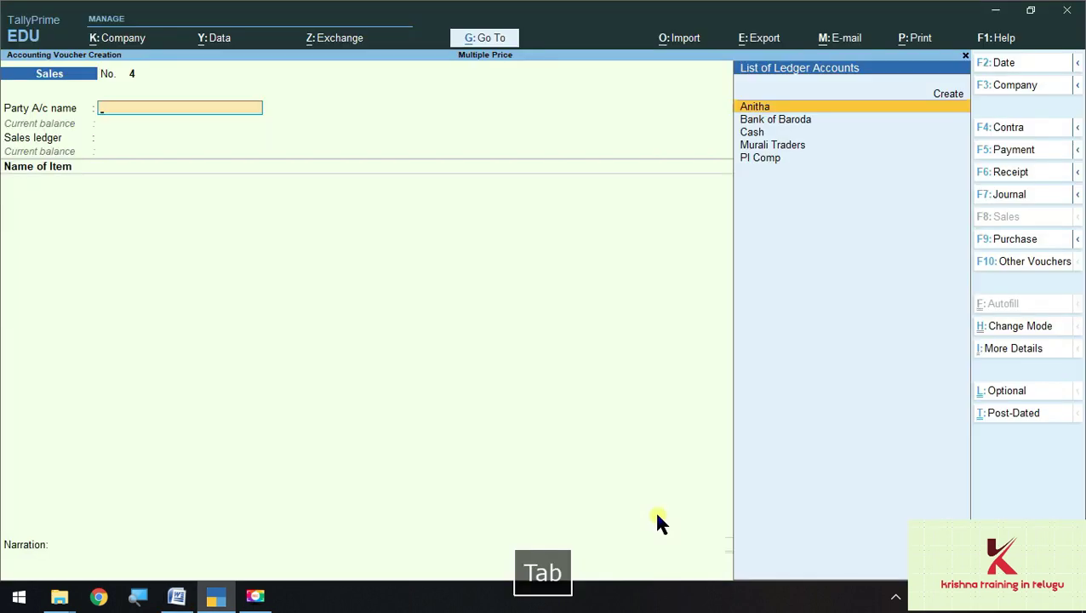
{"action": "key", "text": "Down"}
{"action": "key", "text": "Down"}
{"action": "key", "text": "Return"}
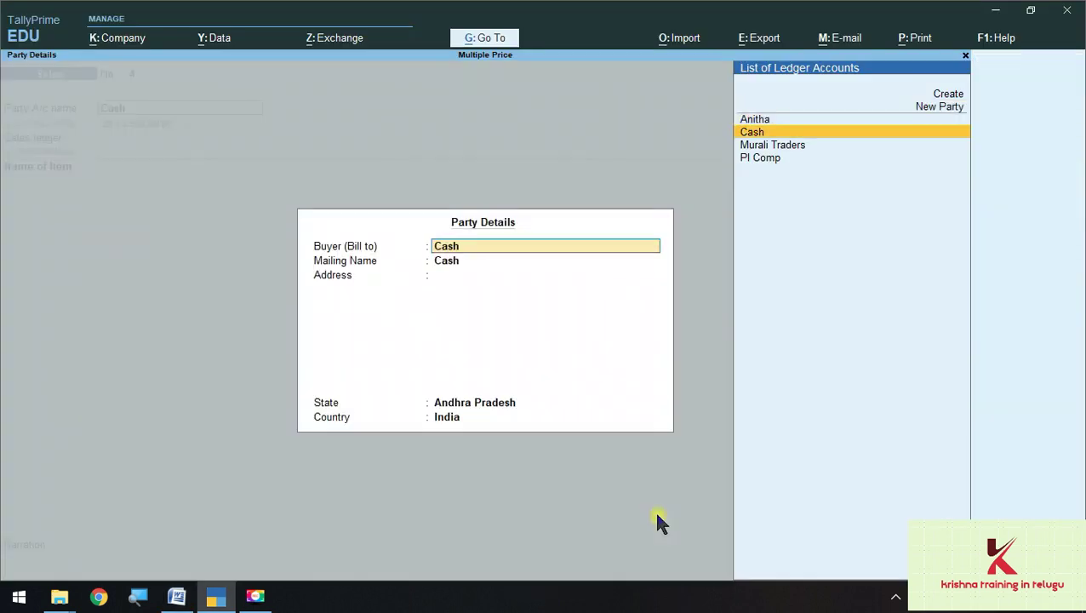
Accept the default cash party details, then set the price level to Customer and the sales ledger to Sales.
{"action": "key", "text": "Return"}
{"action": "key", "text": "Return"}
{"action": "key", "text": "Return"}
{"action": "key", "text": "Return"}
{"action": "key", "text": "Return"}
{"action": "key", "text": "Return"}
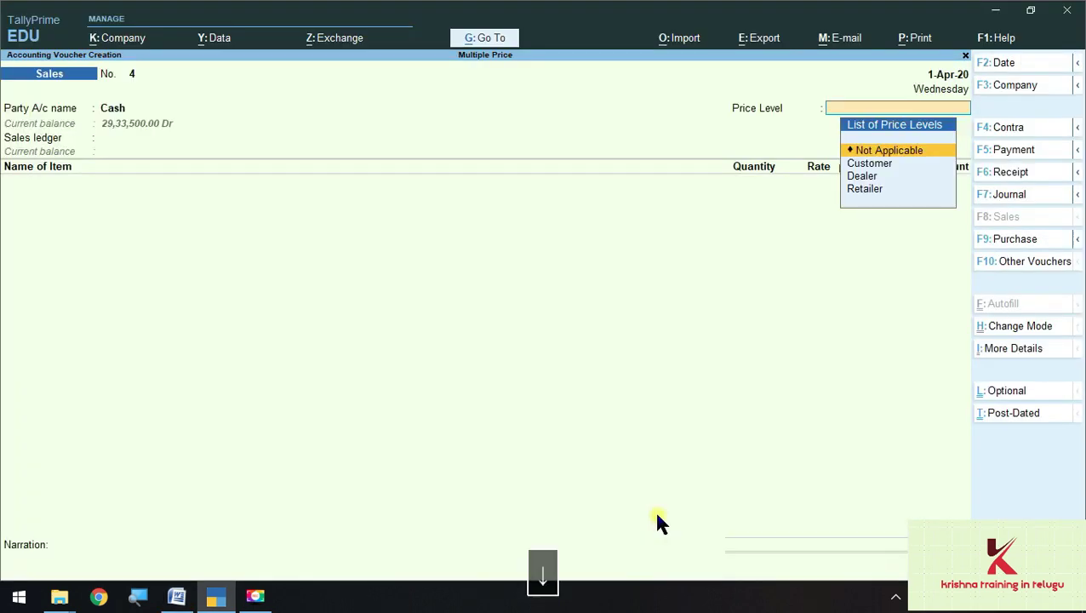
{"action": "key", "text": "alt+Tab"}
{"action": "key", "text": "alt+Tab"}
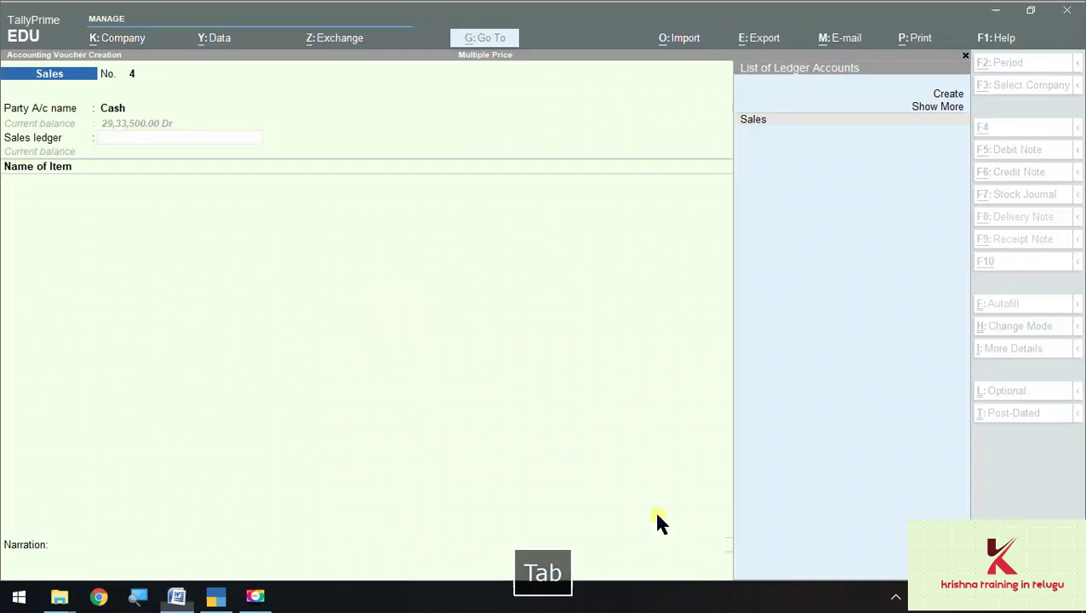
{"action": "key", "text": "Return"}
Add 2 nos of Lg 21 Led to the cash sales voucher at the Customer price level's rate.
{"action": "key", "text": "alt+Tab"}
{"action": "key", "text": "alt+Tab"}
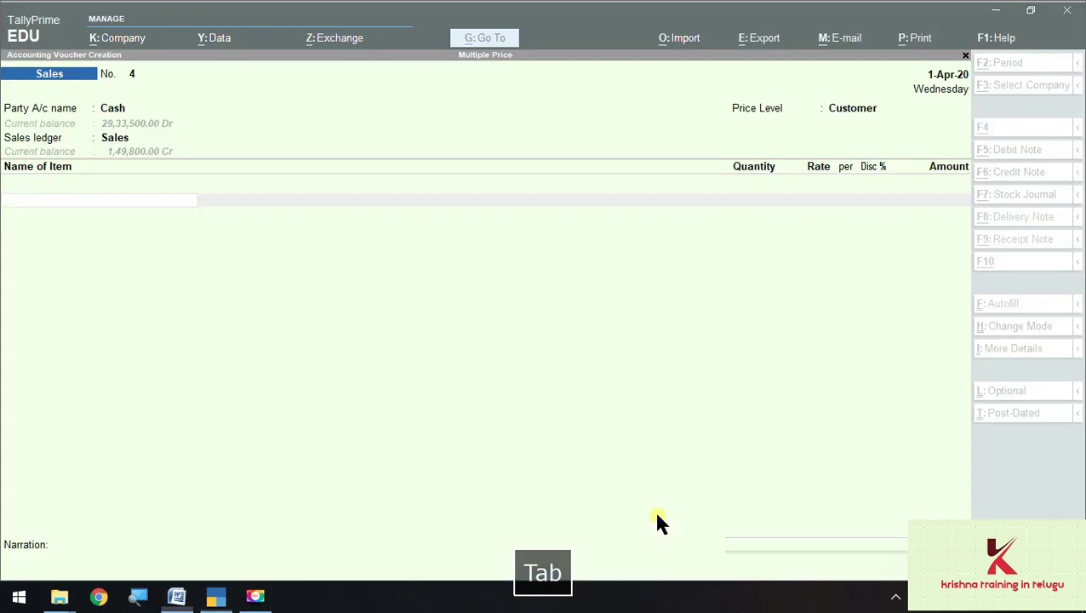
{"action": "key", "text": "space"}
{"action": "key", "text": "Down"}
{"action": "key", "text": "Return"}
{"action": "key", "text": "alt+Tab"}
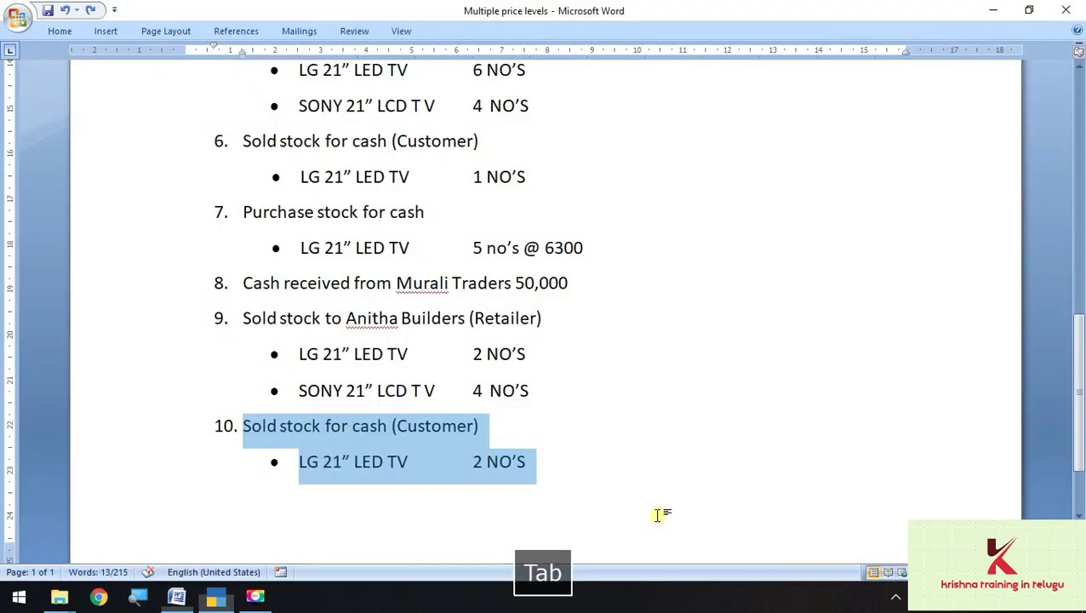
{"action": "key", "text": "alt+Tab"}
{"action": "type", "text": "2"}
{"action": "key", "text": "Return"}
{"action": "key", "text": "Return"}
{"action": "key", "text": "Return"}
{"action": "key", "text": "Return"}
{"action": "key", "text": "Return"}
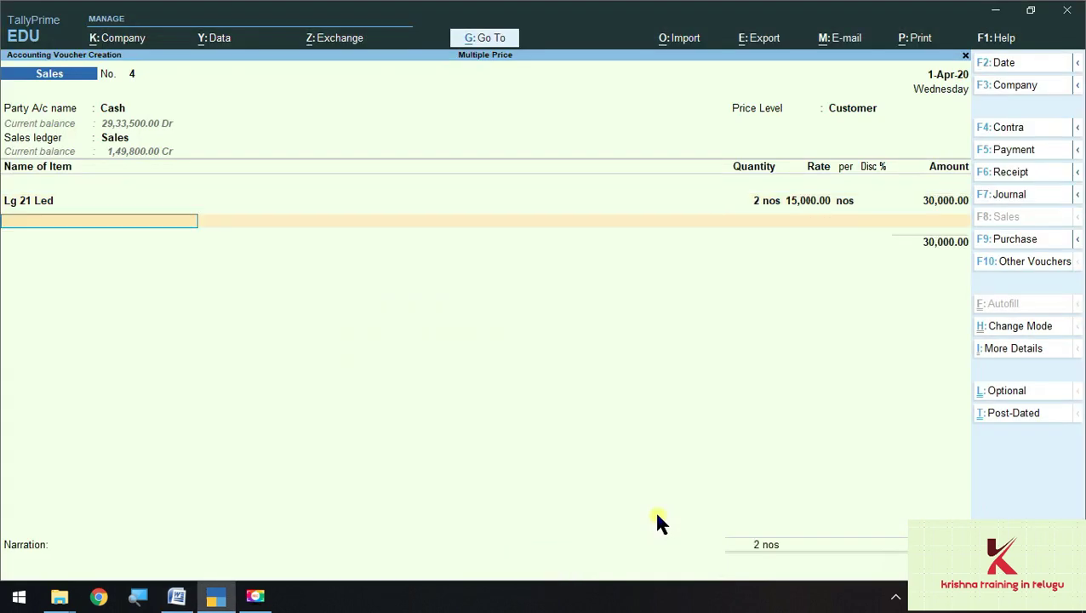
End the item list, save the cash sales voucher, and return to the Gateway of Tally.
{"action": "key", "text": "Return"}
{"action": "key", "text": "Return"}
{"action": "key", "text": "Return"}
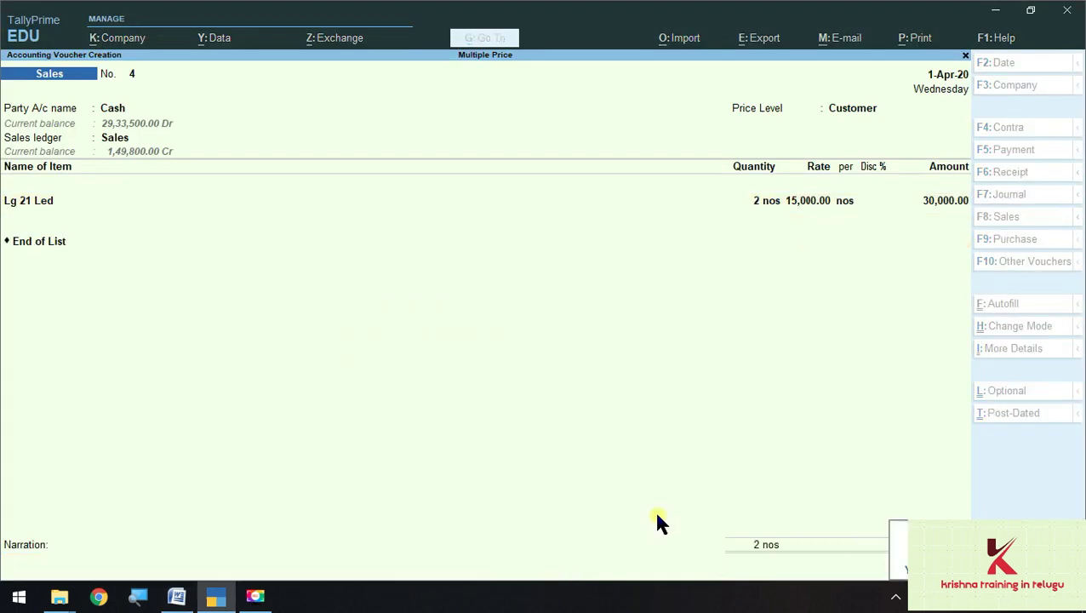
{"action": "key", "text": "Escape"}
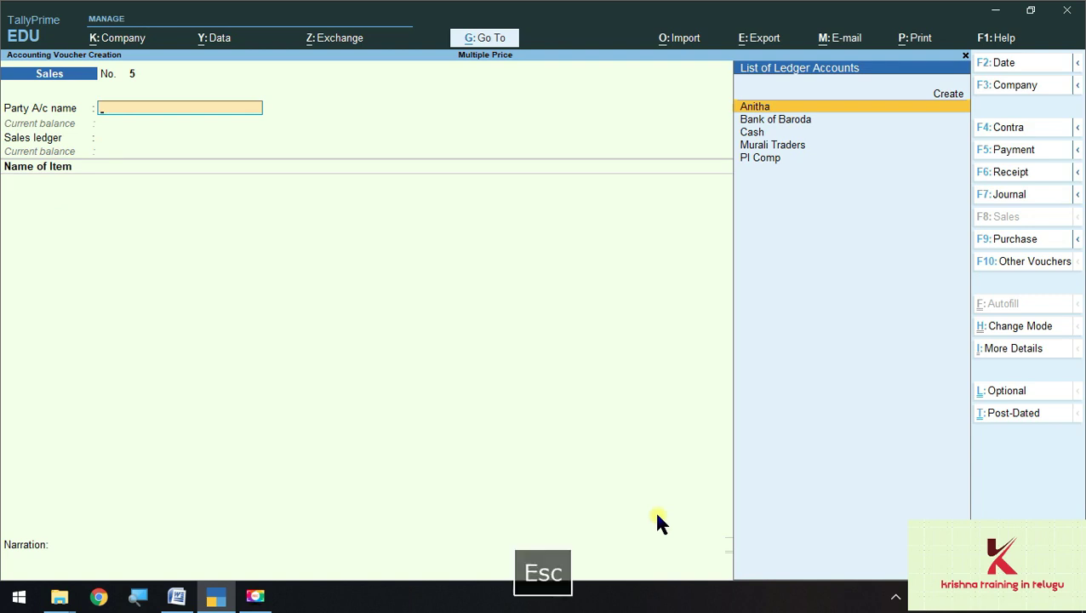
{"action": "key", "text": "Escape"}
{"action": "key", "text": "Escape"}
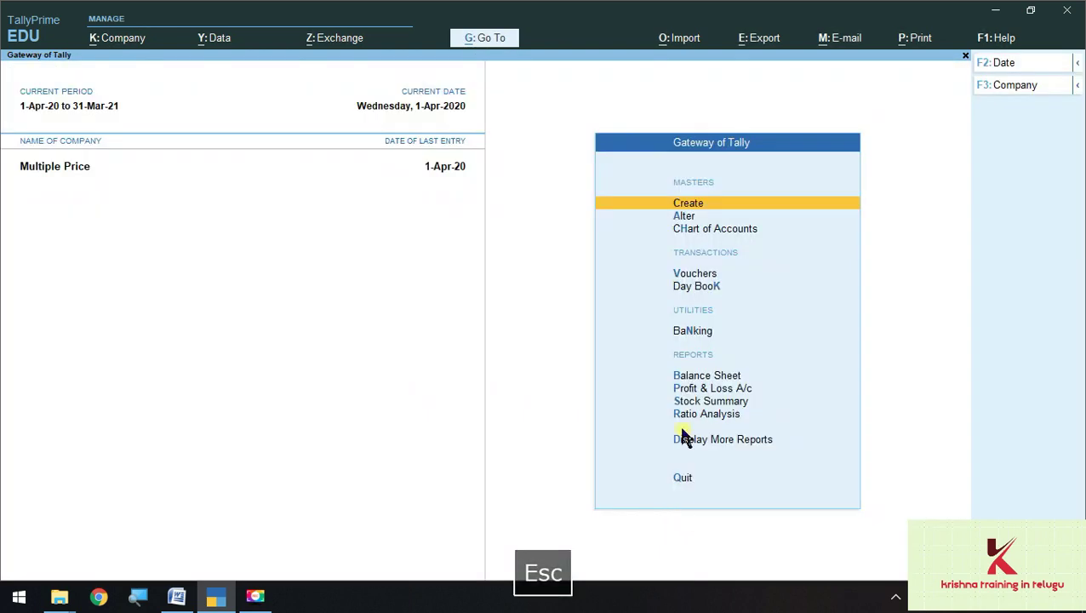
Open the Balance Sheet and expand it to the detailed view.
{"action": "left_click", "coordinate": [688, 377]}
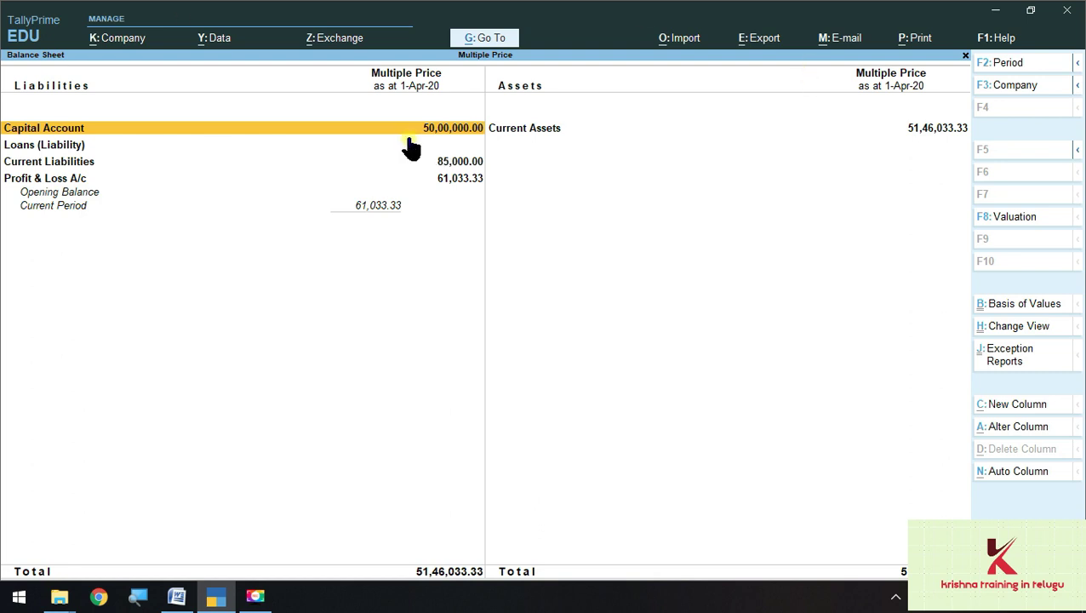
{"action": "key", "text": "alt+F1"}
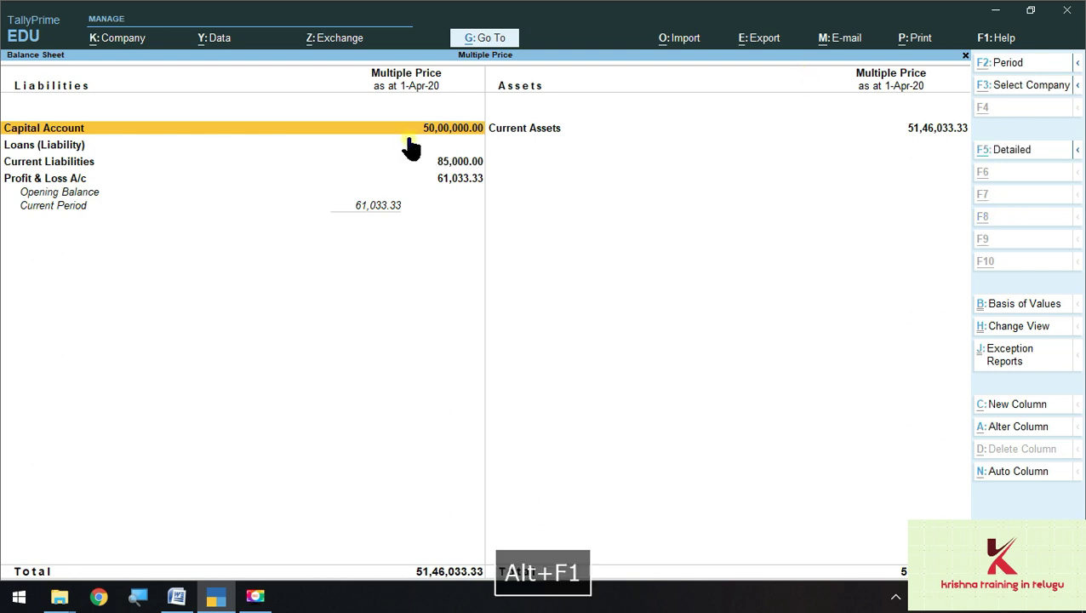
{"action": "key", "text": "Escape"}
{"action": "key", "text": "Return"}
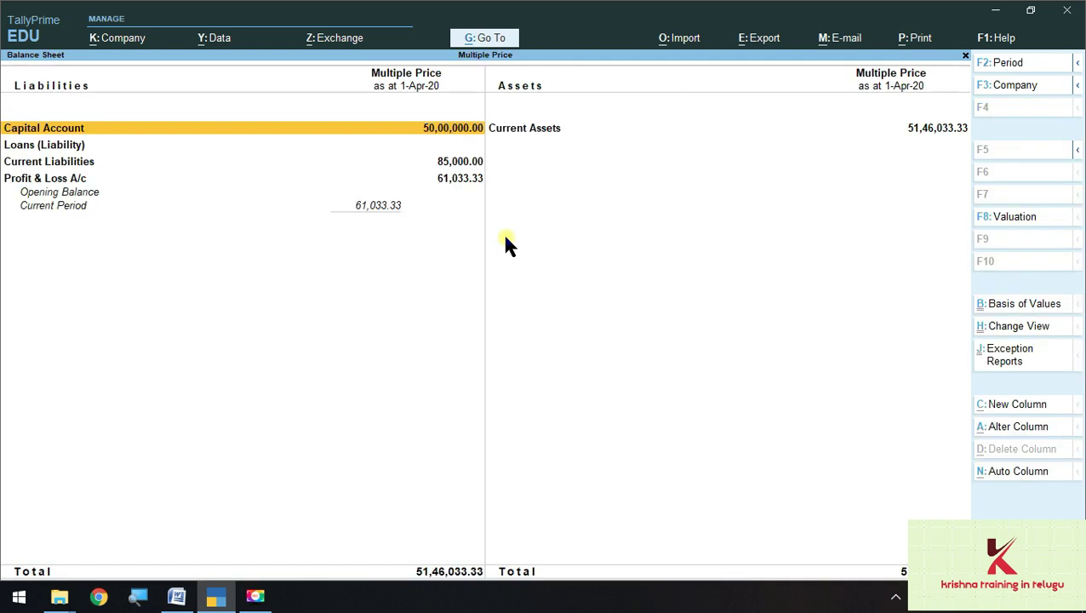
{"action": "key", "text": "alt+F1"}
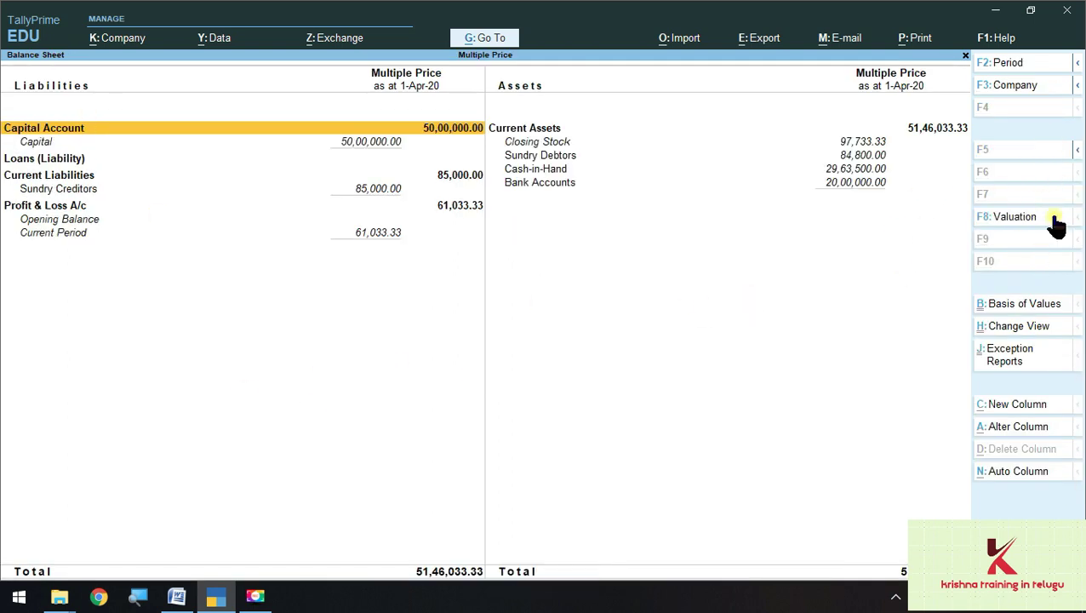
Toggle the Balance Sheet between the condensed and detailed views, and close the report.
{"action": "left_click", "coordinate": [1077, 149]}
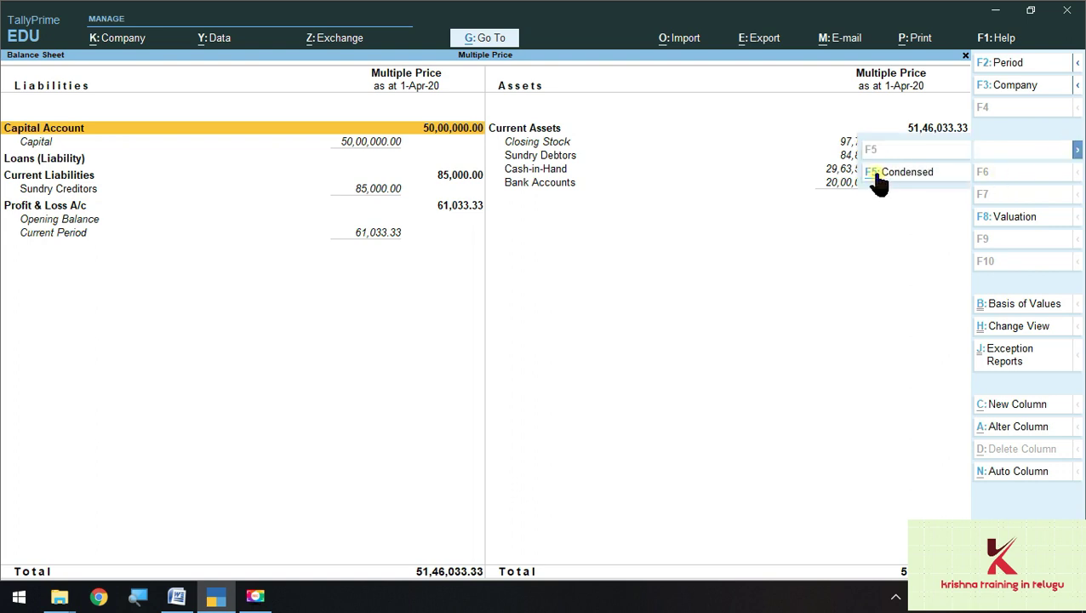
{"action": "left_click", "coordinate": [877, 173]}
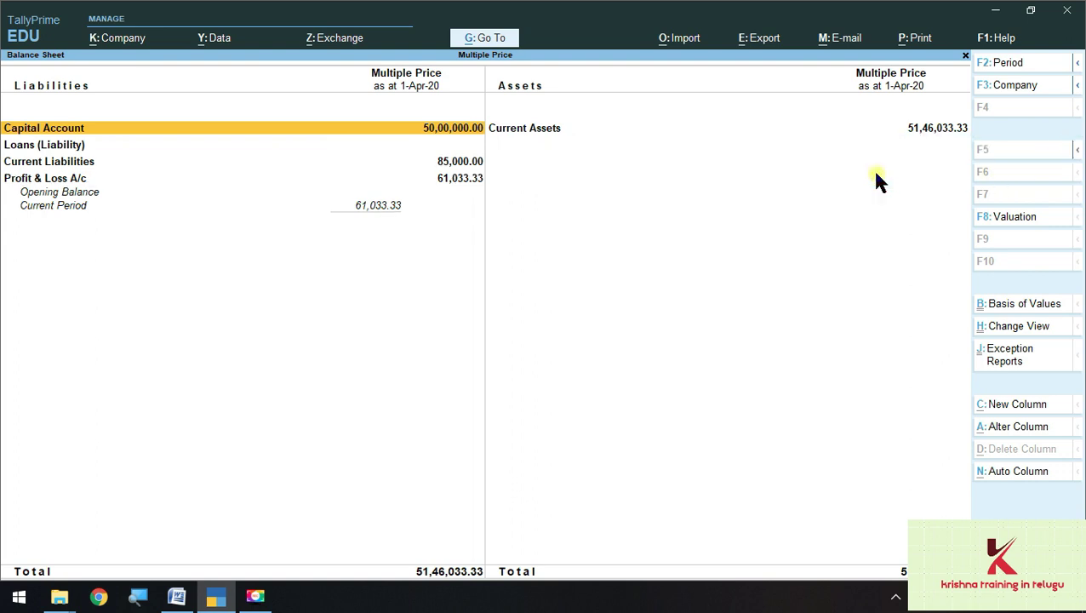
{"action": "key", "text": "alt+F5"}
{"action": "key", "text": "alt+F1"}
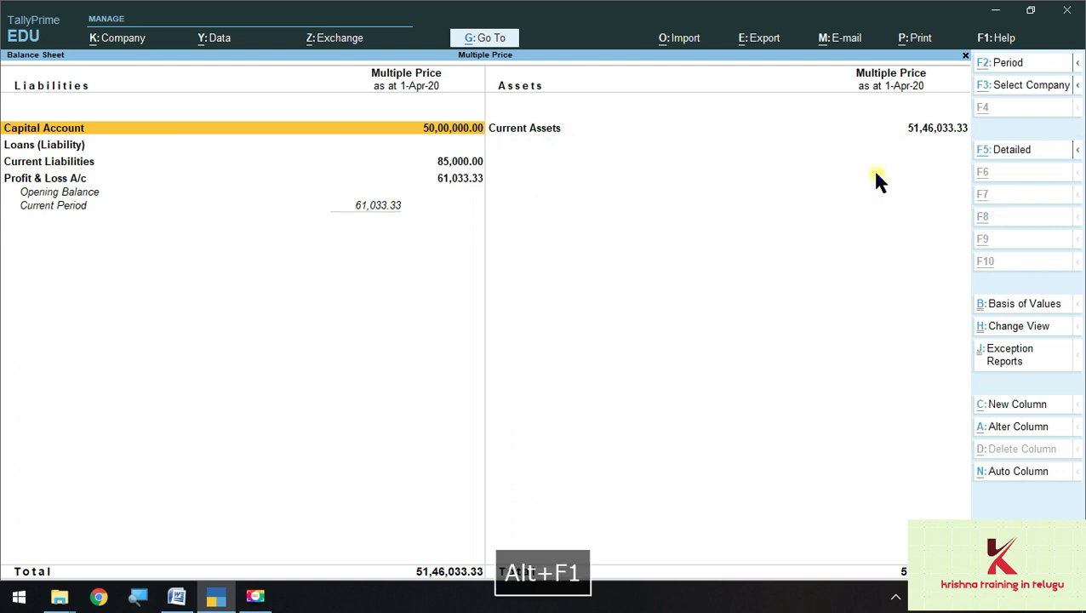
{"action": "key", "text": "alt+F5"}
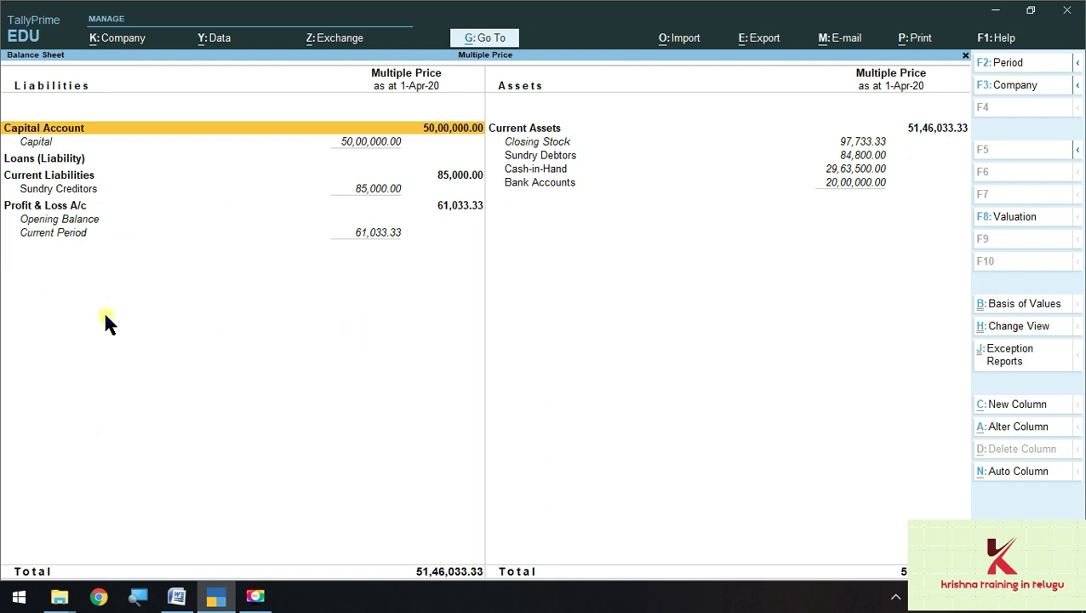
{"action": "key", "text": "alt+F5"}
{"action": "key", "text": "alt+F5"}
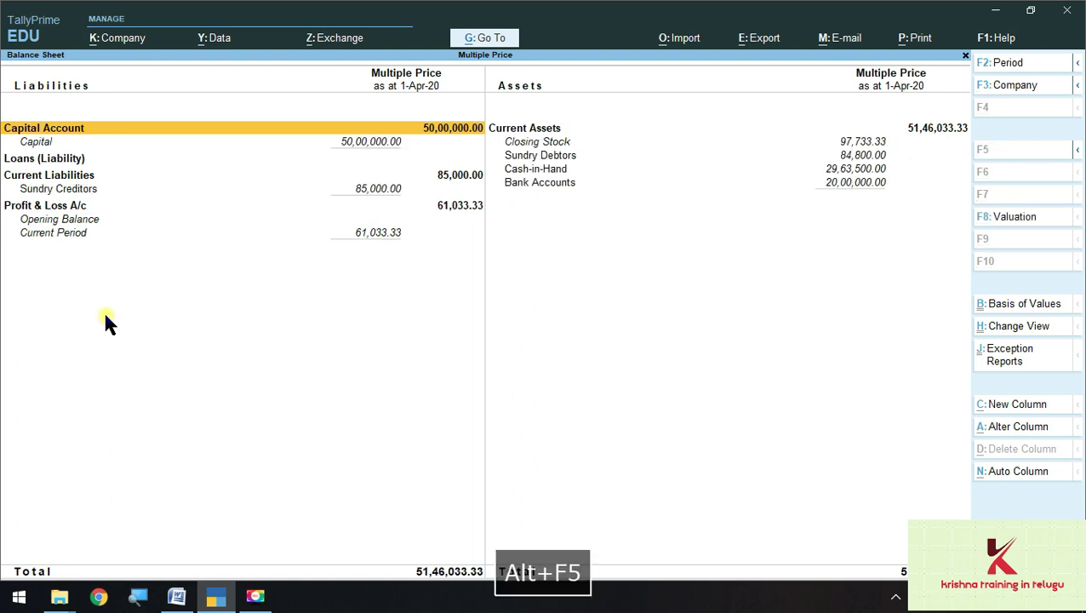
{"action": "key", "text": "Escape"}
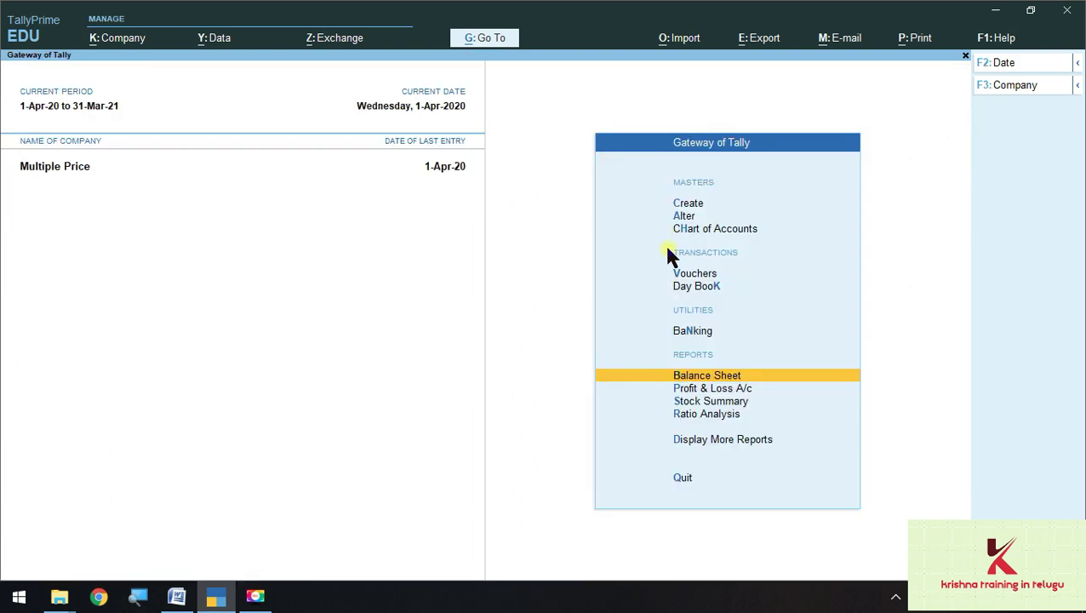
Reopen the Balance Sheet from the Gateway of Tally, examine it in detailed view, and close it.
{"action": "key", "text": "Down"}
{"action": "key", "text": "Up"}
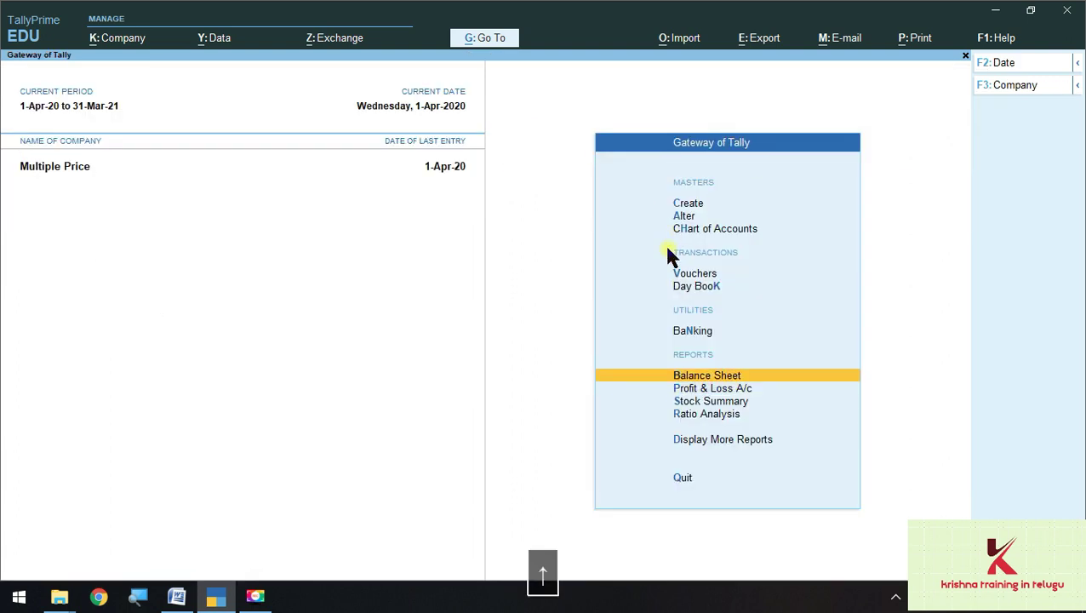
{"action": "key", "text": "Return"}
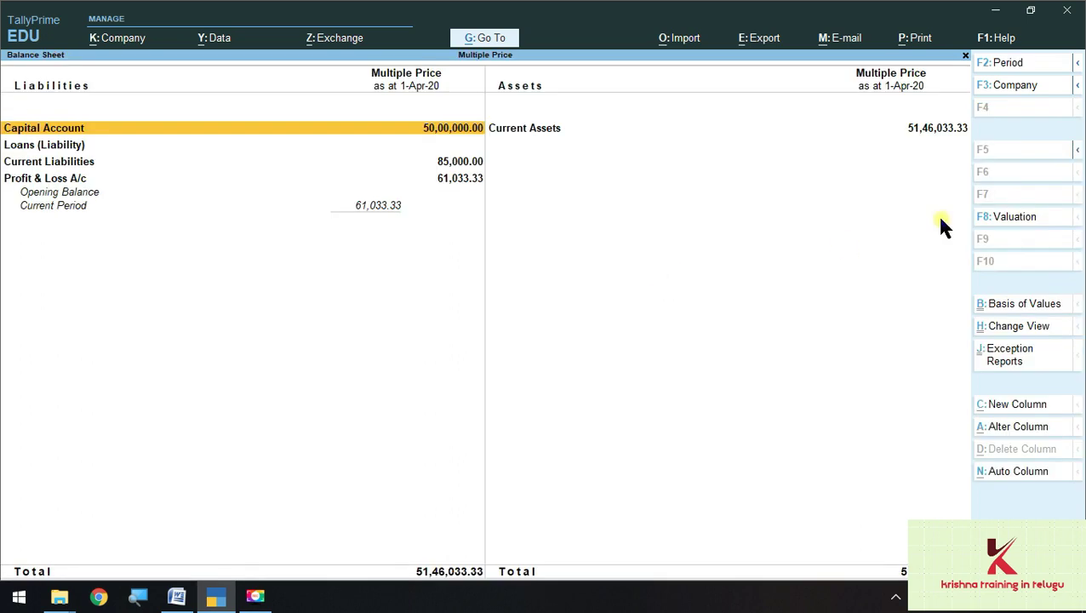
{"action": "left_click", "coordinate": [1077, 151]}
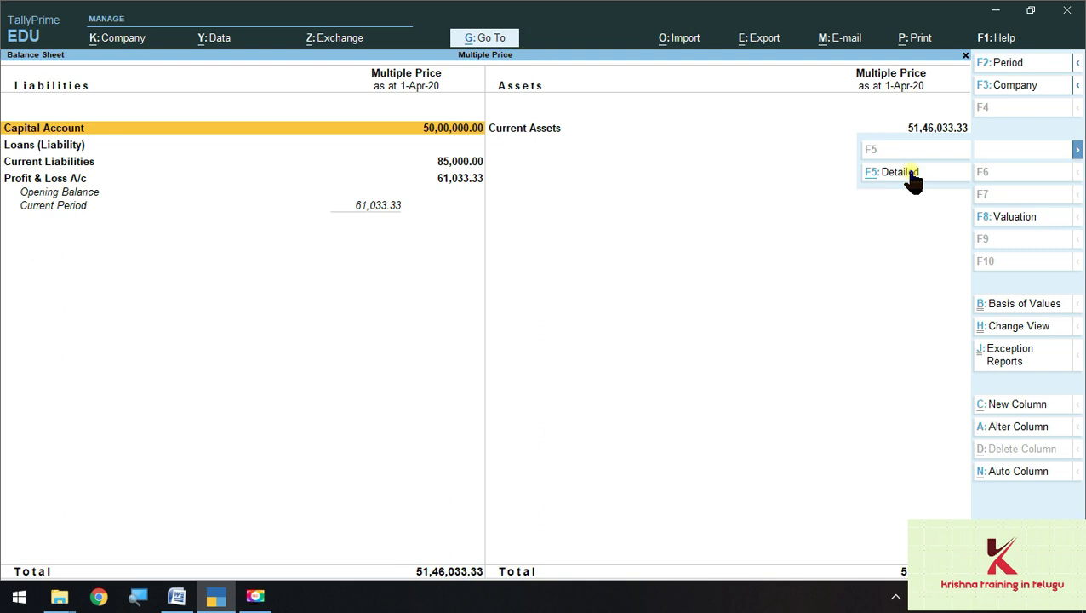
{"action": "key", "text": "Escape"}
{"action": "key", "text": "Escape"}
{"action": "key", "text": "Escape"}
{"action": "key", "text": "Escape"}
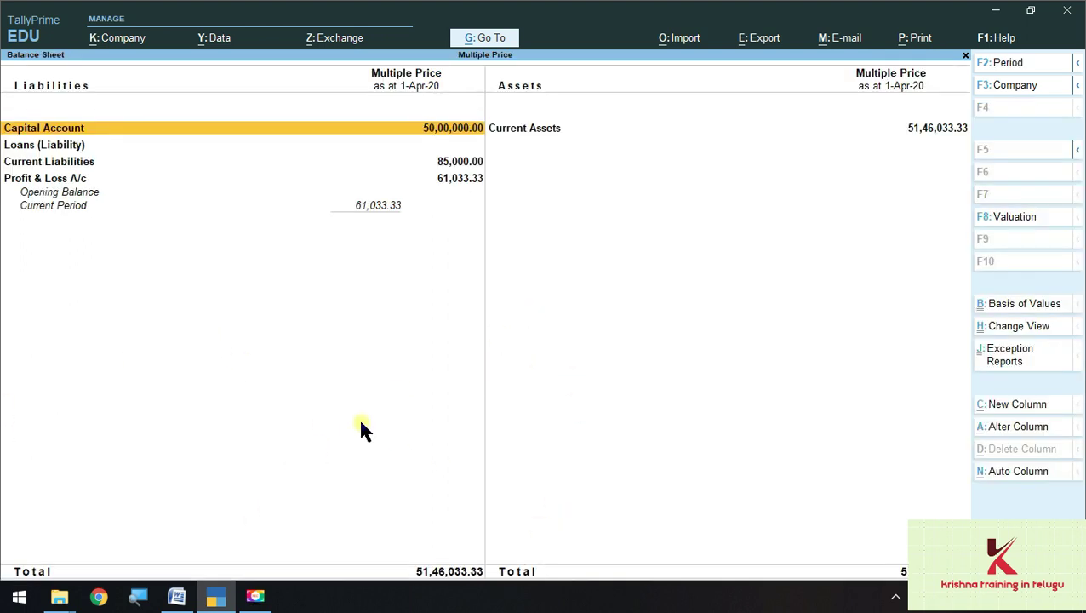
{"action": "key", "text": "alt+F5"}
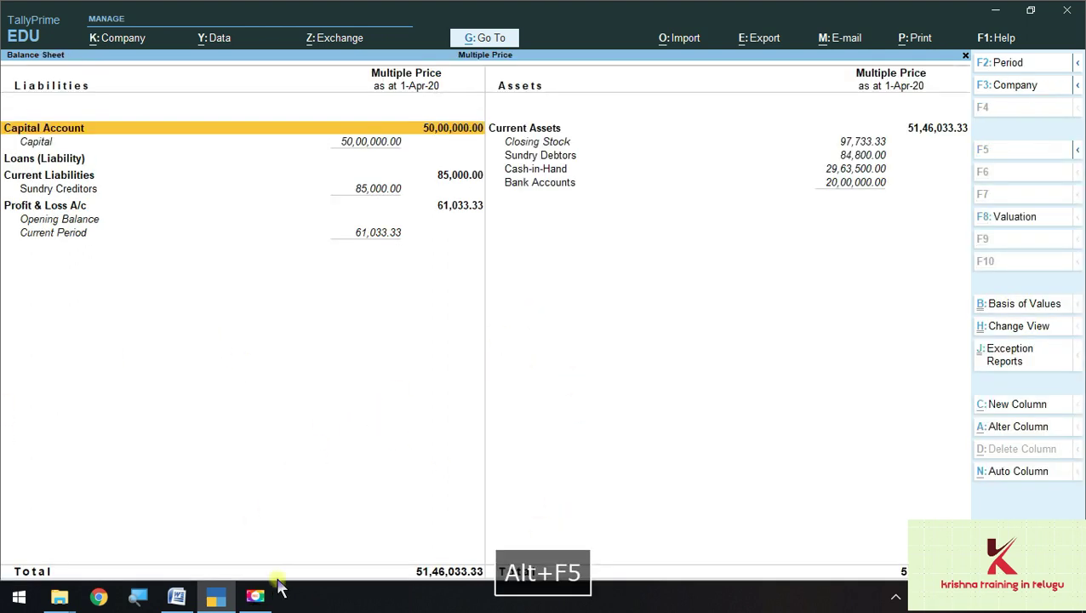
{"action": "key", "text": "Escape"}
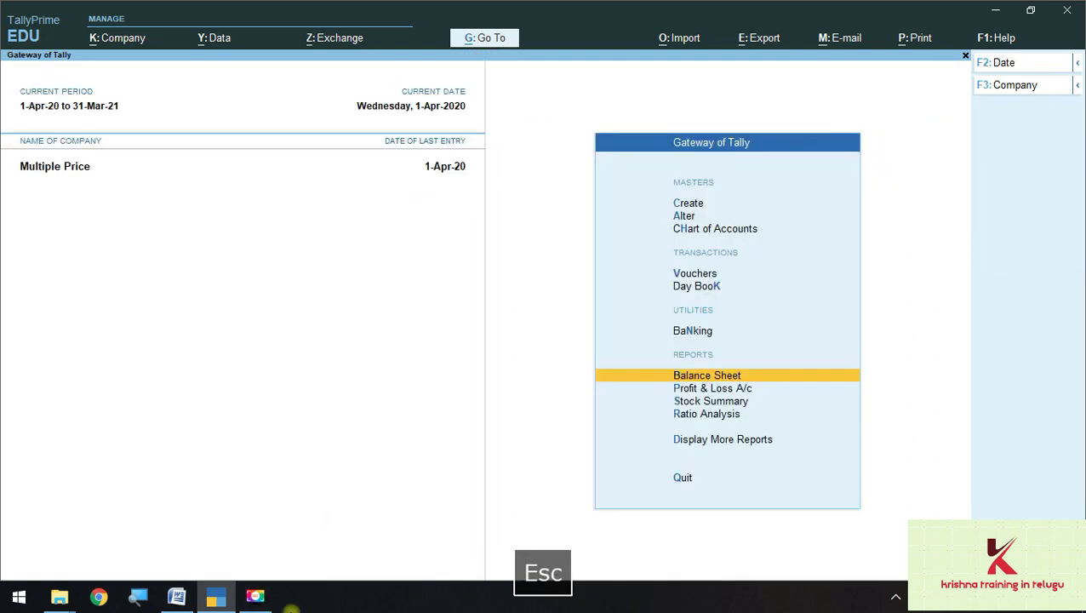
Switch to the Word document and review the multiple price levels table and the numbered list of transactions.
{"action": "left_click", "coordinate": [179, 598]}
{"action": "scroll", "coordinate": [613, 426], "scroll_direction": "down", "scroll_amount": 3}
{"action": "left_click", "coordinate": [587, 402]}
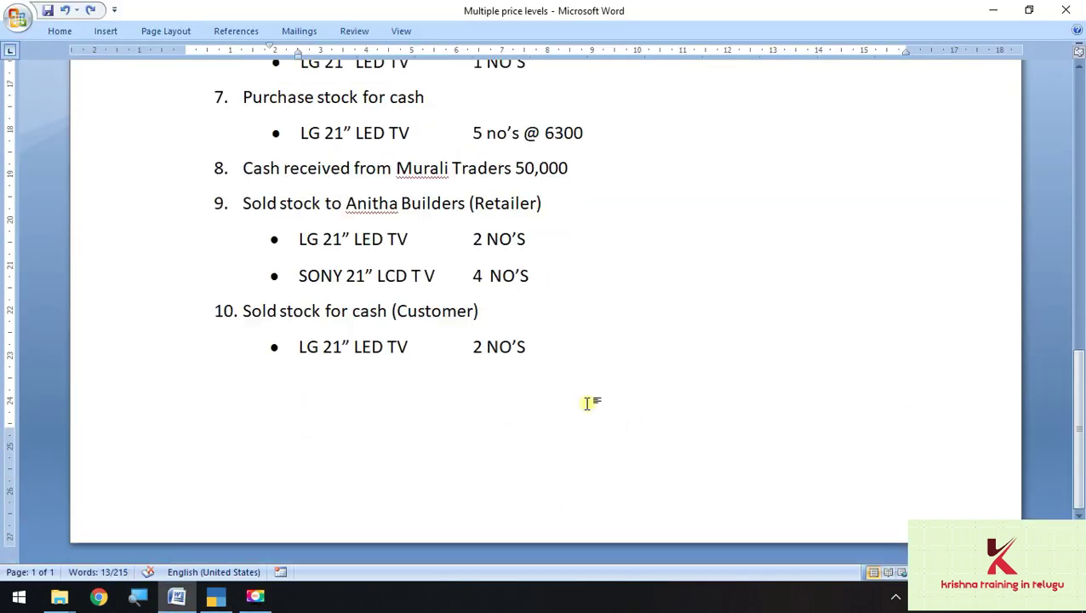
{"action": "scroll", "coordinate": [592, 403], "scroll_direction": "up", "scroll_amount": 5}
{"action": "scroll", "coordinate": [596, 405], "scroll_direction": "up", "scroll_amount": 4}
{"action": "left_click", "coordinate": [971, 409]}
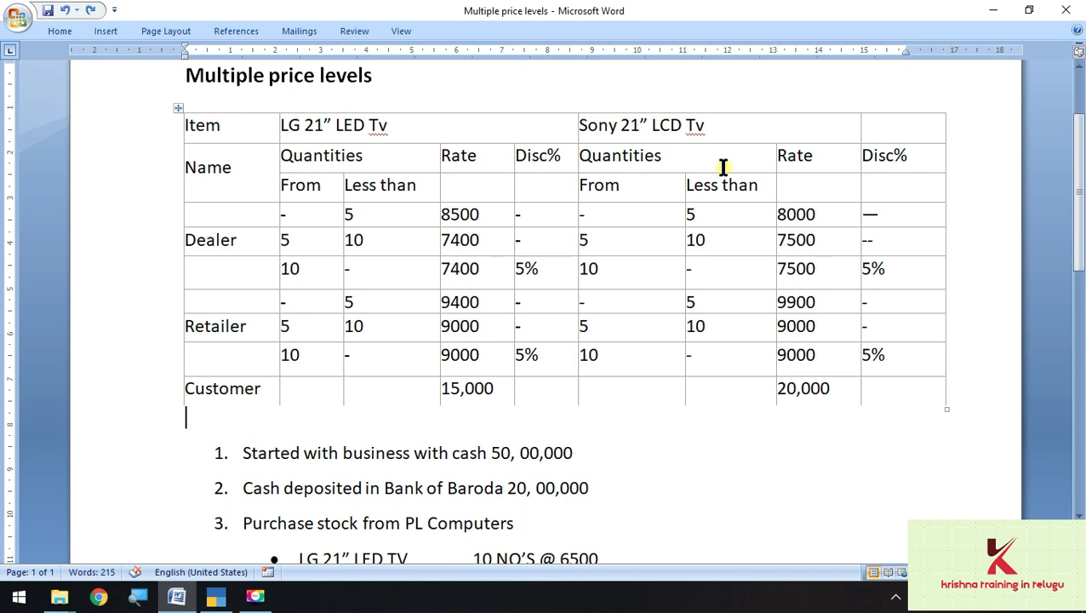
{"action": "scroll", "coordinate": [815, 277], "scroll_direction": "down", "scroll_amount": 2}
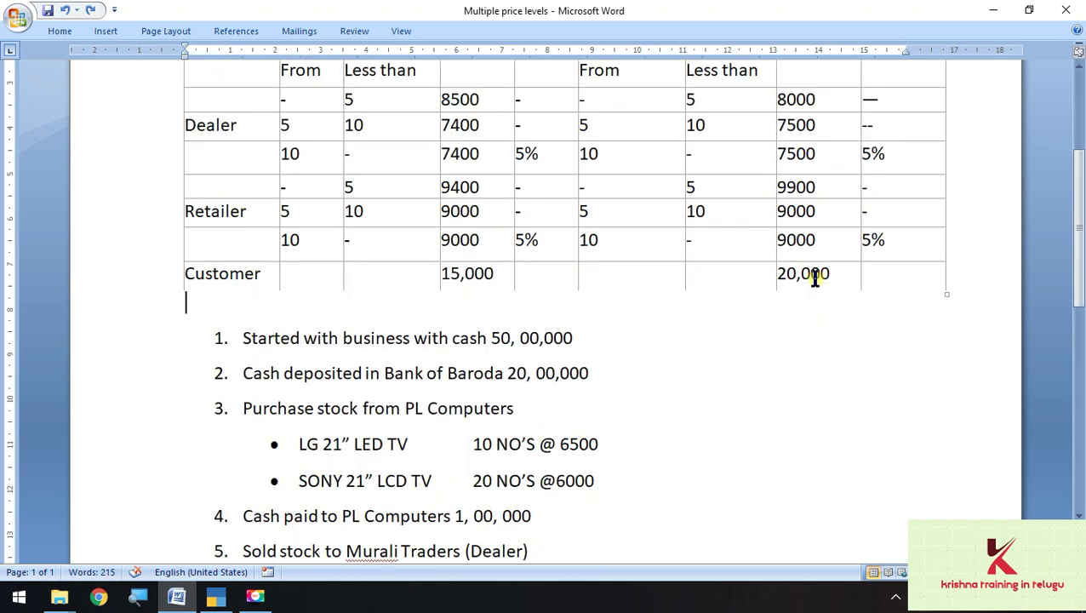
{"action": "scroll", "coordinate": [778, 318], "scroll_direction": "down", "scroll_amount": 4}
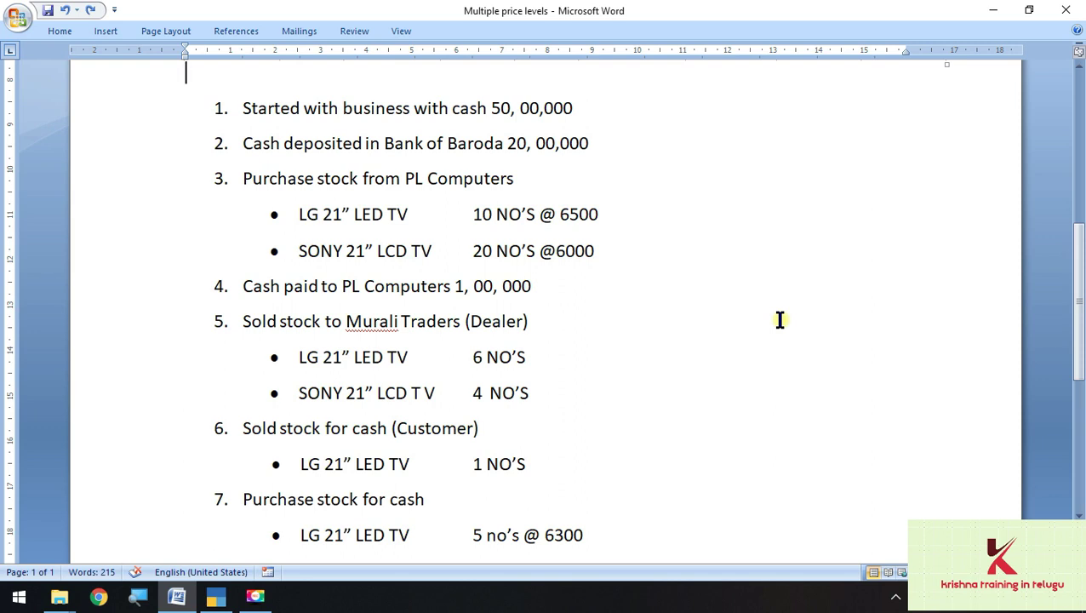
{"action": "scroll", "coordinate": [780, 319], "scroll_direction": "up", "scroll_amount": 7}
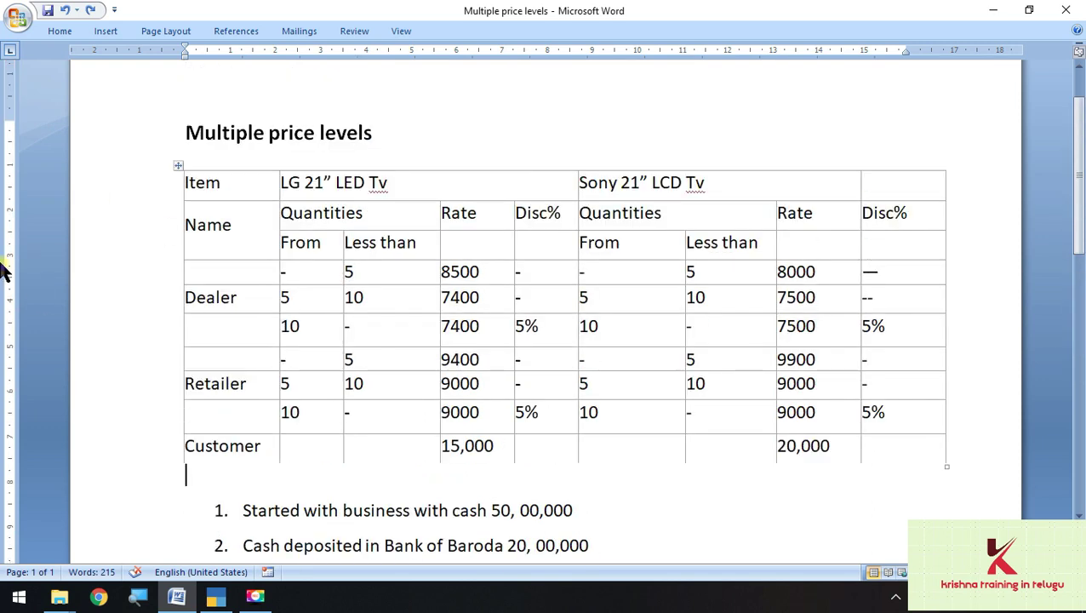